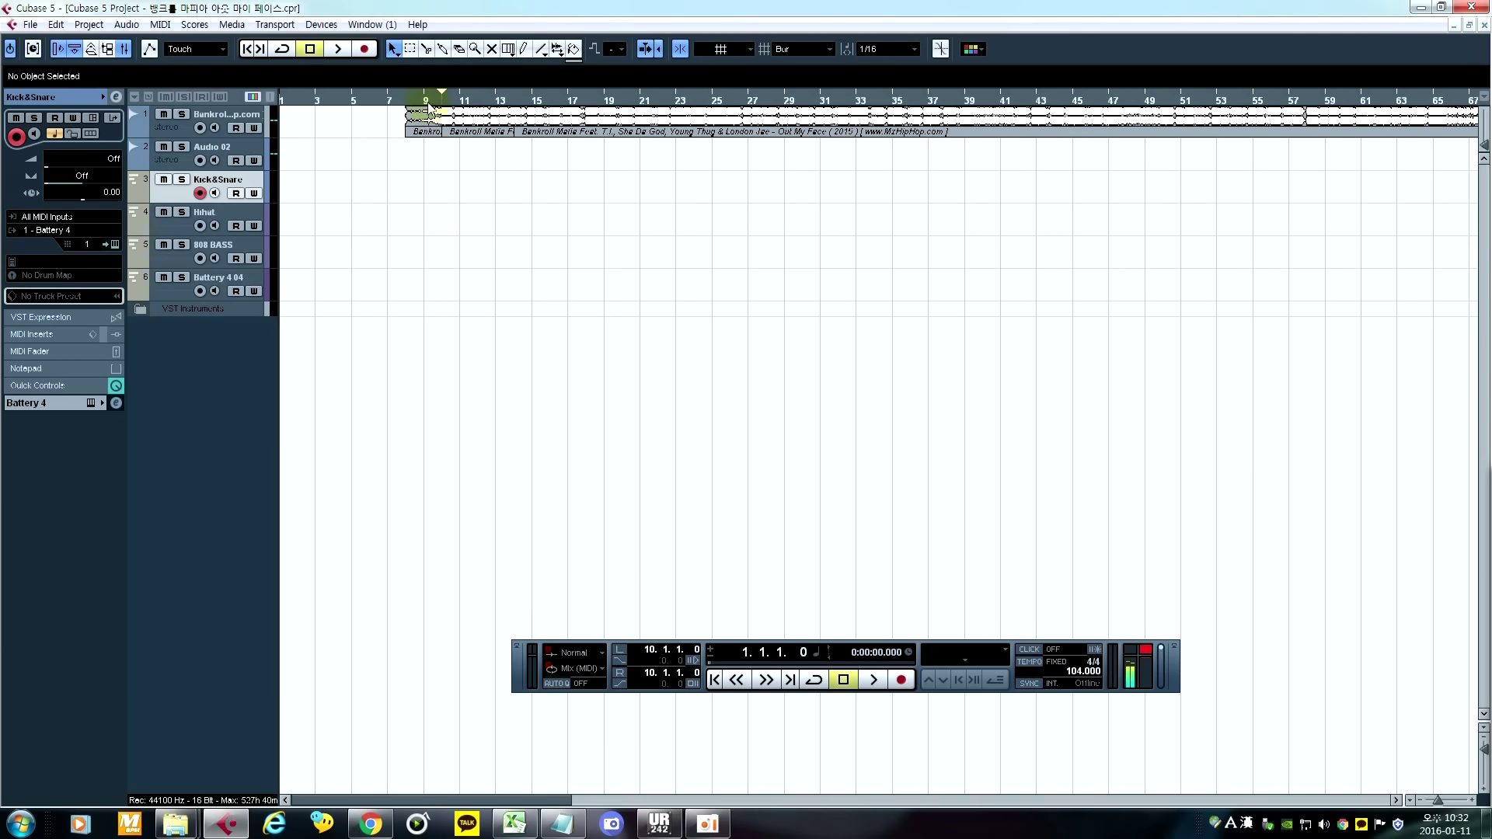
Step: Play the reference track from around bar 8 and set the locators to its audio event spanning bars 10 to 14
{"action": "left_click_drag", "start_coordinate": [429, 106], "coordinate": [388, 132]}
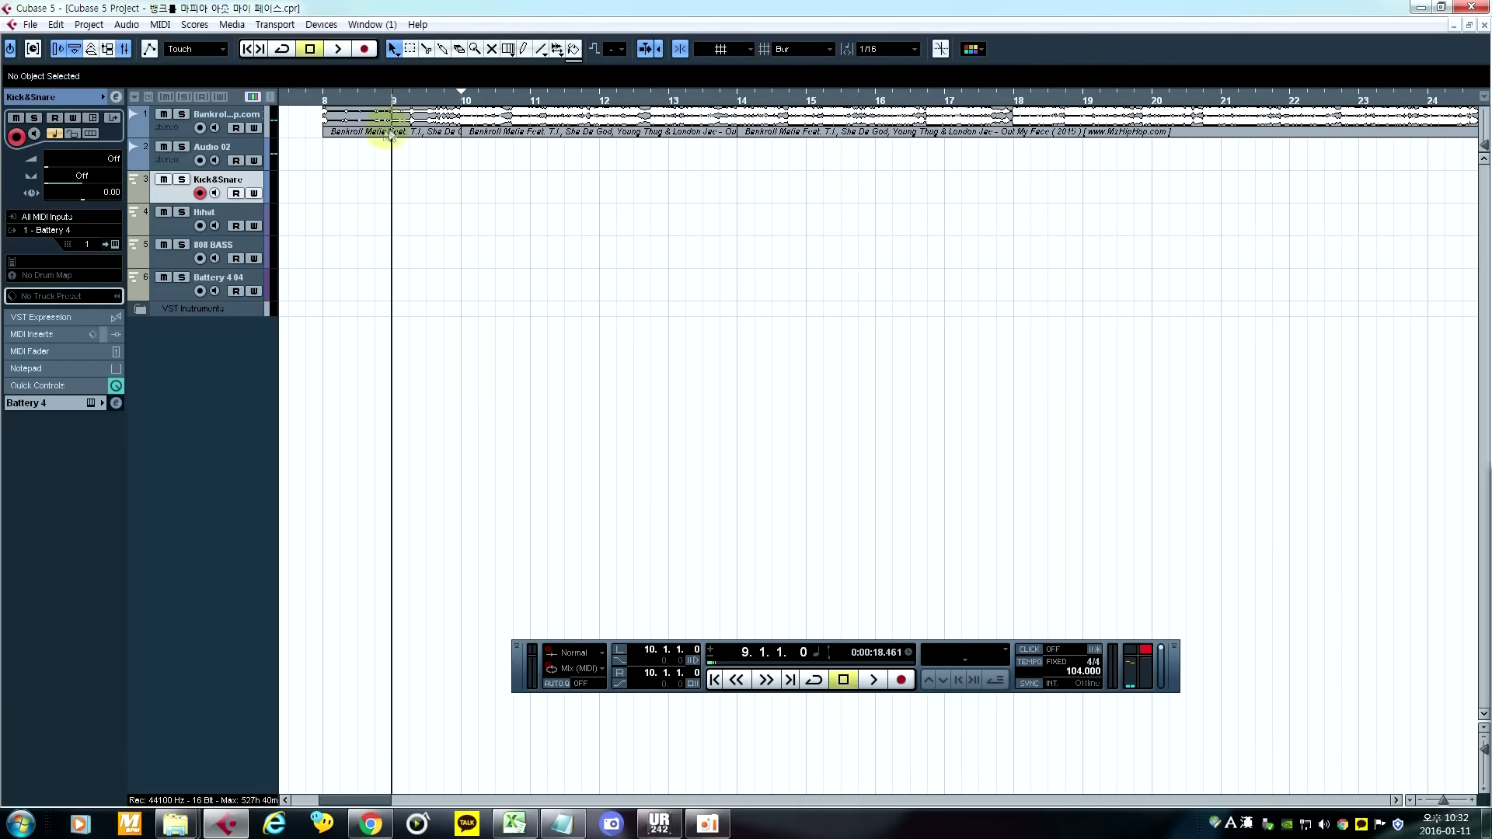
{"action": "left_click", "coordinate": [306, 102]}
{"action": "key", "text": "space"}
{"action": "left_click", "coordinate": [548, 134]}
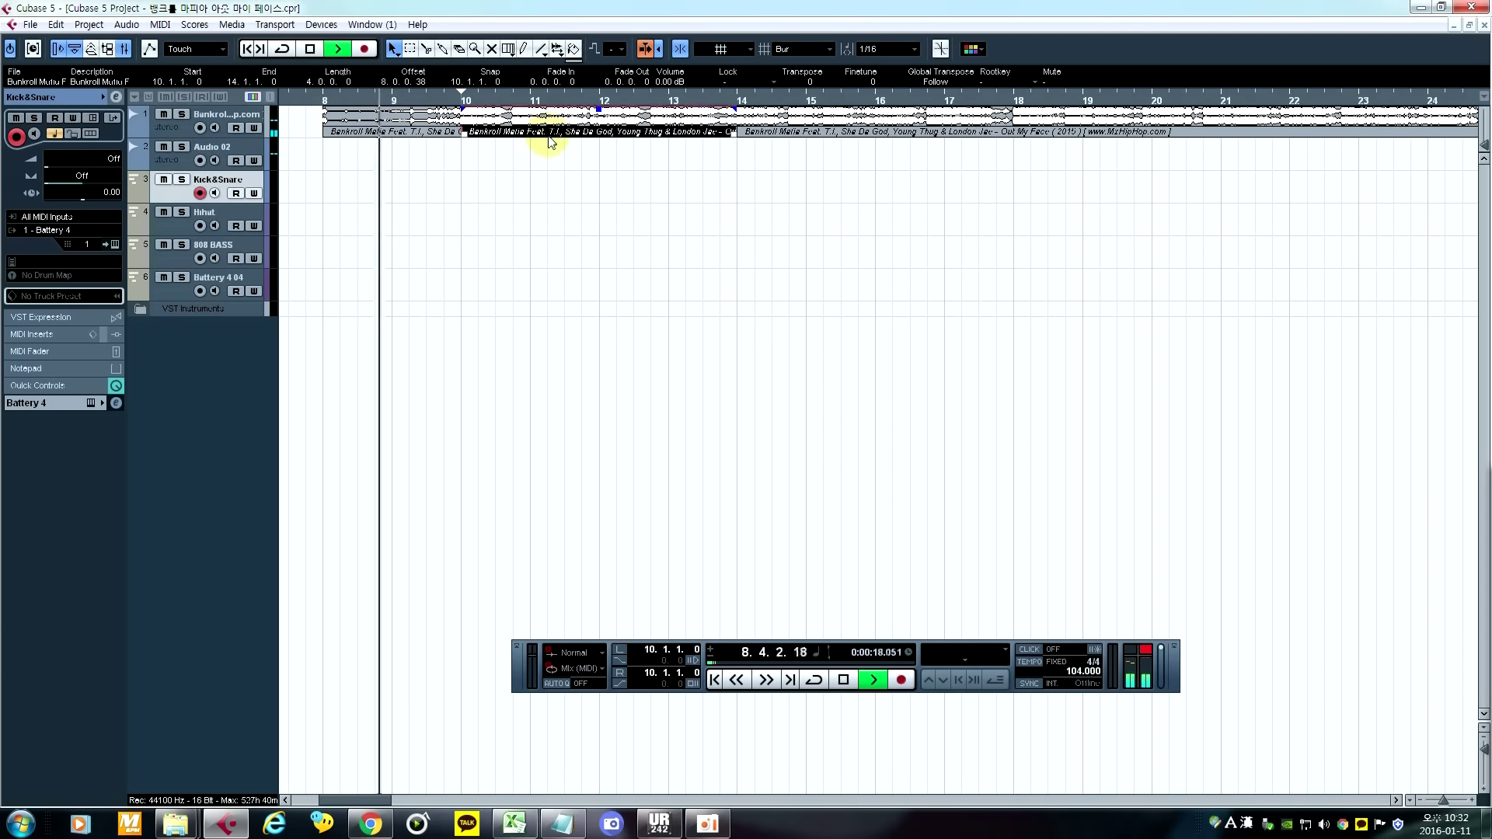
{"action": "key", "text": "p"}
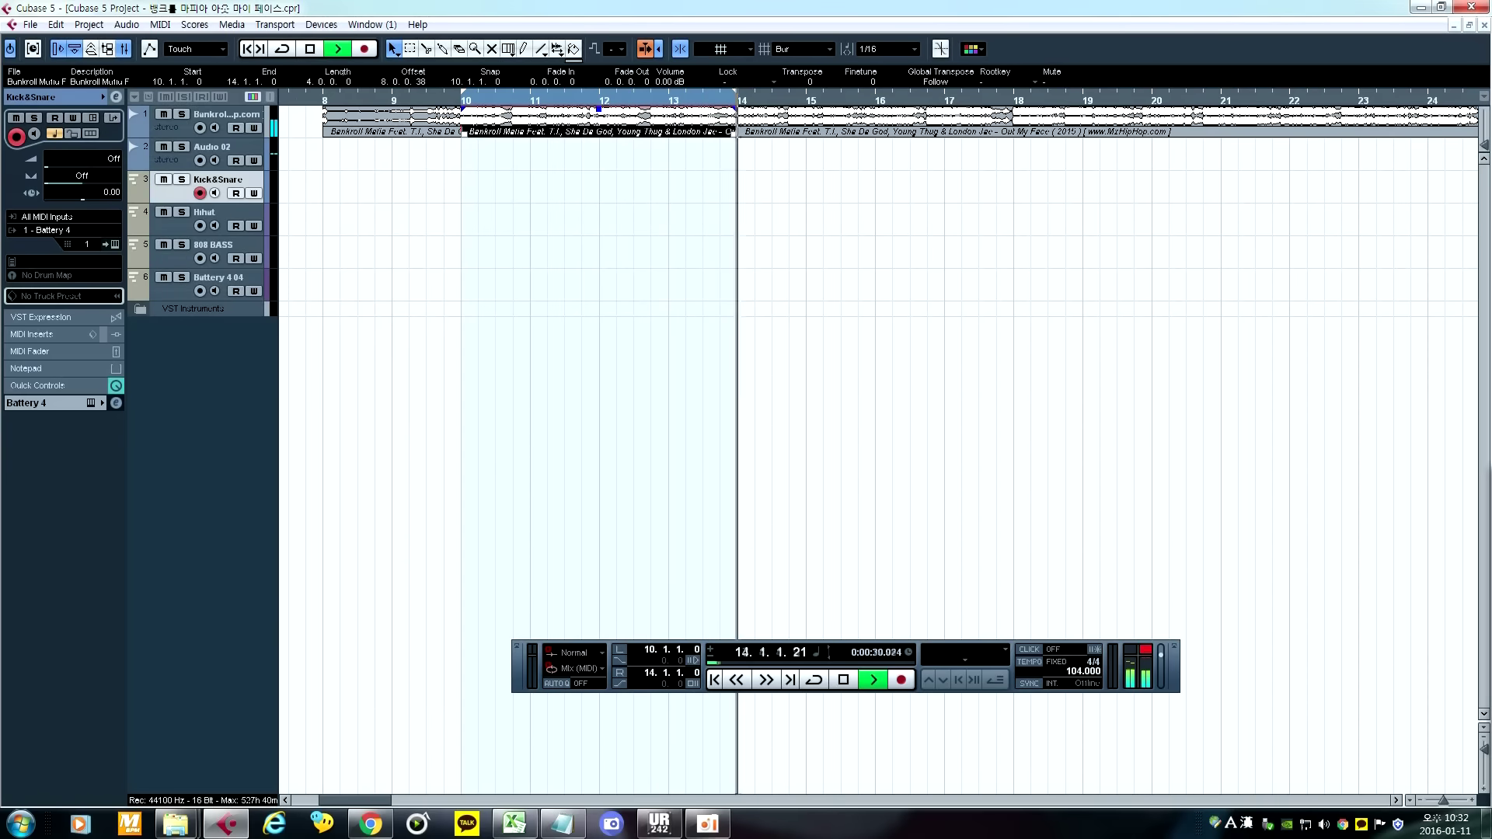
{"action": "key", "text": "space"}
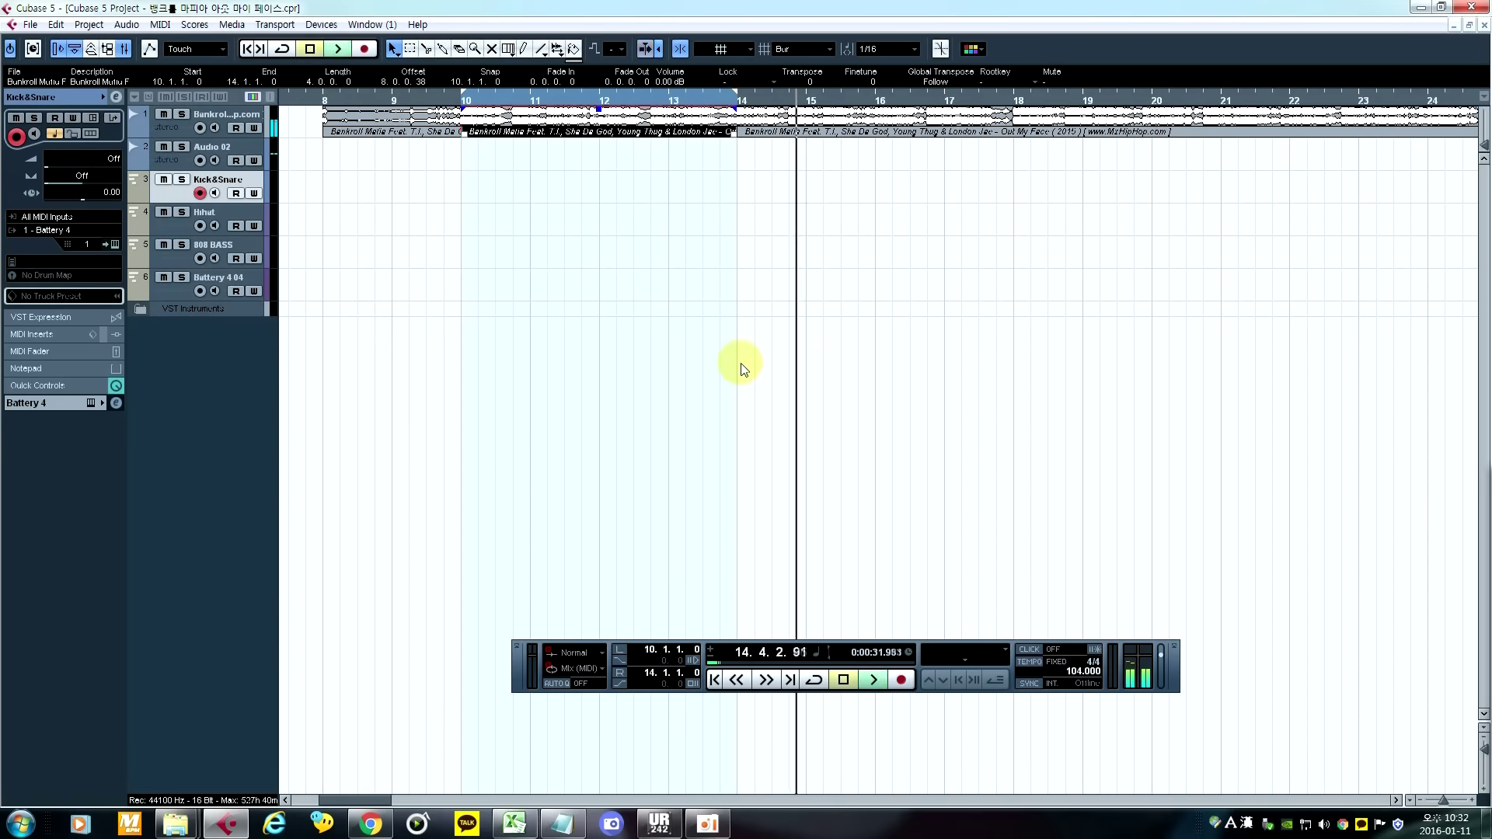
Step: Rename the Kick&Snare track to Kick&Clap and place the playhead at bar 10
{"action": "left_click", "coordinate": [483, 226]}
{"action": "left_click", "coordinate": [423, 103]}
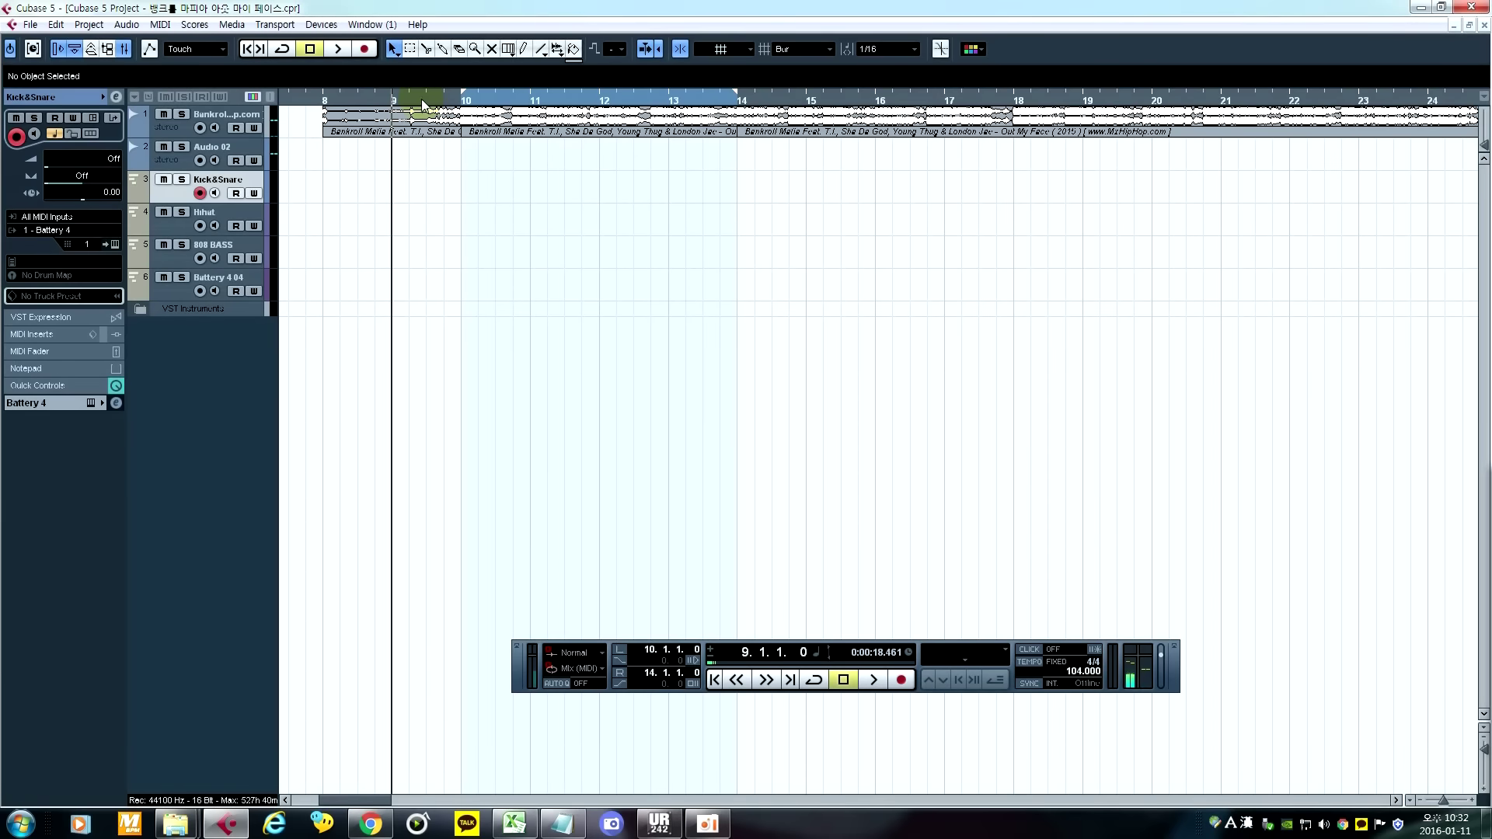
{"action": "left_click", "coordinate": [437, 105]}
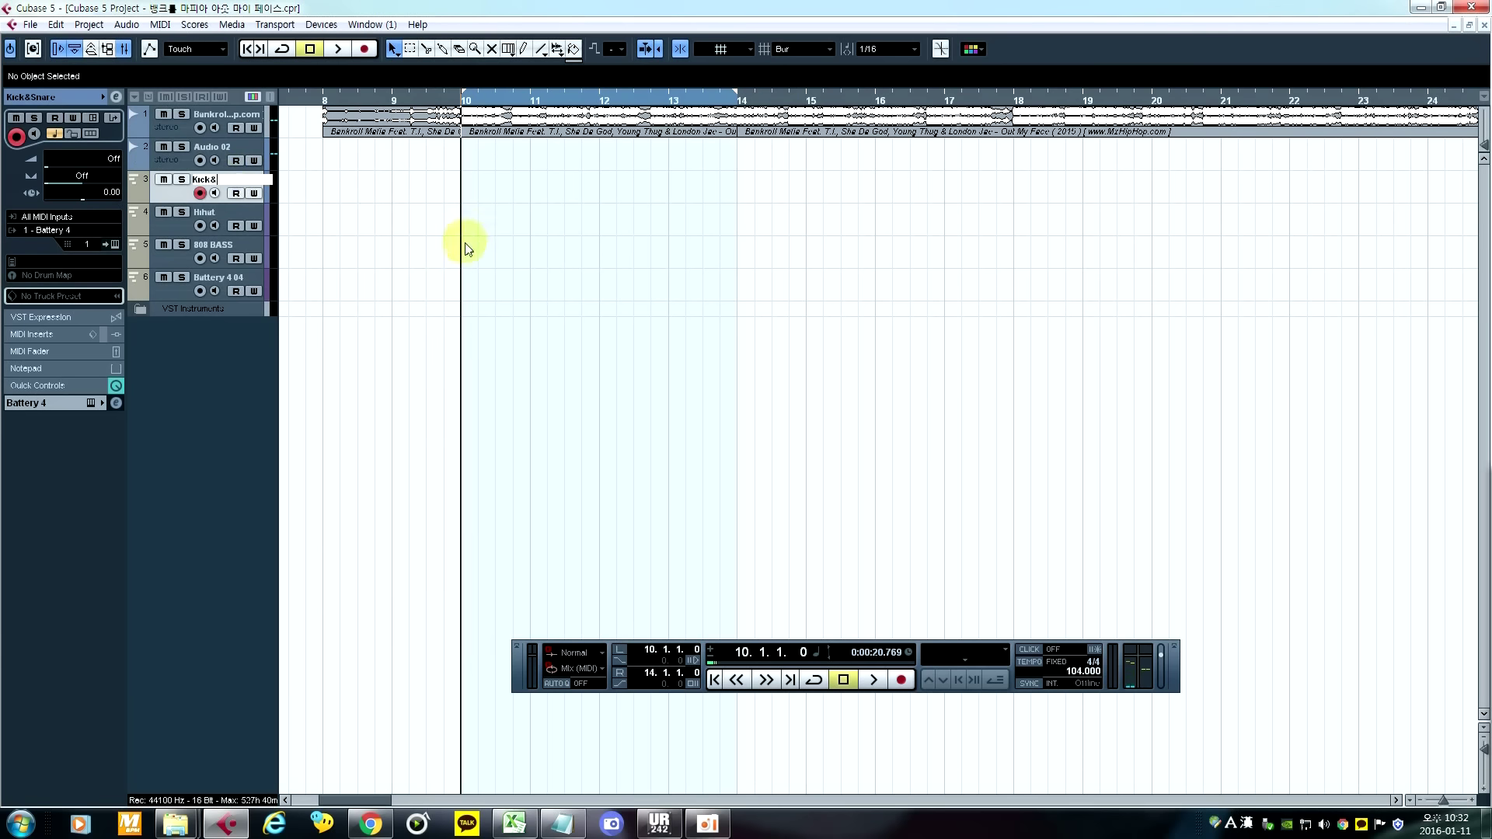
{"action": "type", "text": "ap"}
{"action": "key", "text": "Return"}
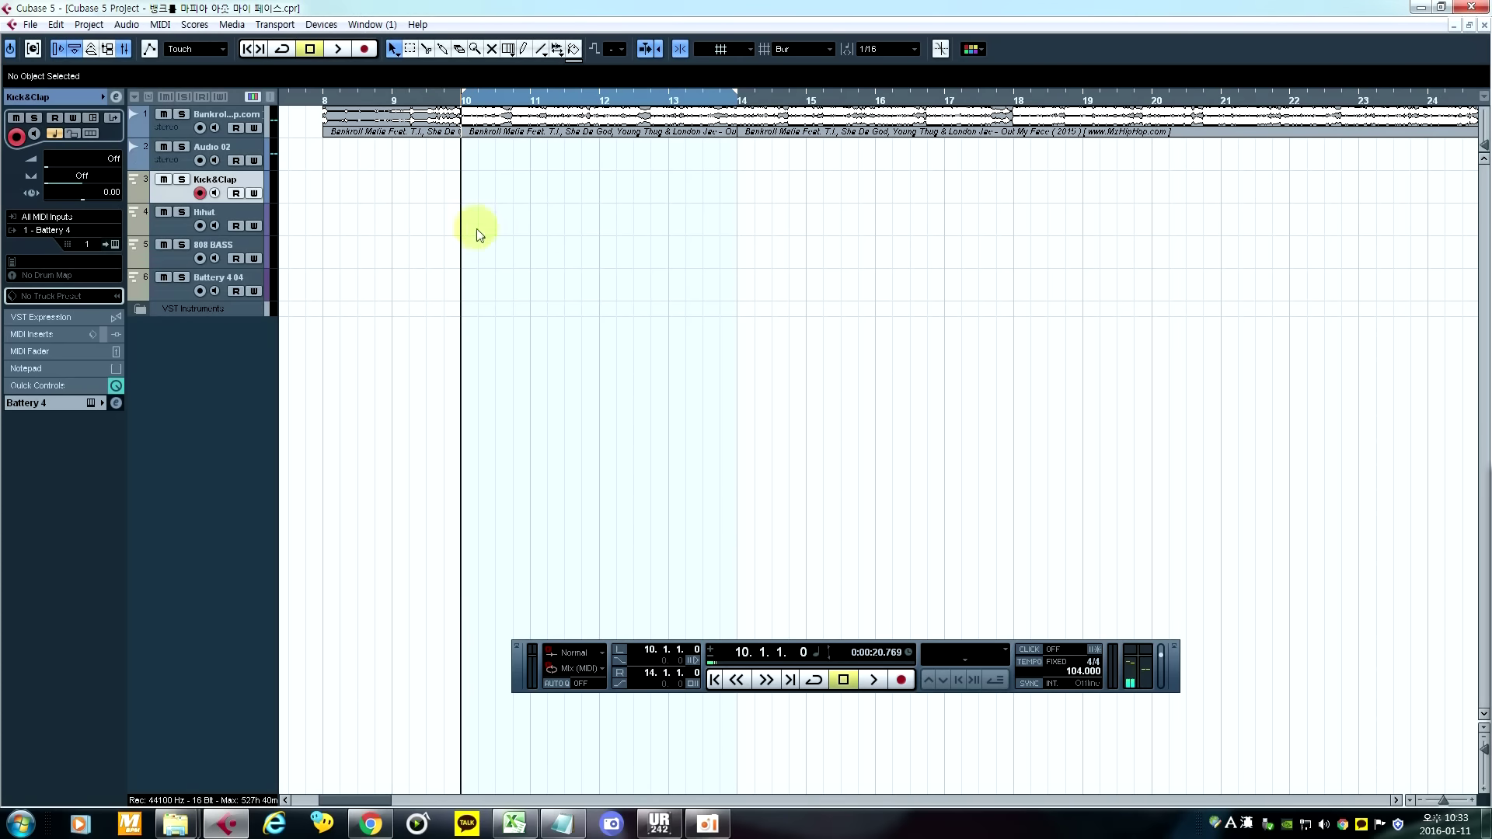
Step: Listen to the reference track's kick and clap rhythm from bar 10, replaying its opening
{"action": "key", "text": "space"}
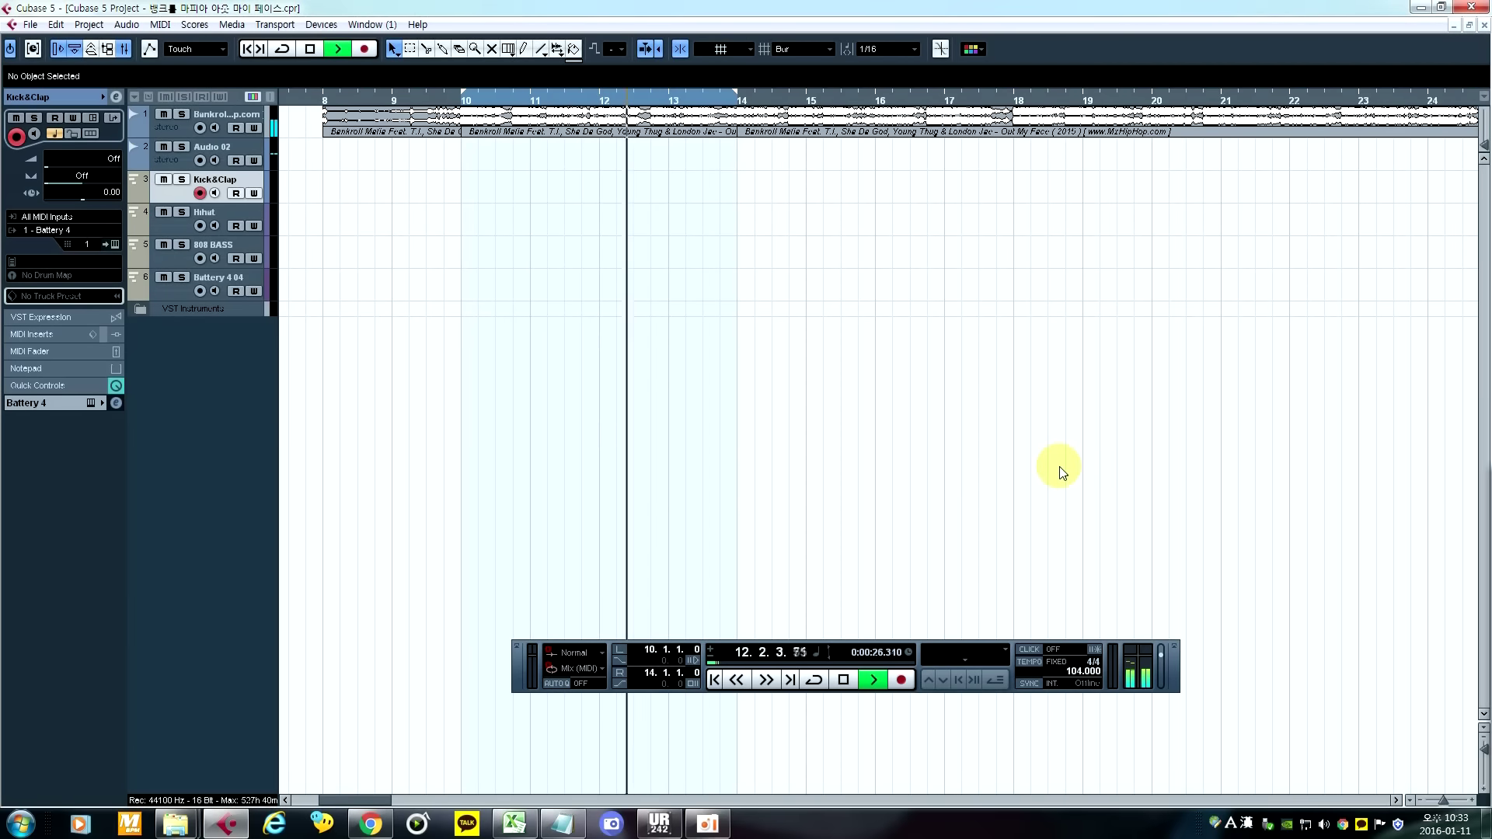
{"action": "key", "text": "space"}
{"action": "left_click", "coordinate": [453, 99]}
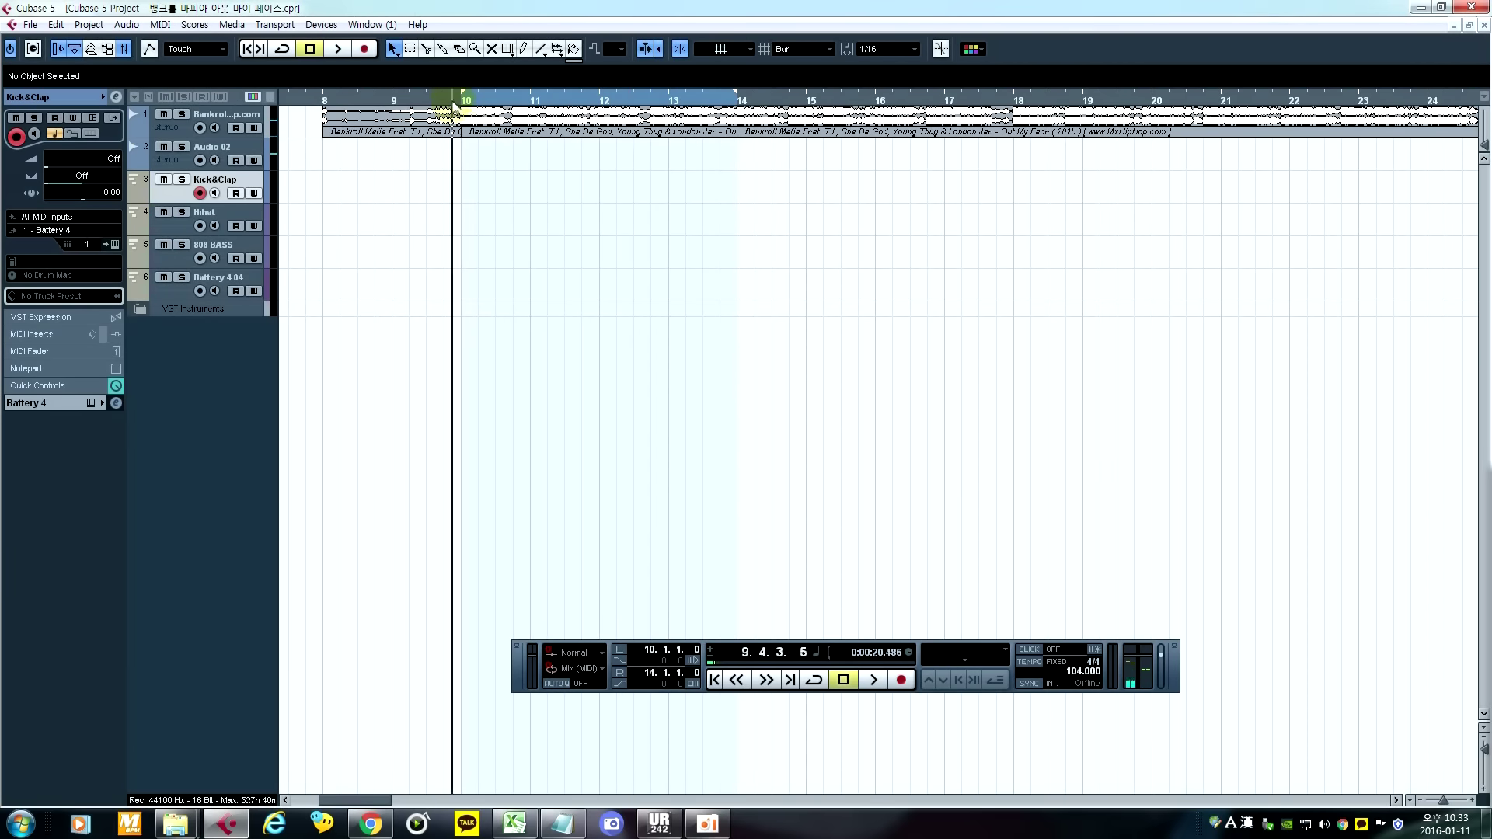
{"action": "key", "text": "space"}
{"action": "left_click", "coordinate": [463, 101]}
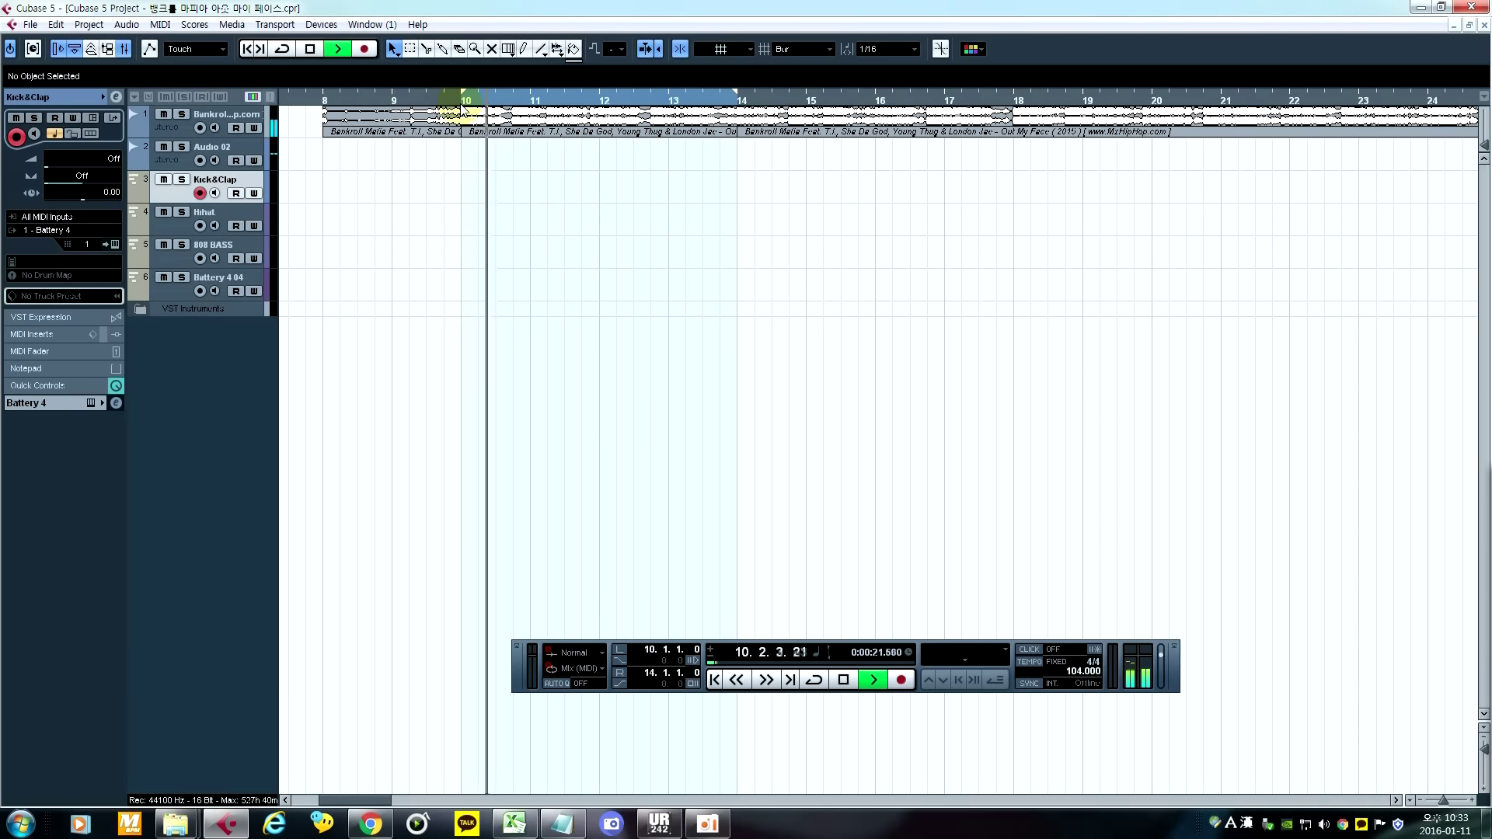
{"action": "key", "text": "space"}
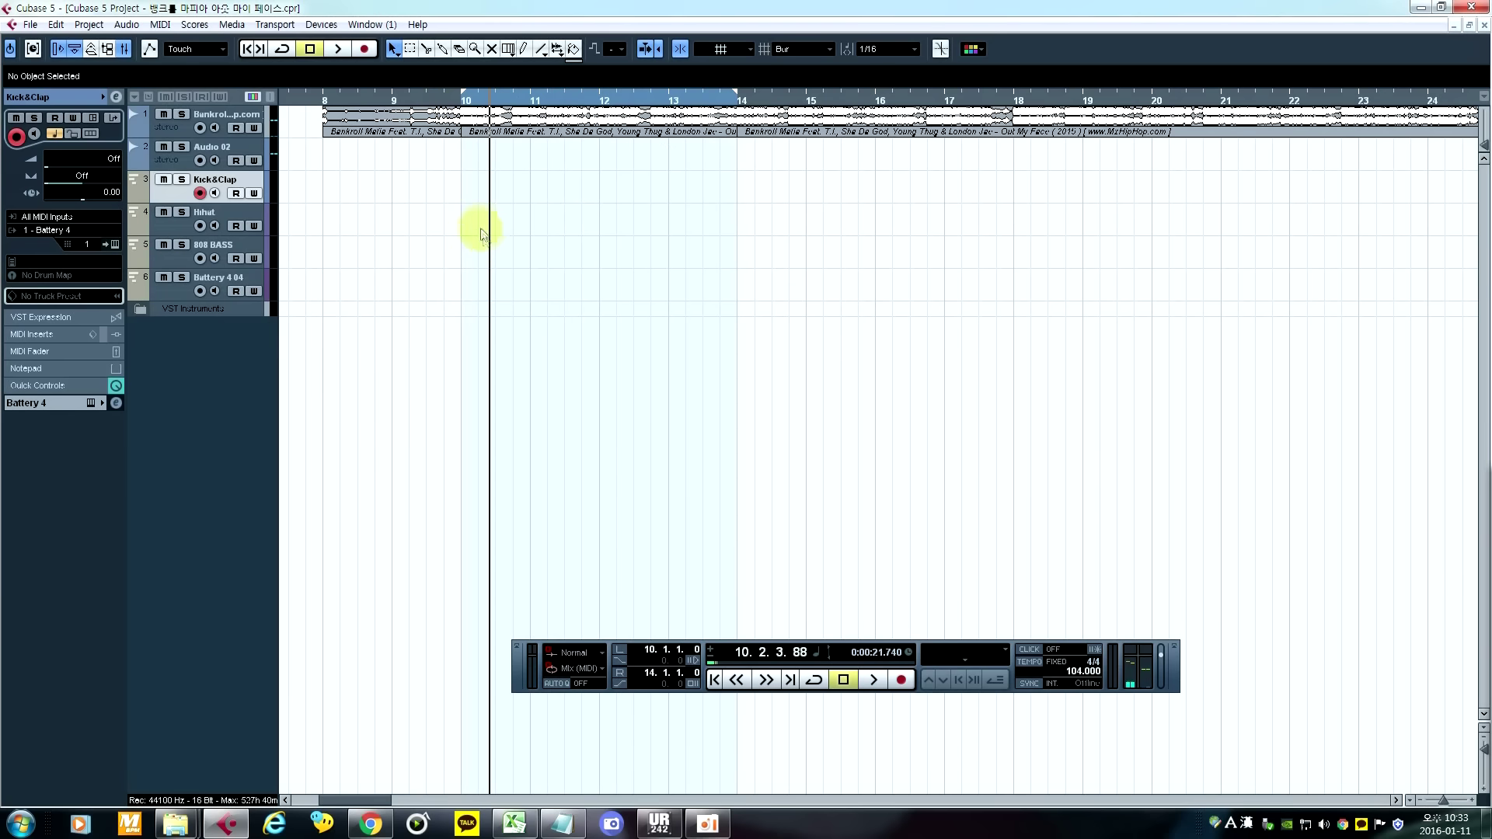
Step: Delete the Battery 4 04 track and make Kick&Clap the active track
{"action": "left_click", "coordinate": [239, 248]}
{"action": "left_click", "coordinate": [252, 281]}
{"action": "key", "text": "Delete"}
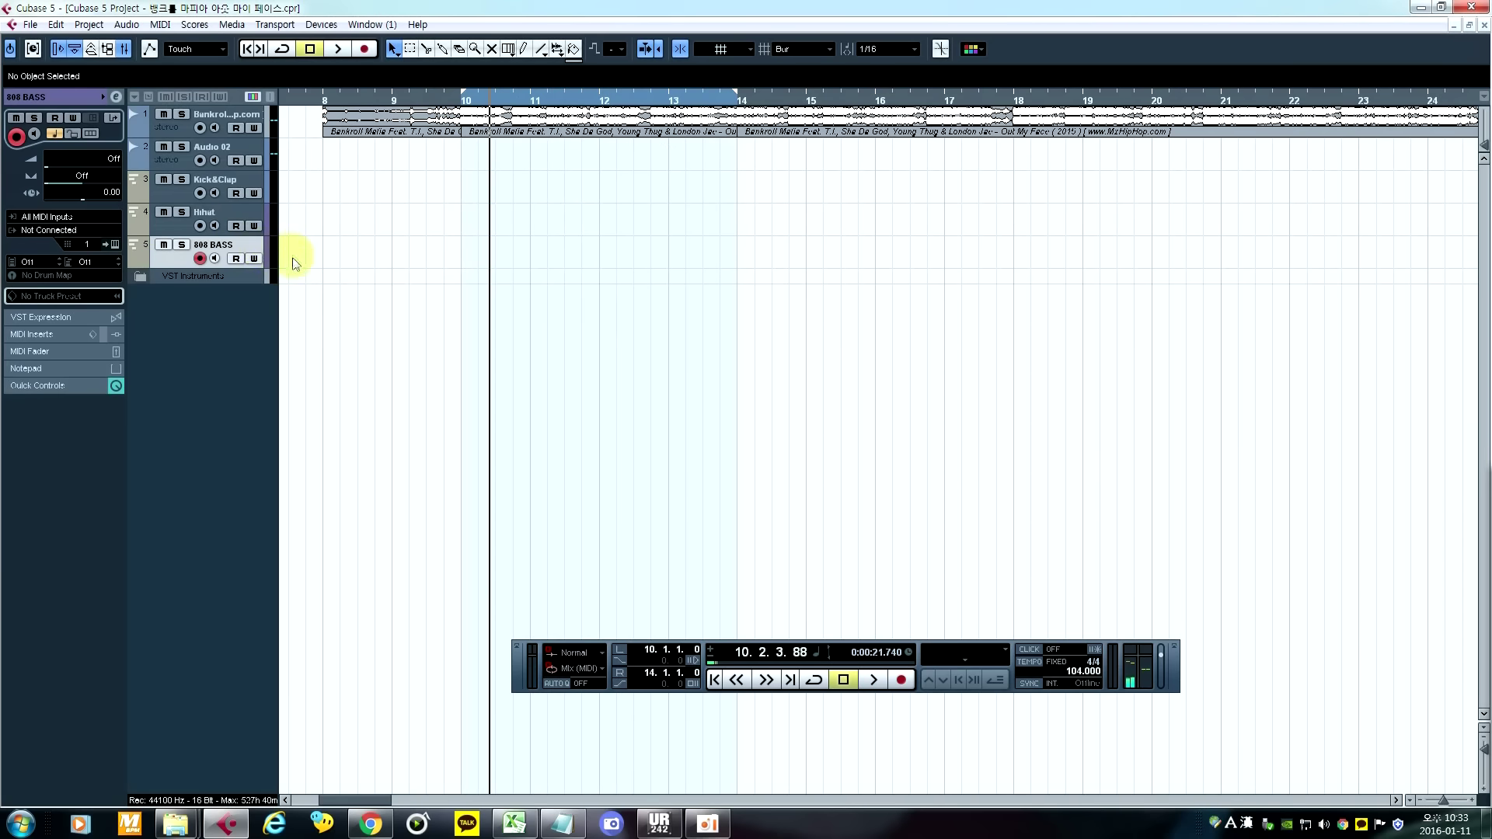
{"action": "left_click", "coordinate": [241, 216]}
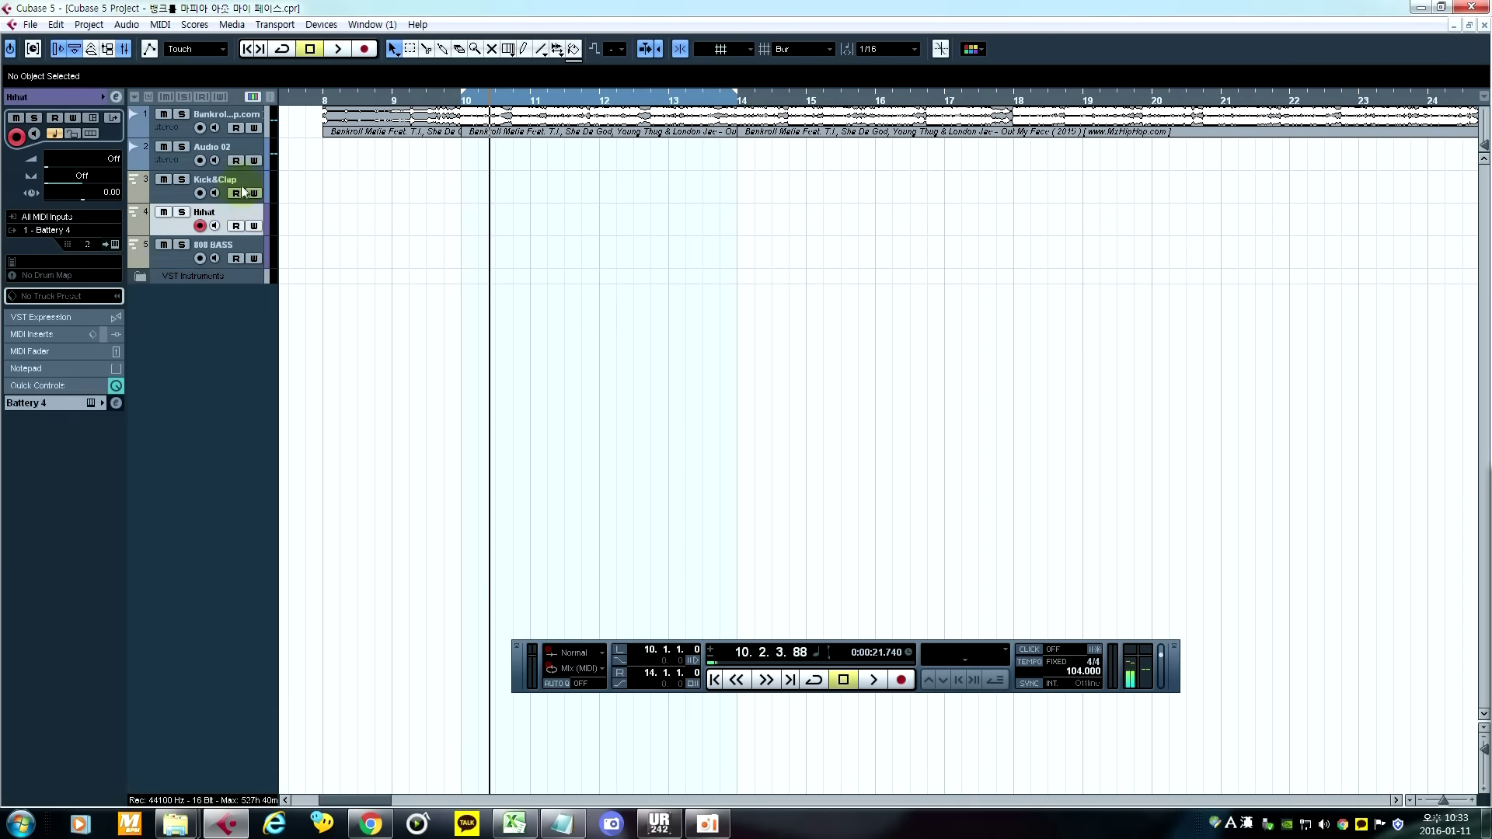
{"action": "left_click", "coordinate": [245, 191]}
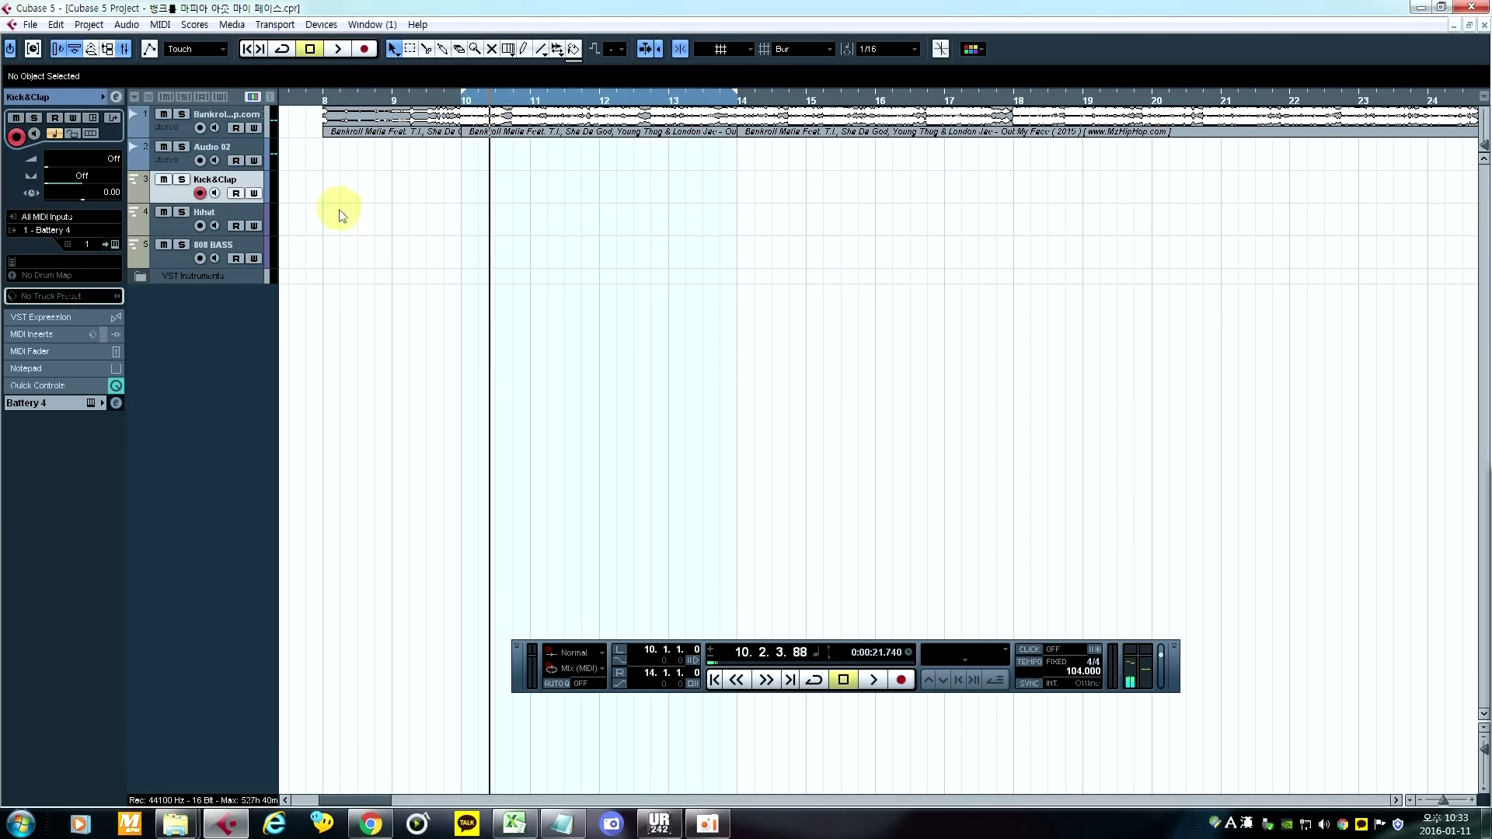
Step: Create an empty MIDI part on the Kick&Clap track from bar 10 to bar 14
{"action": "left_click", "coordinate": [429, 104]}
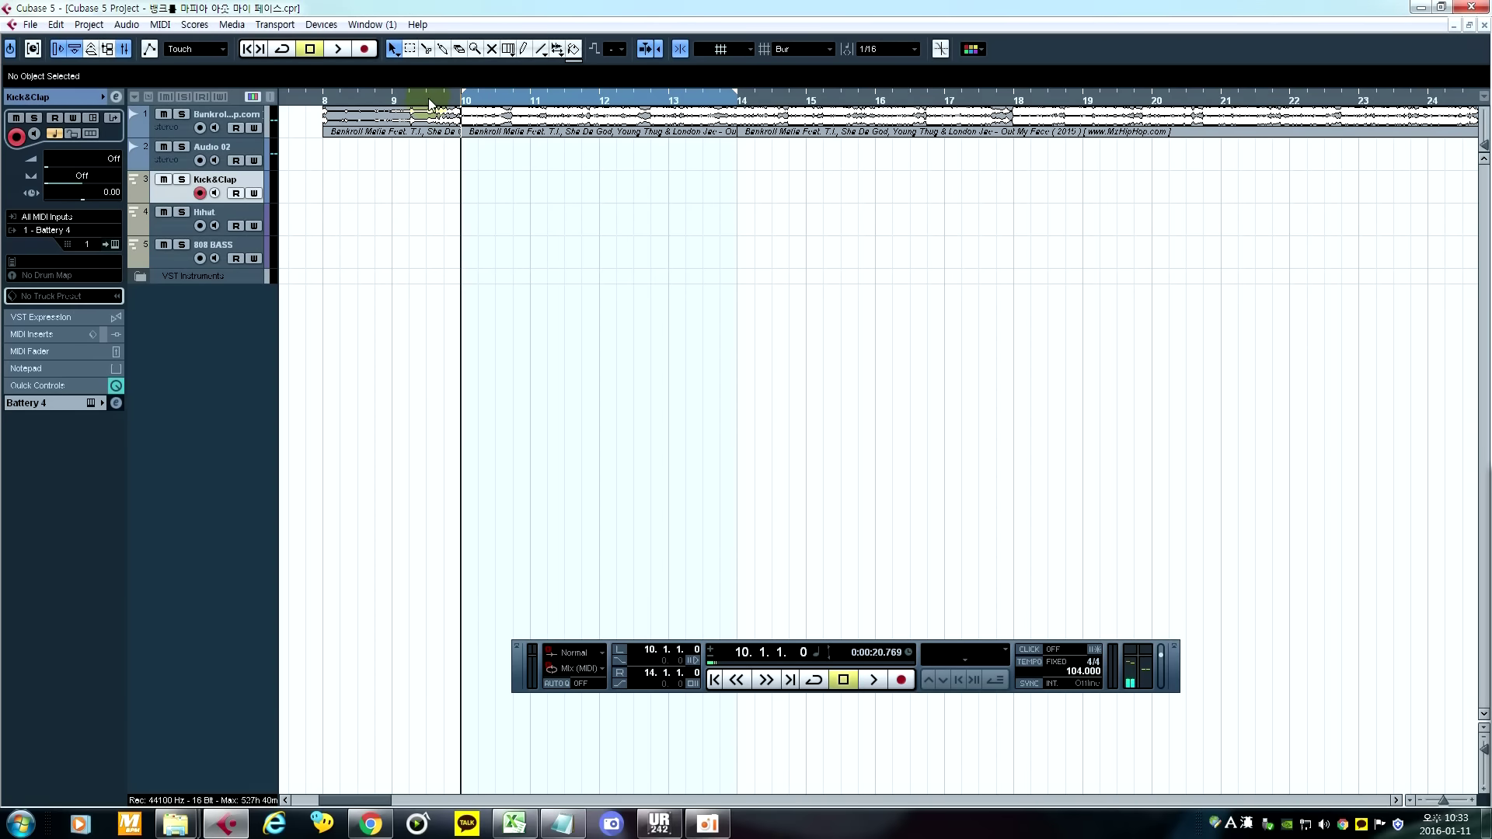
{"action": "left_click", "coordinate": [399, 104]}
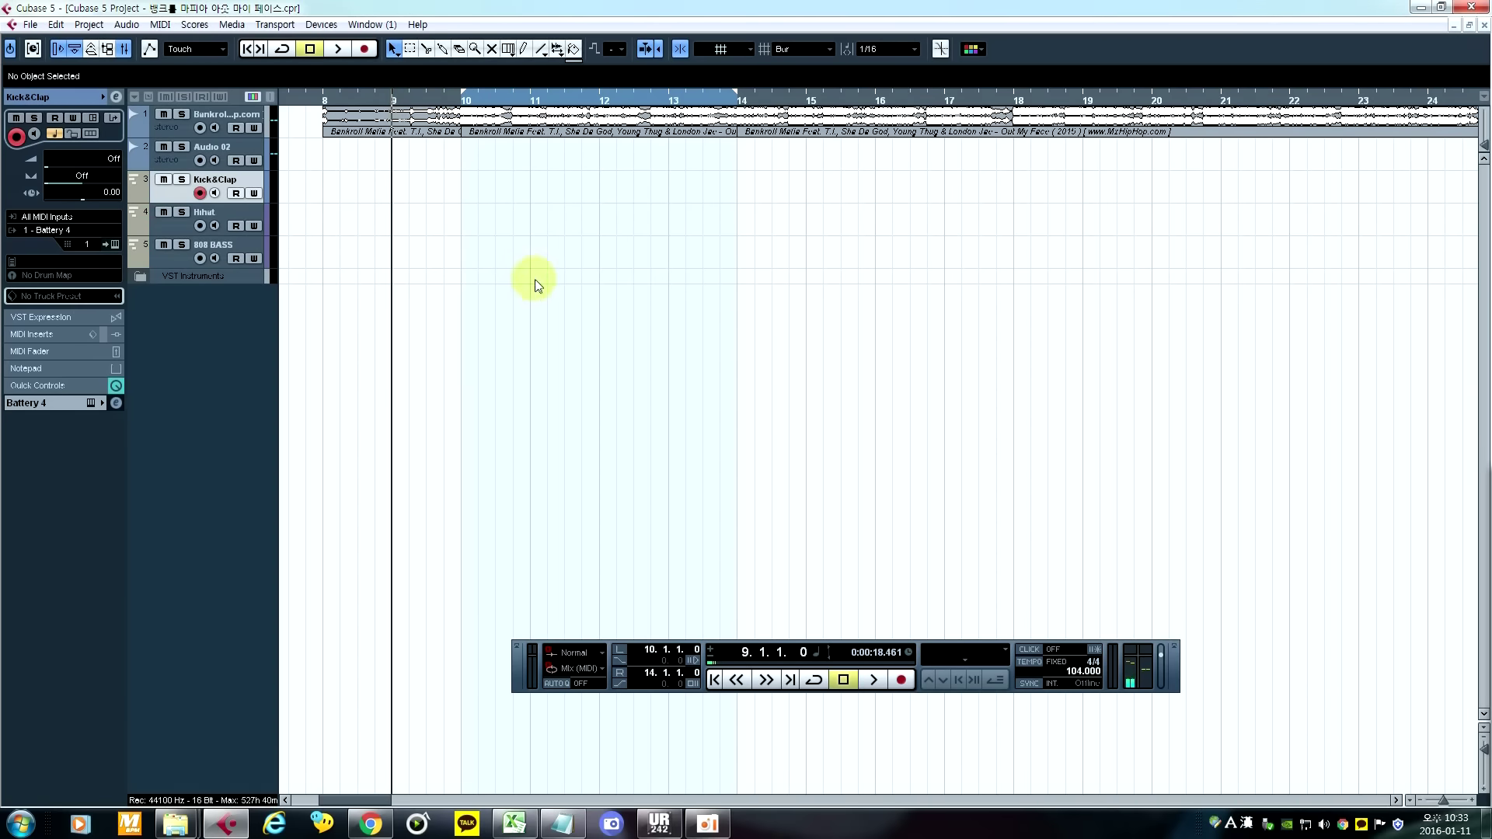
{"action": "key", "text": "8"}
{"action": "mouse_move", "coordinate": [466, 188]}
{"action": "left_mouse_down"}
{"action": "mouse_move", "coordinate": [768, 187]}
{"action": "mouse_move", "coordinate": [473, 186]}
{"action": "mouse_move", "coordinate": [563, 167]}
{"action": "mouse_move", "coordinate": [715, 177]}
{"action": "left_mouse_up"}
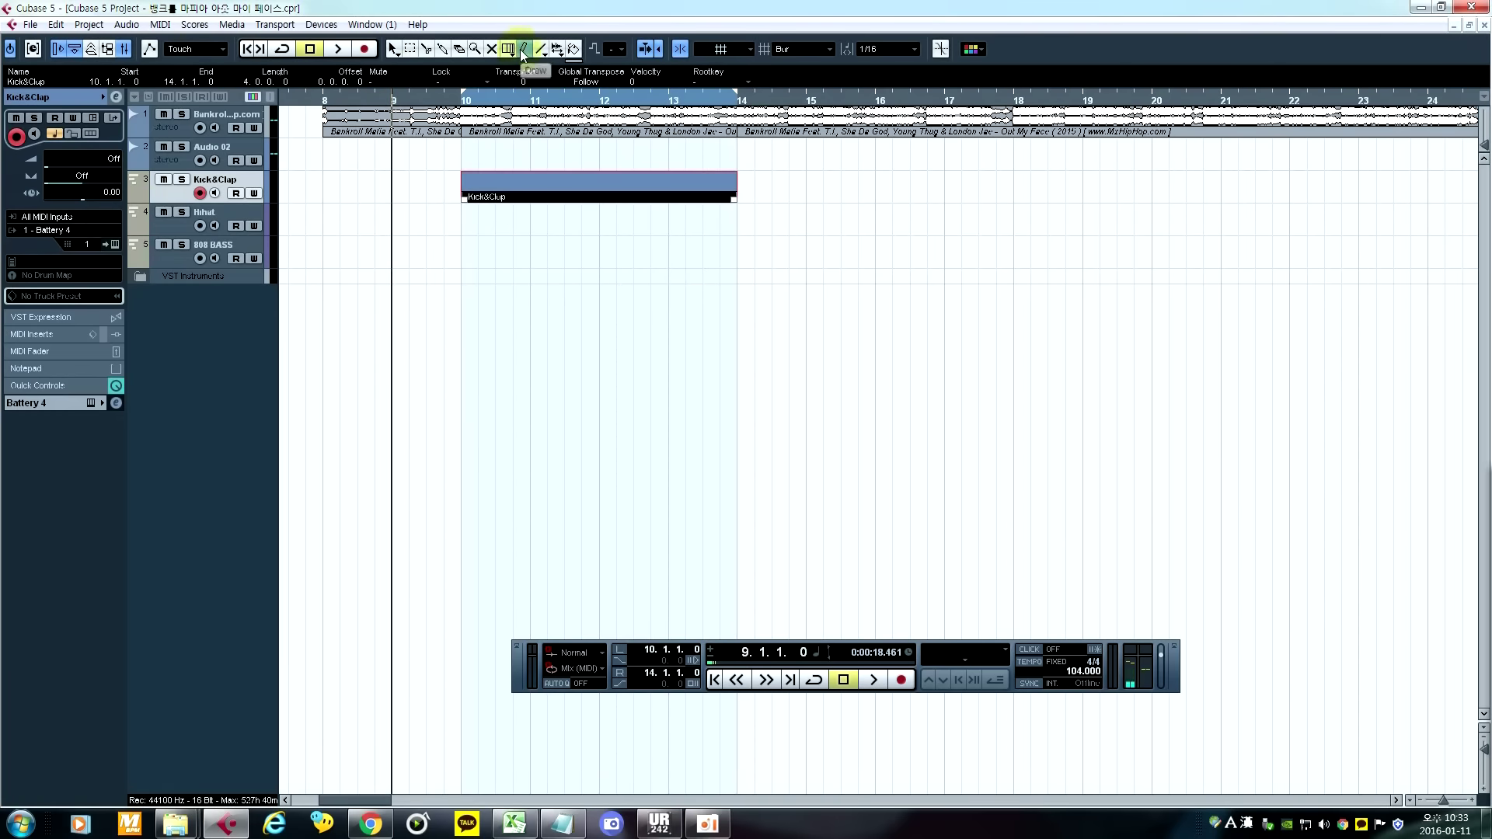
{"action": "left_click", "coordinate": [452, 189]}
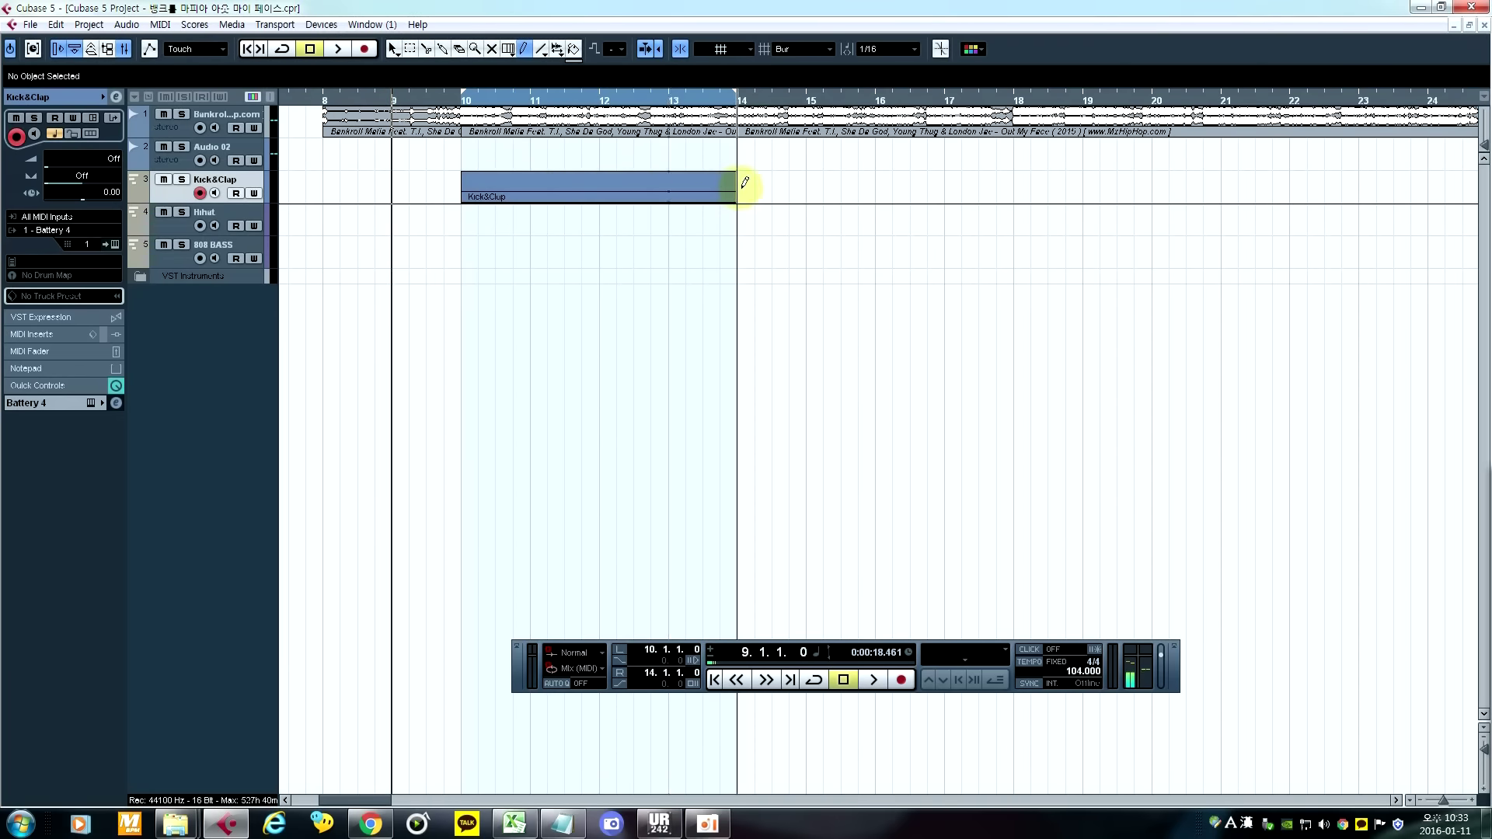
Step: Open the new Kick&Clap part in the Key Editor
{"action": "key", "text": "1"}
{"action": "mouse_move", "coordinate": [596, 193]}
{"action": "left_mouse_down"}
{"action": "mouse_move", "coordinate": [597, 238]}
{"action": "mouse_move", "coordinate": [592, 196]}
{"action": "left_mouse_up"}
{"action": "left_click", "coordinate": [573, 237]}
{"action": "double_click", "coordinate": [520, 187]}
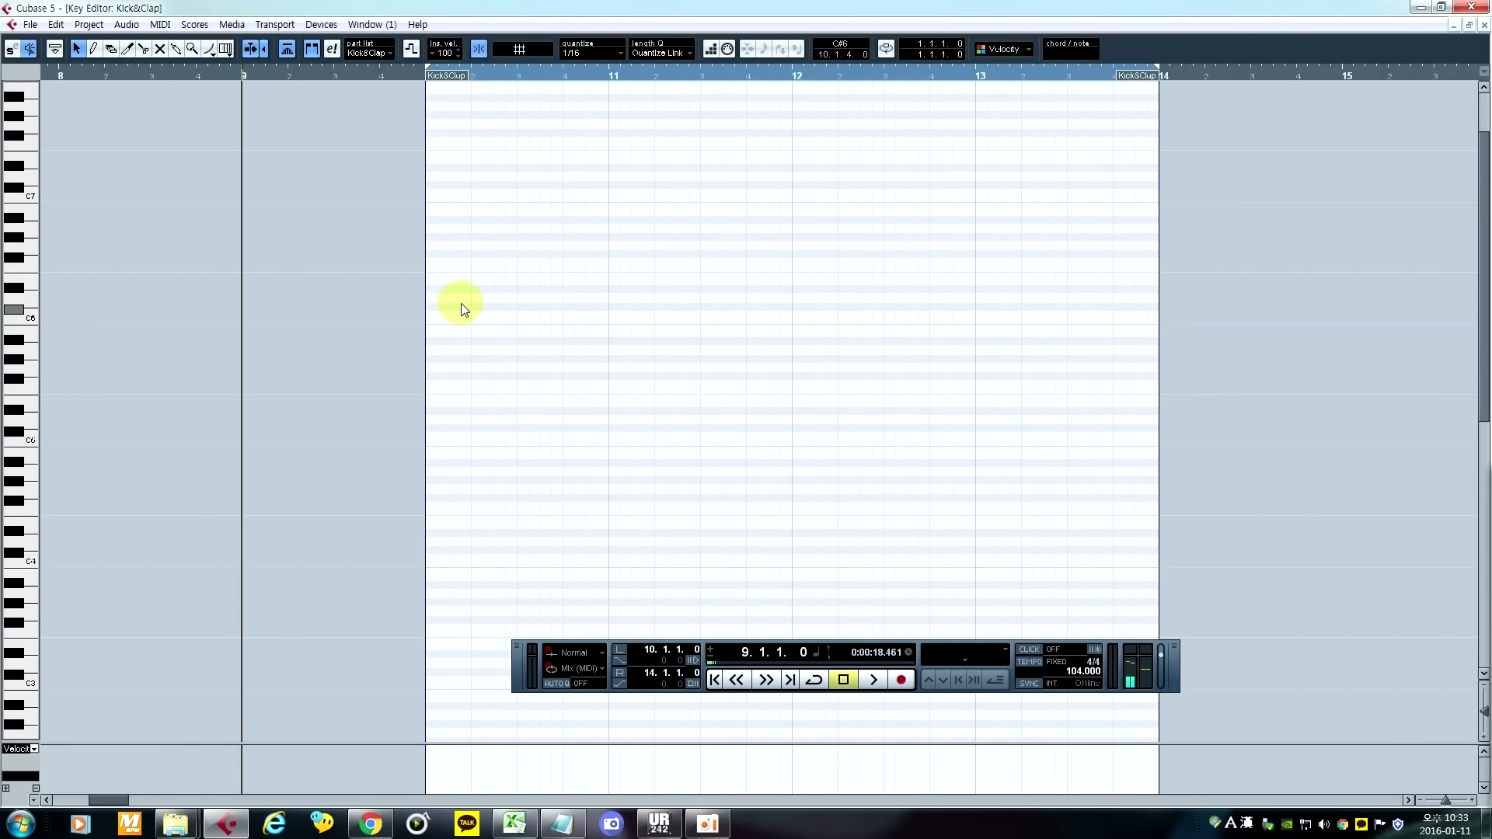
Step: Draw three trial notes on C1, E1 and G1 in bar 10, and delete them again
{"action": "scroll", "coordinate": [466, 311], "scroll_direction": "down", "scroll_amount": 3}
{"action": "key", "text": "8"}
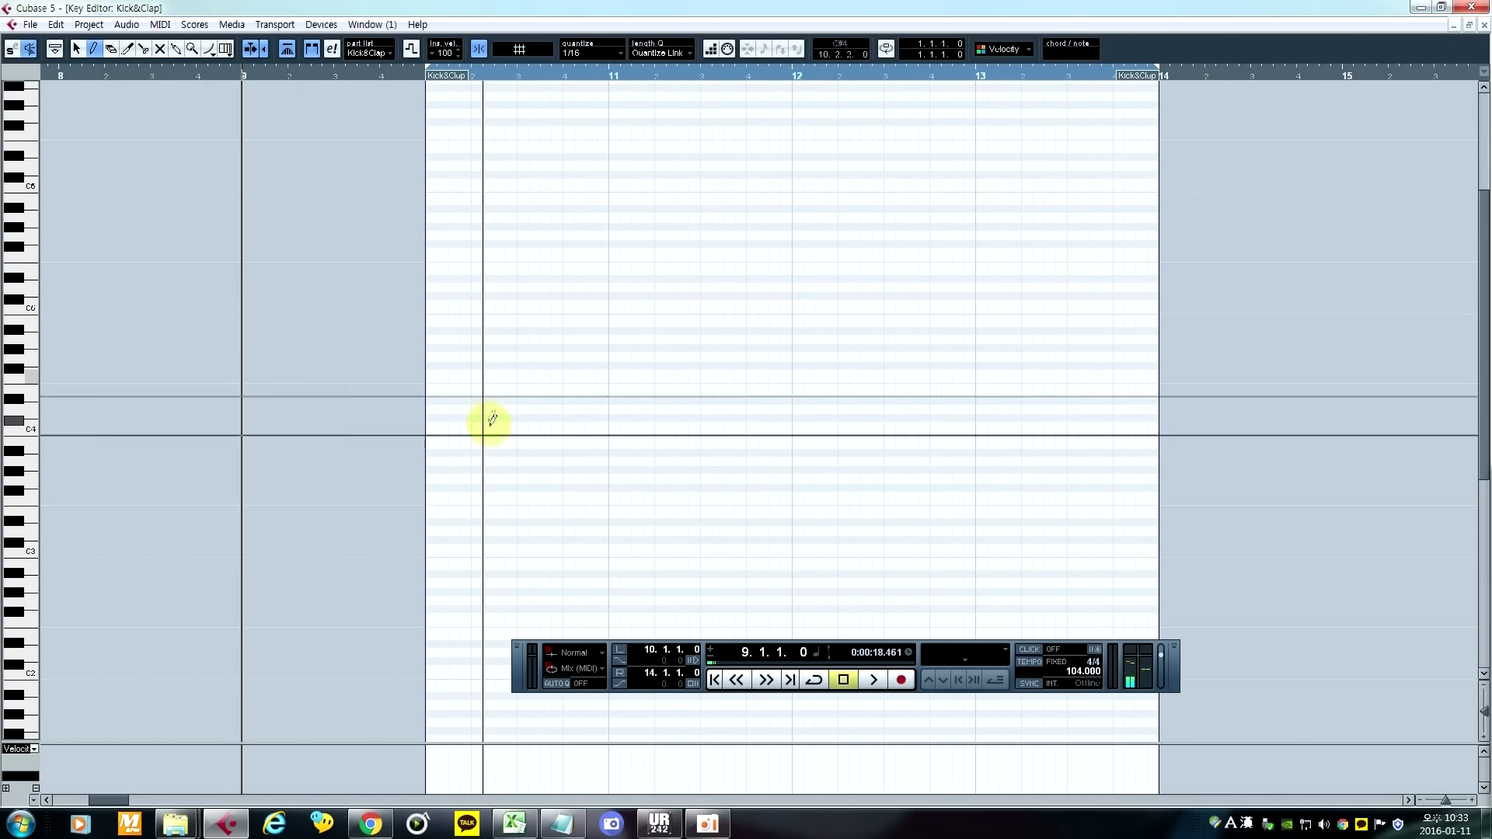
{"action": "scroll", "coordinate": [490, 419], "scroll_direction": "down", "scroll_amount": 6}
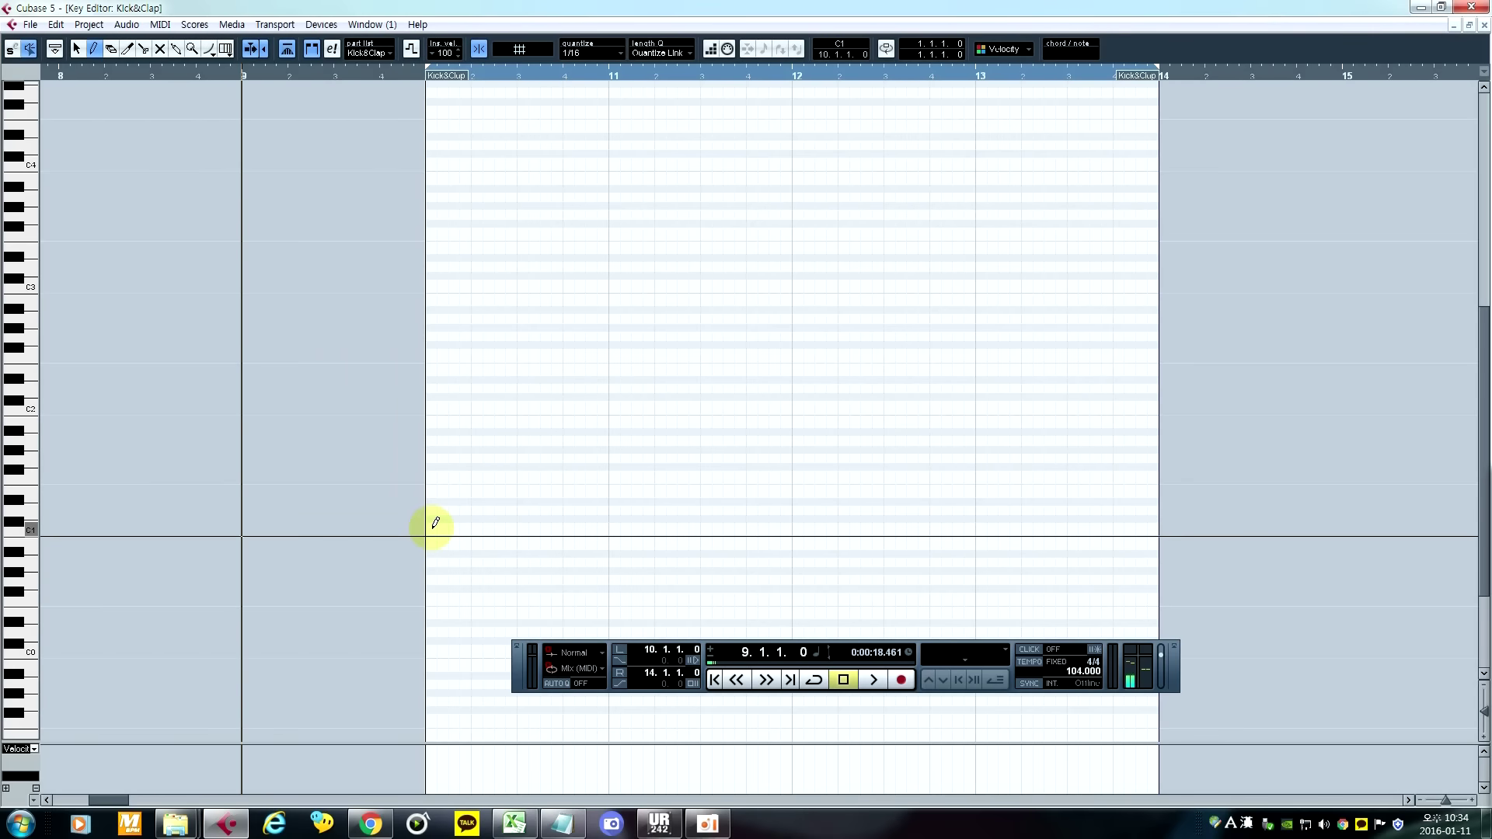
{"action": "left_click", "coordinate": [432, 528]}
{"action": "left_click", "coordinate": [485, 492]}
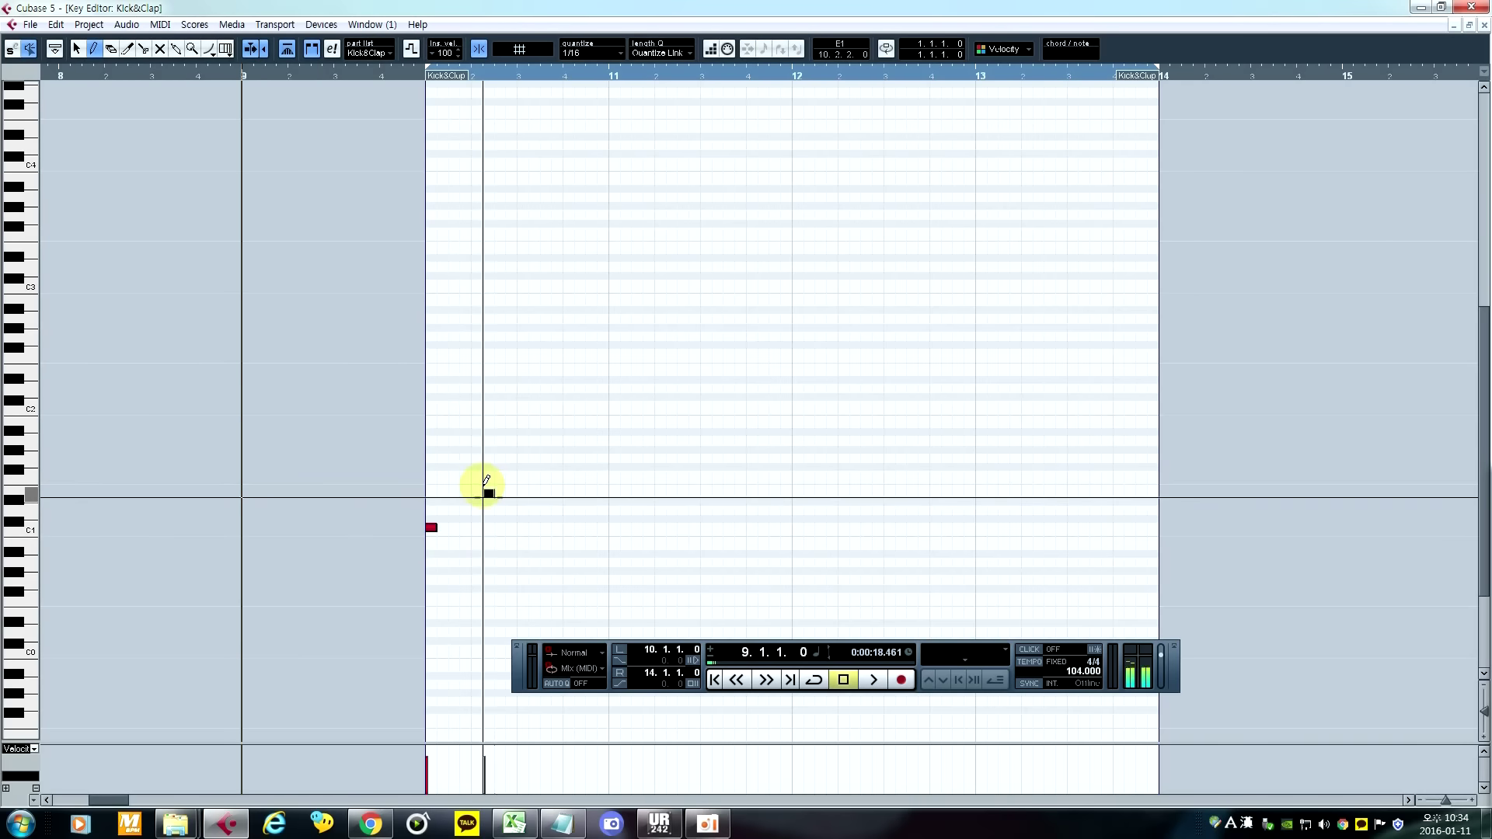
{"action": "left_click", "coordinate": [522, 453]}
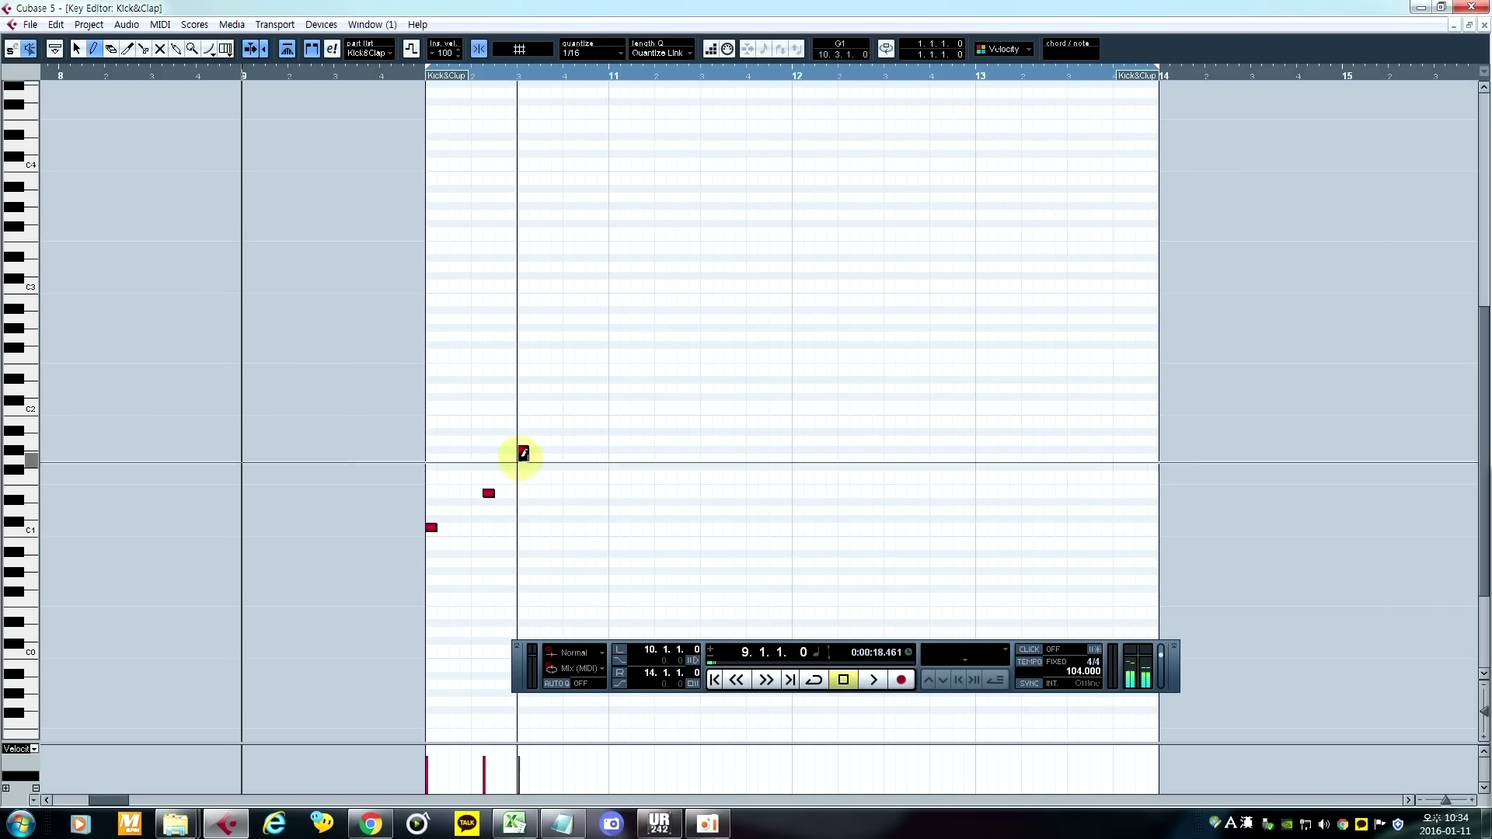
{"action": "key", "text": "1"}
{"action": "left_click_drag", "start_coordinate": [529, 444], "coordinate": [478, 504]}
{"action": "key", "text": "Delete"}
{"action": "key", "text": "Delete"}
Step: Listen to the reference track from just before bar 10 with the Key Editor open
{"action": "key", "text": "8"}
{"action": "left_click", "coordinate": [402, 78]}
{"action": "key", "text": "1"}
{"action": "key", "text": "space"}
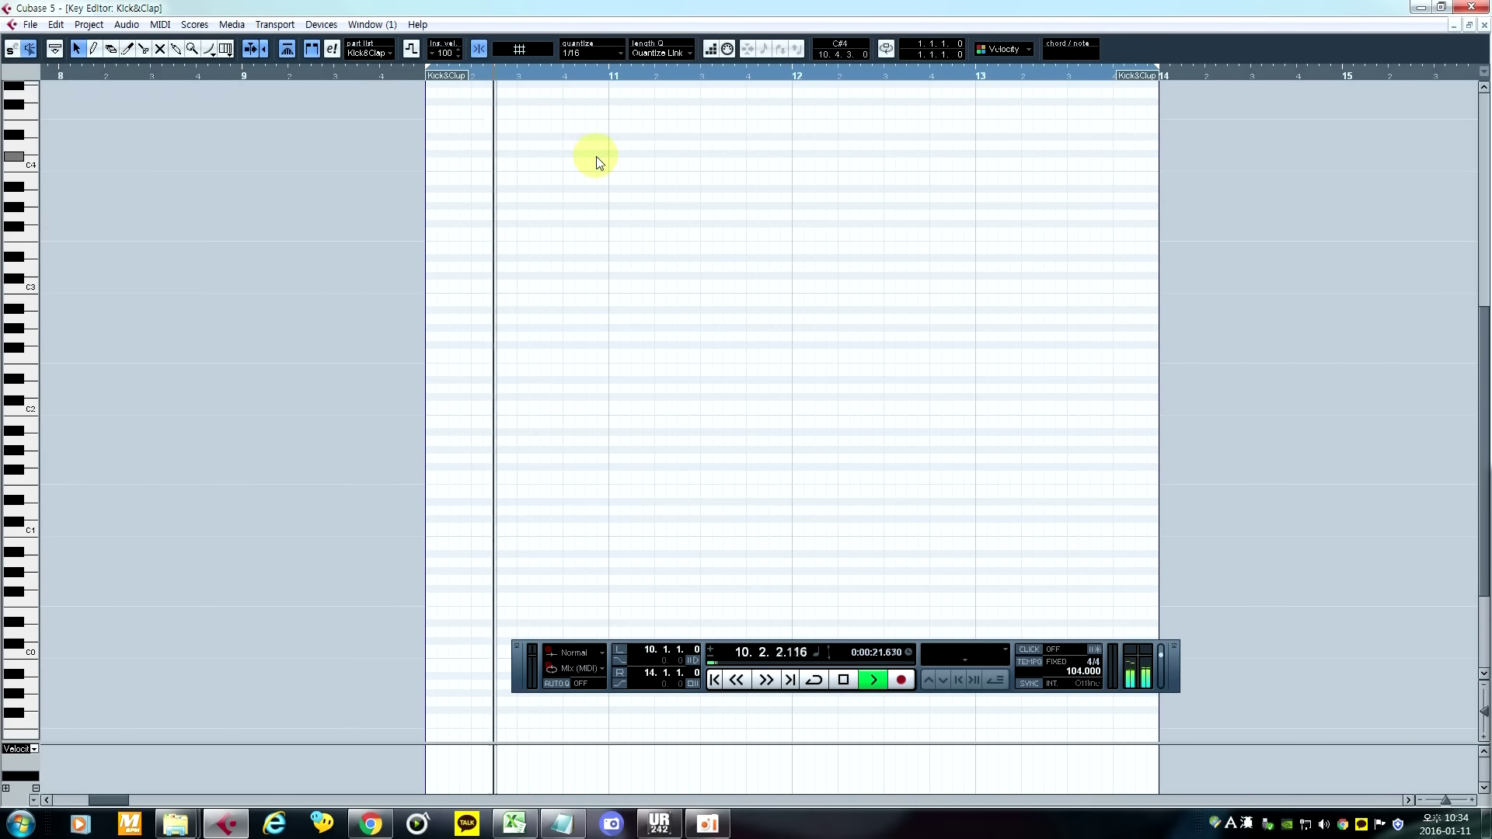
{"action": "key", "text": "space"}
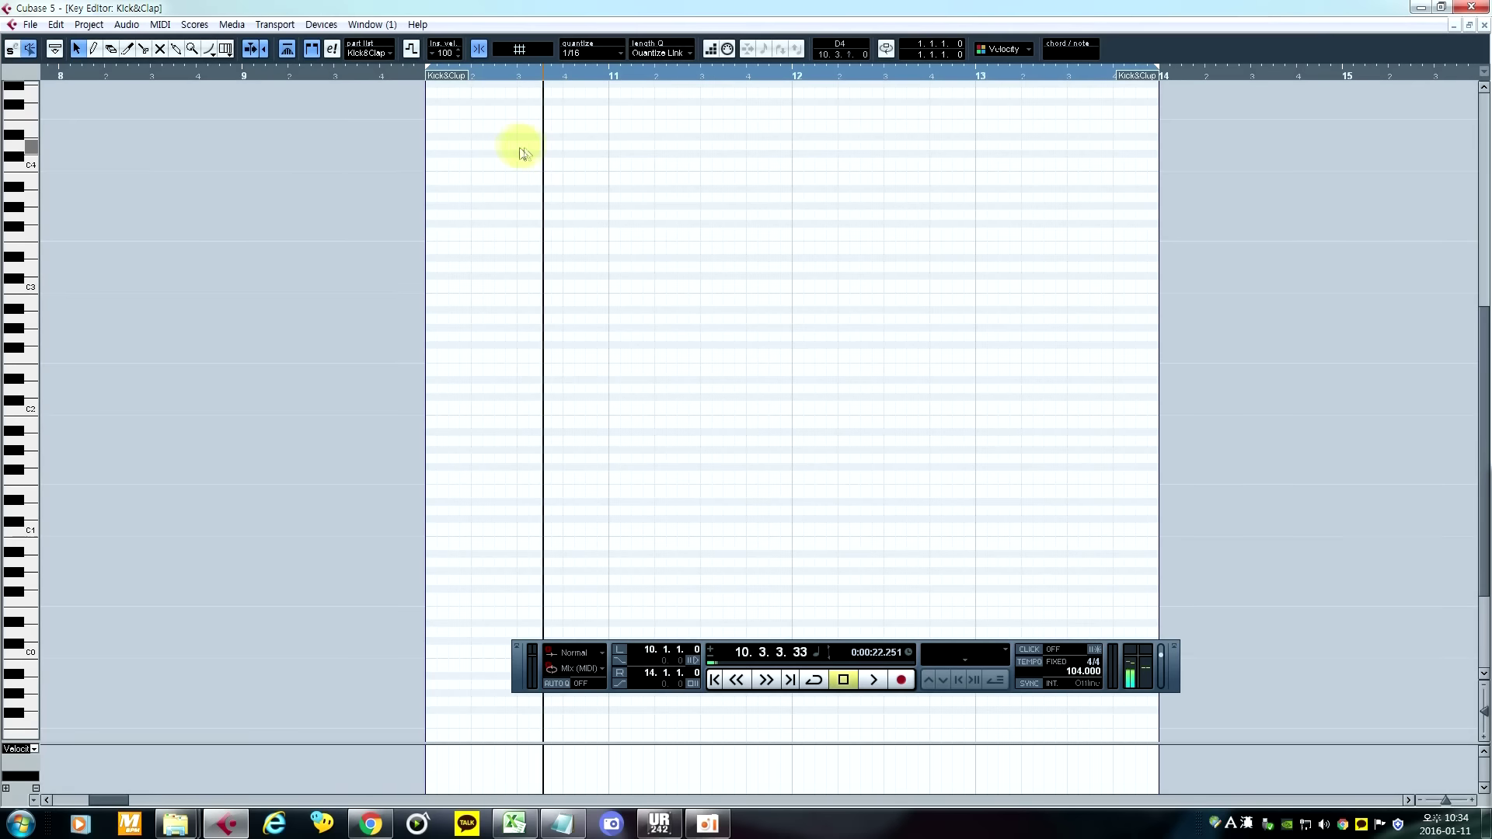
Step: Solo the Key Editor part and play it from position 9.4.3
{"action": "left_click", "coordinate": [404, 78]}
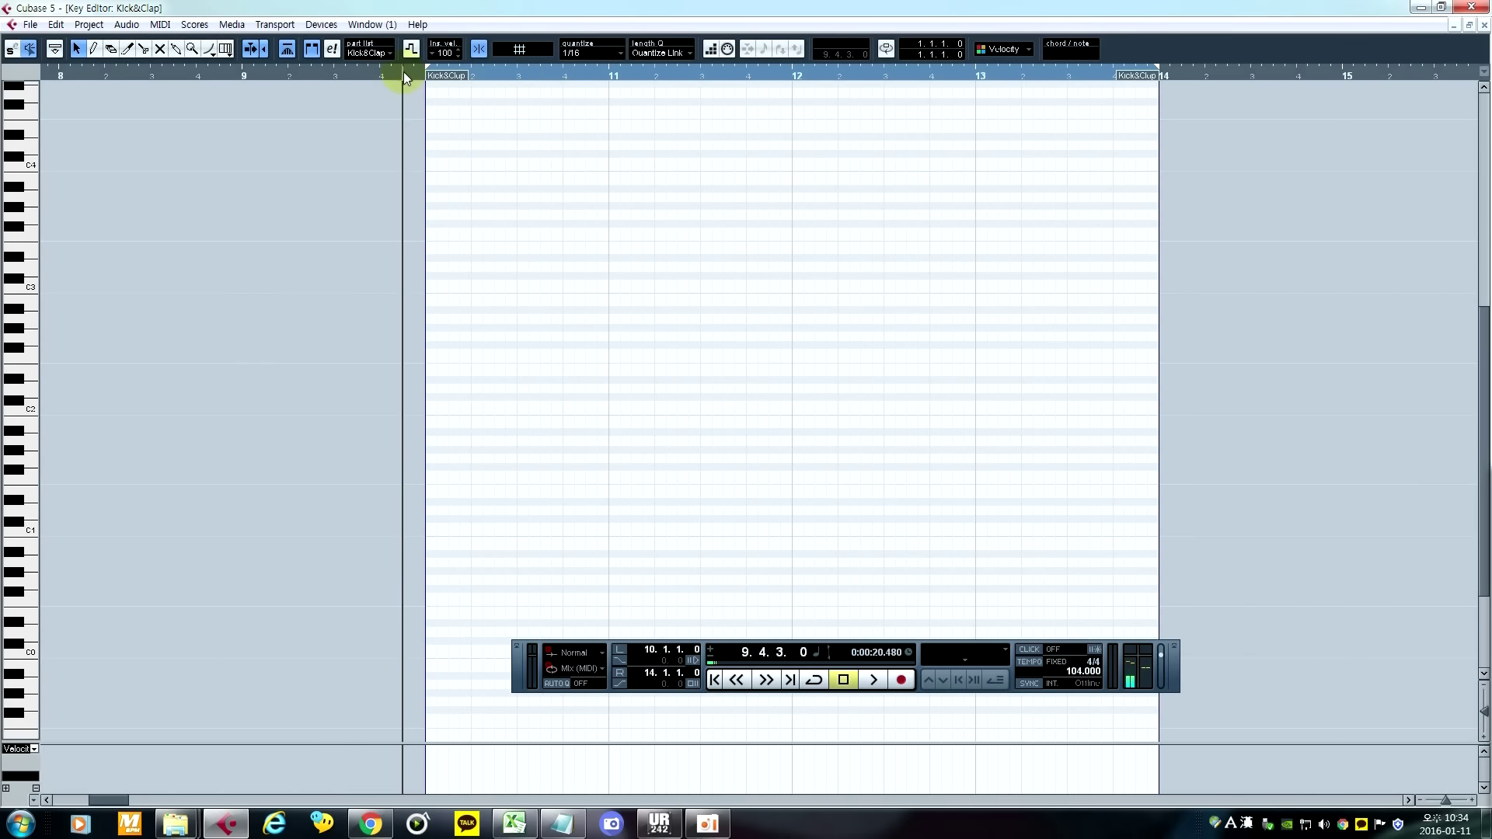
{"action": "left_click", "coordinate": [11, 51]}
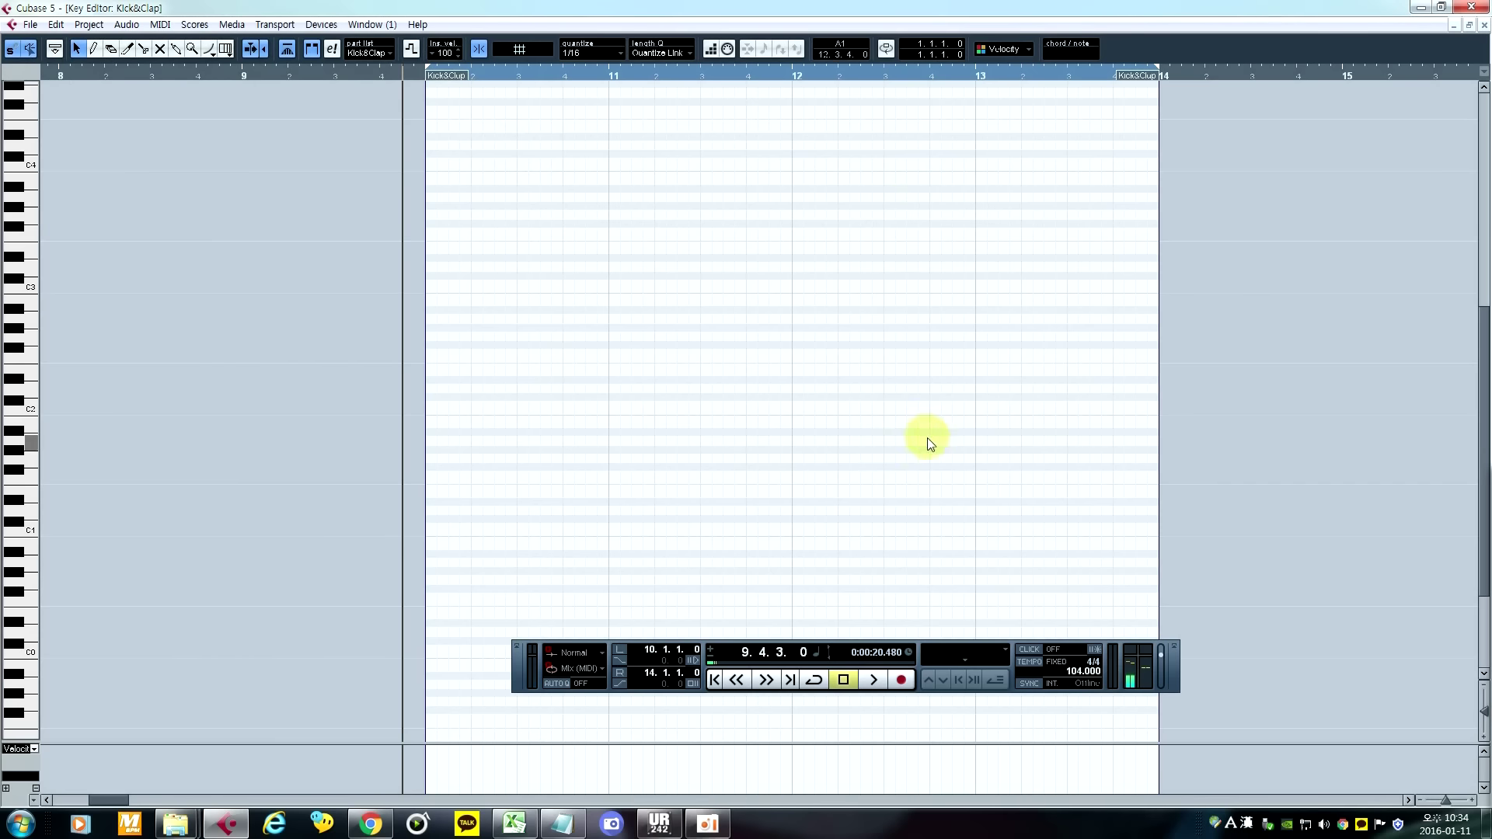
{"action": "key", "text": "space"}
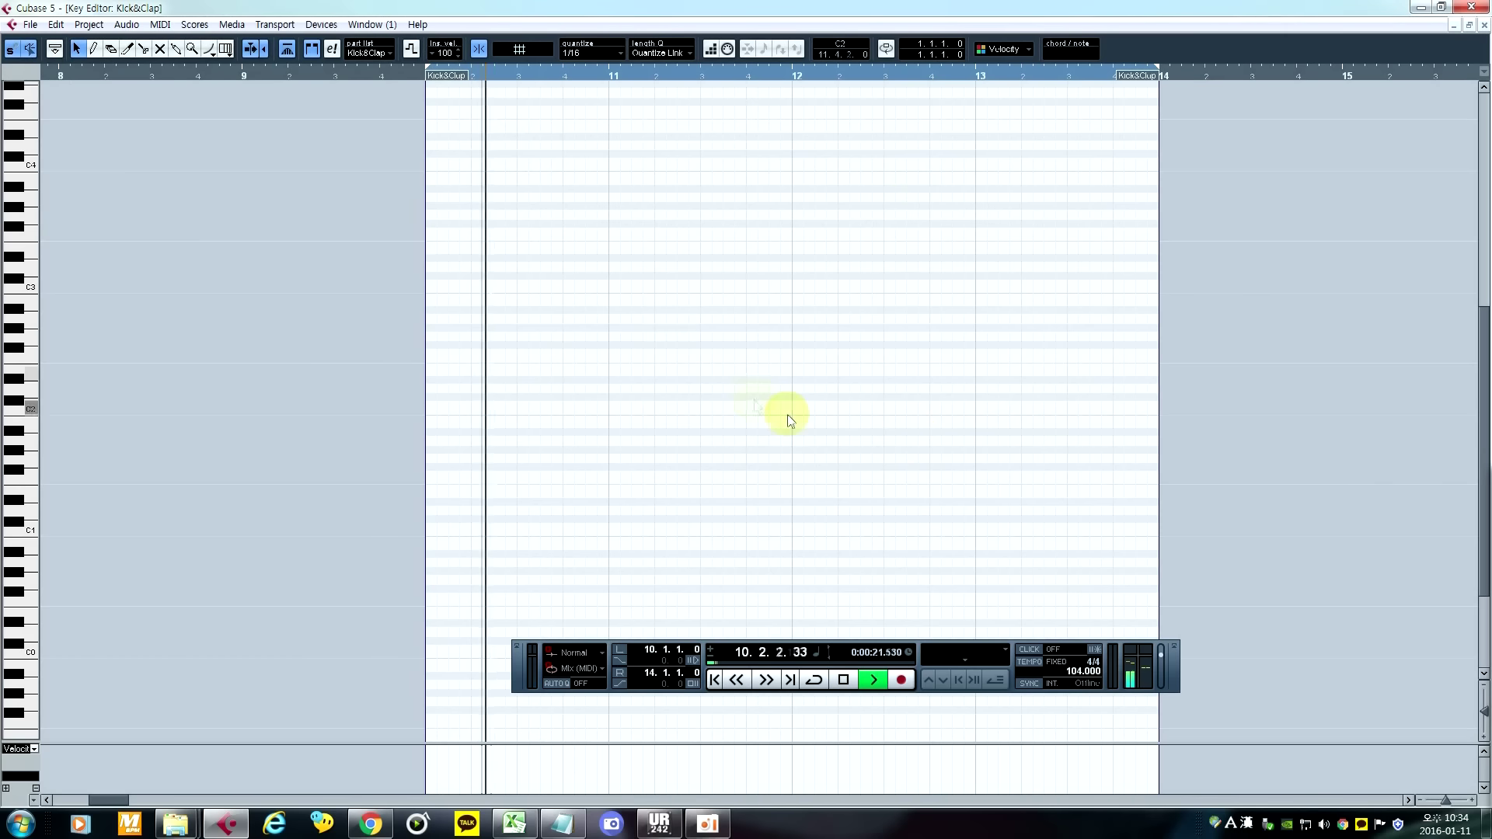
Step: Draw a sixteenth-length kick note on C1 at 10.1.1, switch off the editor solo and check playback
{"action": "left_click", "coordinate": [433, 528], "text": "alt"}
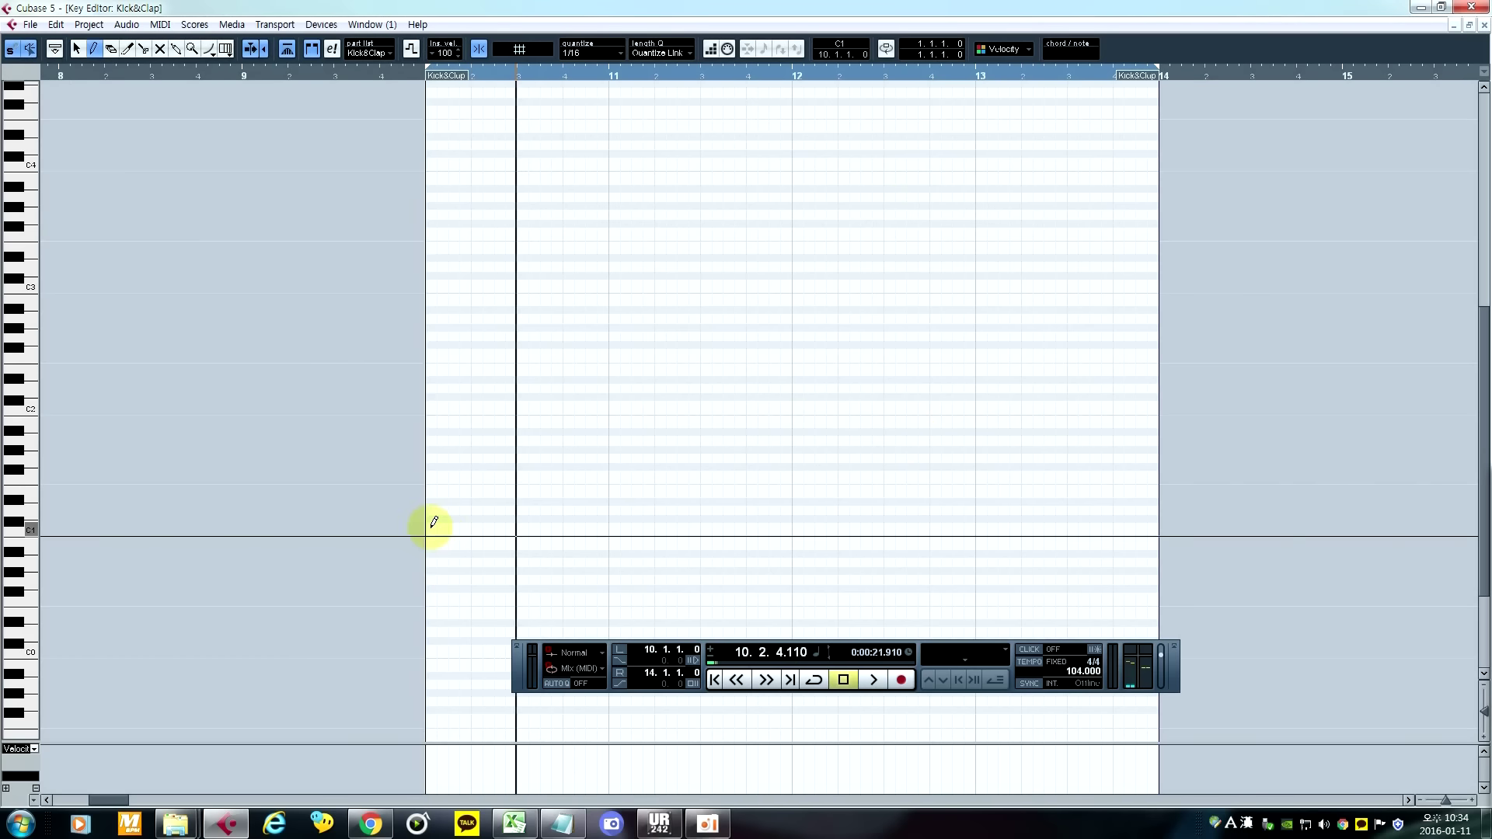
{"action": "key", "text": "space"}
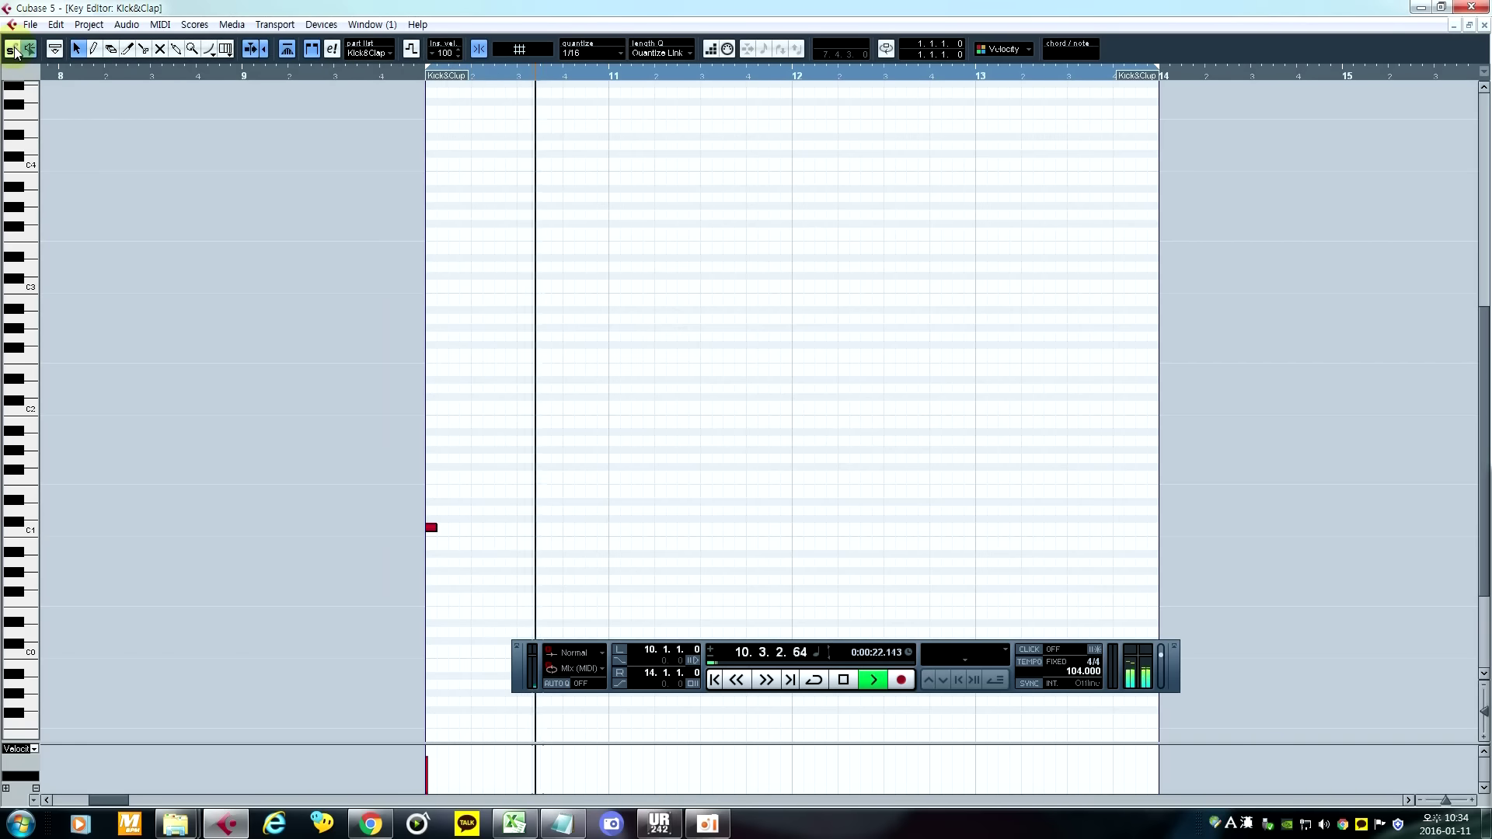
{"action": "key", "text": "space"}
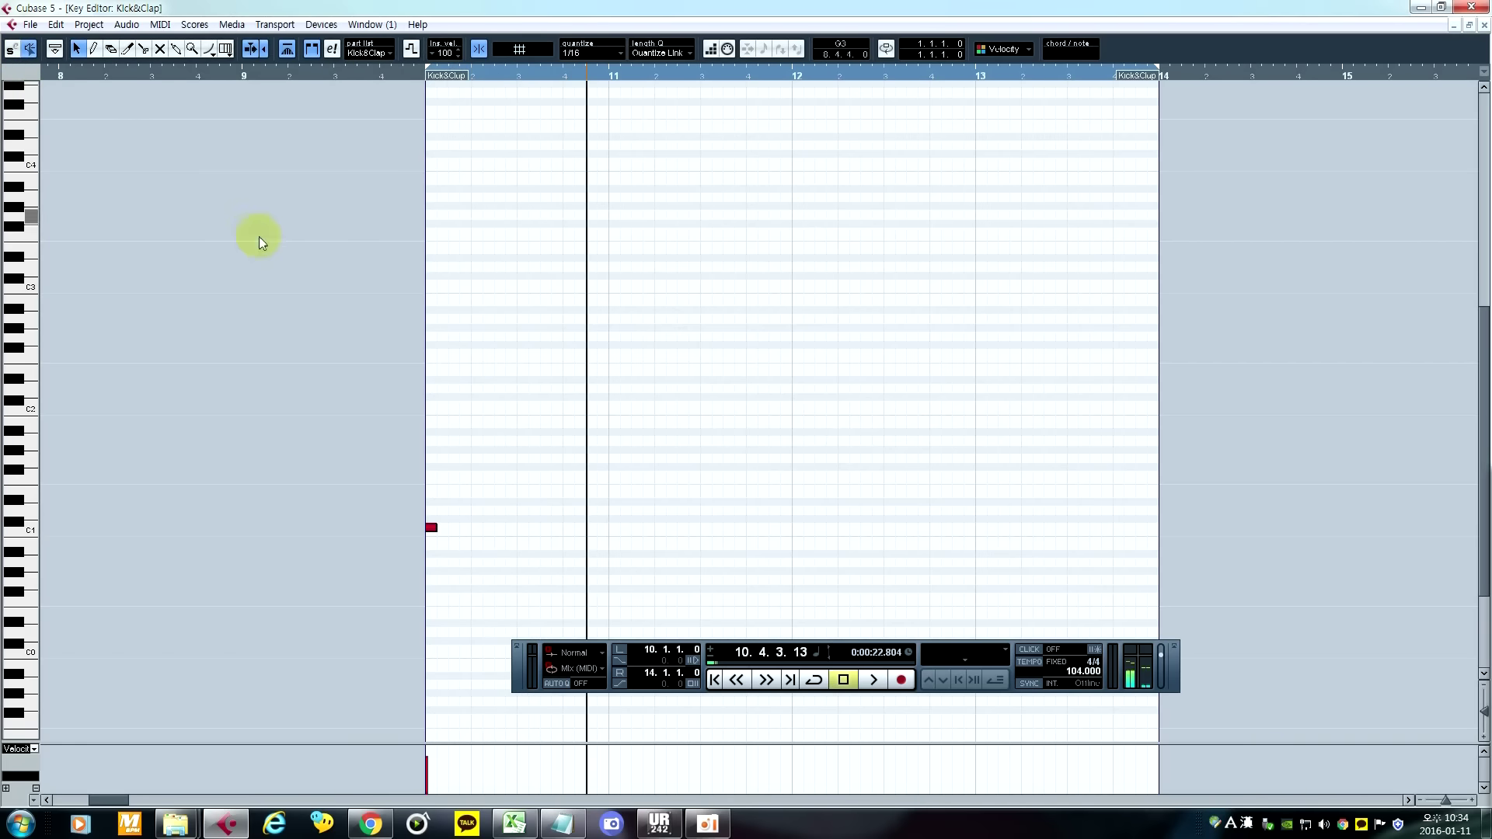
Step: Play the reference from 9.4.1 and copy the first C1 kick to 10.4.1
{"action": "left_click", "coordinate": [384, 75]}
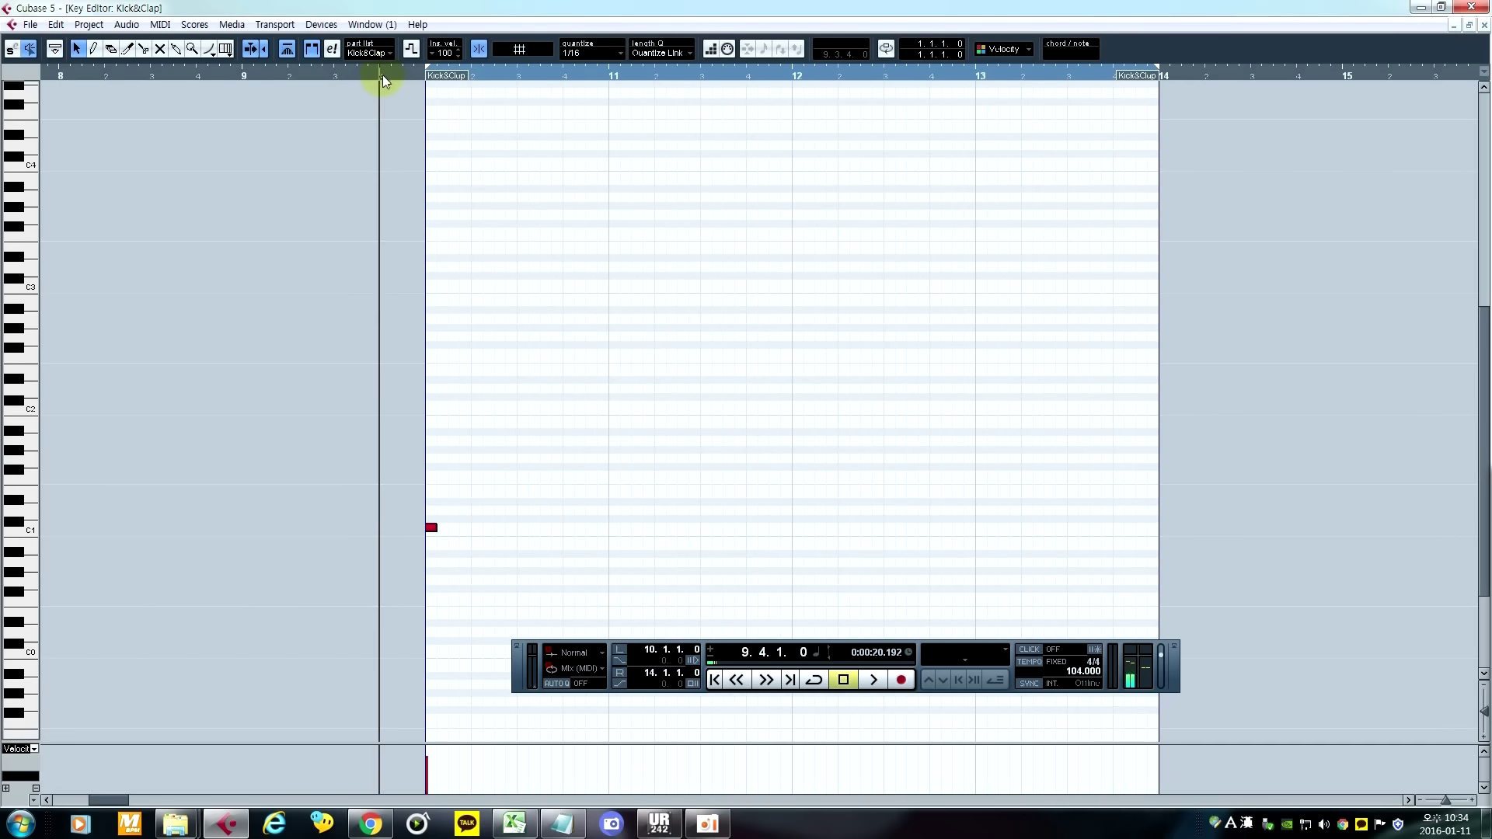
{"action": "left_click", "coordinate": [476, 599]}
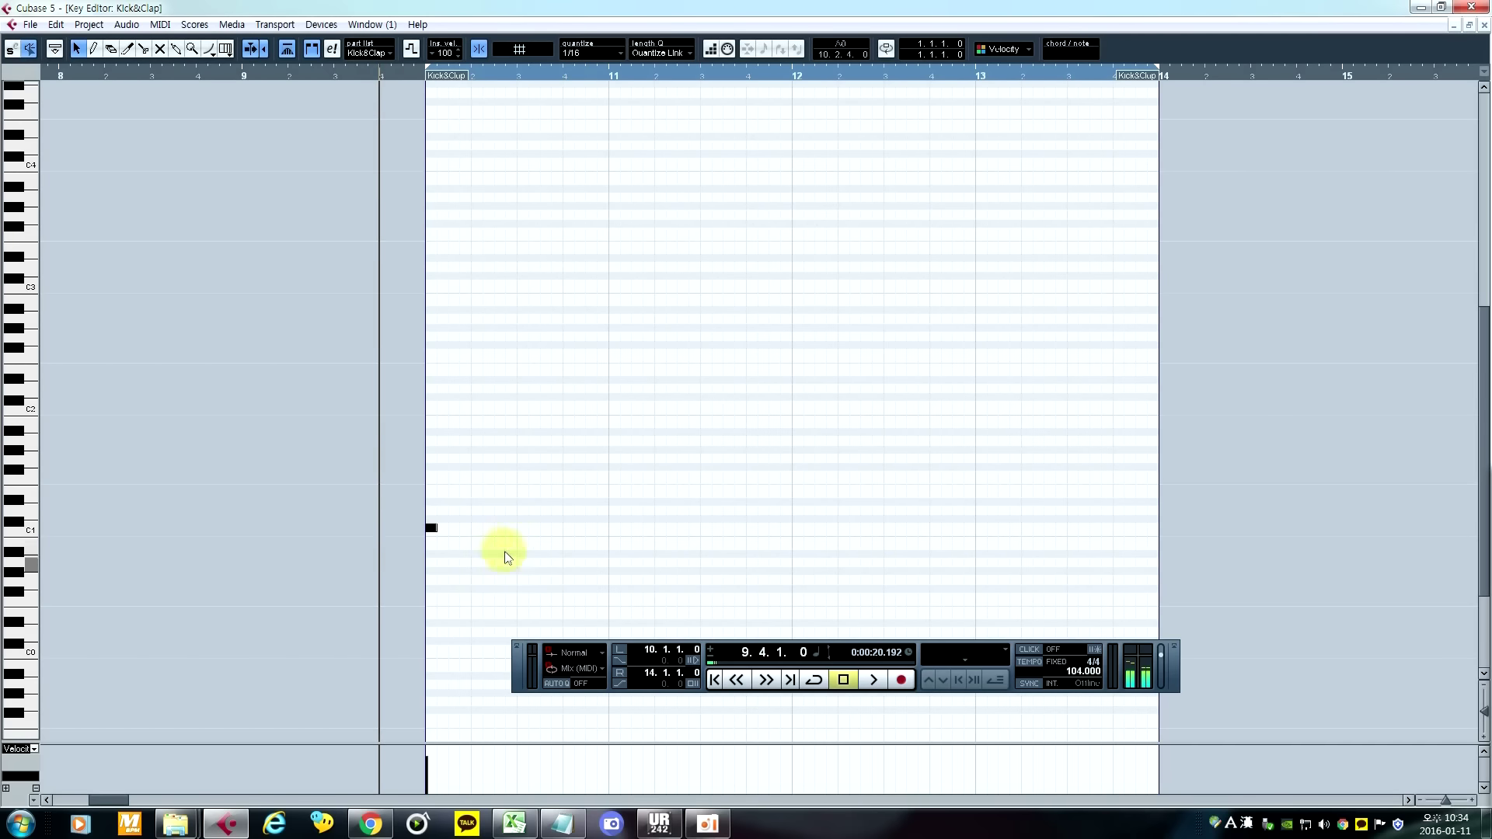
{"action": "left_click", "coordinate": [431, 527]}
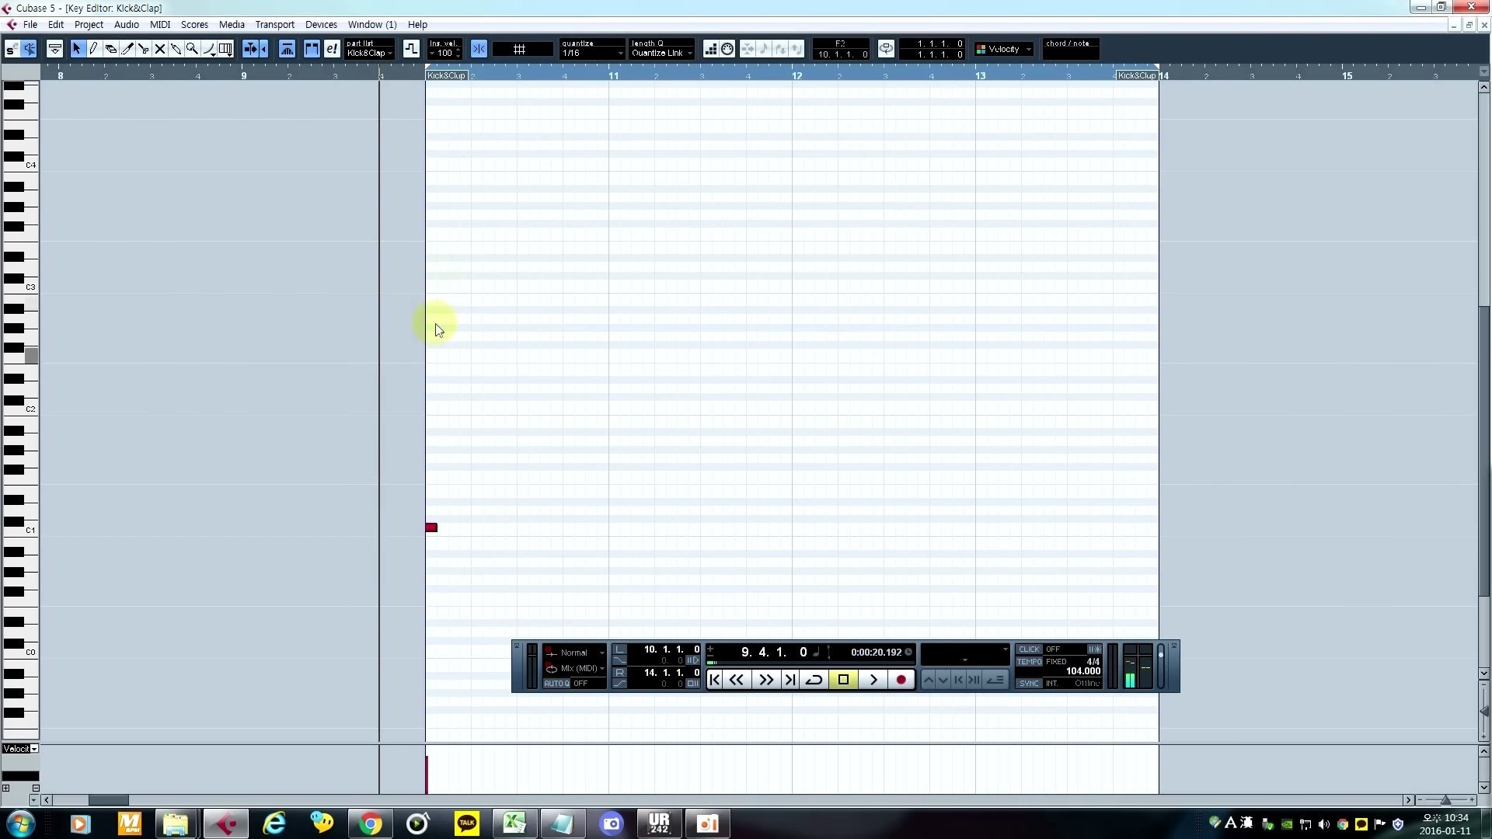
{"action": "key", "text": "space"}
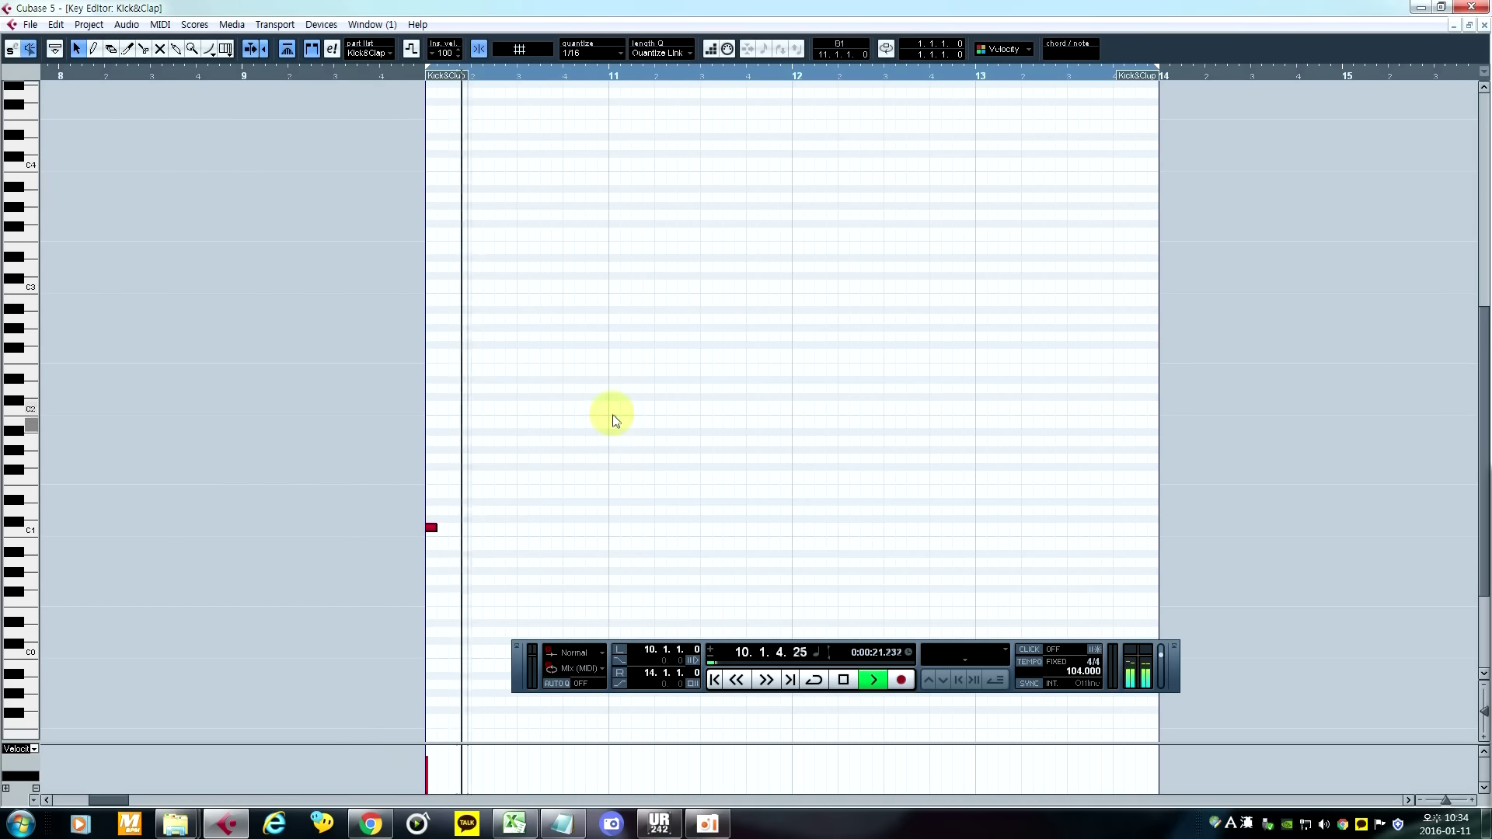
{"action": "key", "text": "space"}
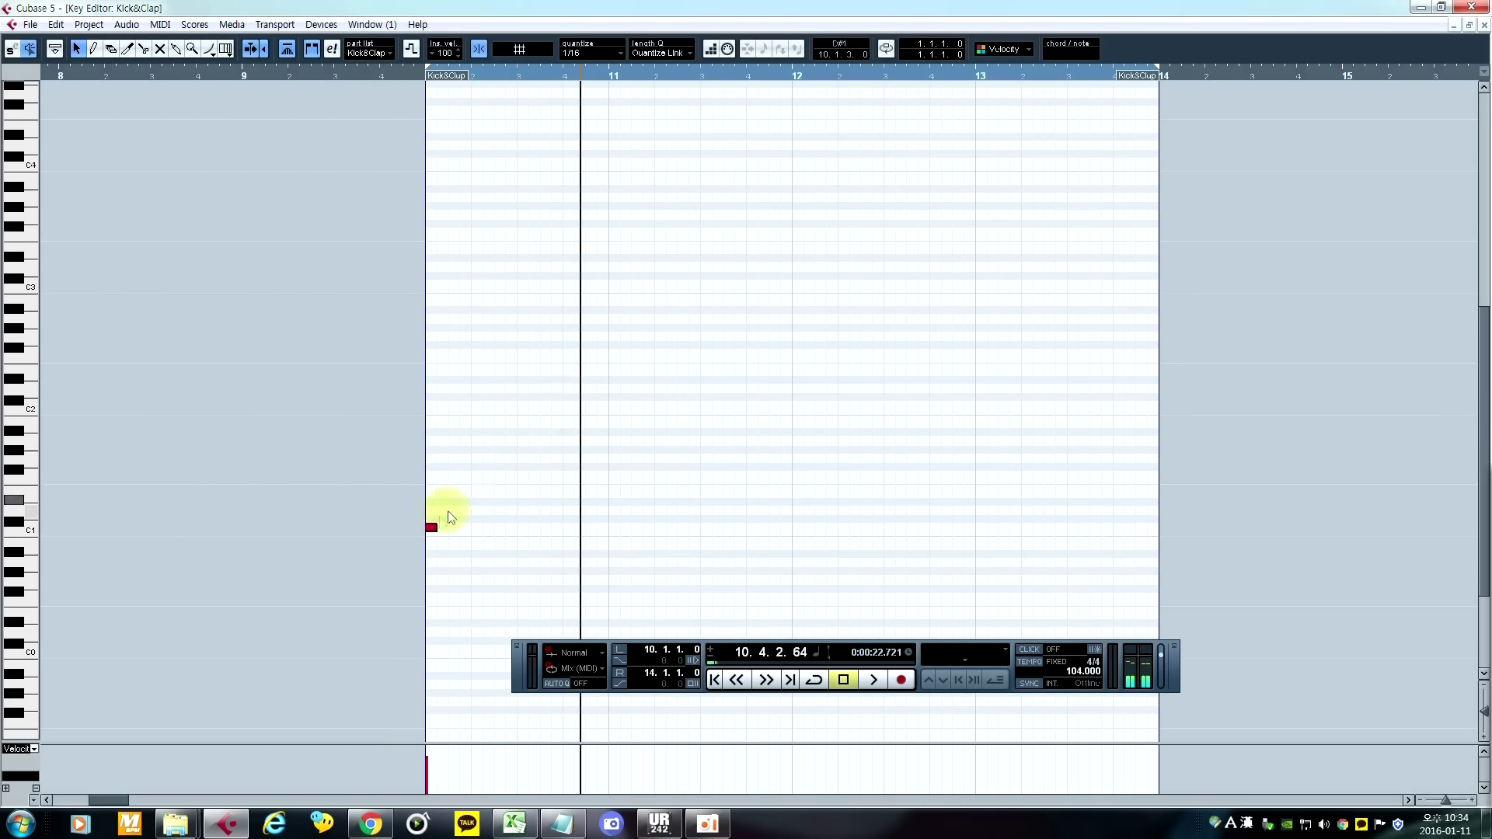
{"action": "left_click_drag", "start_coordinate": [431, 528], "coordinate": [569, 527]}
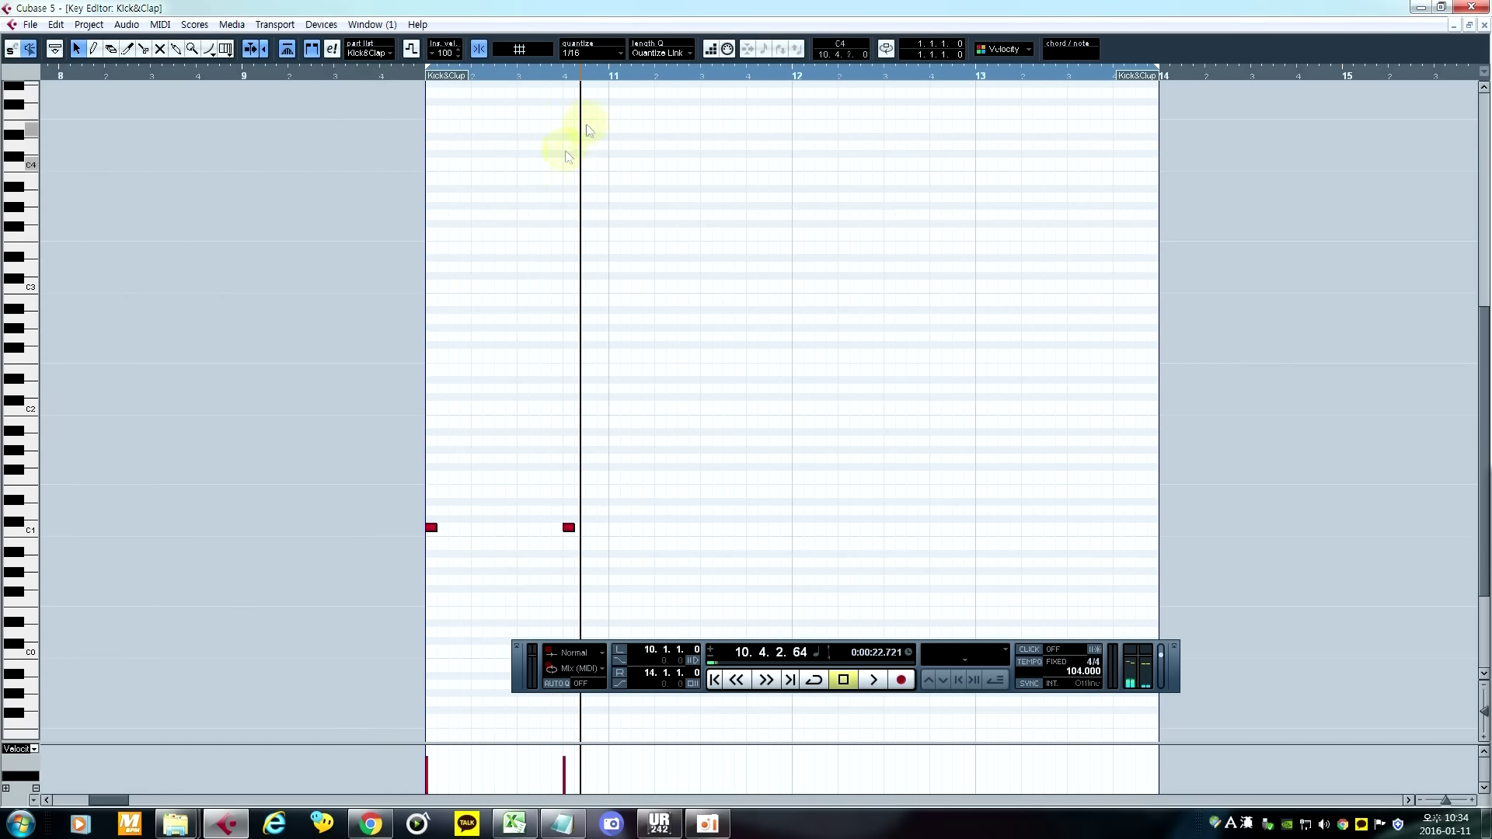
Step: Continue playback in short passes and copy the C1 kick to 11.2.1 and 11.4.3
{"action": "key", "text": "space"}
{"action": "key", "text": "space"}
{"action": "left_click", "coordinate": [569, 529]}
{"action": "left_click_drag", "start_coordinate": [568, 534], "coordinate": [659, 523]}
{"action": "left_click", "coordinate": [614, 389]}
{"action": "key", "text": "space"}
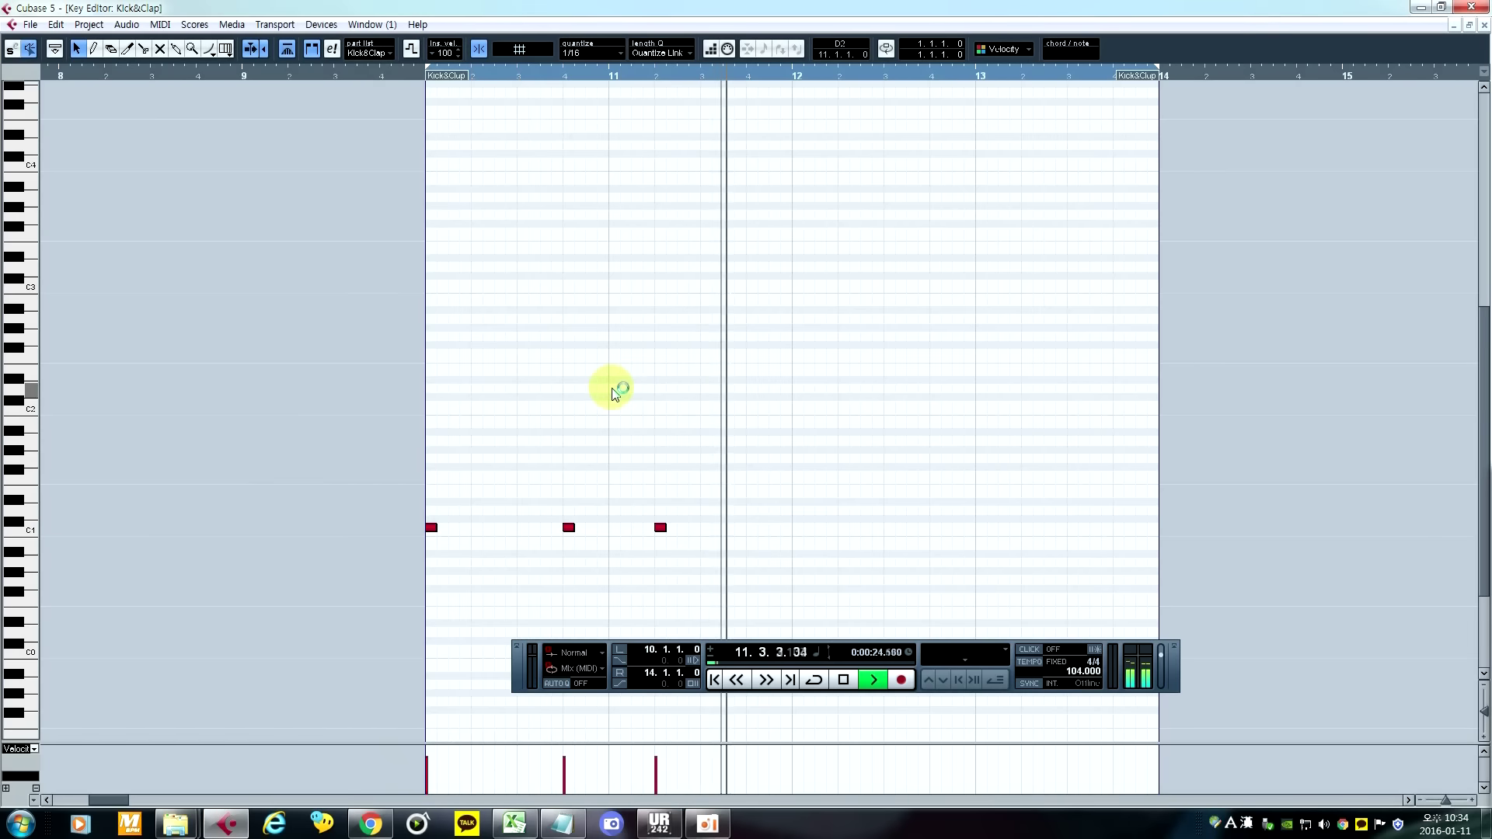
{"action": "key", "text": "space"}
{"action": "left_click_drag", "start_coordinate": [665, 531], "coordinate": [781, 530]}
Step: Copy the C1 kick to 12.1.1 and 12.4.1, replaying the passage from bar 12 to find the hits
{"action": "left_click_drag", "start_coordinate": [774, 527], "coordinate": [799, 526]}
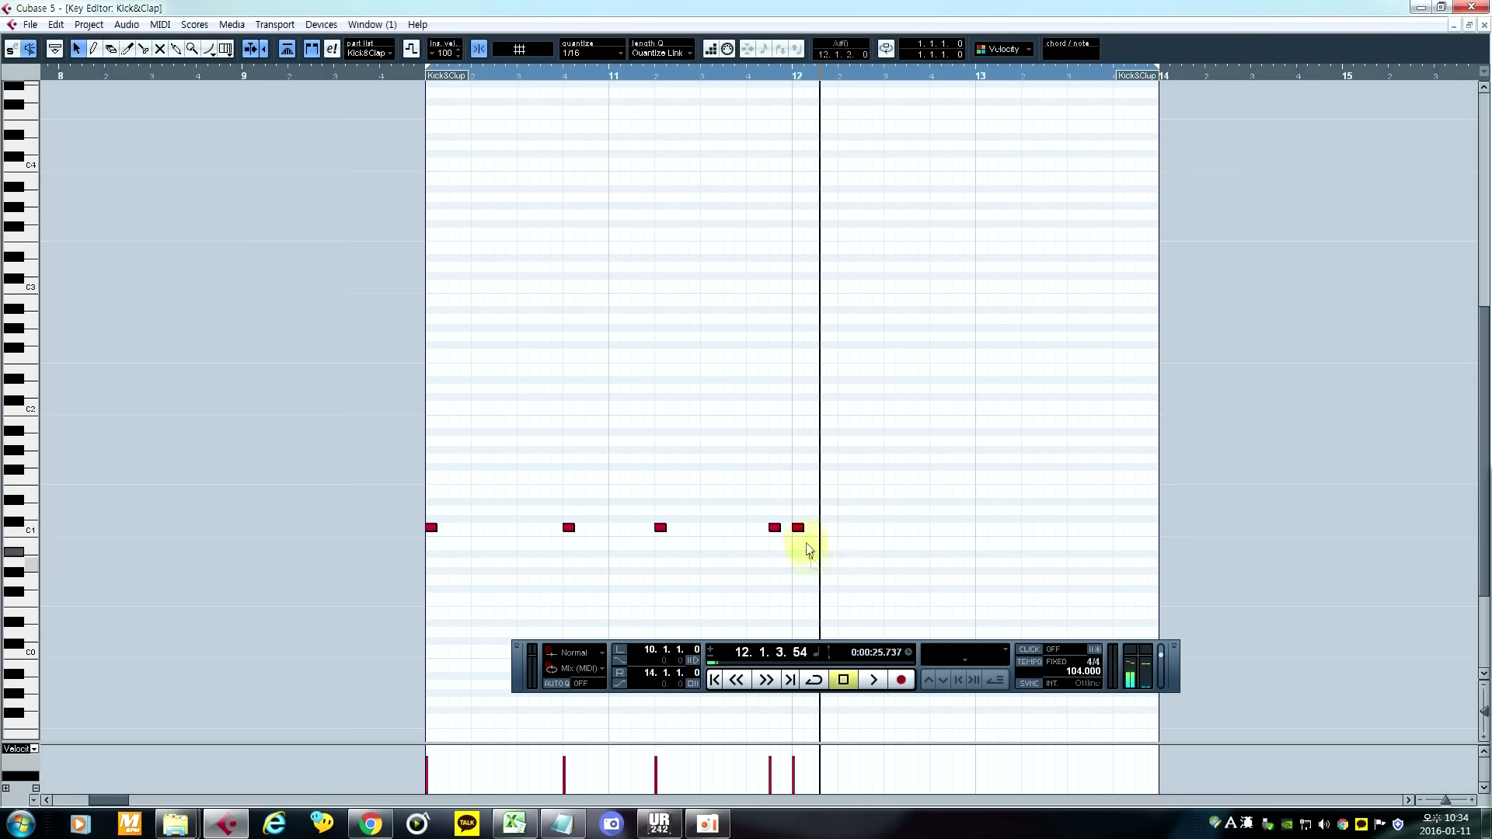
{"action": "left_click_drag", "start_coordinate": [835, 455], "coordinate": [804, 578]}
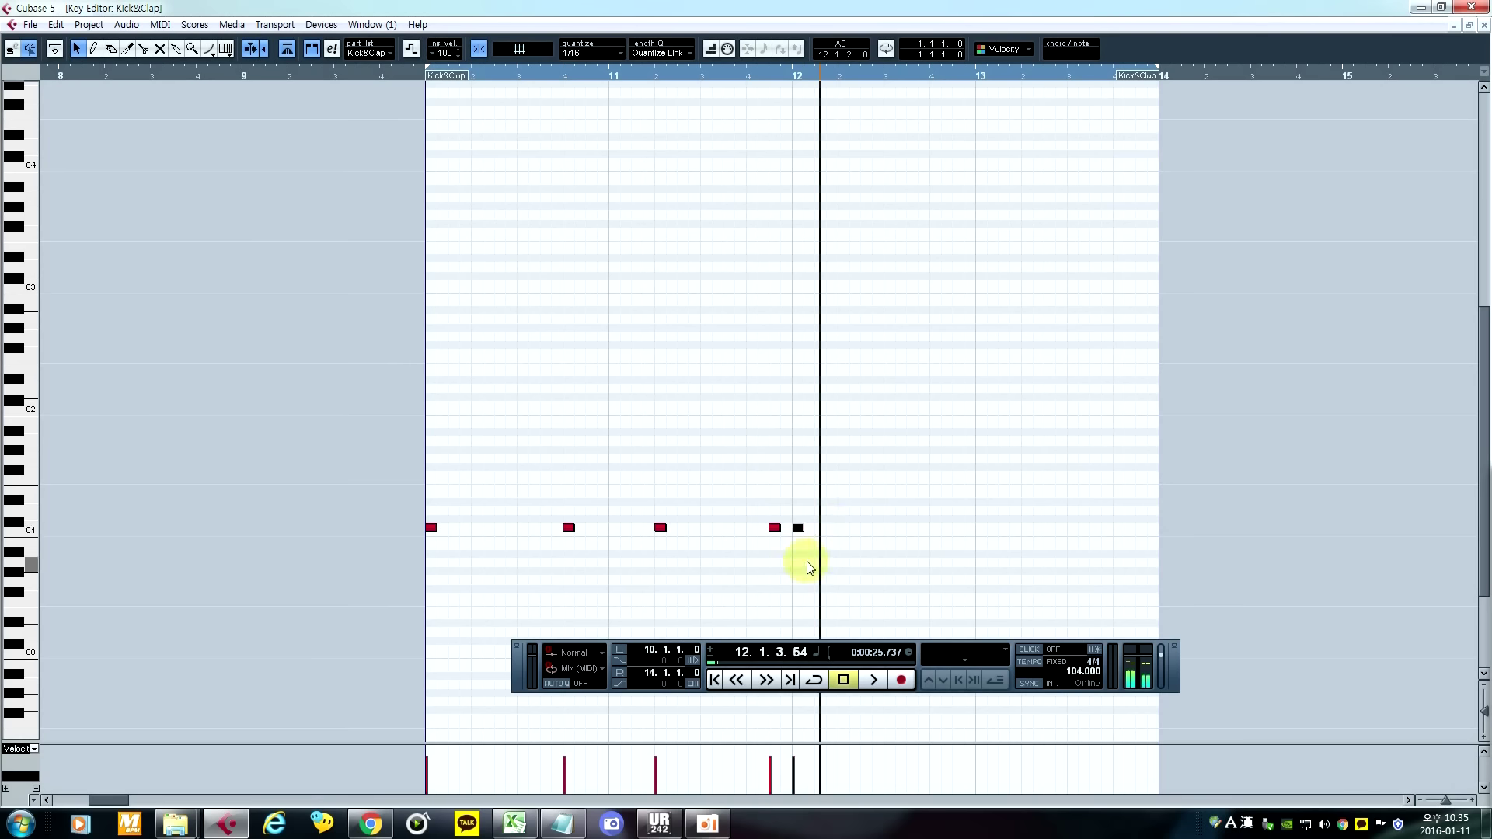
{"action": "left_click", "coordinate": [807, 565]}
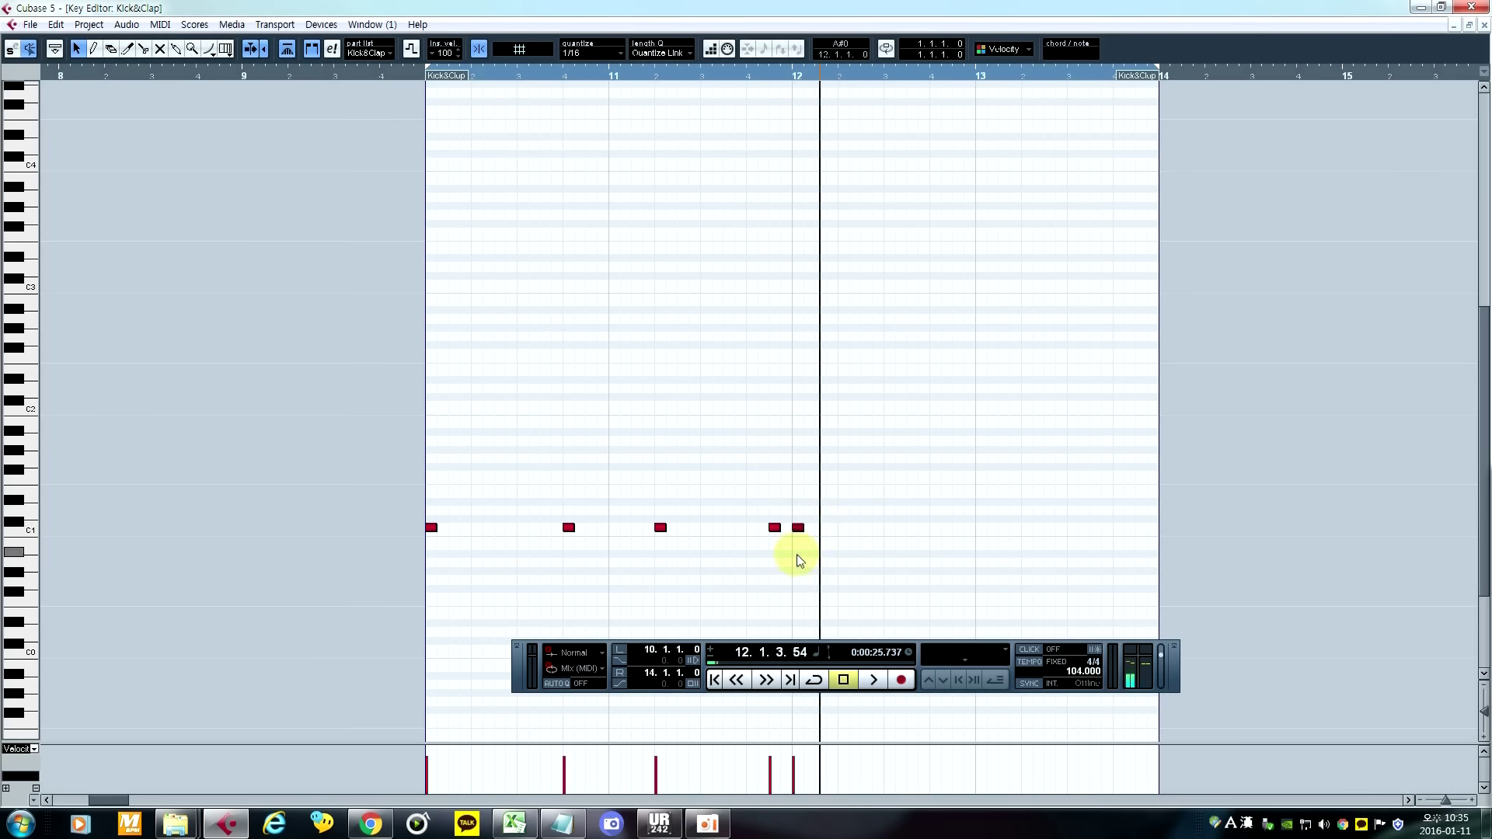
{"action": "left_click", "coordinate": [798, 528]}
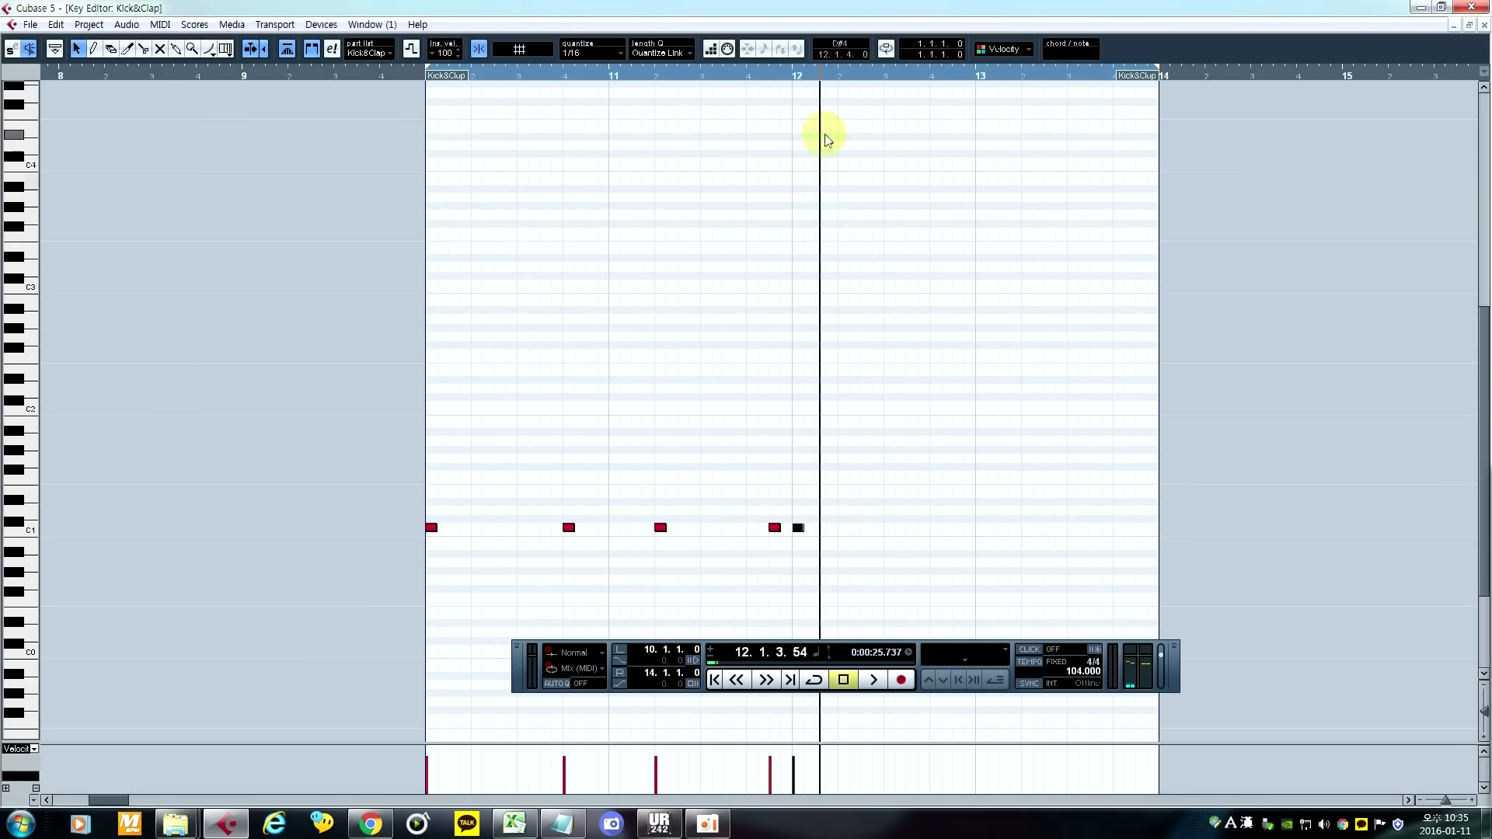
{"action": "left_click", "coordinate": [792, 76]}
{"action": "key", "text": "space"}
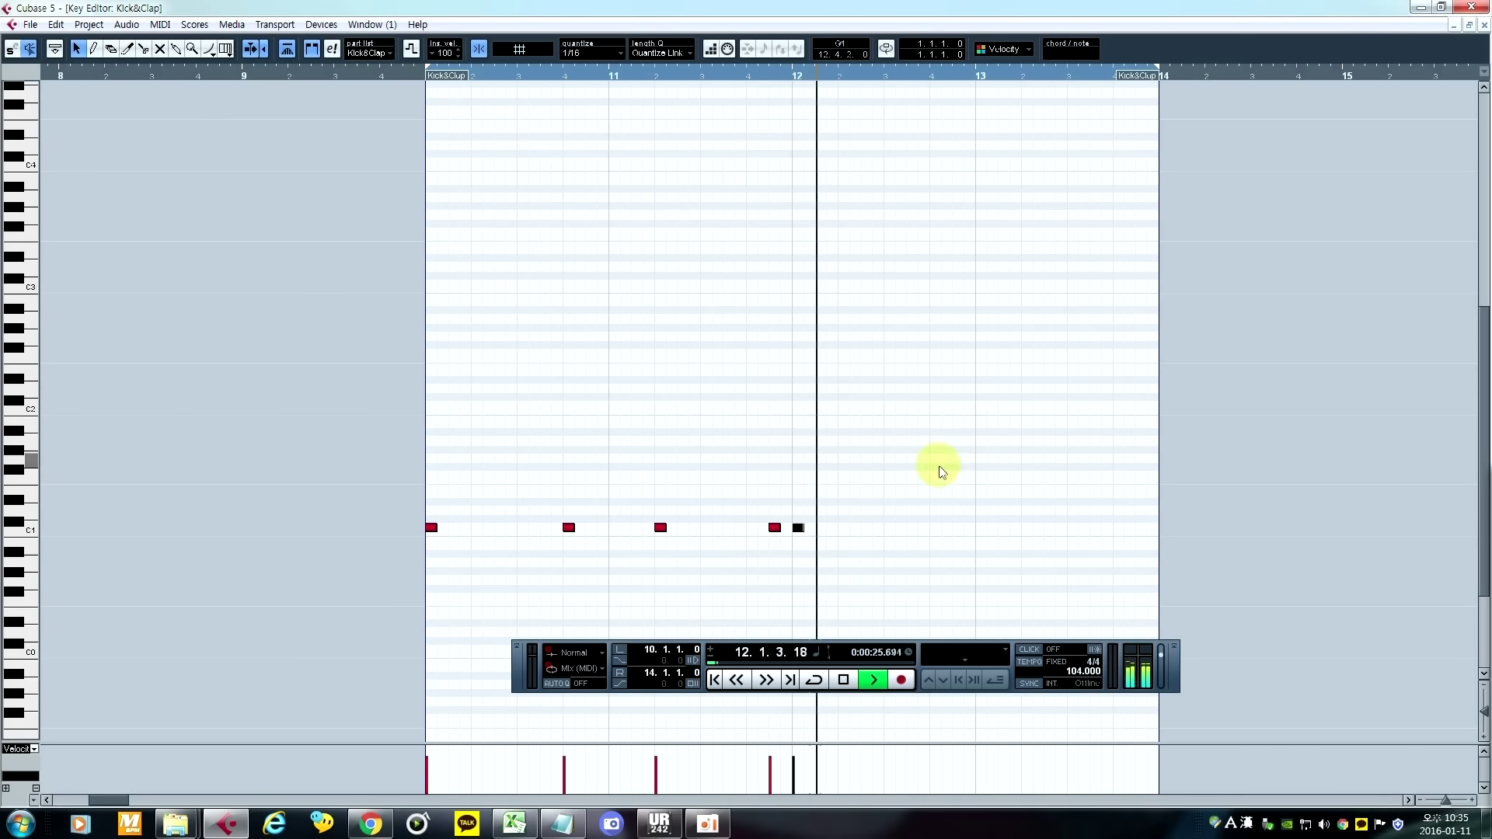
{"action": "left_click", "coordinate": [793, 78]}
{"action": "key", "text": "space"}
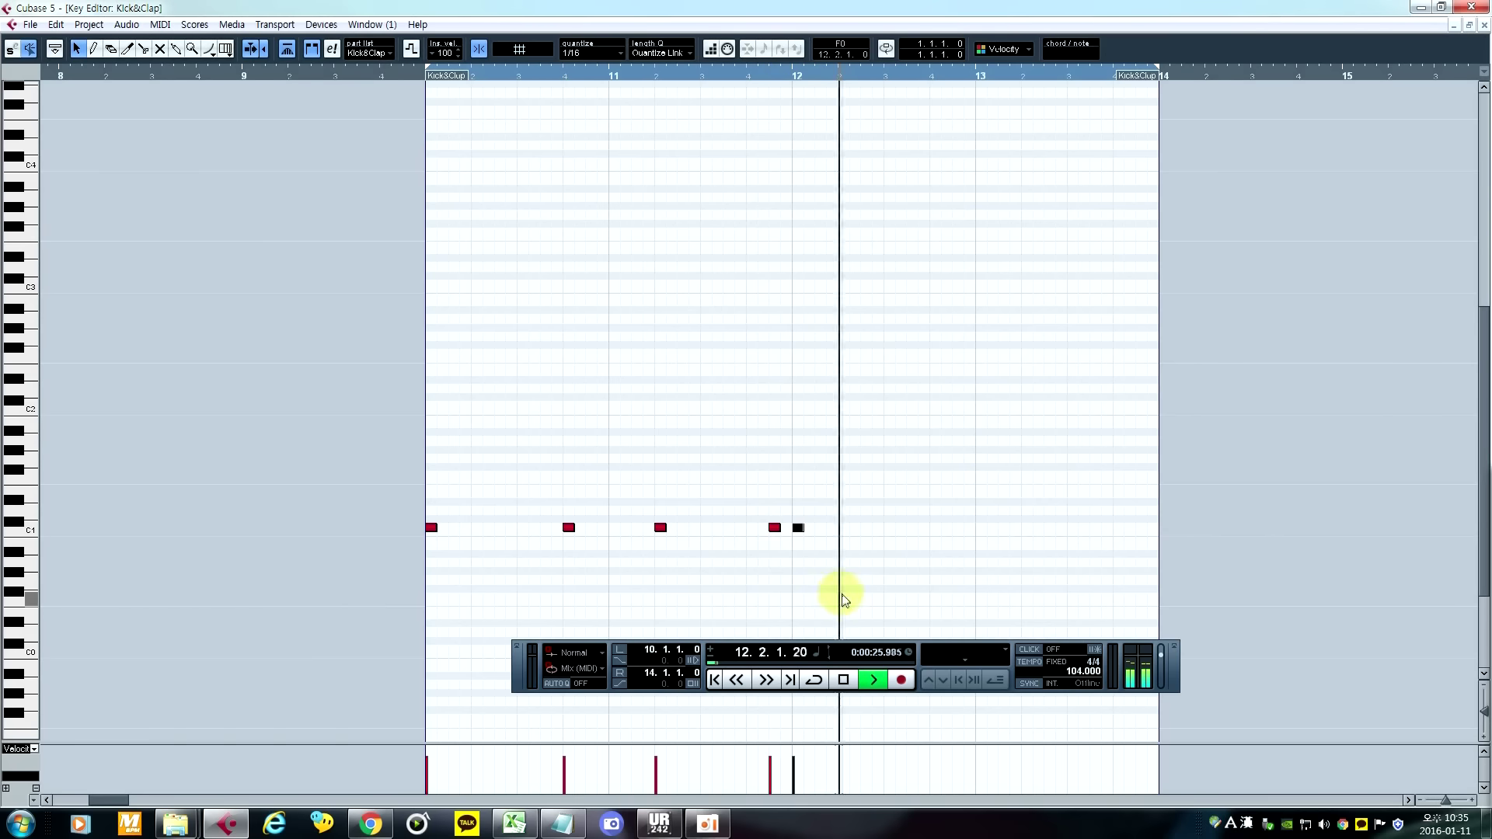
{"action": "key", "text": "space"}
{"action": "left_click_drag", "start_coordinate": [795, 527], "coordinate": [932, 536]}
Step: Check playback from just before bar 10 and from bar 12, and copy the last kick into bar 13
{"action": "left_click", "coordinate": [416, 74]}
{"action": "key", "text": "space"}
{"action": "left_click", "coordinate": [796, 75]}
{"action": "key", "text": "space"}
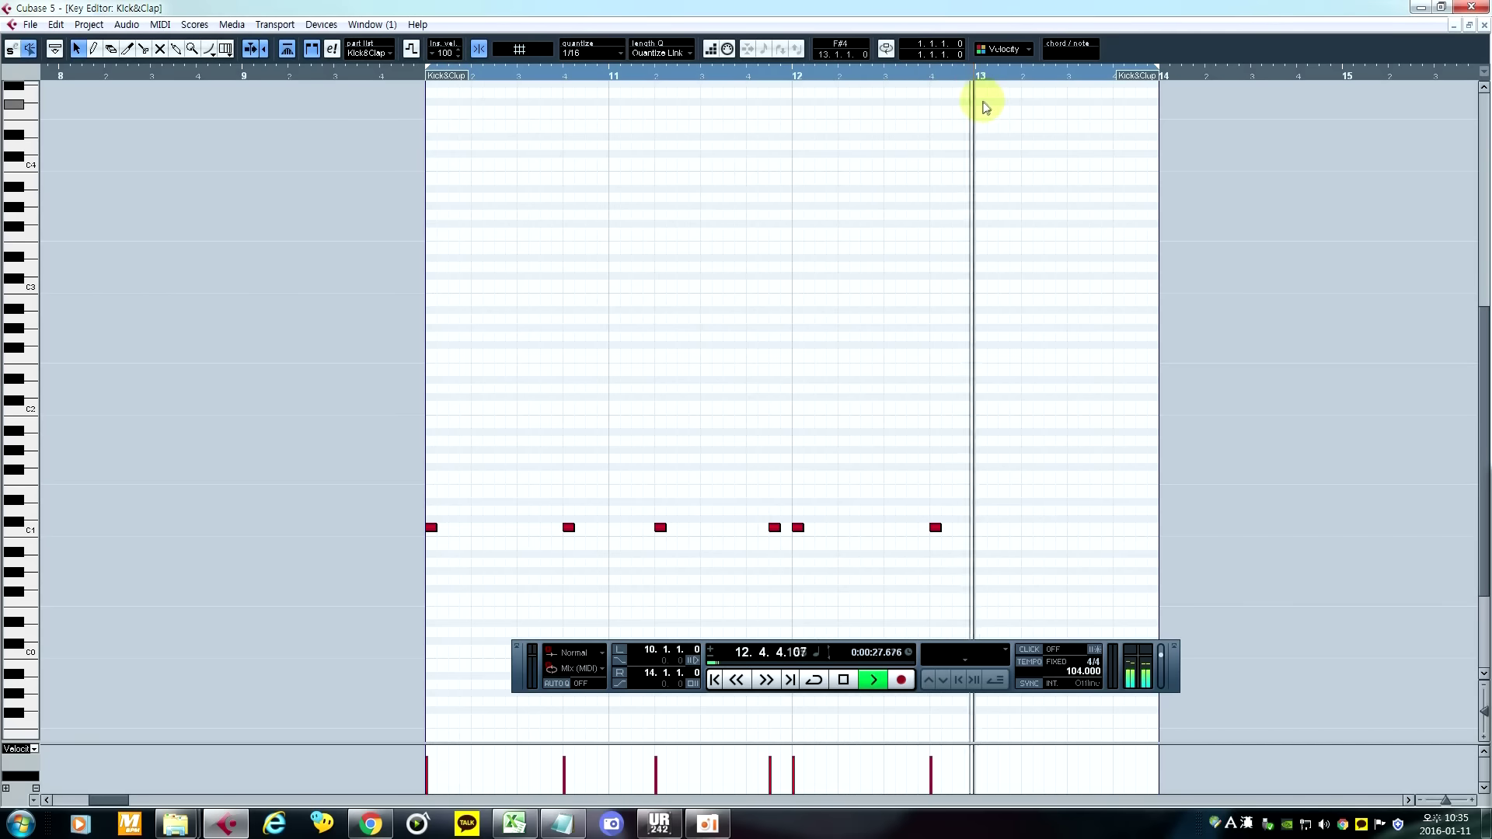
{"action": "left_click", "coordinate": [936, 528]}
{"action": "left_click_drag", "start_coordinate": [940, 530], "coordinate": [1135, 548]}
Step: Delete all kick notes from bar 12 onwards
{"action": "left_click_drag", "start_coordinate": [1232, 566], "coordinate": [472, 399]}
{"action": "left_click_drag", "start_coordinate": [362, 464], "coordinate": [581, 601]}
{"action": "left_click_drag", "start_coordinate": [1182, 595], "coordinate": [792, 416]}
{"action": "key", "text": "Delete"}
Step: Lengthen all four kicks in bars 10 and 11 to an eighth note and duplicate them into bars 12 and 13
{"action": "key", "text": "ctrl+a"}
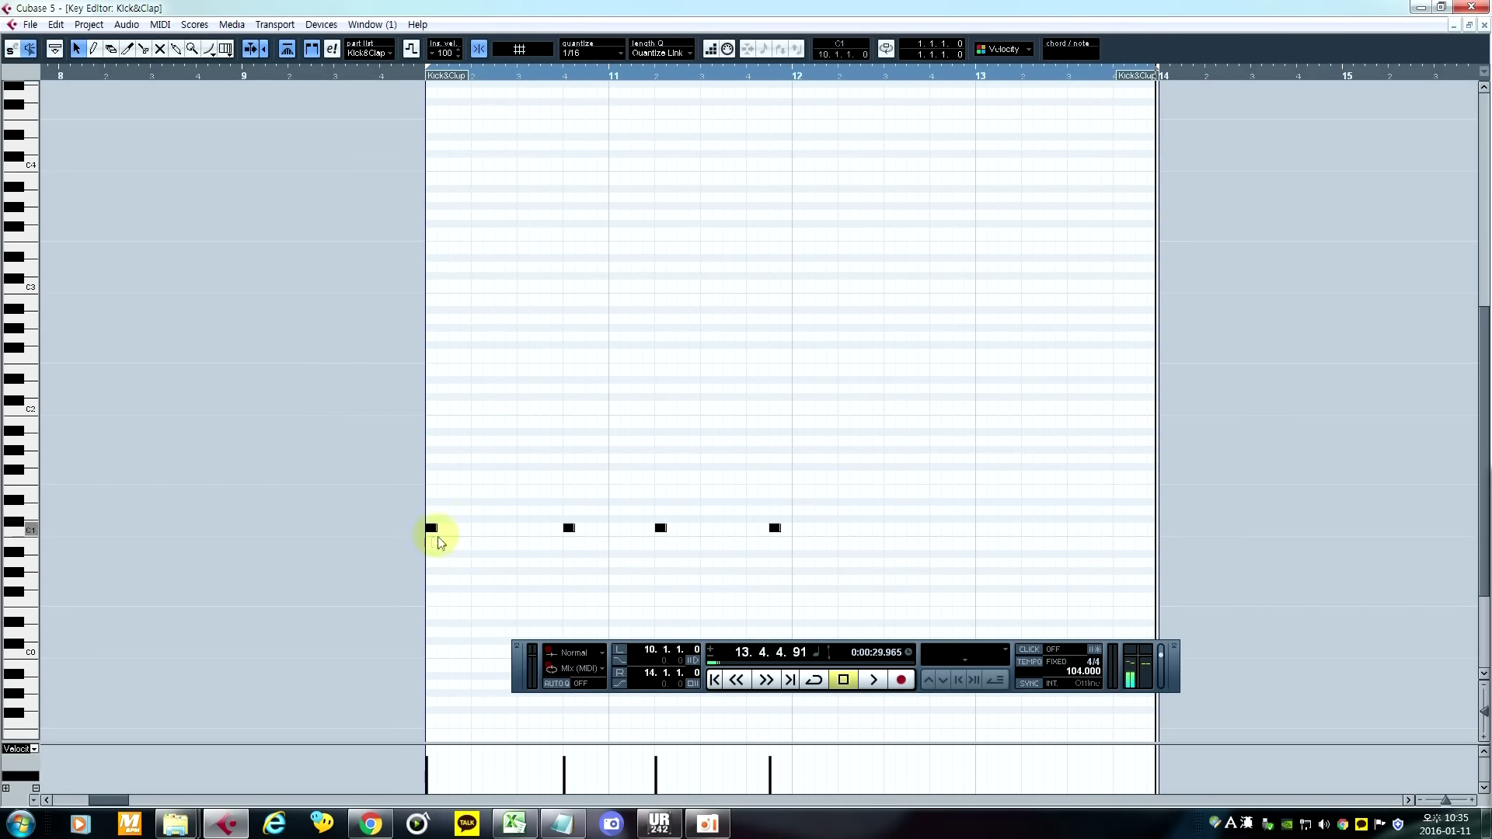
{"action": "left_click_drag", "start_coordinate": [436, 528], "coordinate": [449, 529]}
{"action": "left_click_drag", "start_coordinate": [903, 590], "coordinate": [852, 552]}
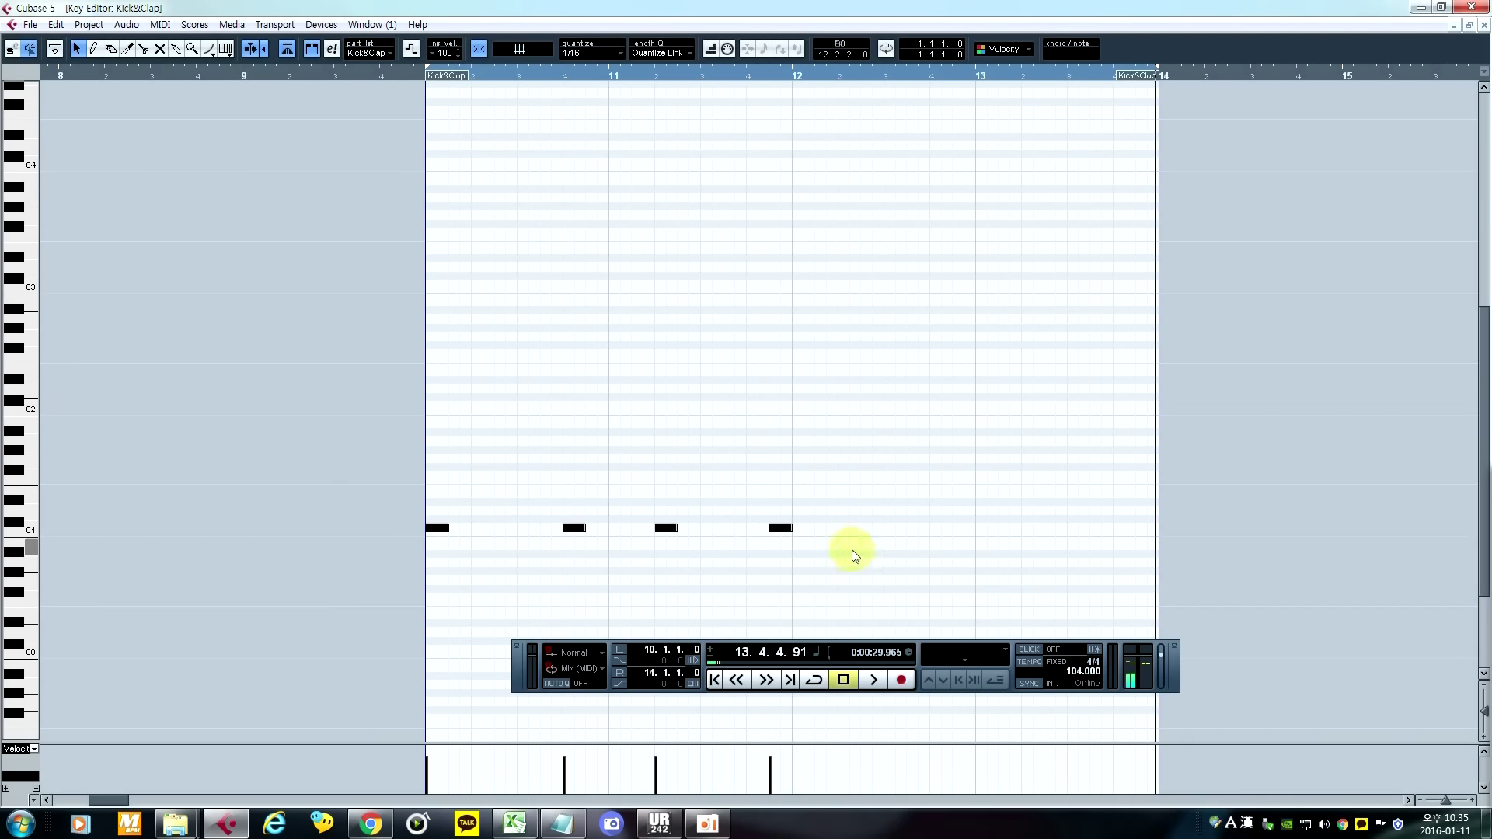
{"action": "key", "text": "ctrl+d"}
{"action": "left_click_drag", "start_coordinate": [1209, 571], "coordinate": [792, 515]}
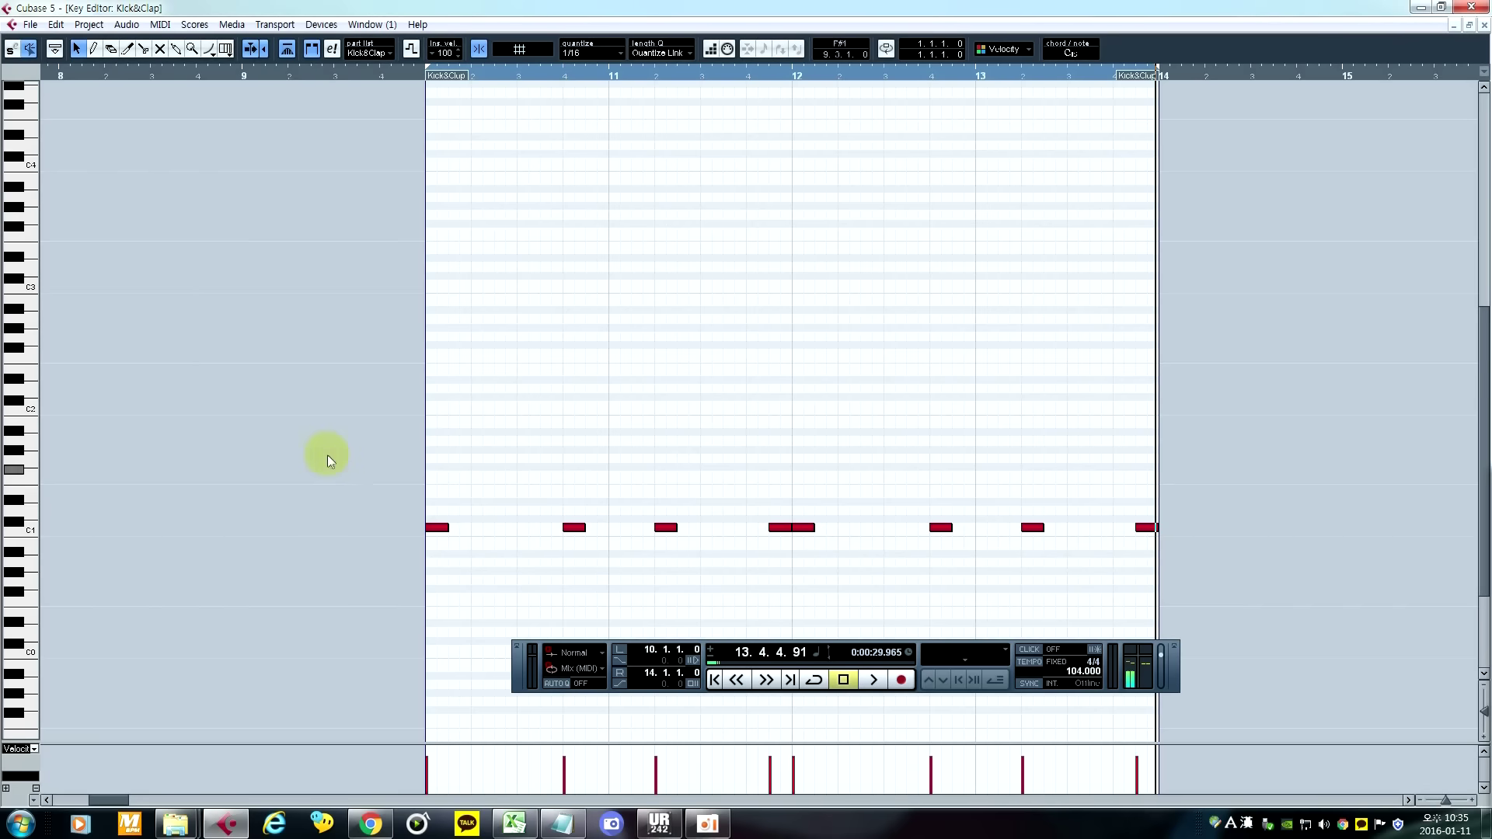
Step: Try a copy of the first kick as a clap on G1 at 10.3.1, and delete it again
{"action": "left_click", "coordinate": [444, 536]}
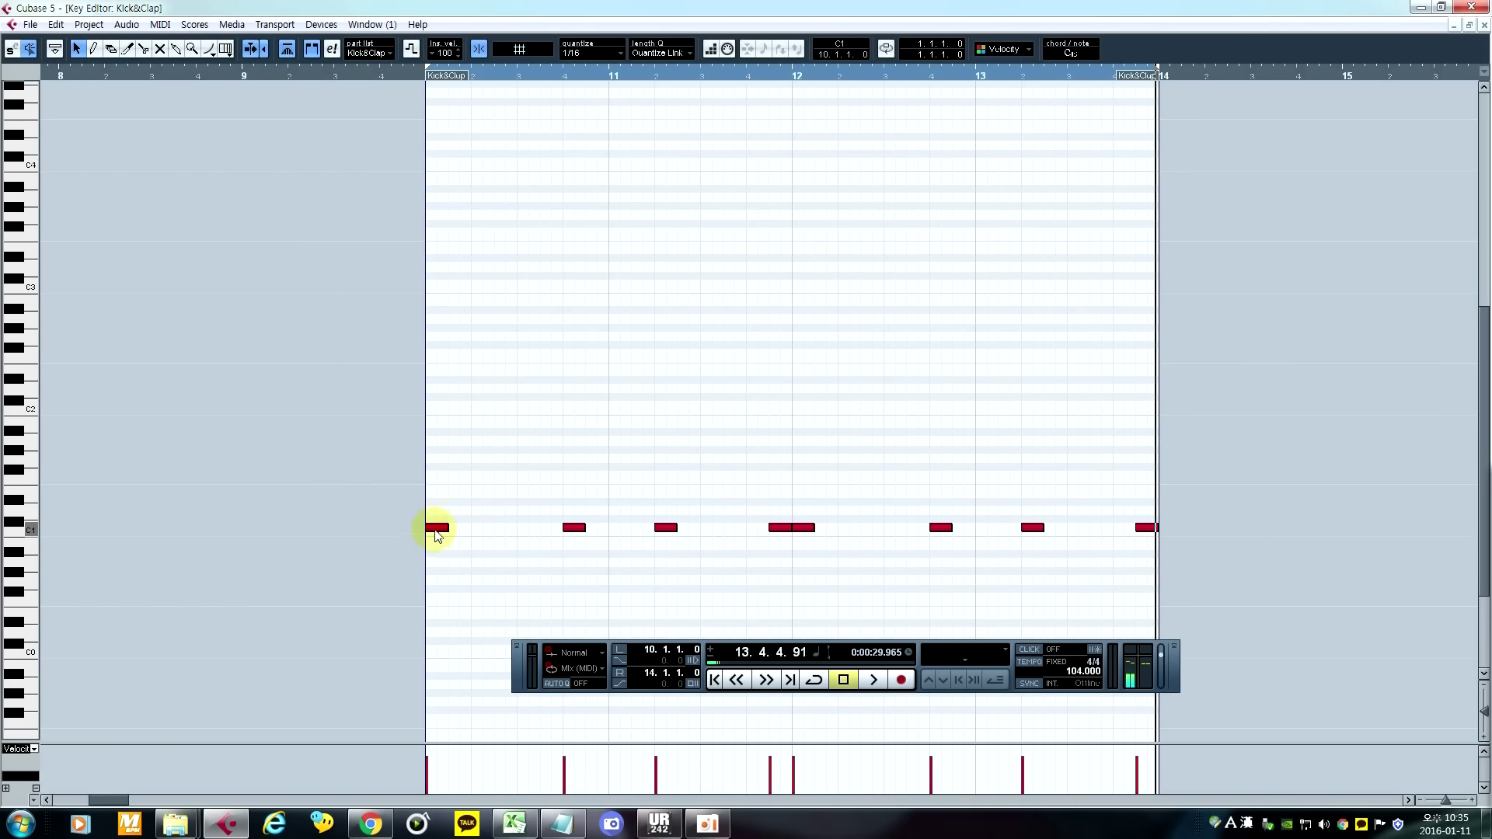
{"action": "left_click_drag", "start_coordinate": [437, 535], "coordinate": [524, 460]}
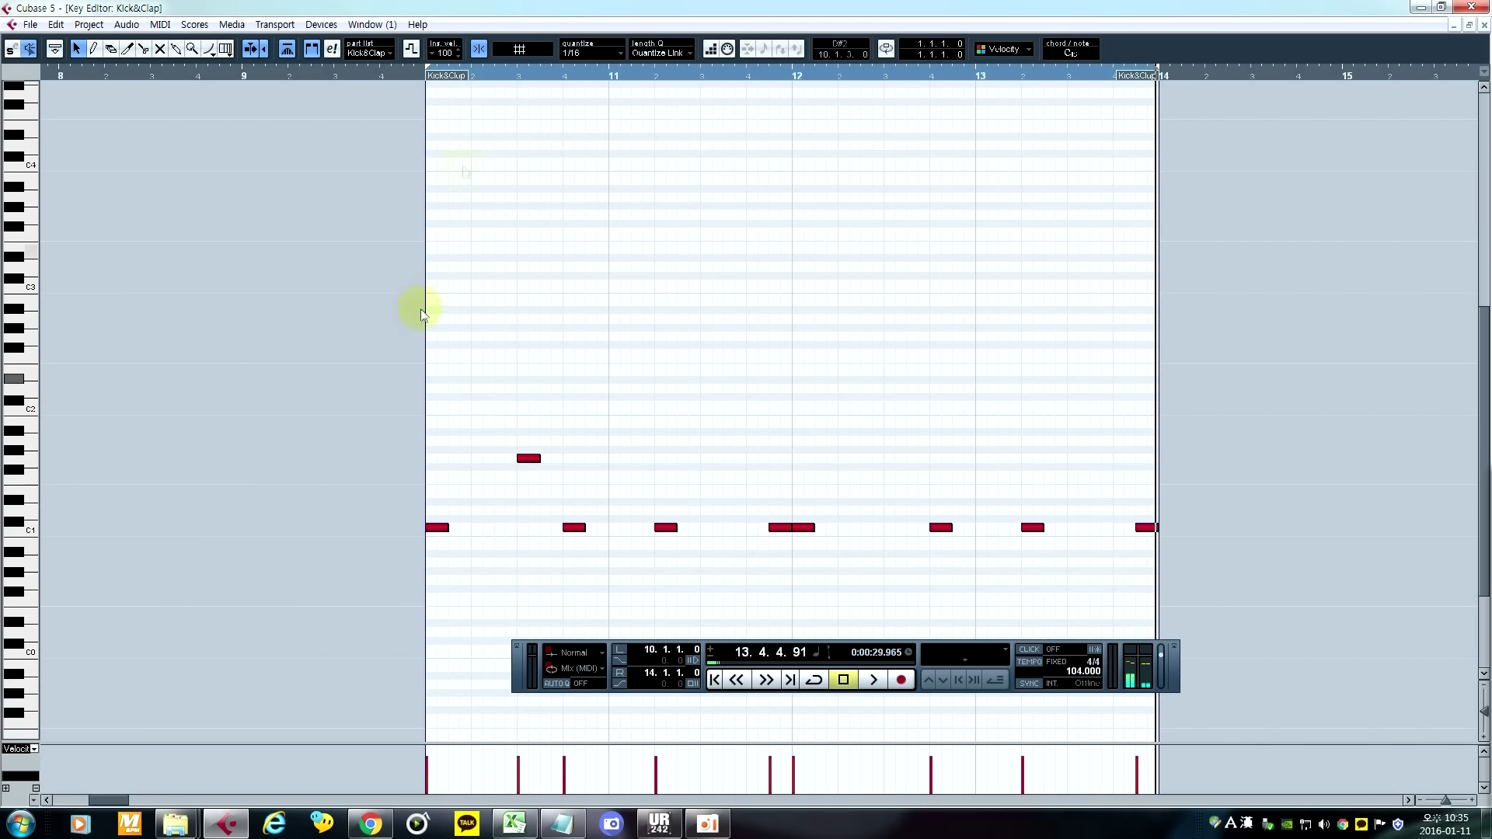
{"action": "left_click_drag", "start_coordinate": [516, 282], "coordinate": [567, 497]}
{"action": "key", "text": "Delete"}
Step: Locate the first clap by playing bar 10, and copy the 10.4.1 kick to G1 at 10.3.1
{"action": "left_click", "coordinate": [417, 80]}
{"action": "key", "text": "space"}
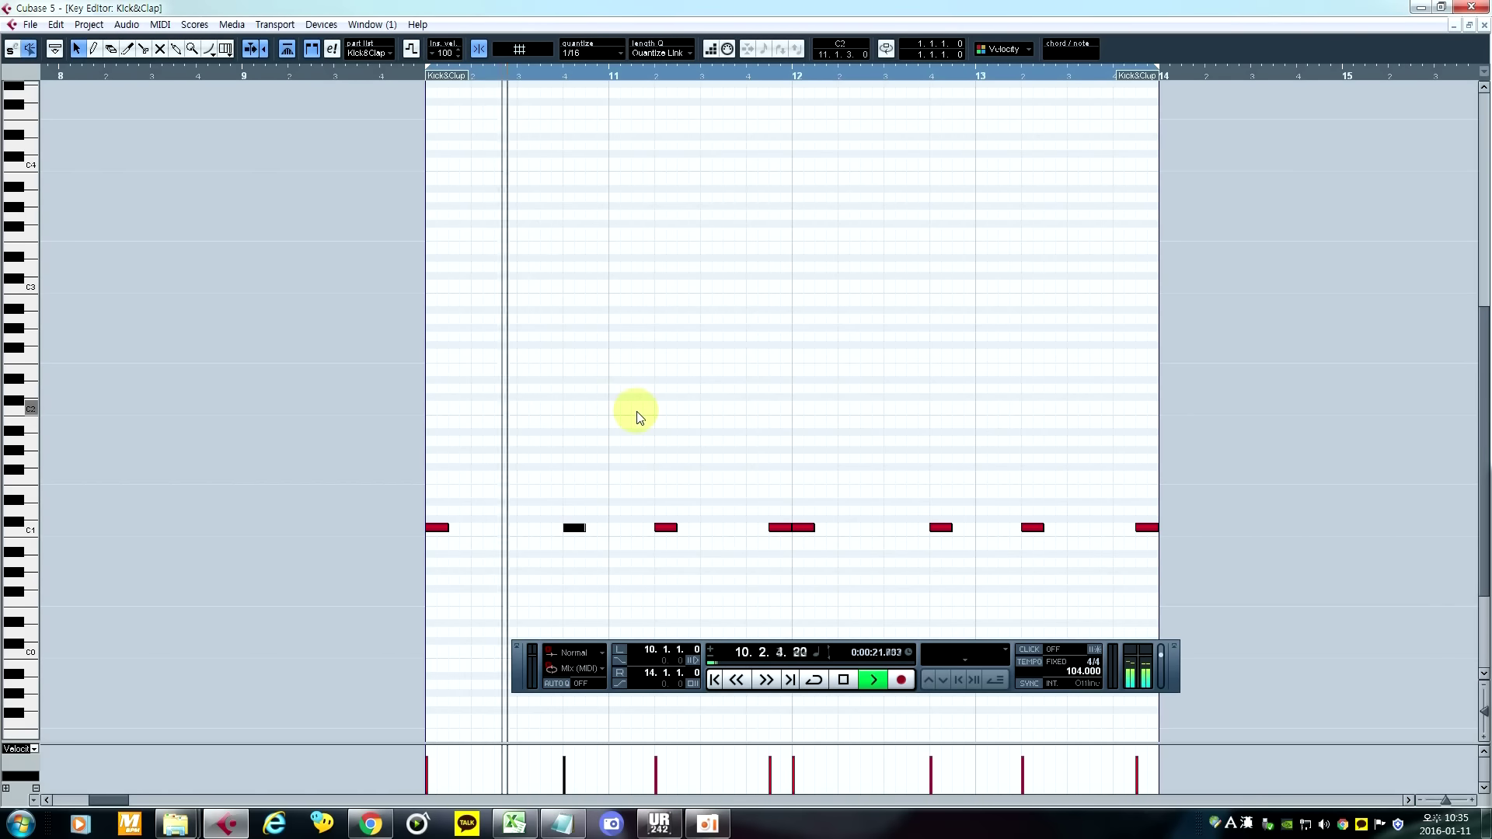
{"action": "key", "text": "space"}
{"action": "left_click", "coordinate": [509, 78]}
{"action": "left_click", "coordinate": [509, 78]}
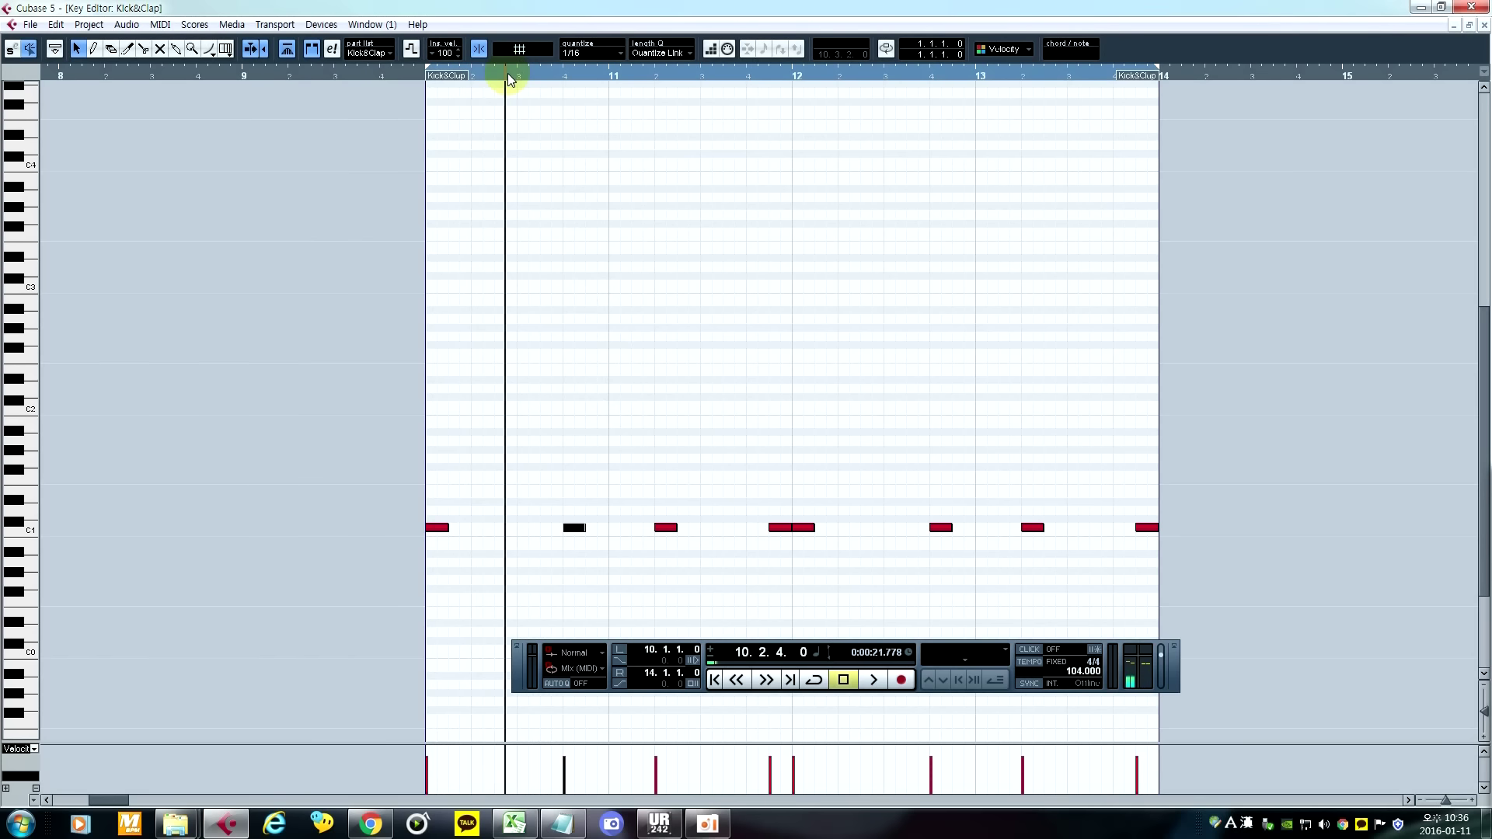
{"action": "key", "text": "space"}
{"action": "key", "text": "space"}
{"action": "left_click", "coordinate": [523, 78]}
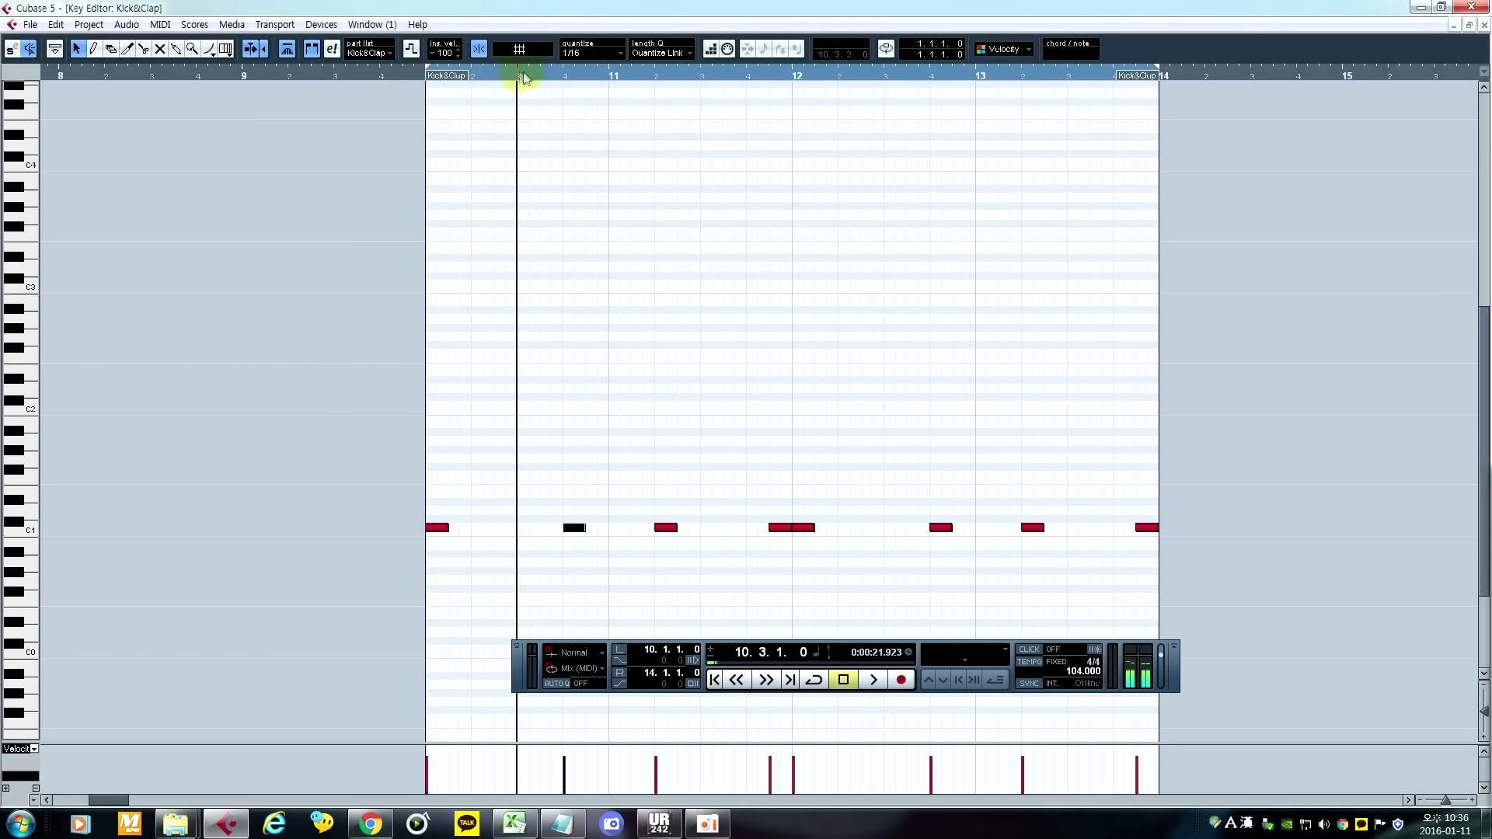
{"action": "left_click_drag", "start_coordinate": [584, 533], "coordinate": [532, 465]}
{"action": "left_click", "coordinate": [580, 536]}
Step: Play bars 10 and 11 in short passes and copy the G1 clap to 11.1.3 and 11.3.1
{"action": "left_click", "coordinate": [415, 76]}
{"action": "key", "text": "space"}
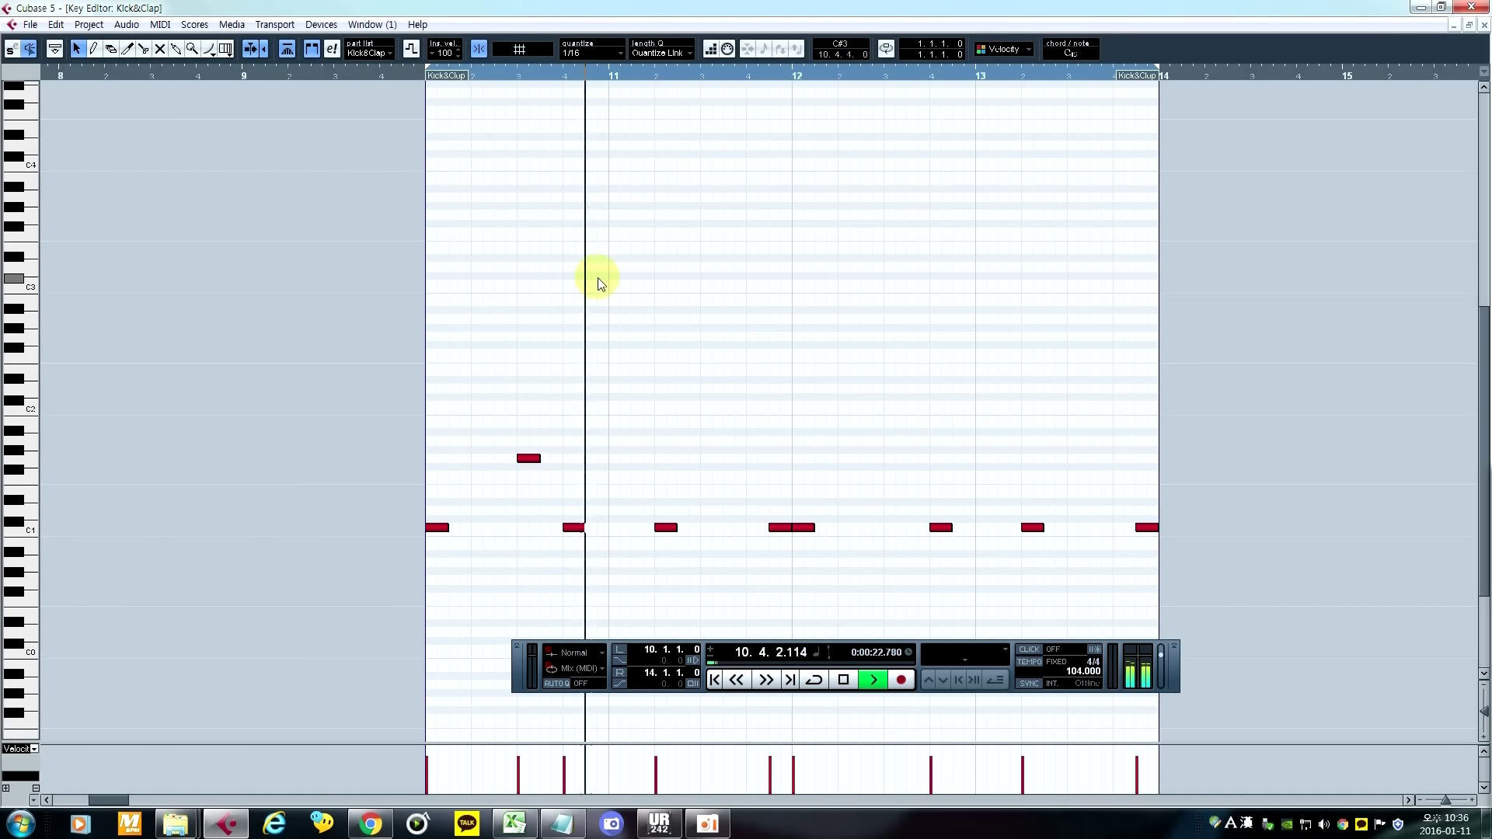
{"action": "key", "text": "space"}
{"action": "left_click_drag", "start_coordinate": [535, 462], "coordinate": [640, 469]}
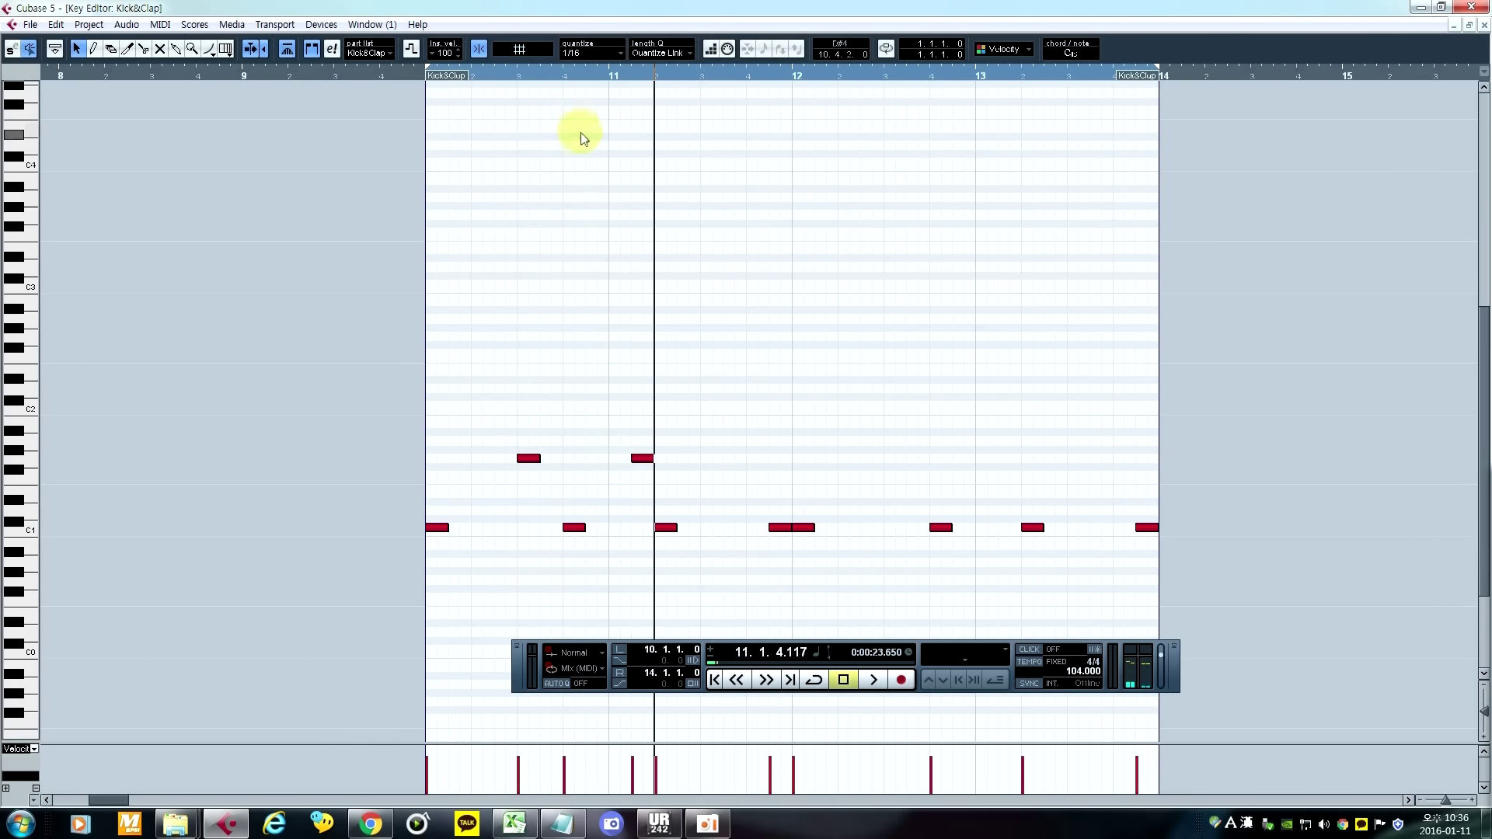
{"action": "left_click", "coordinate": [605, 75]}
{"action": "key", "text": "space"}
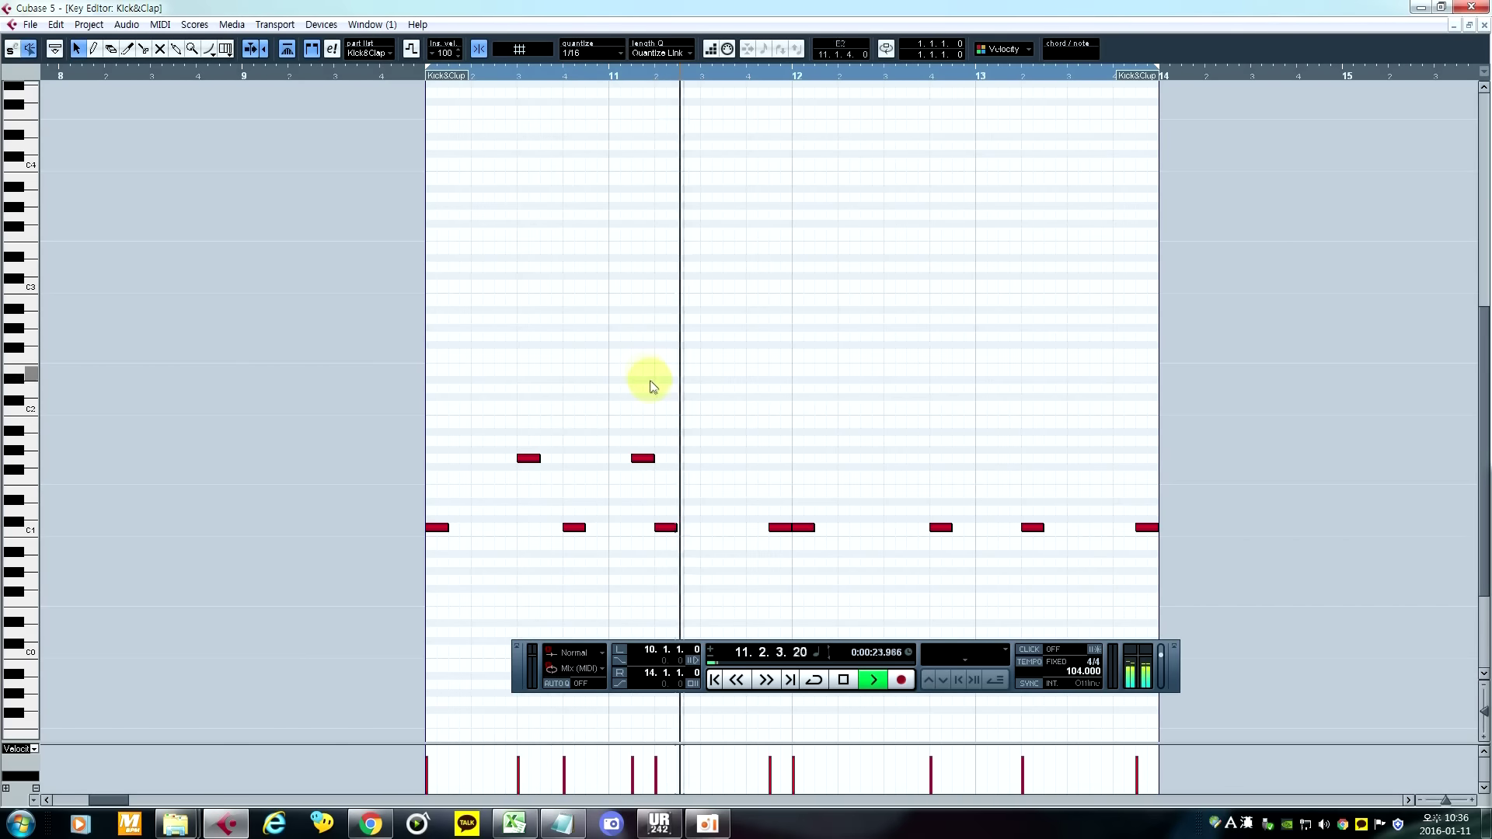
{"action": "key", "text": "space"}
{"action": "left_click_drag", "start_coordinate": [642, 459], "coordinate": [709, 466]}
Step: Copy the G1 clap to 12.3.1 and check playback from 12.1.1
{"action": "key", "text": "space"}
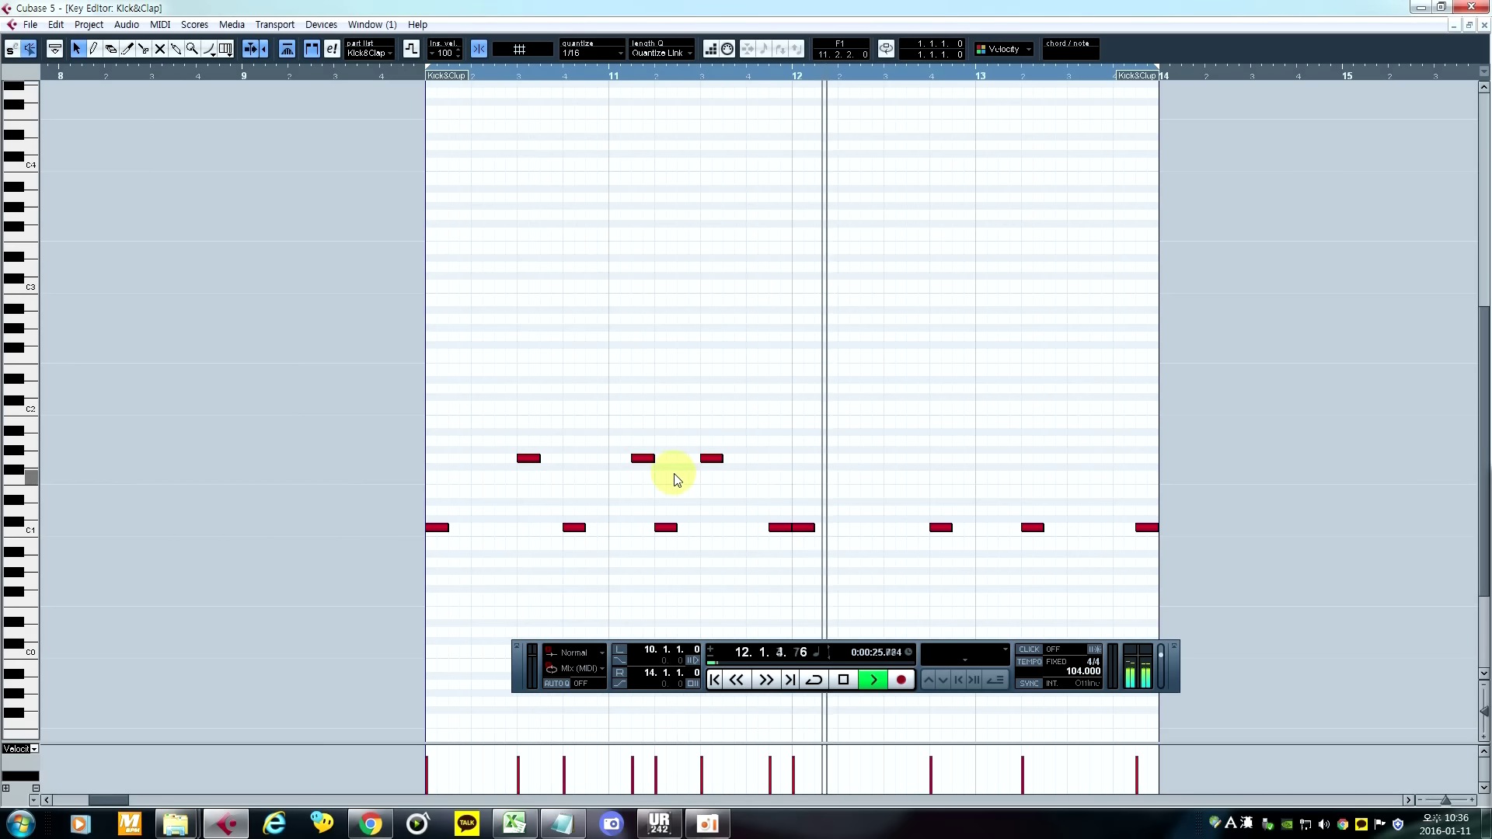
{"action": "key", "text": "space"}
{"action": "left_click_drag", "start_coordinate": [709, 460], "coordinate": [895, 460]}
{"action": "left_click", "coordinate": [872, 482]}
{"action": "left_click", "coordinate": [803, 77]}
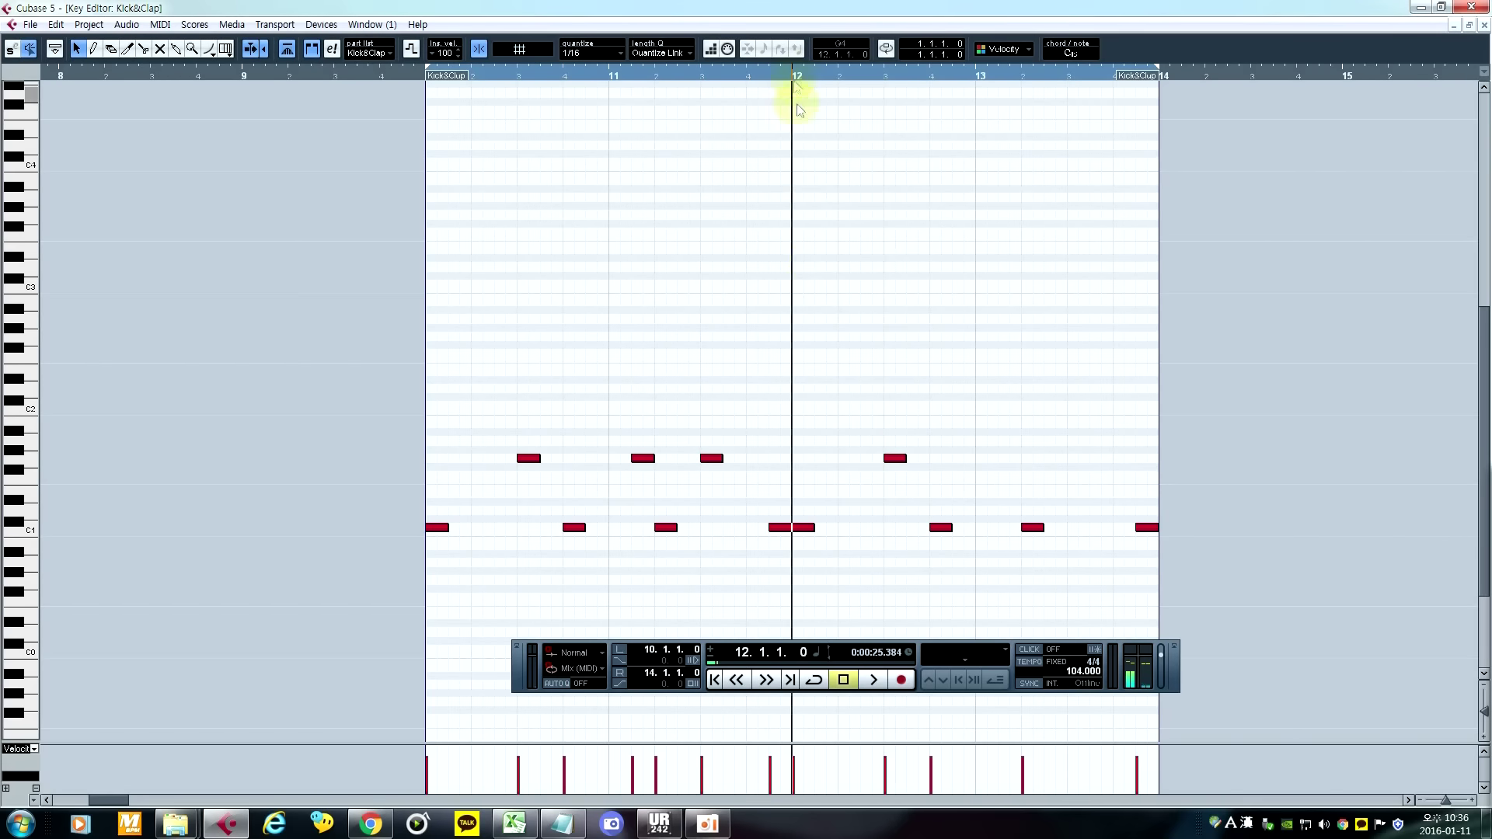
{"action": "key", "text": "space"}
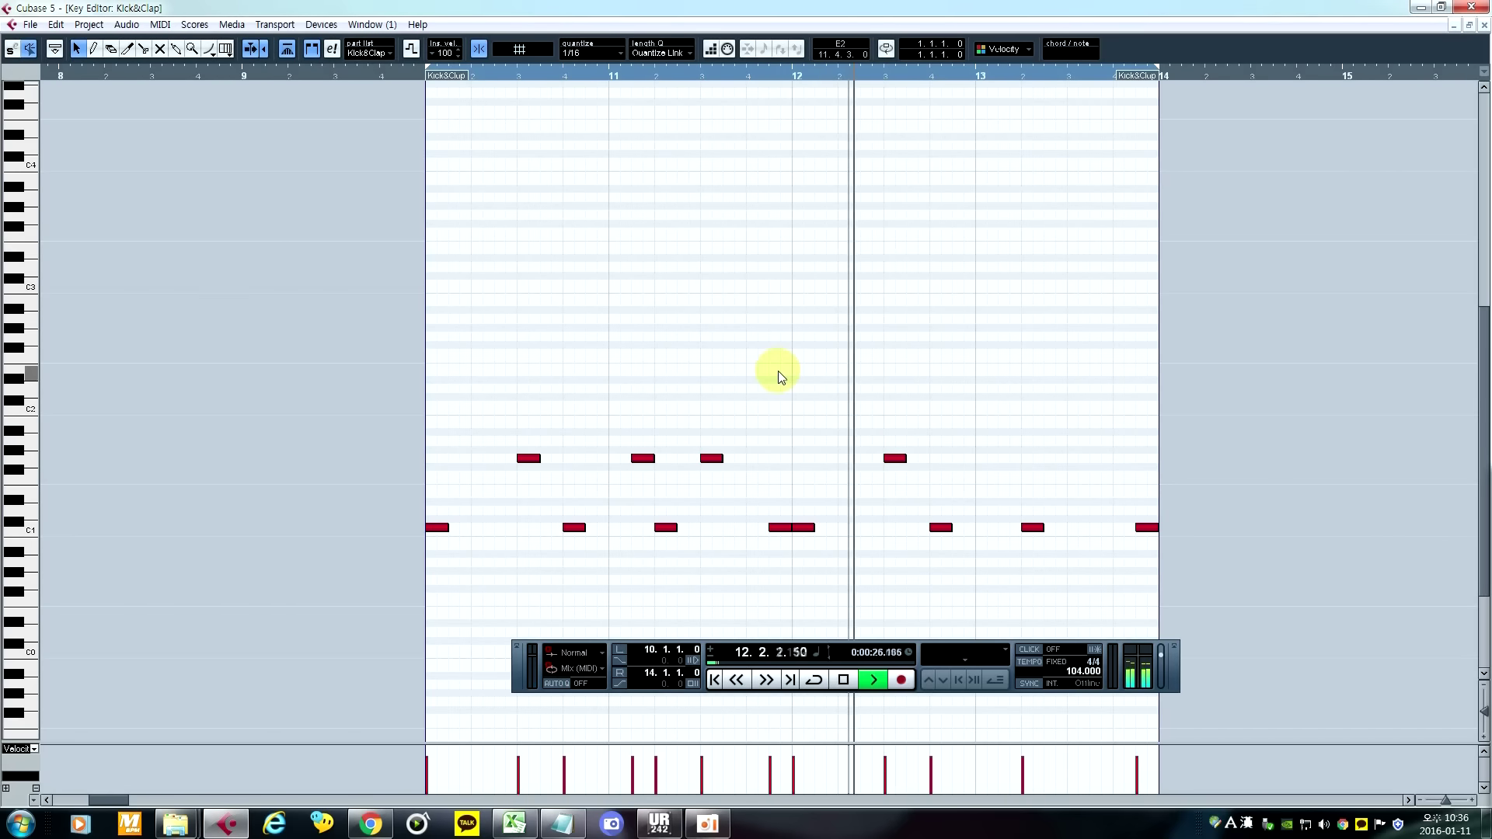
{"action": "key", "text": "space"}
Step: Copy the G1 clap to 13.1.3 and 13.3.1, checking against playback from bar 13
{"action": "left_click_drag", "start_coordinate": [895, 458], "coordinate": [1022, 467]}
{"action": "left_click", "coordinate": [972, 76]}
{"action": "key", "text": "space"}
{"action": "key", "text": "space"}
{"action": "left_click_drag", "start_coordinate": [1008, 465], "coordinate": [1076, 465]}
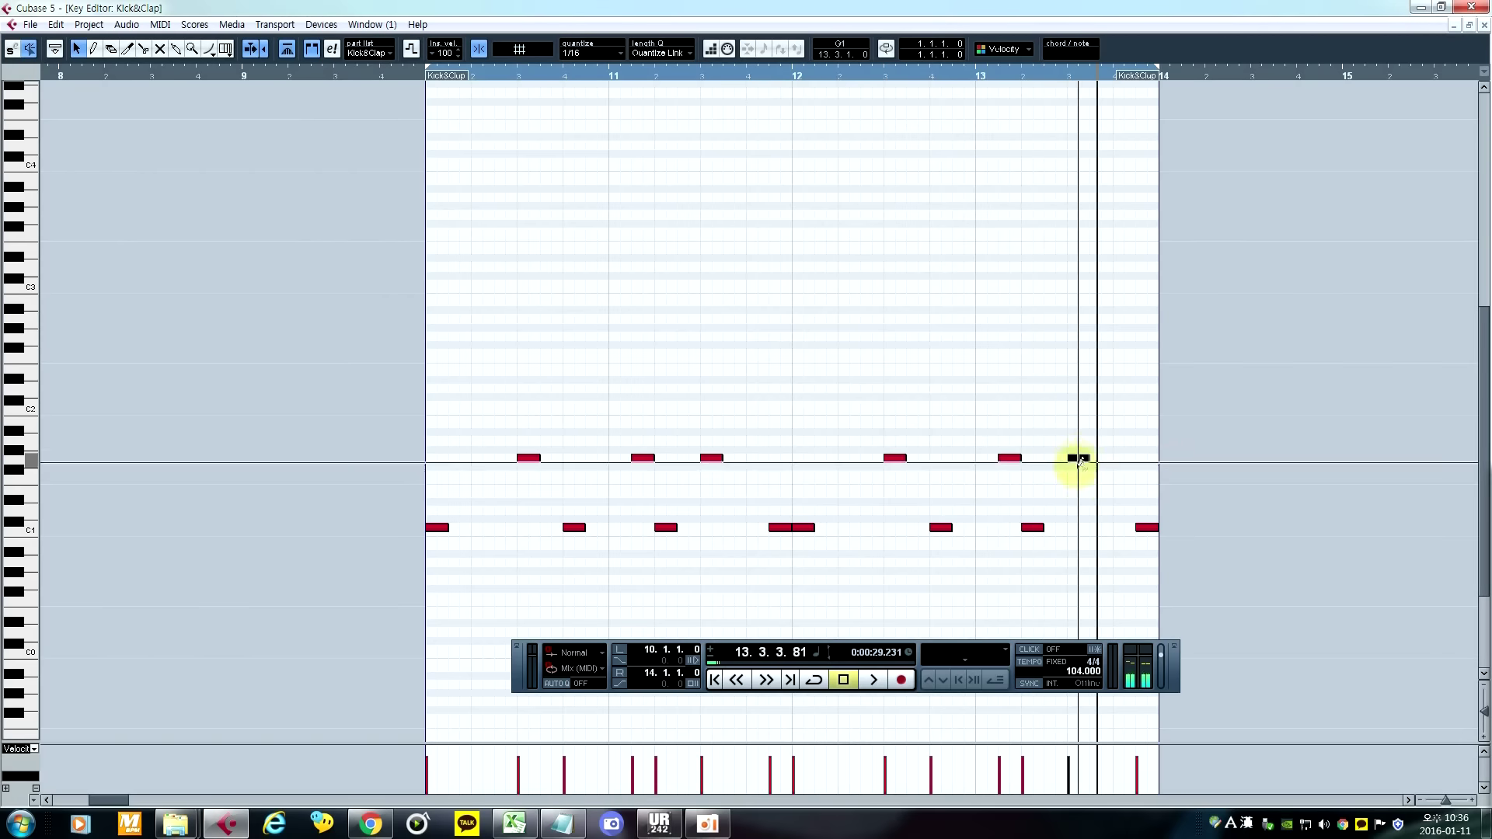
{"action": "left_click_drag", "start_coordinate": [1230, 581], "coordinate": [416, 303]}
{"action": "left_click_drag", "start_coordinate": [316, 339], "coordinate": [1205, 573]}
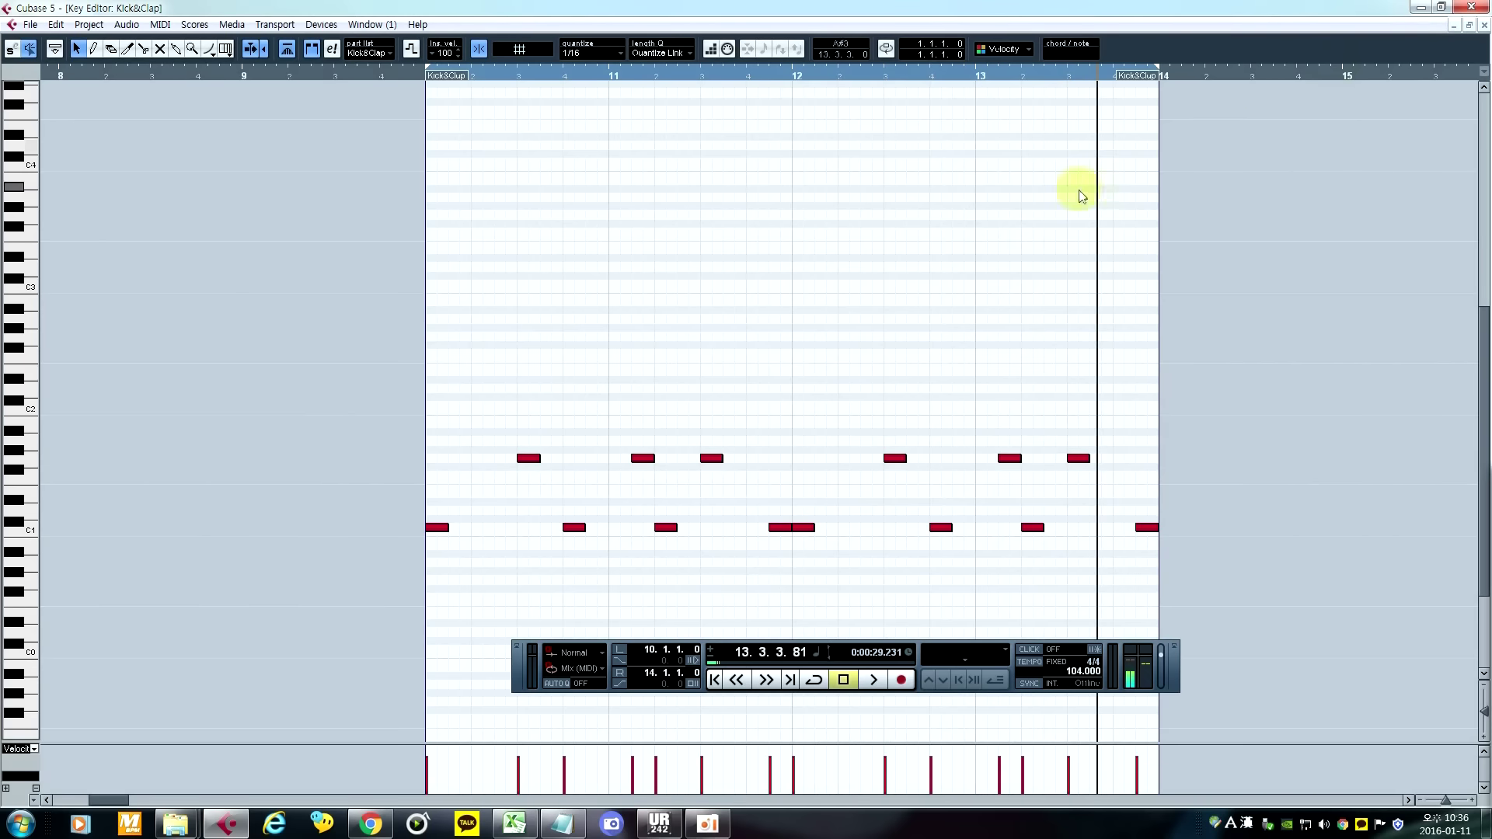
{"action": "left_click_drag", "start_coordinate": [426, 382], "coordinate": [1144, 579]}
{"action": "mouse_move", "coordinate": [1143, 580]}
{"action": "left_mouse_down"}
{"action": "mouse_move", "coordinate": [433, 377]}
{"action": "mouse_move", "coordinate": [433, 393]}
{"action": "mouse_move", "coordinate": [803, 557]}
{"action": "mouse_move", "coordinate": [1140, 581]}
{"action": "left_mouse_up"}
{"action": "left_click", "coordinate": [990, 313]}
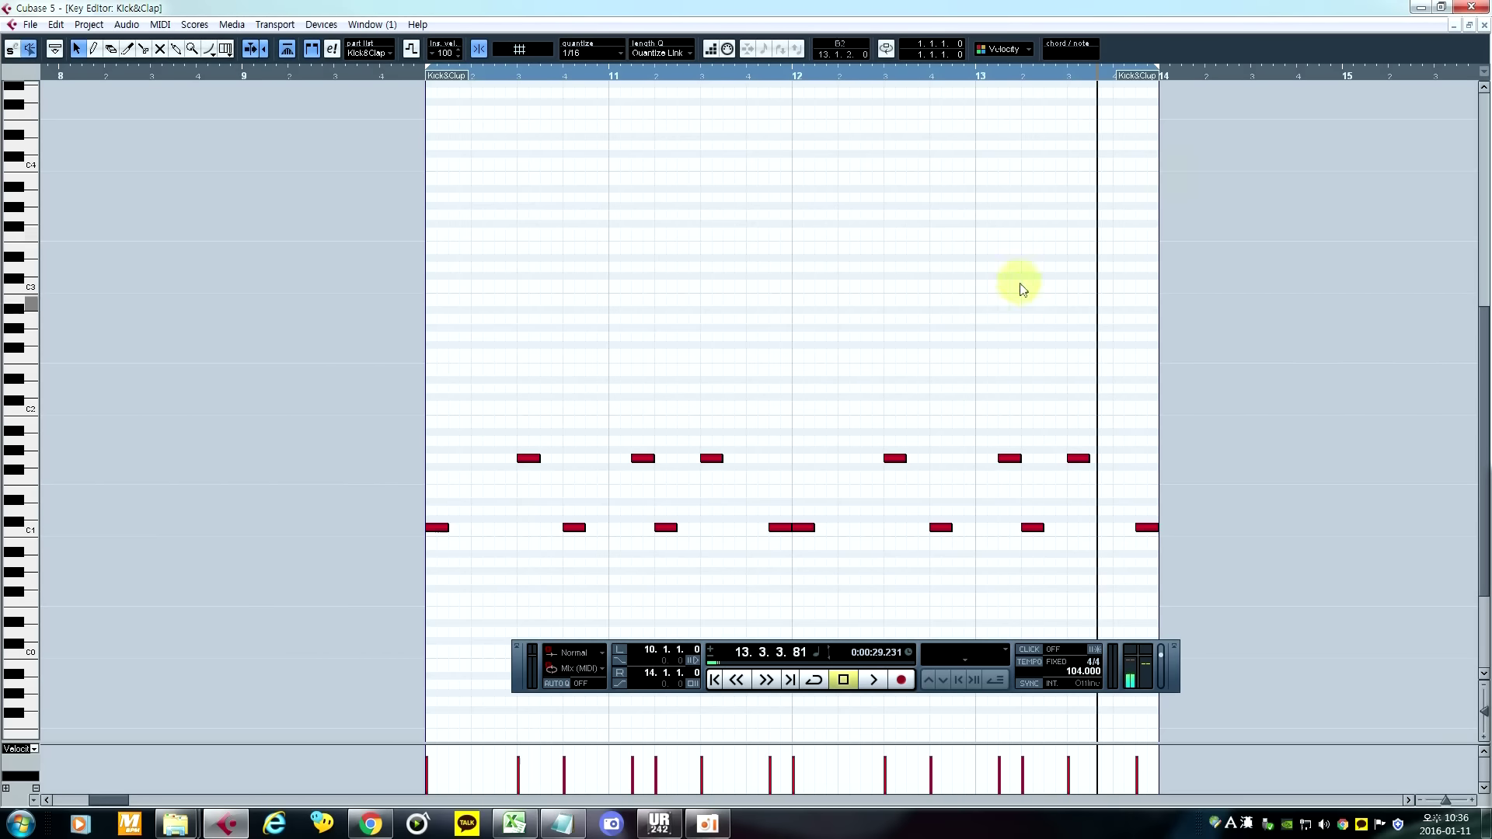
Step: Close the Key Editor, copy the Hihut part from bar 78 to bar 10, and delete the leftover parts at bar 78
{"action": "left_click", "coordinate": [1484, 25]}
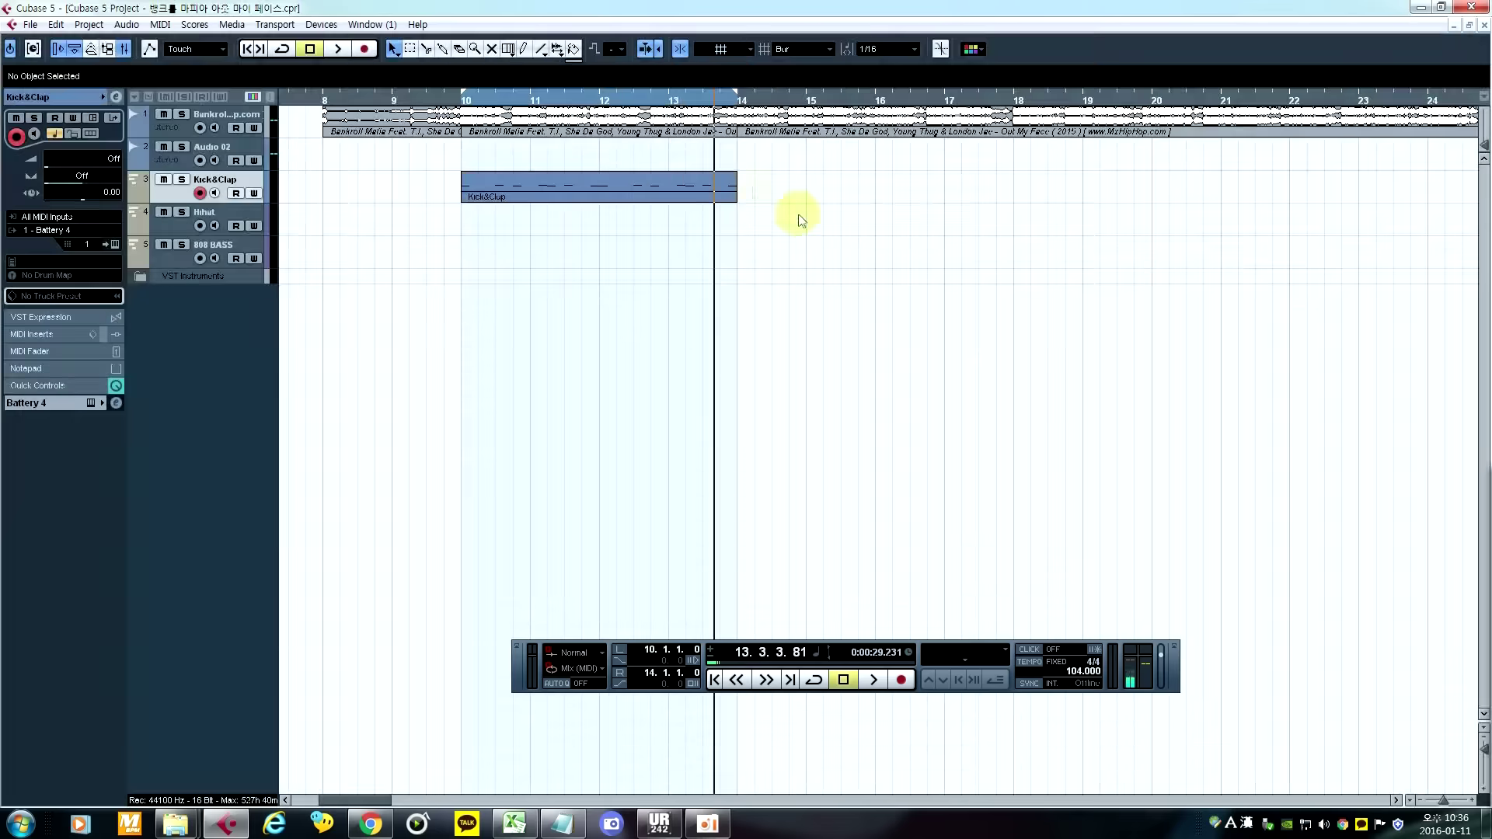
{"action": "left_click_drag", "start_coordinate": [712, 101], "coordinate": [406, 34]}
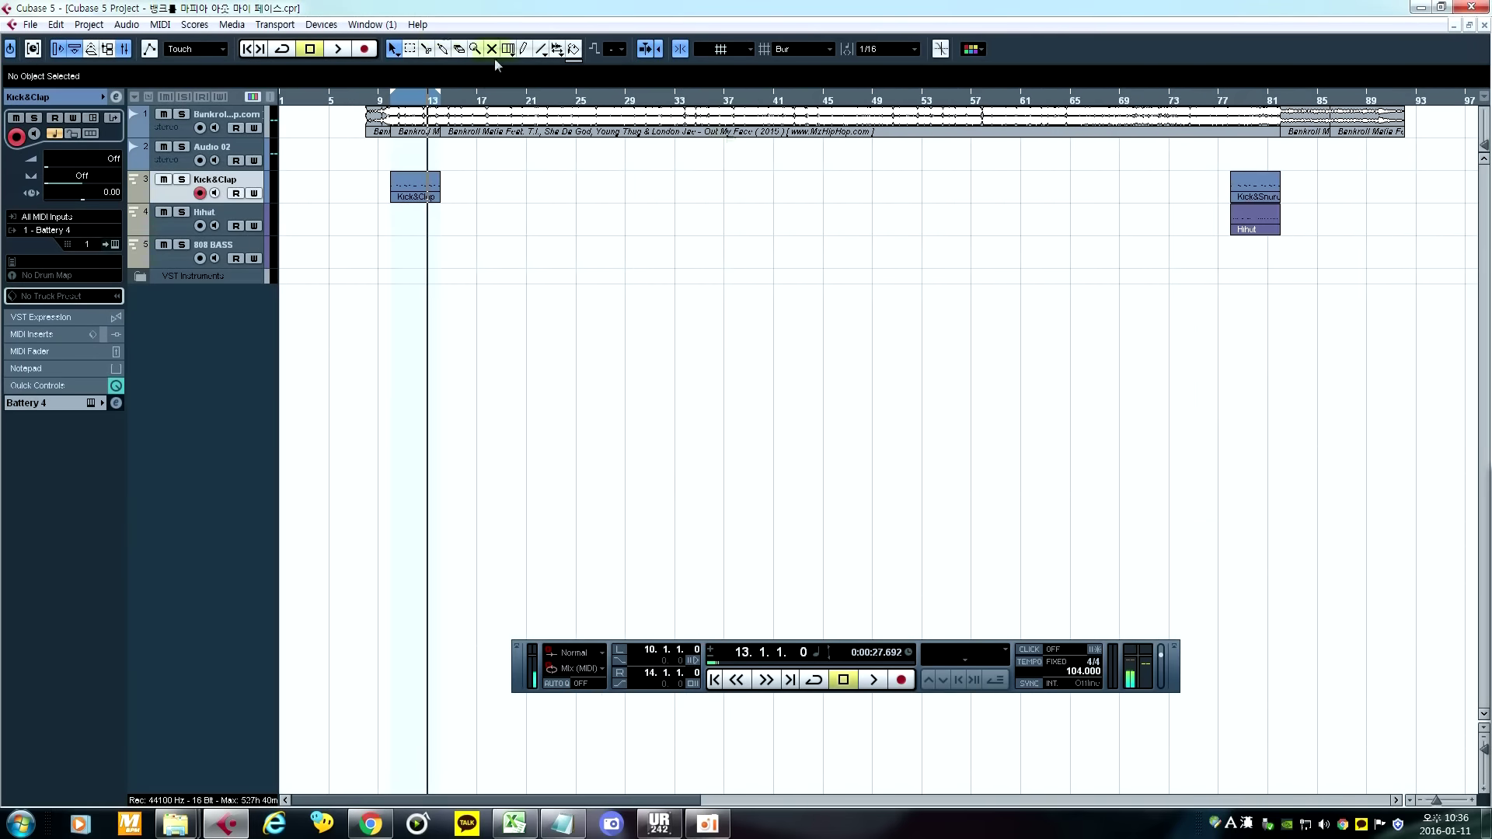
{"action": "left_click_drag", "start_coordinate": [1195, 168], "coordinate": [407, 233]}
{"action": "left_click_drag", "start_coordinate": [1343, 266], "coordinate": [1157, 172]}
{"action": "key", "text": "Delete"}
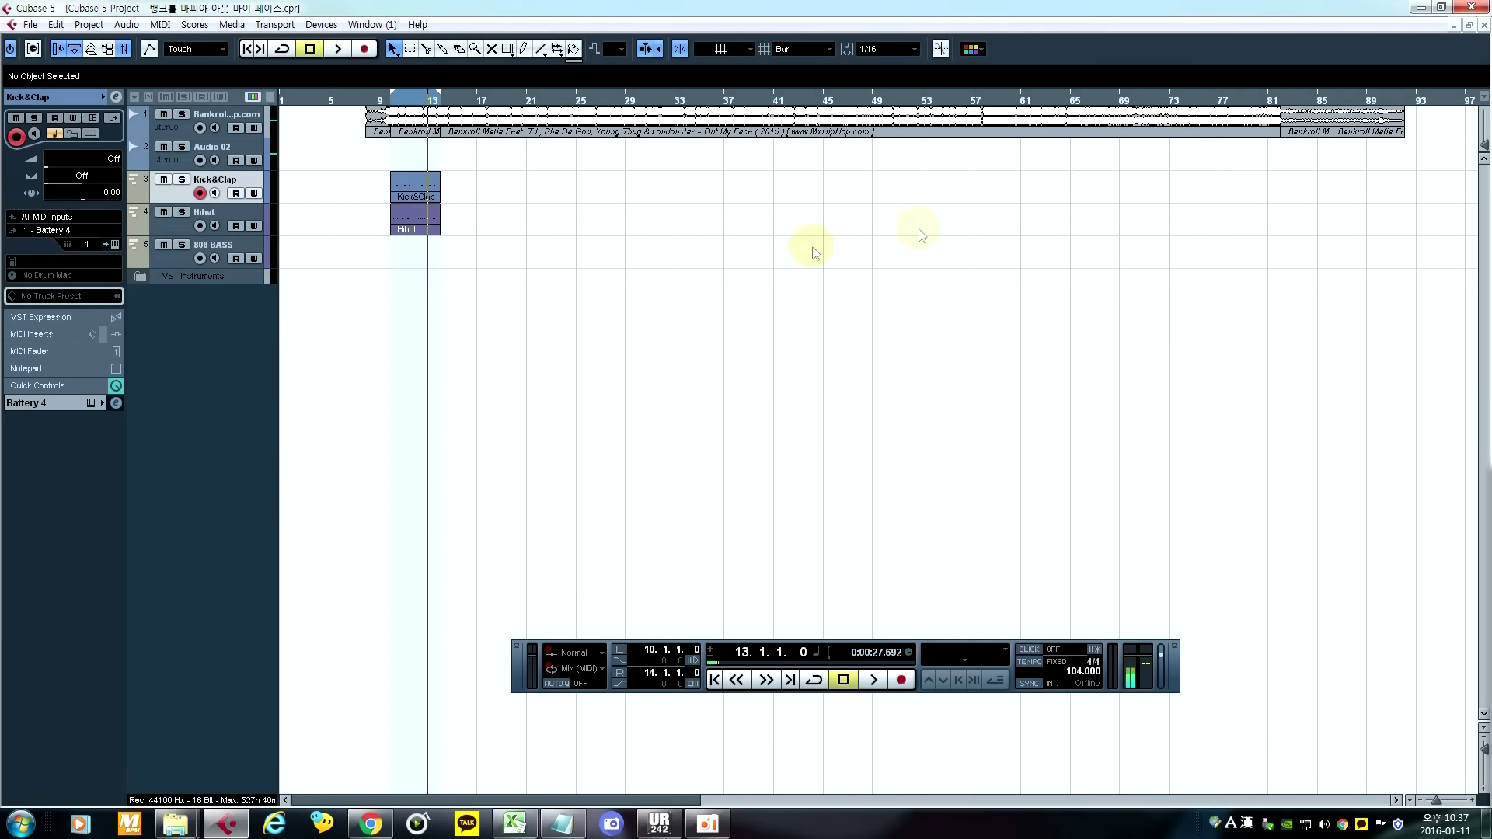
Step: Solo the Kick&Clap and Hihat tracks and play them from bar 9
{"action": "left_click", "coordinate": [251, 248]}
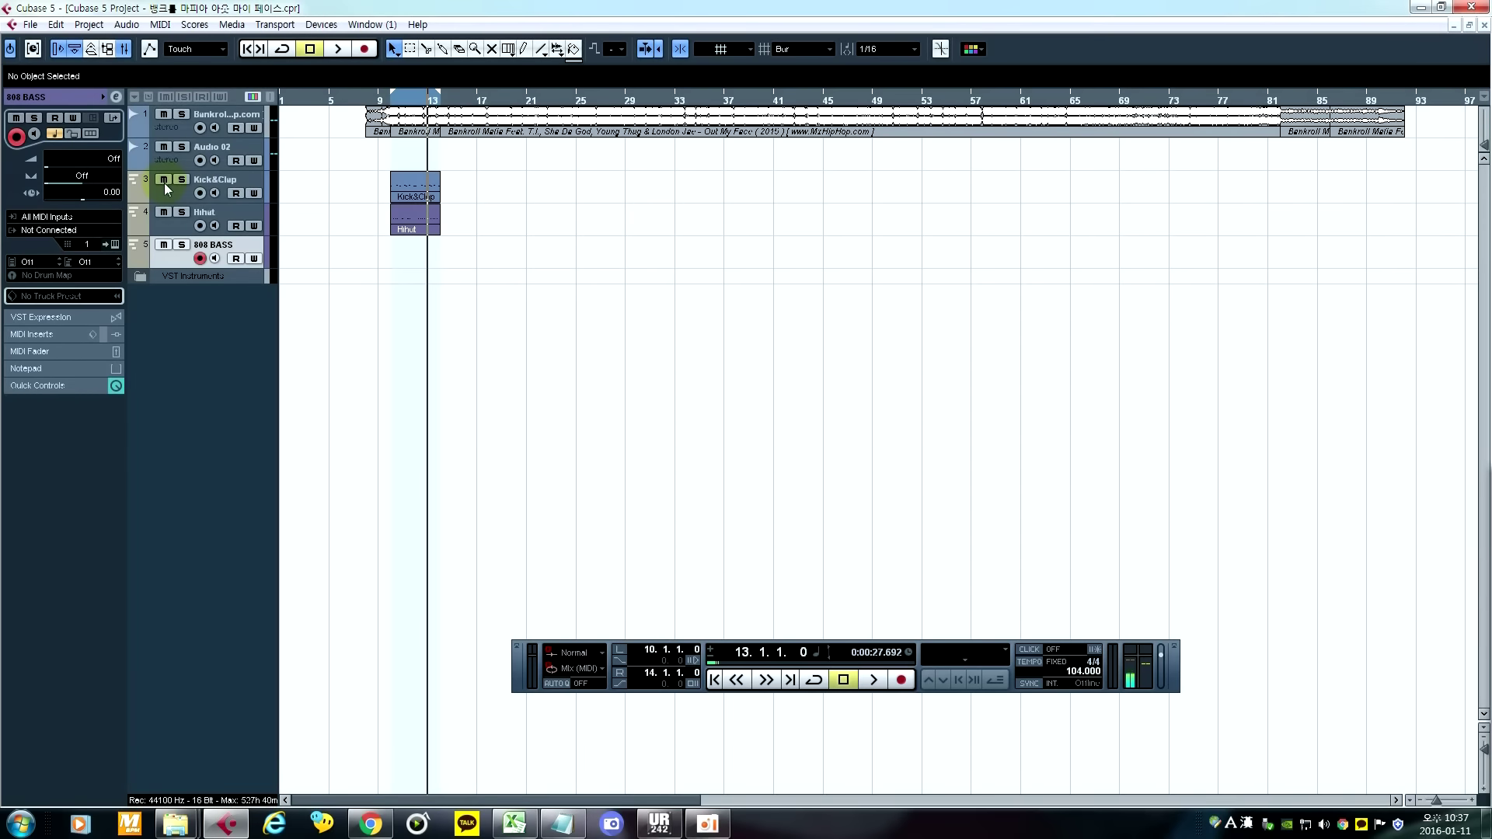
{"action": "left_click", "coordinate": [379, 100]}
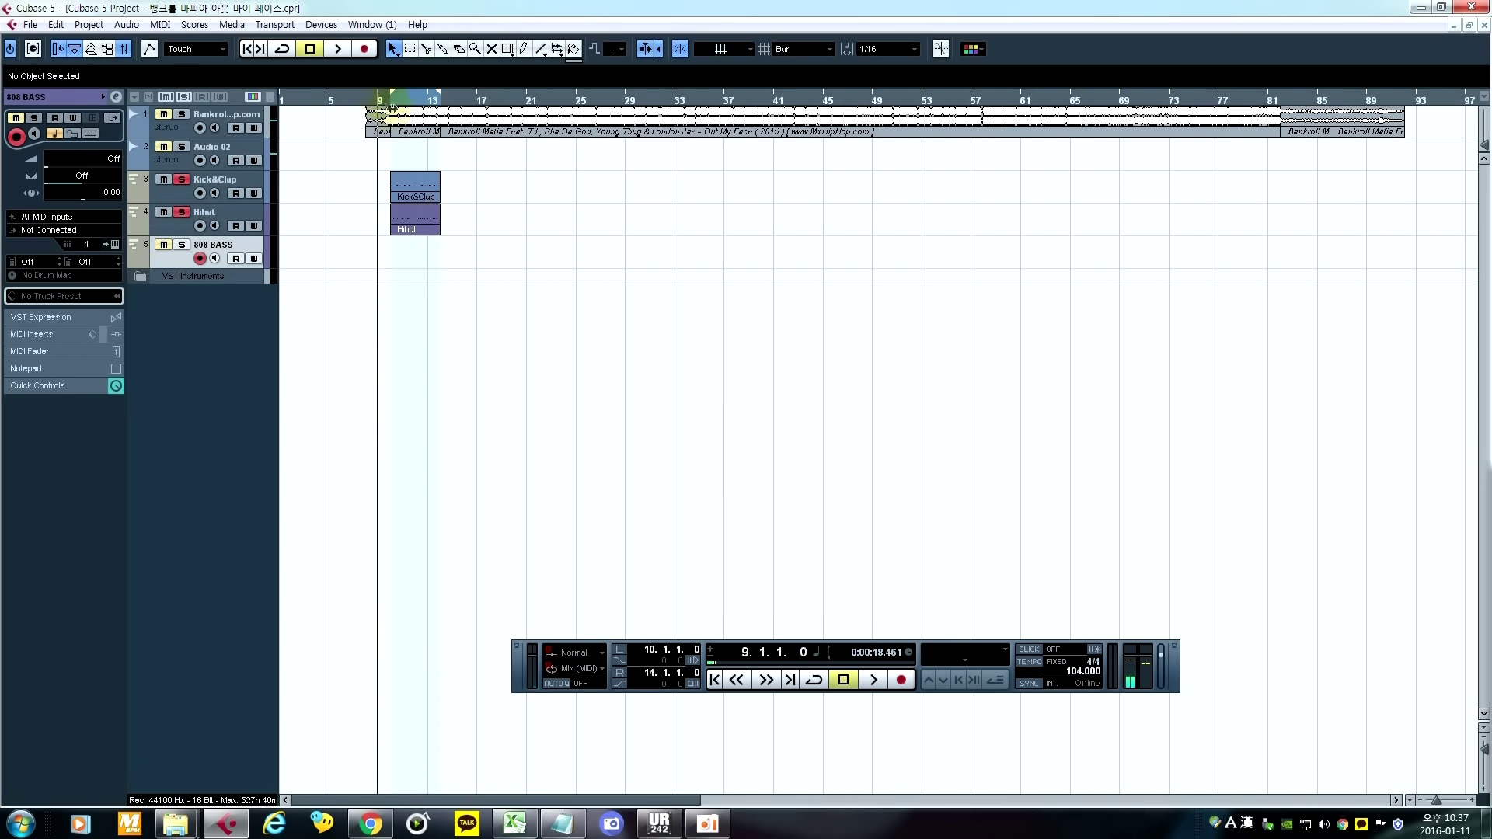
{"action": "key", "text": "space"}
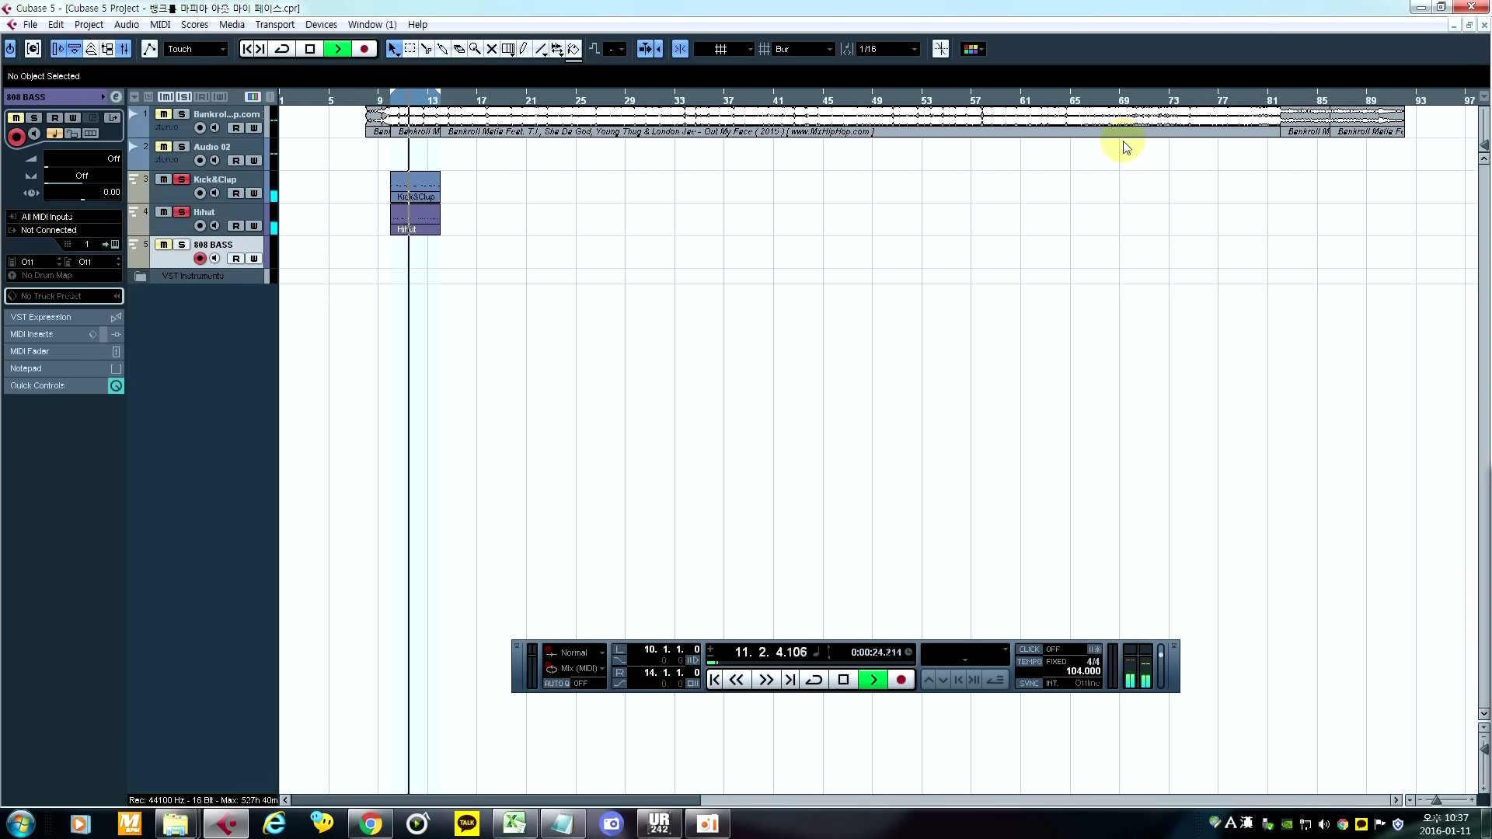
{"action": "key", "text": "space"}
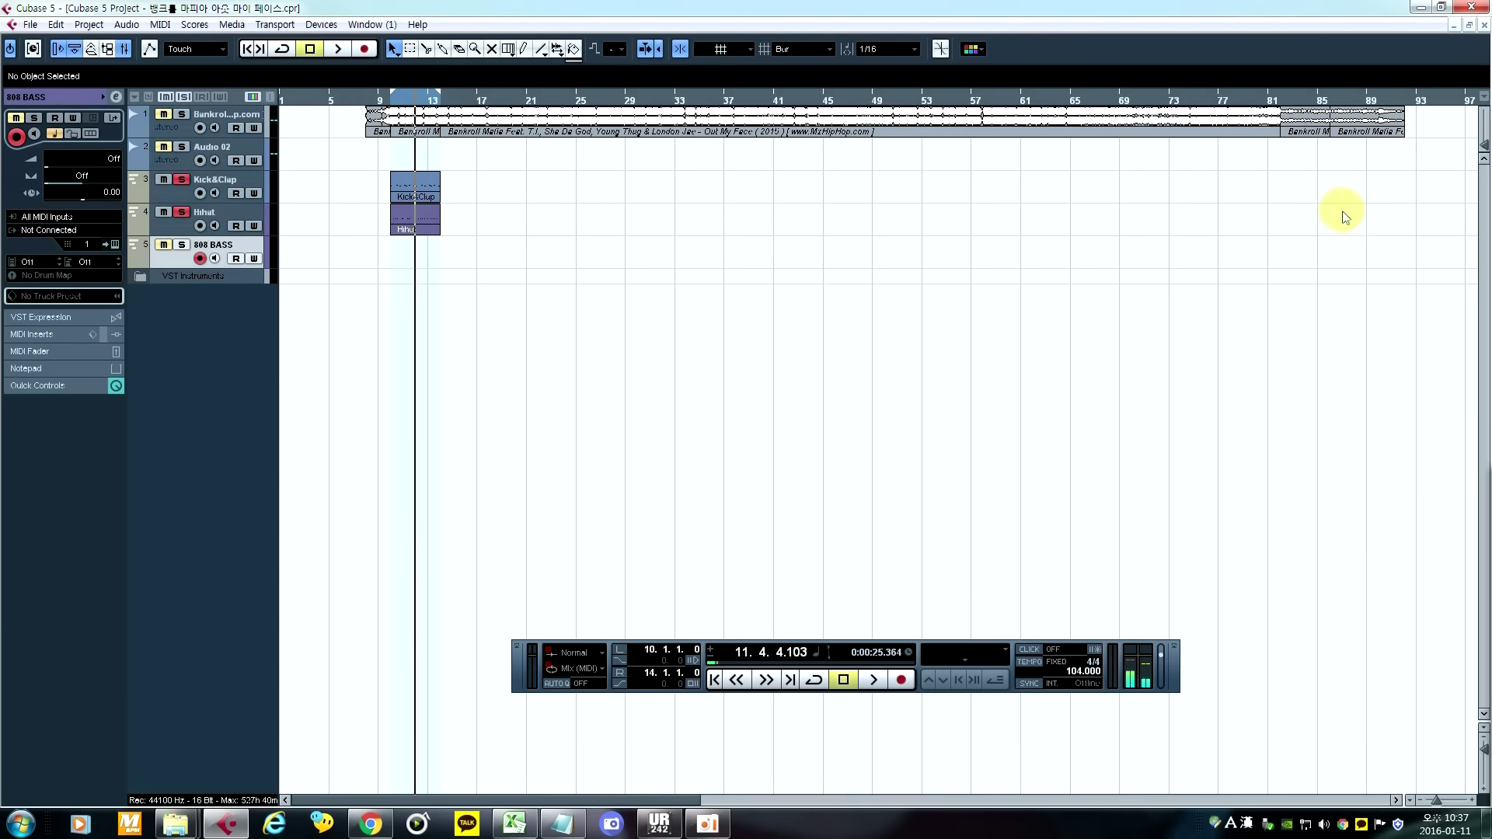
Step: Copy the reference clip spanning bars 10 to 14 onto Audio 02 and play it with the soloed drum tracks from bar 9
{"action": "left_click", "coordinate": [1300, 118]}
{"action": "left_click_drag", "start_coordinate": [636, 181], "coordinate": [417, 167]}
{"action": "left_click", "coordinate": [576, 323]}
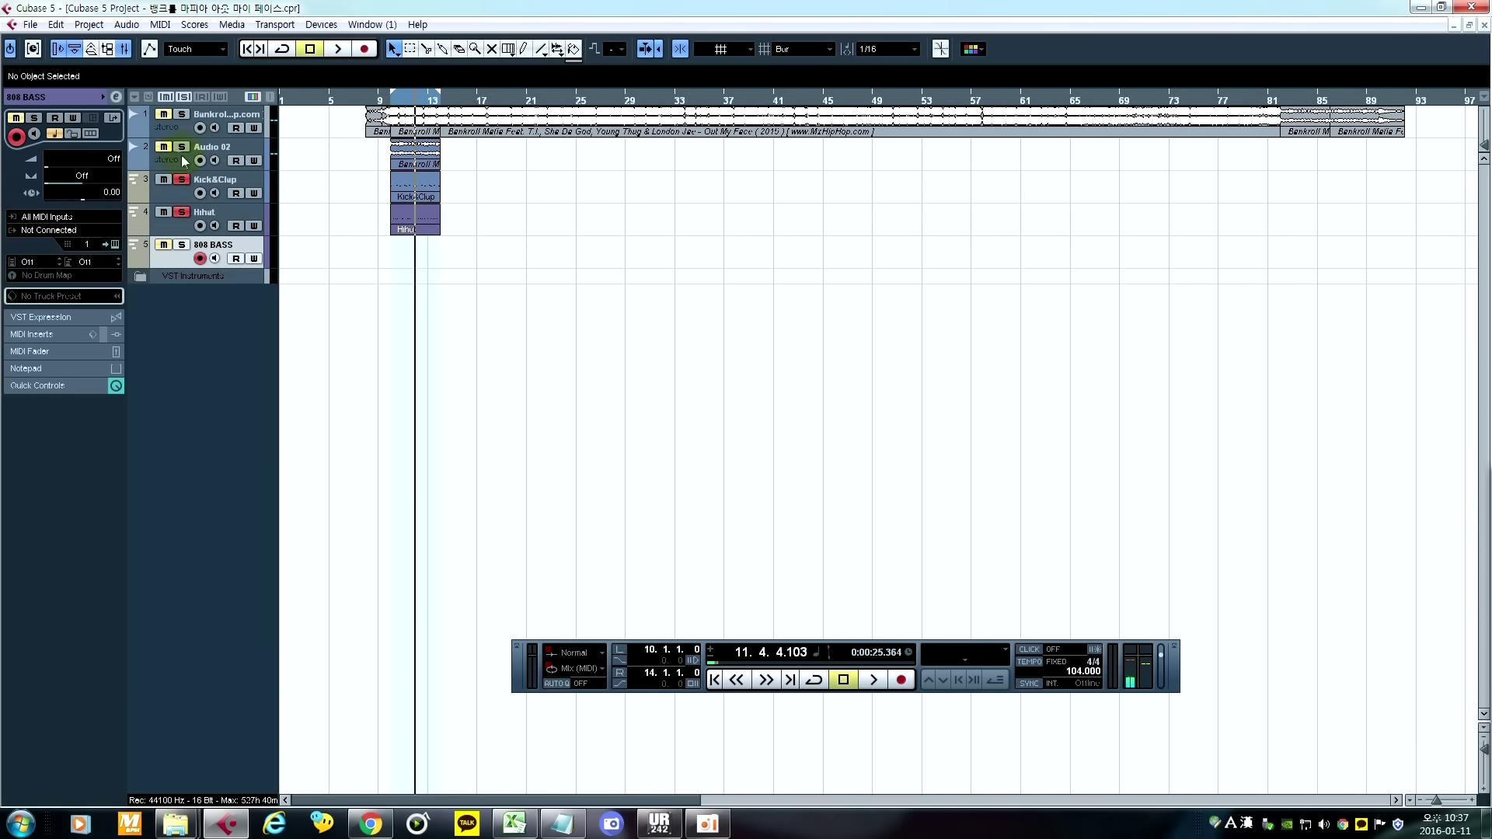
{"action": "left_click_drag", "start_coordinate": [379, 99], "coordinate": [378, 118]}
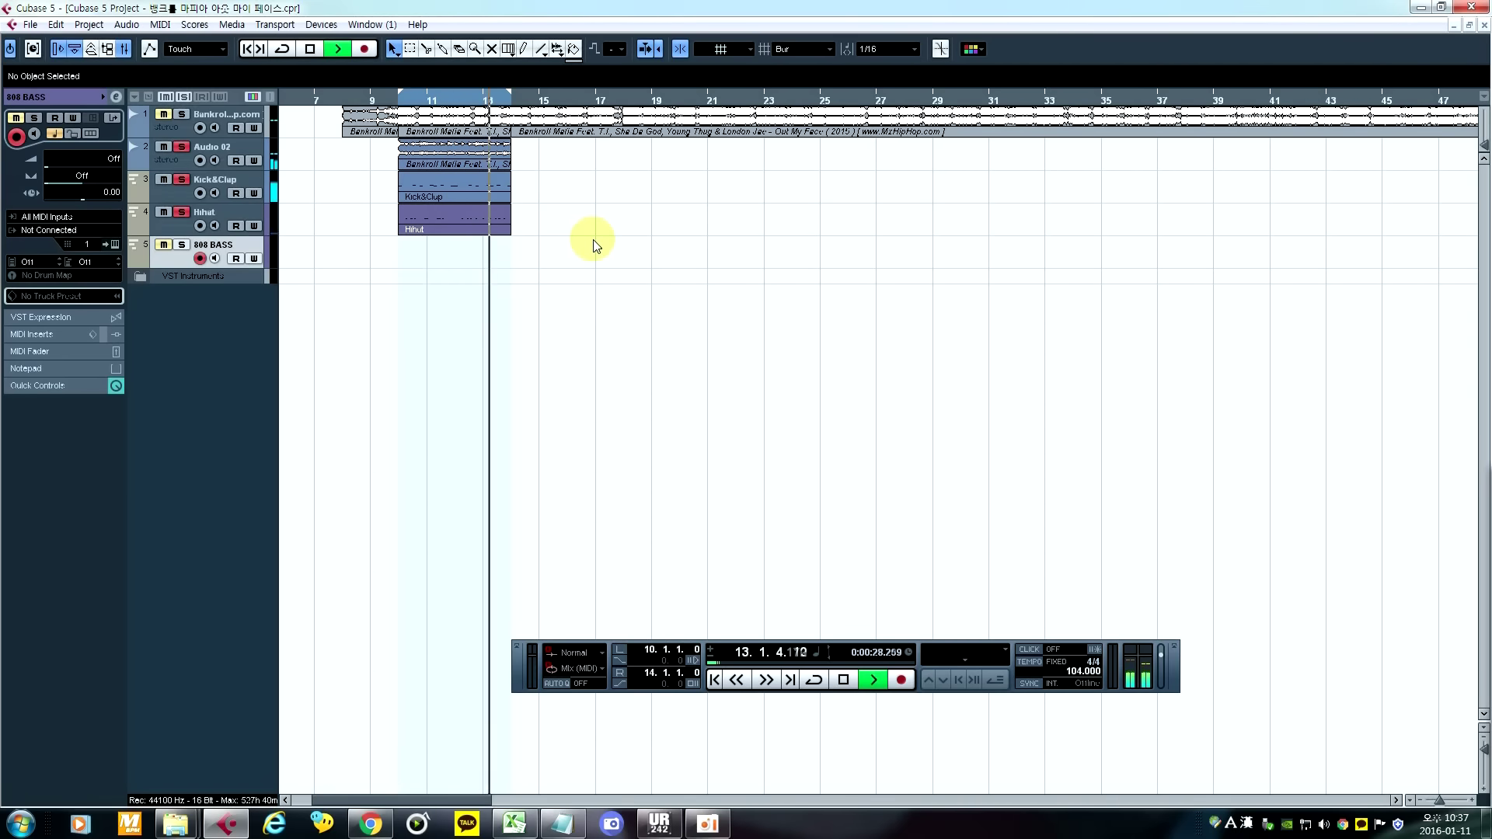
{"action": "key", "text": "space"}
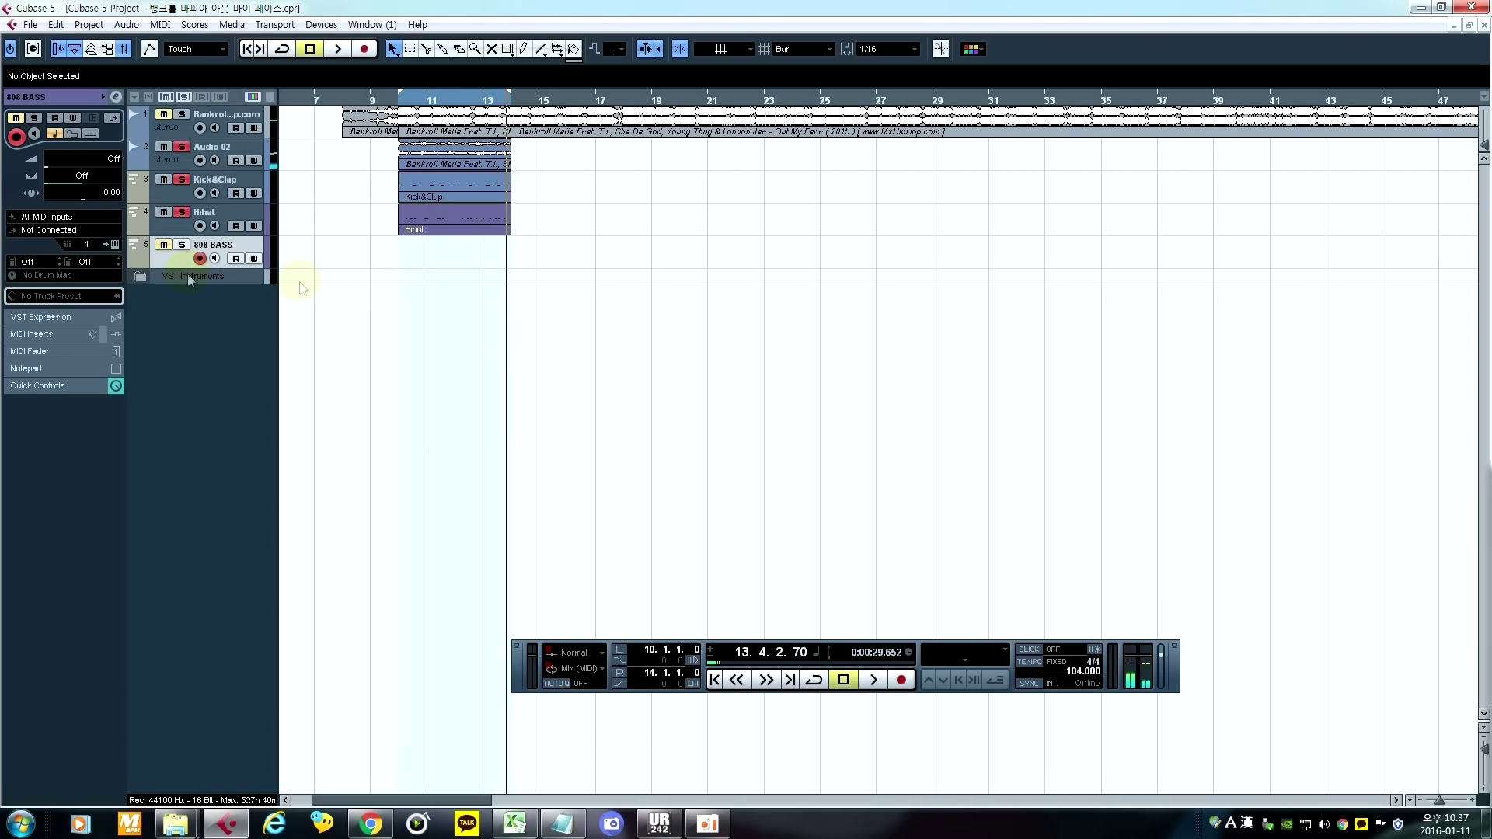
Step: Unsolo the drum tracks and play the original reference track alone through bars 10 to 14
{"action": "left_click", "coordinate": [194, 216]}
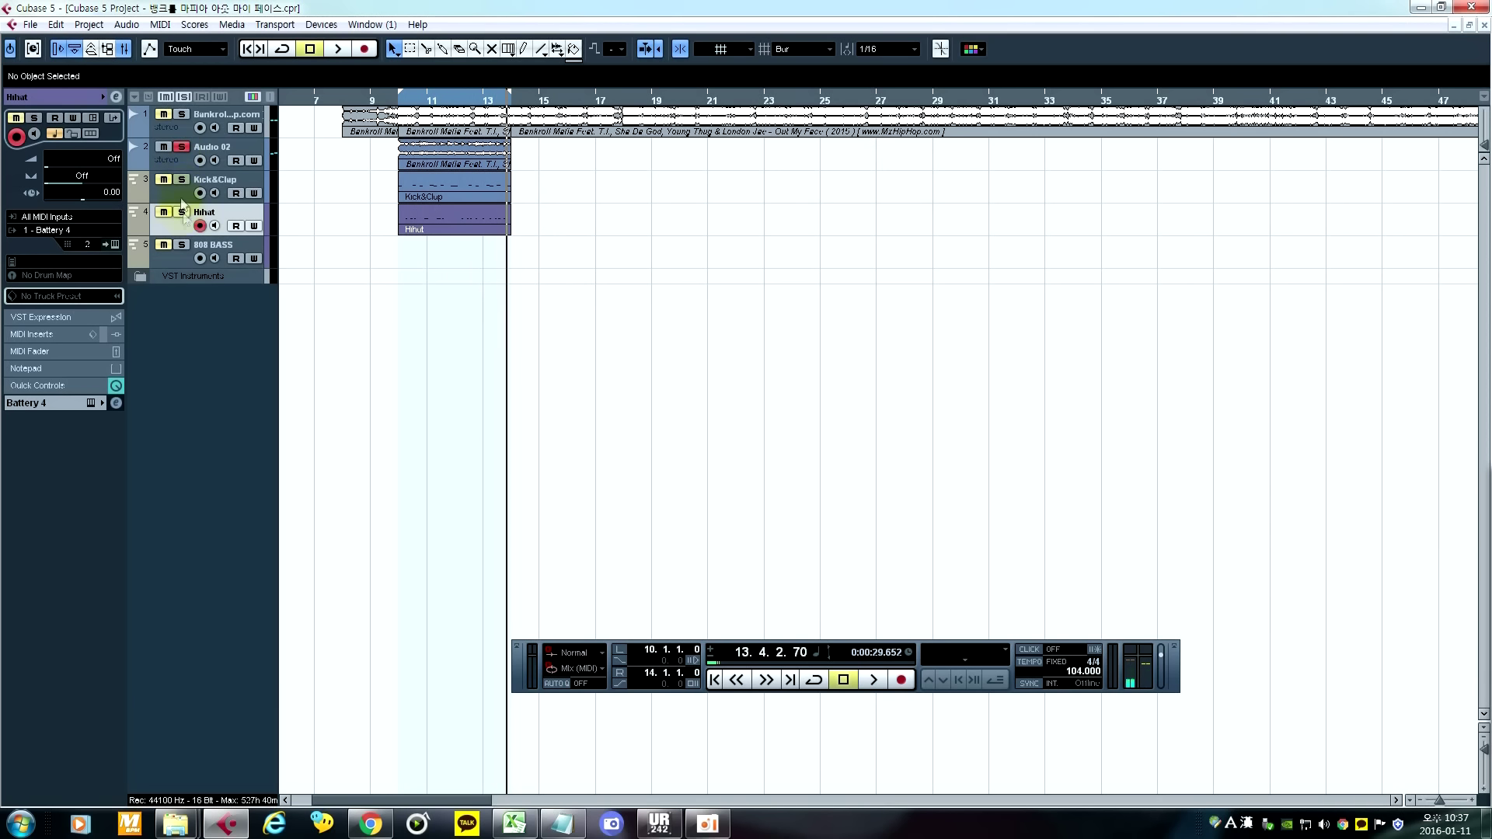
{"action": "left_click", "coordinate": [181, 115]}
{"action": "left_click_drag", "start_coordinate": [398, 100], "coordinate": [397, 109]}
{"action": "key", "text": "space"}
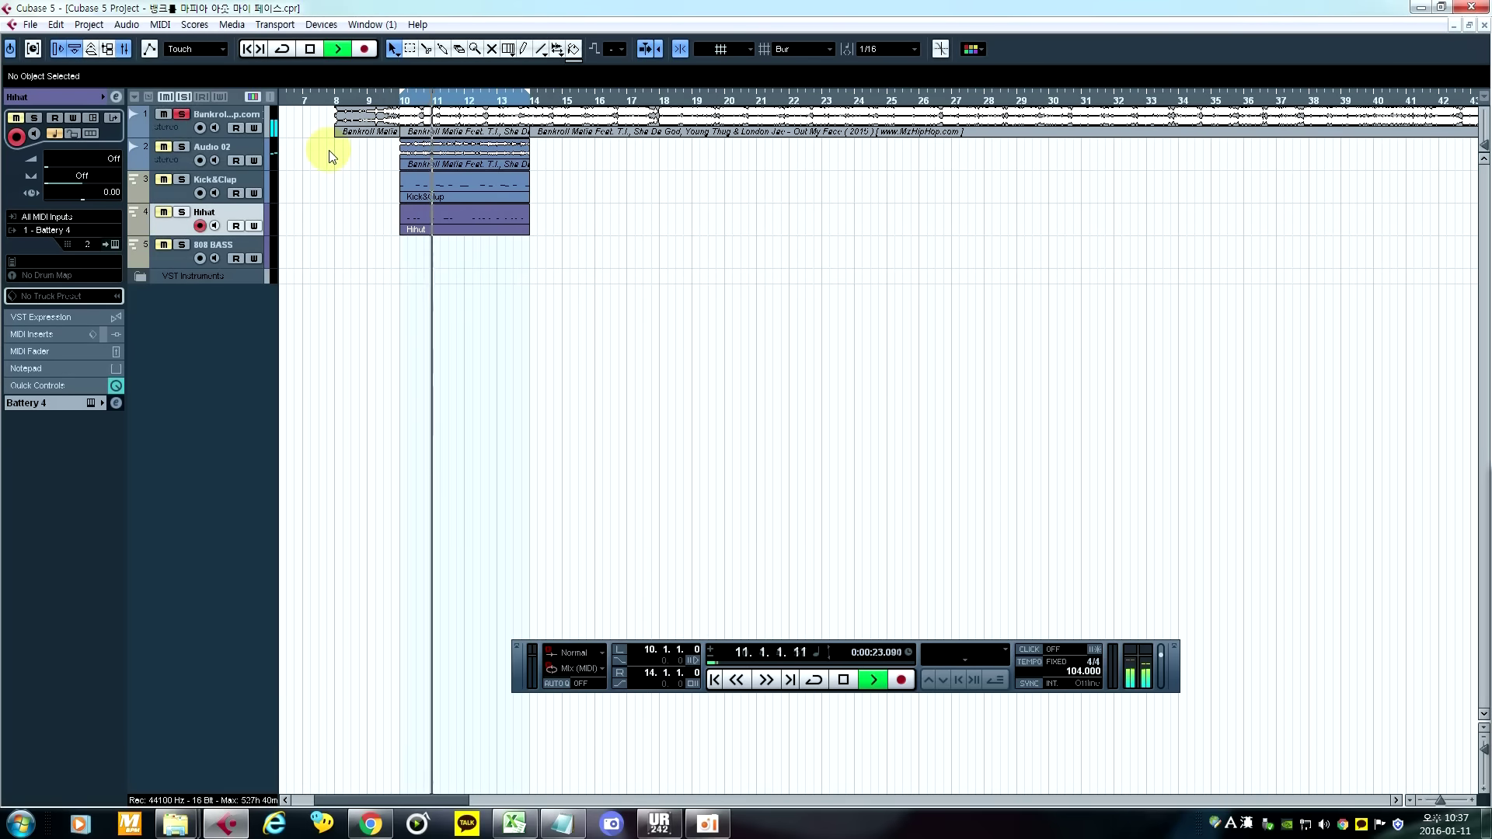
{"action": "left_click", "coordinate": [183, 115]}
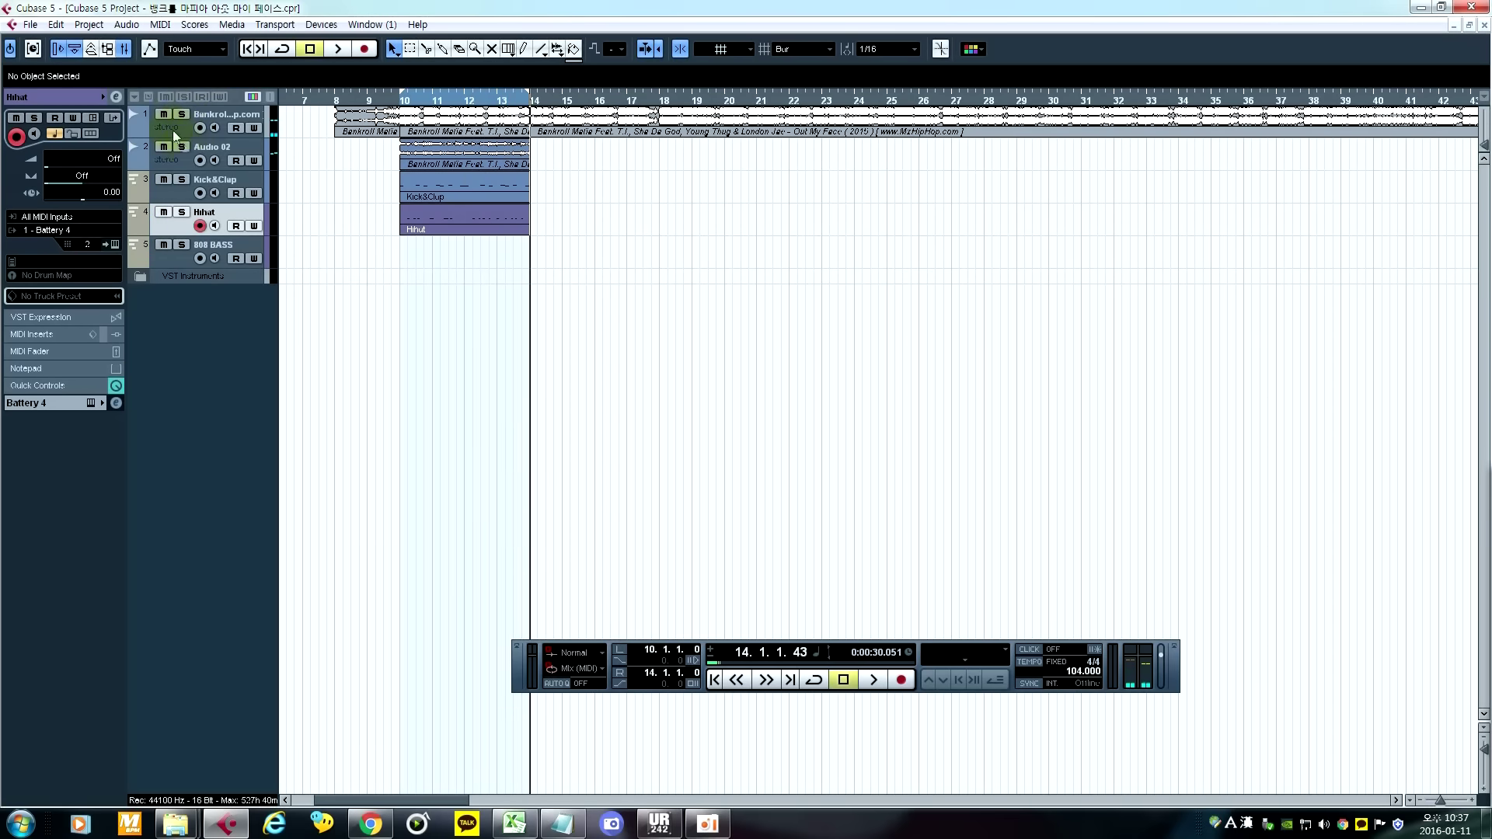
Step: Mute the original reference track, play Audio 02 with the drum parts in short passes, and return the cursor to bar 10
{"action": "left_click", "coordinate": [384, 101]}
{"action": "key", "text": "space"}
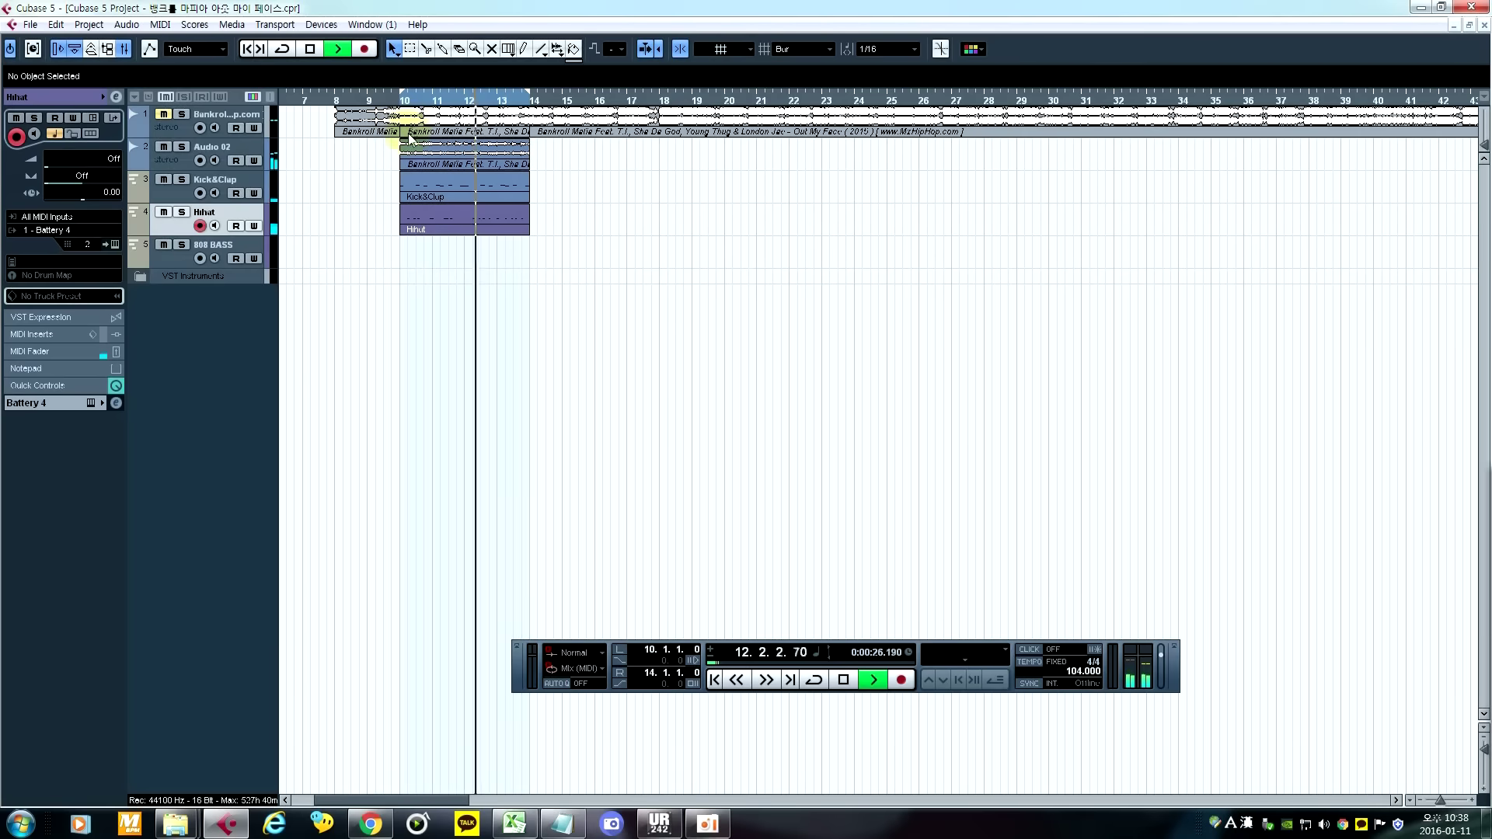
{"action": "key", "text": "space"}
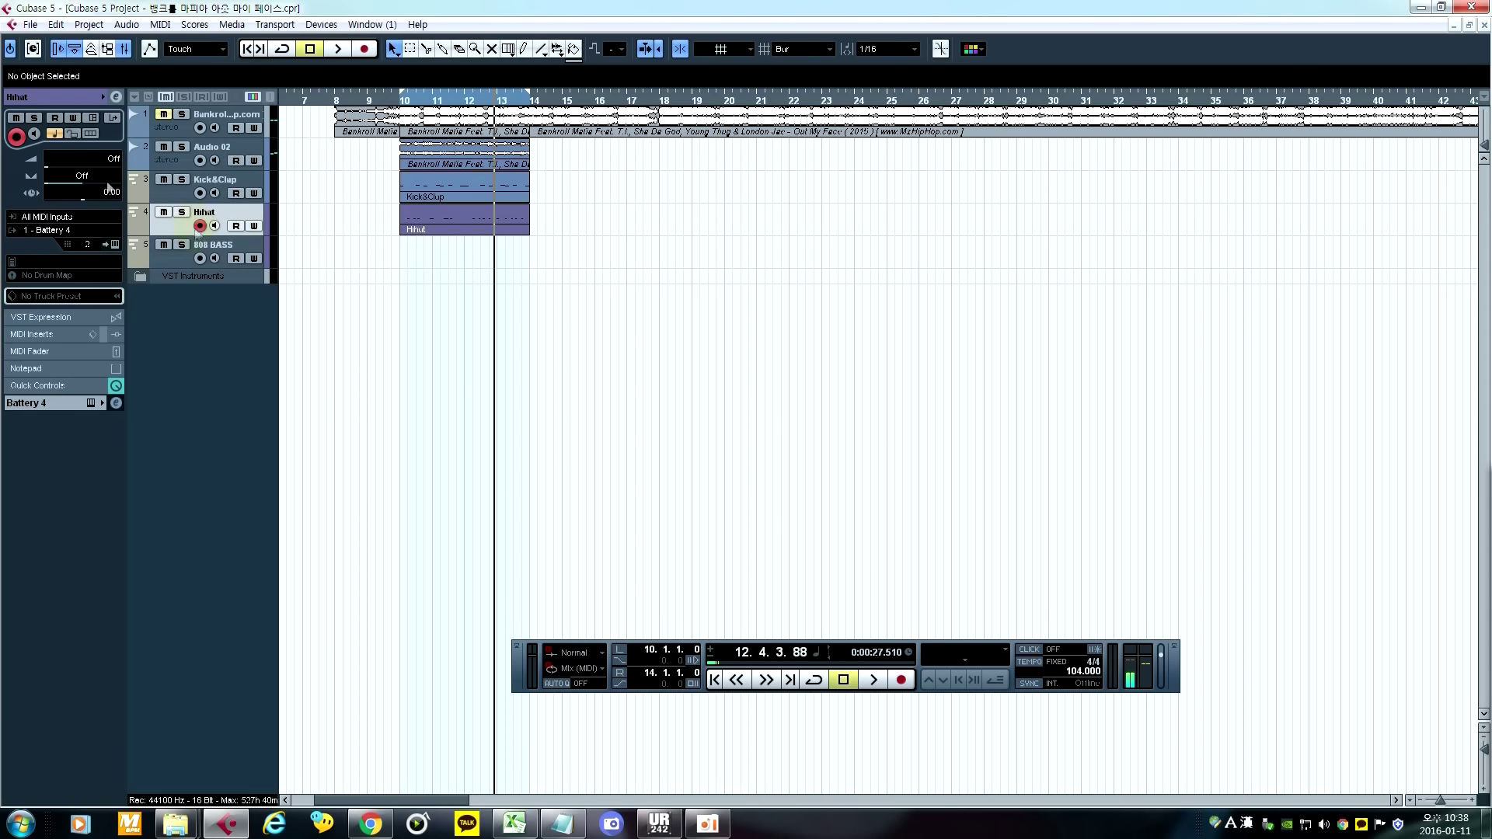
{"action": "key", "text": "KP_0"}
{"action": "key", "text": "space"}
{"action": "key", "text": "space"}
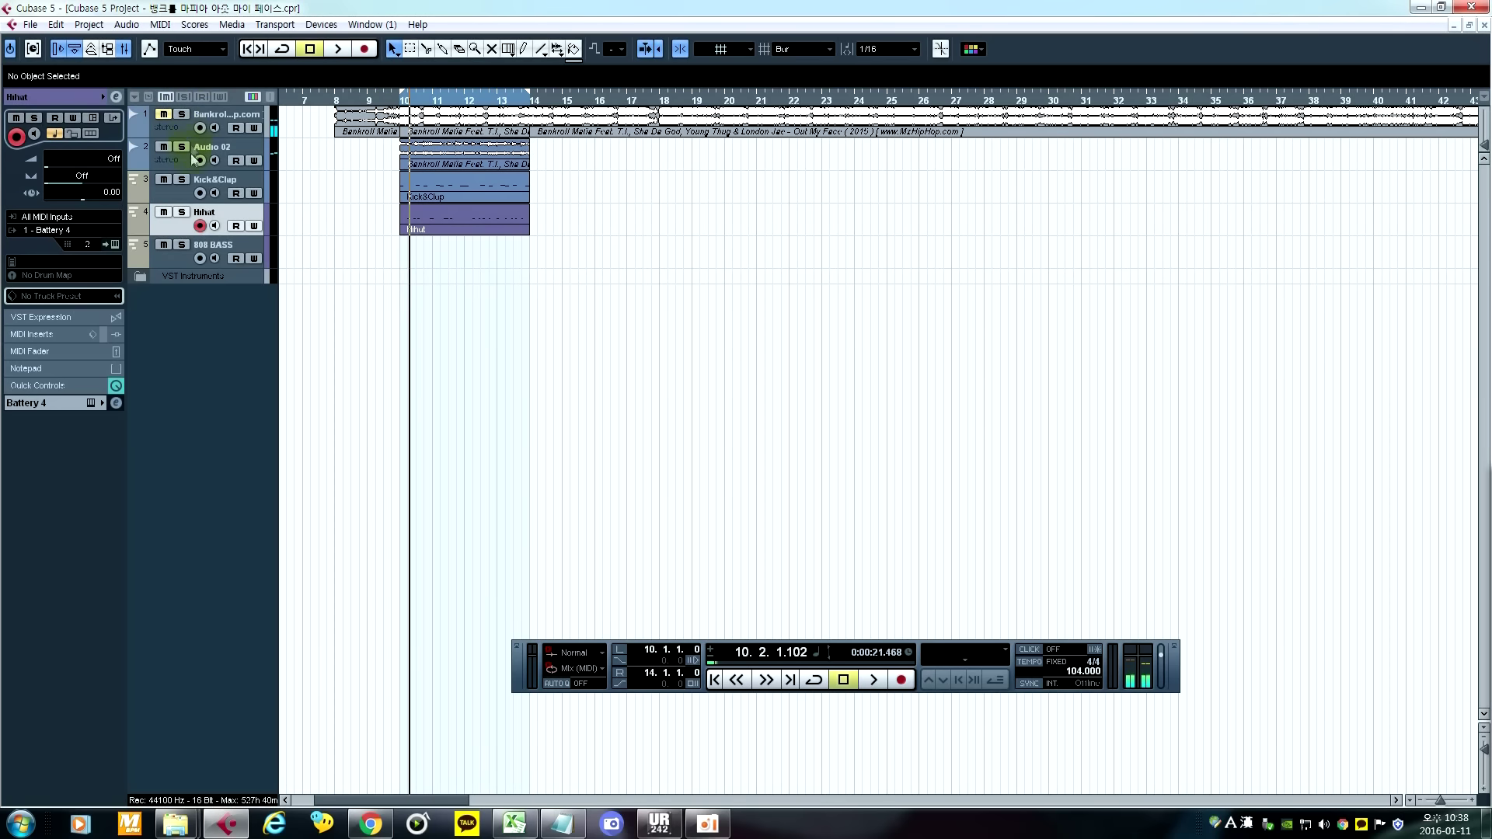
{"action": "key", "text": "space"}
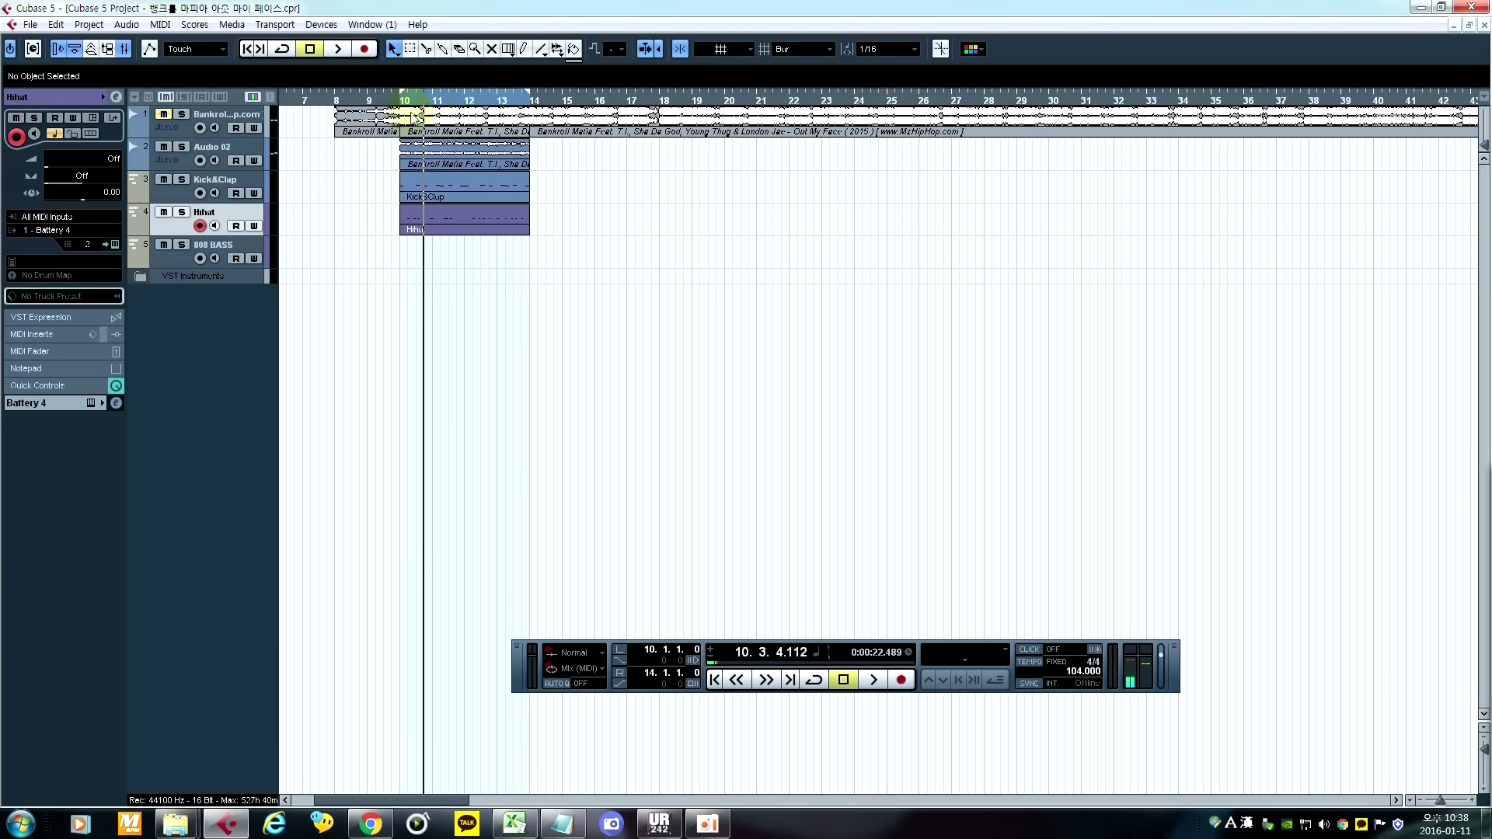
{"action": "left_click", "coordinate": [393, 101]}
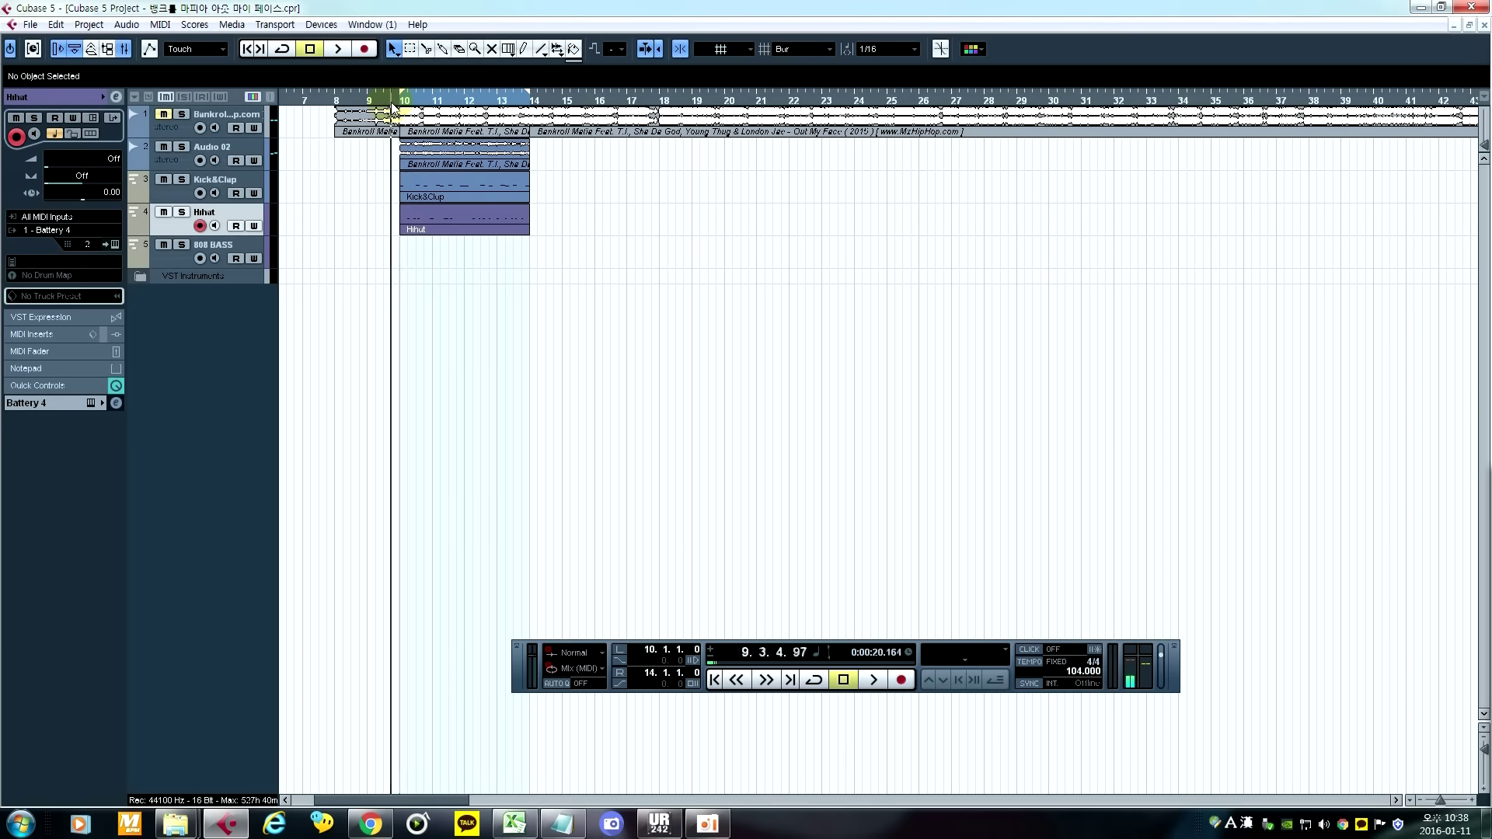
{"action": "left_click", "coordinate": [236, 226]}
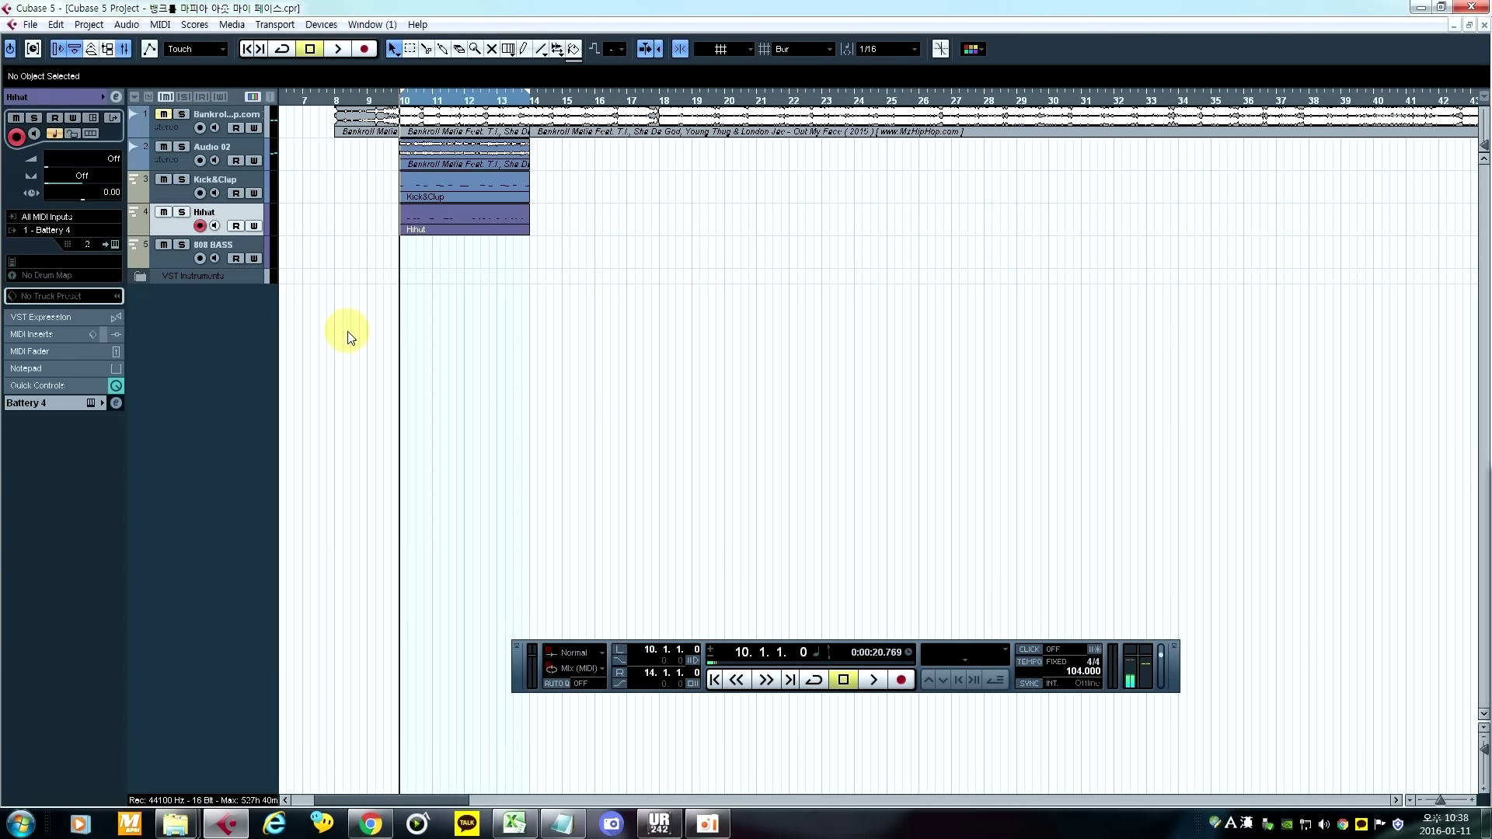
Step: Load a second Battery 4 in instrument slot 2 and create a MIDI track assigned to it
{"action": "key", "text": "F11"}
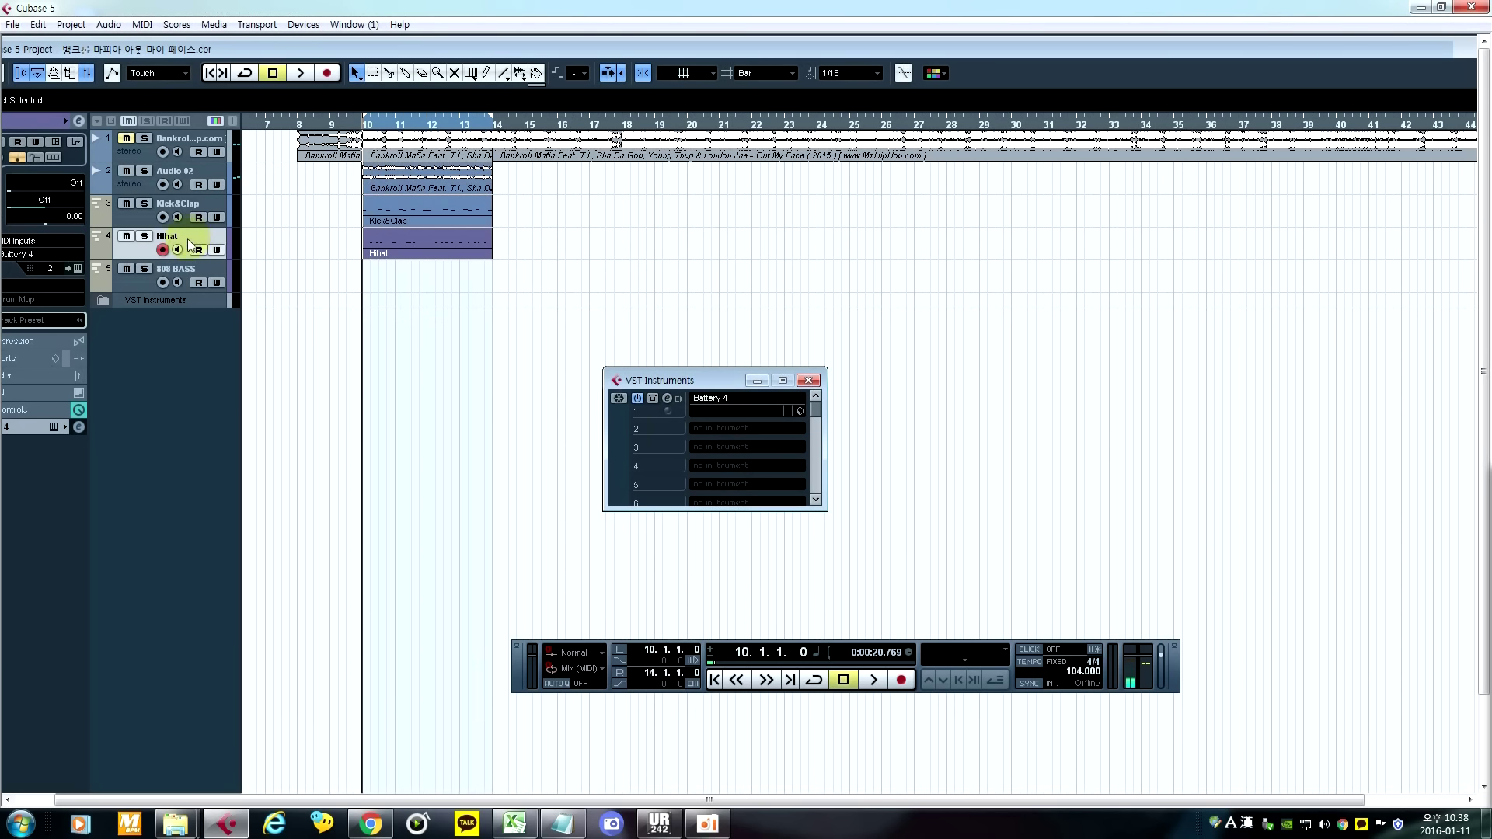
{"action": "left_click", "coordinate": [742, 428]}
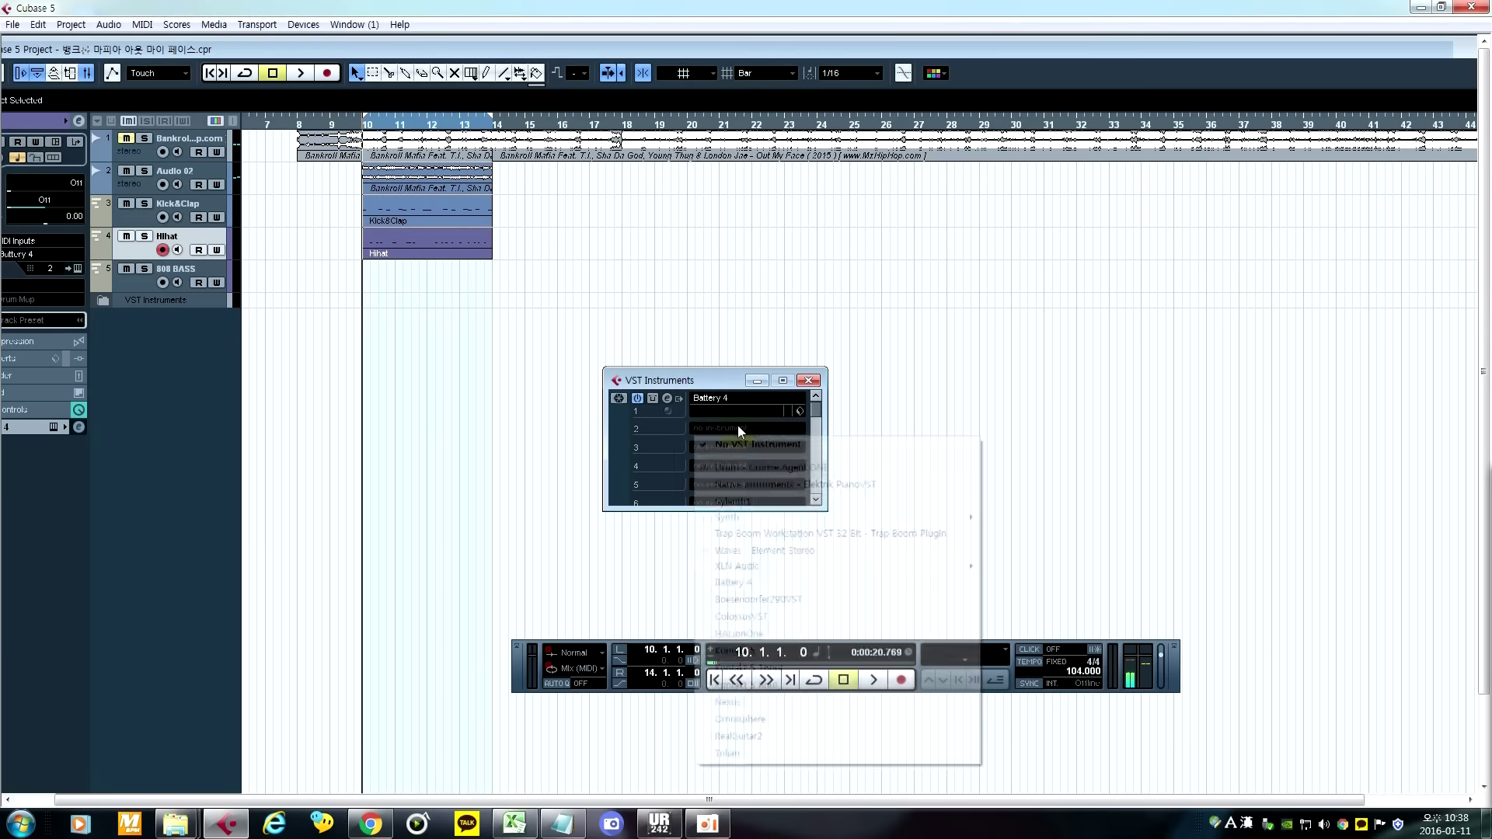
{"action": "left_click", "coordinate": [782, 588]}
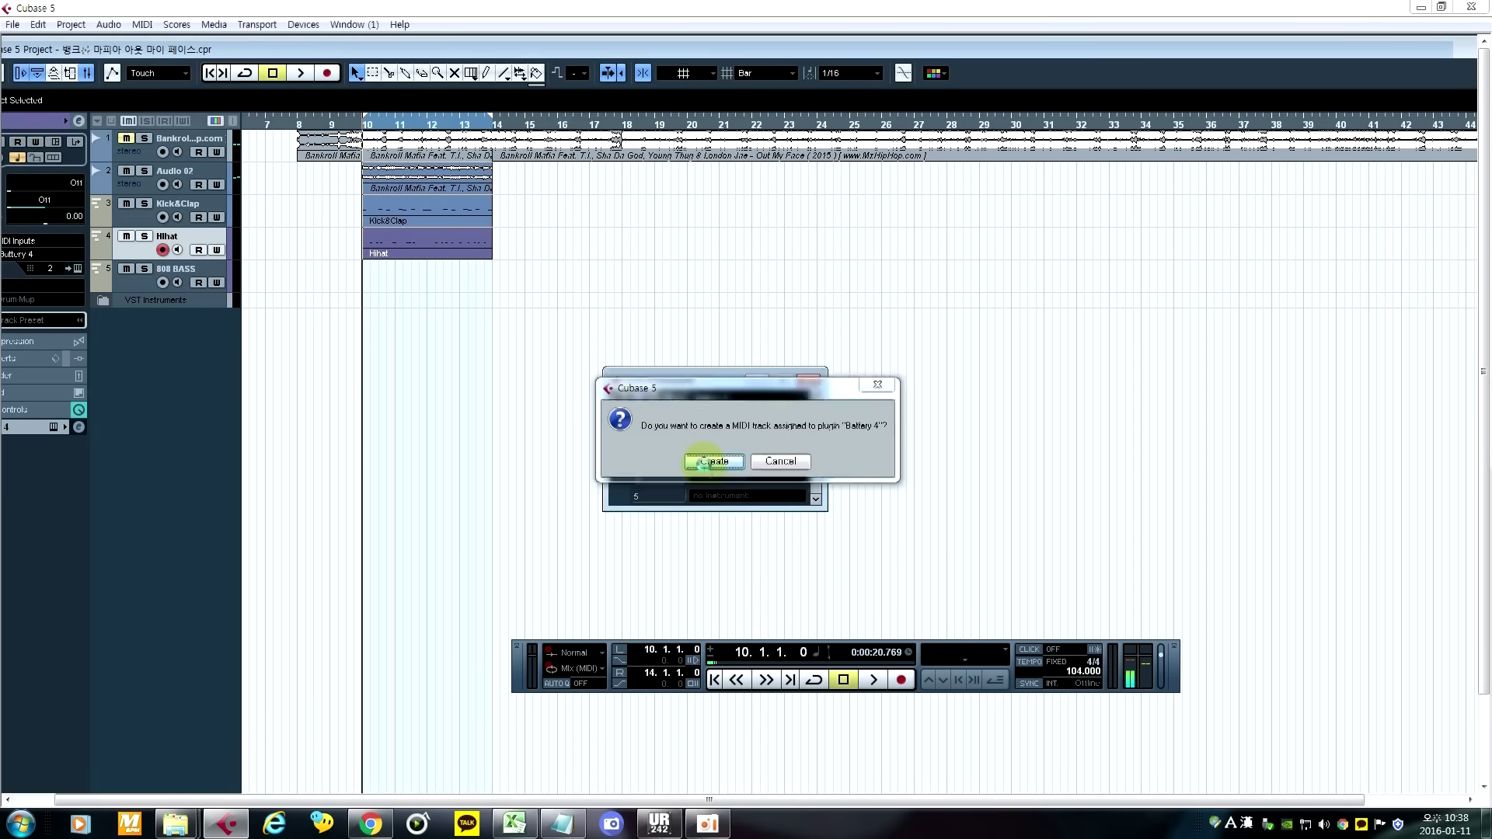
{"action": "left_click", "coordinate": [711, 462]}
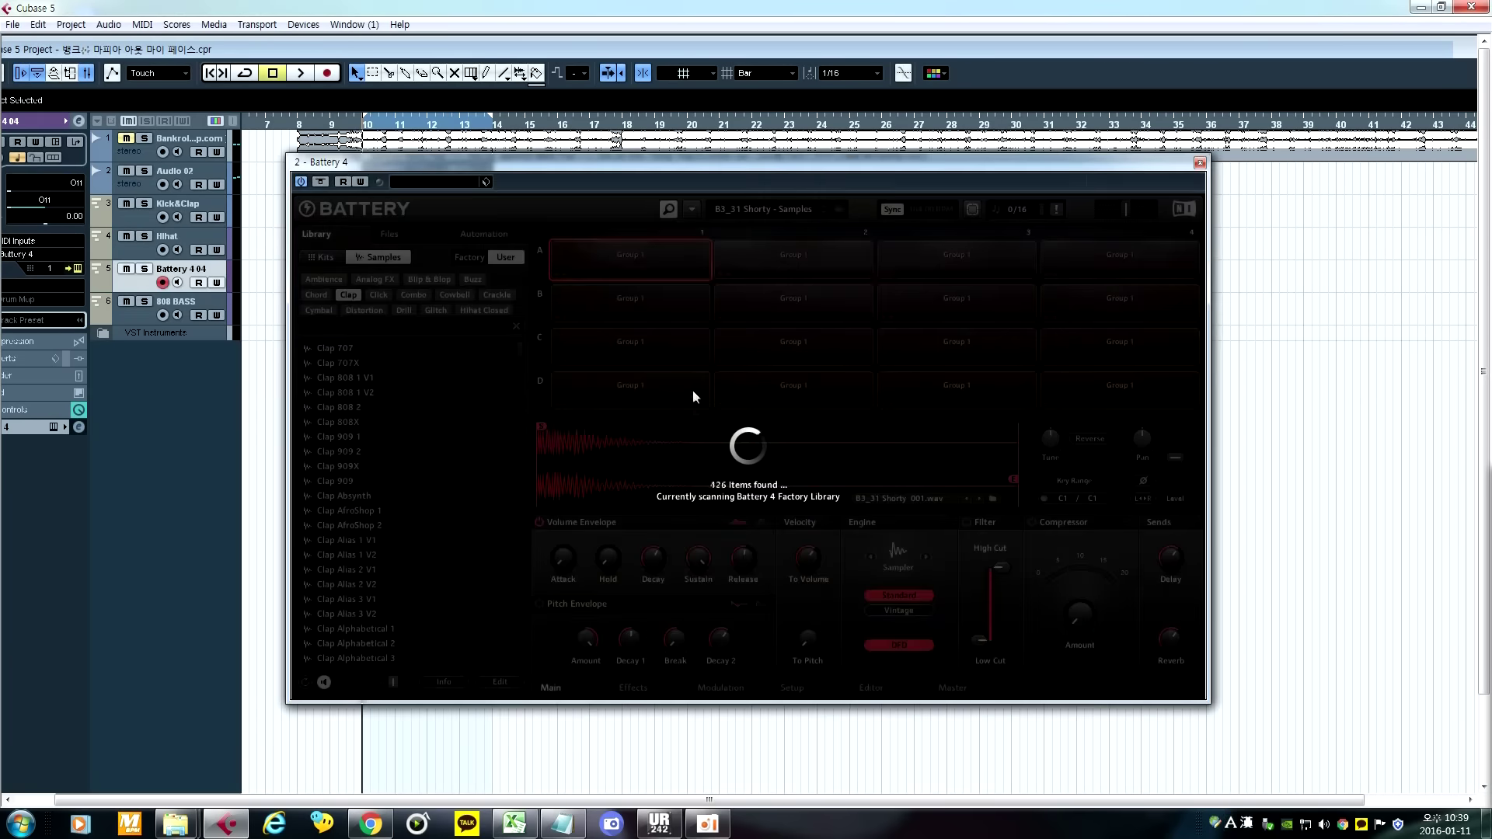
{"action": "left_click_drag", "start_coordinate": [1000, 156], "coordinate": [1381, 214]}
{"action": "left_click_drag", "start_coordinate": [718, 381], "coordinate": [603, 368]}
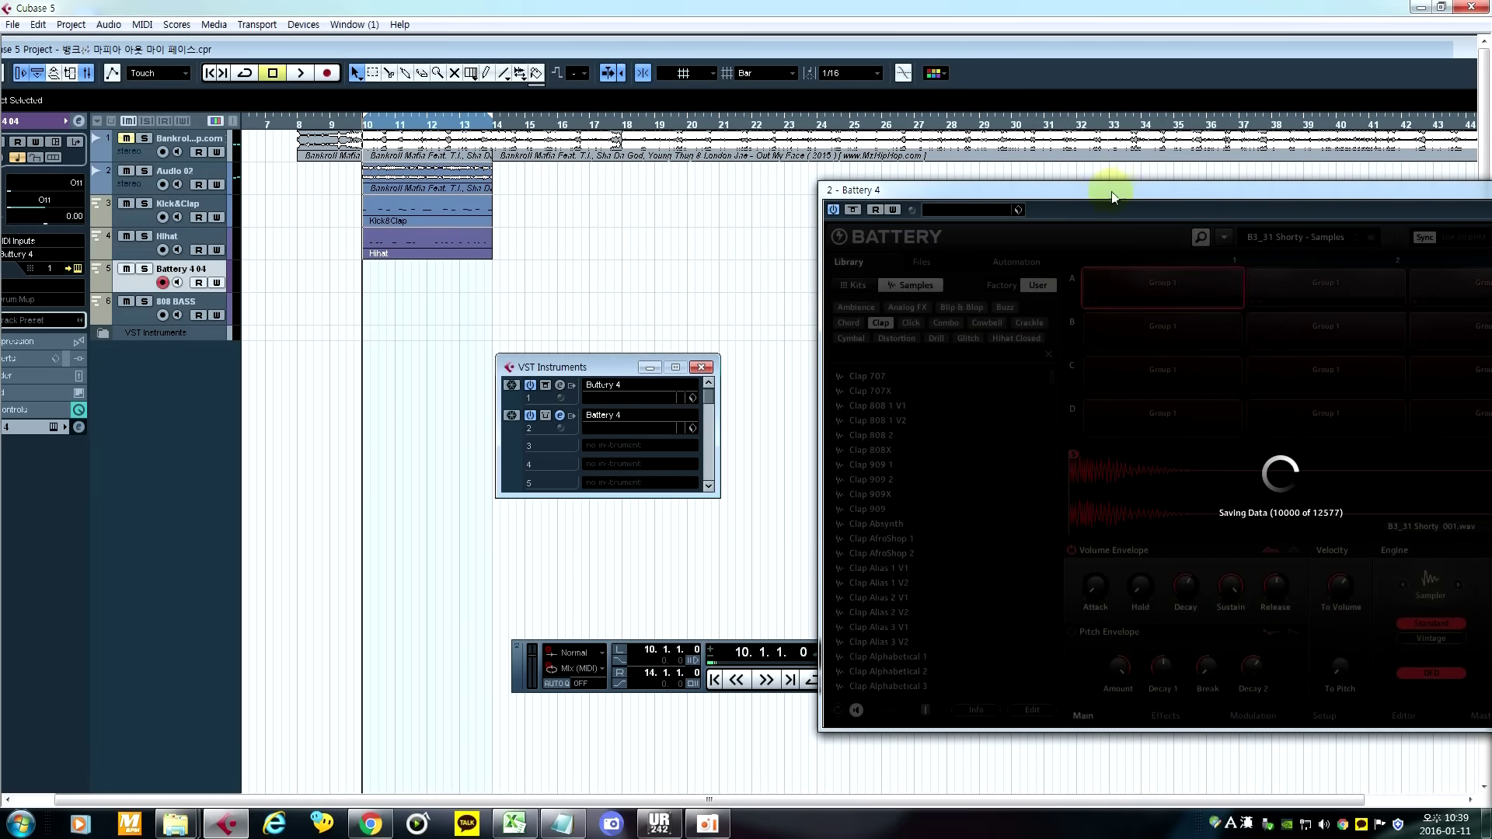
{"action": "left_click_drag", "start_coordinate": [1103, 189], "coordinate": [617, 191]}
Step: Clear all sample cells of the new Battery 4 kit and select cell A1
{"action": "key", "text": "ctrl+a"}
{"action": "key", "text": "Delete"}
{"action": "key", "text": "Return"}
{"action": "left_click", "coordinate": [666, 288]}
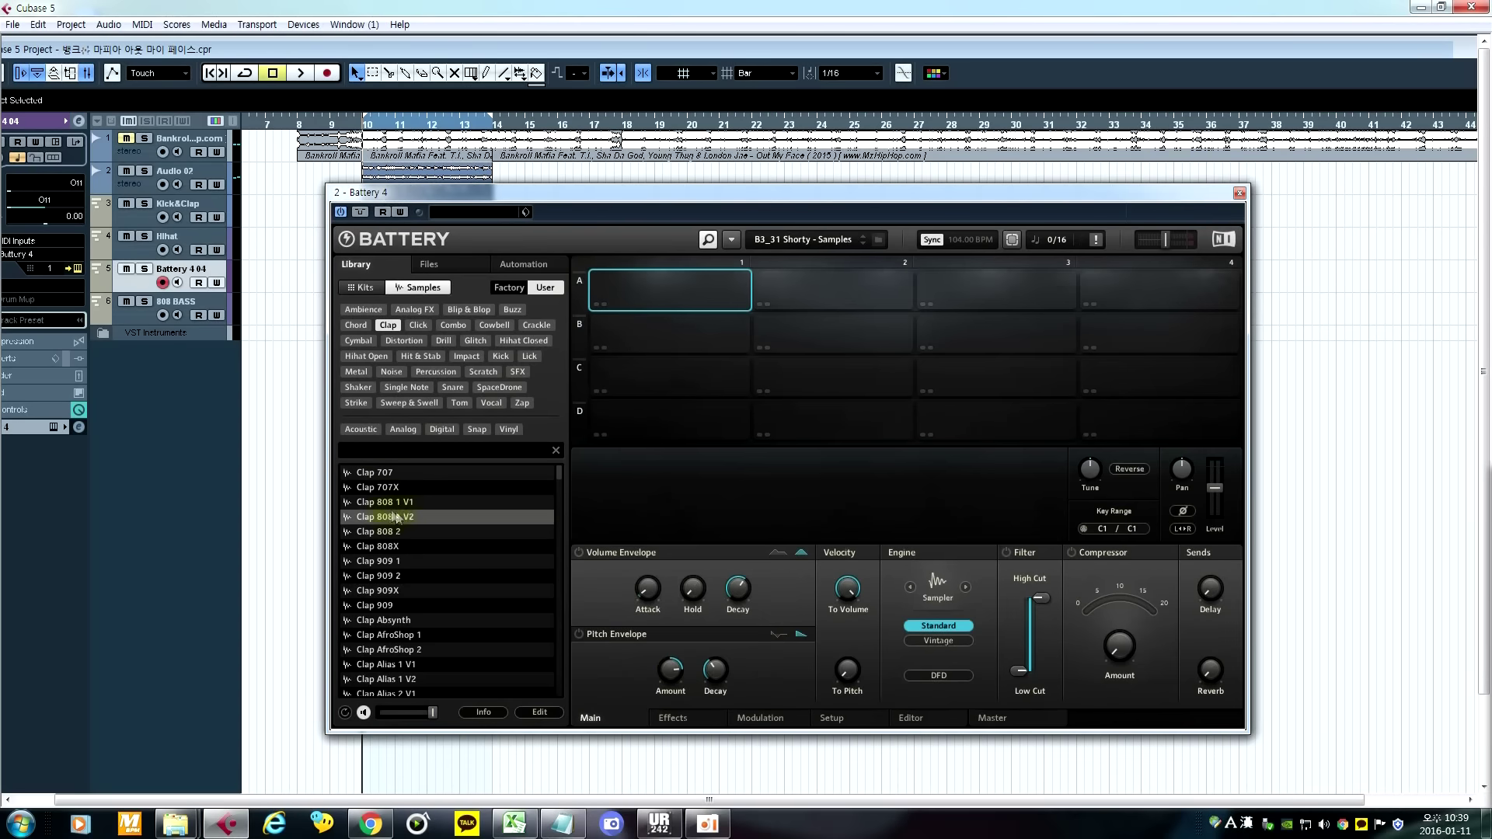
Step: Filter the user sample library to the Kick category
{"action": "left_click", "coordinate": [358, 287]}
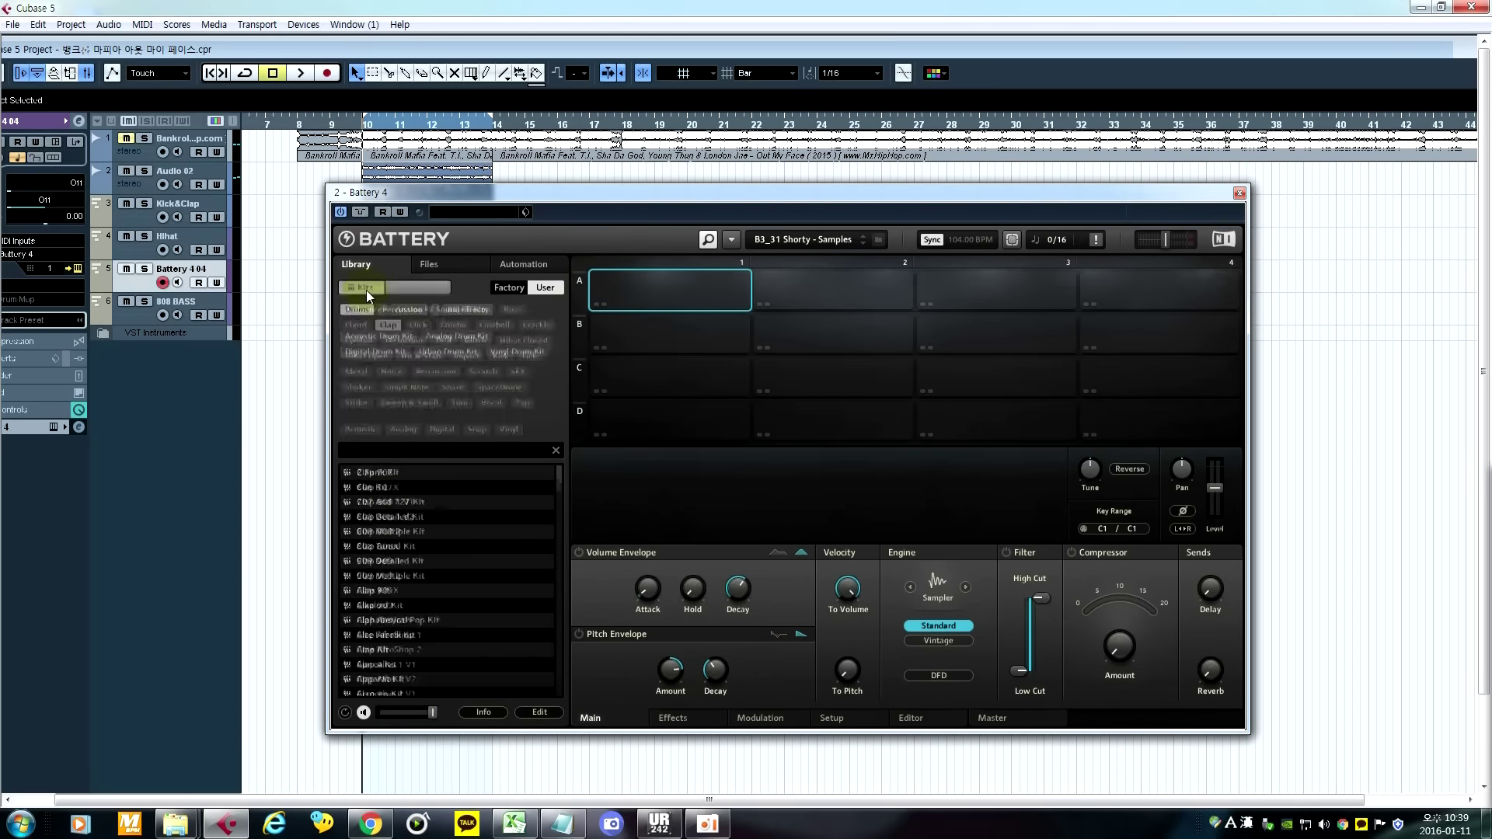
{"action": "left_click", "coordinate": [427, 288]}
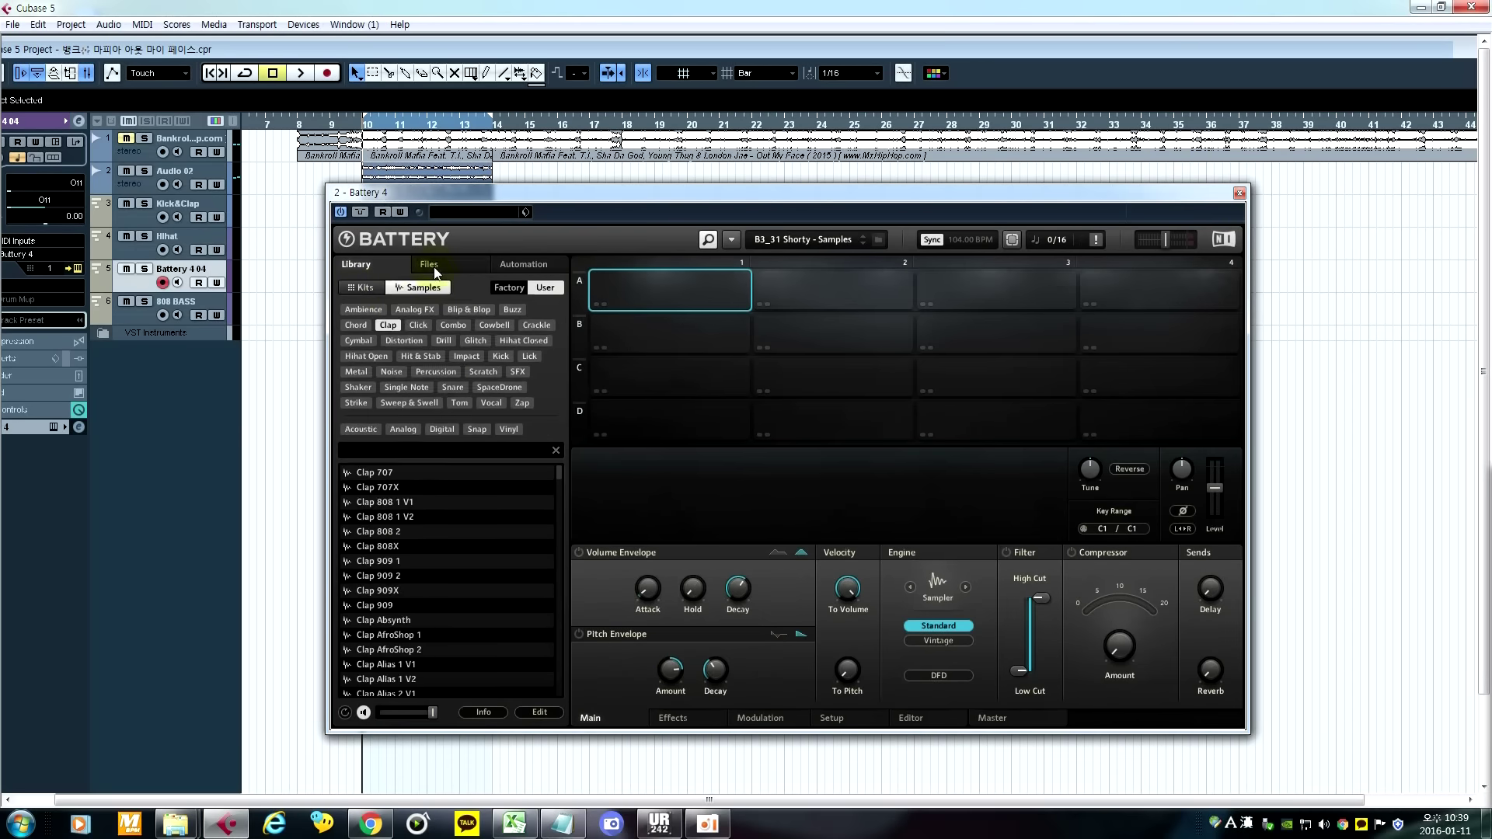
{"action": "left_click", "coordinate": [436, 265]}
{"action": "left_click", "coordinate": [392, 265]}
{"action": "left_click", "coordinate": [501, 357]}
Step: Try Kick 808 14, replace it with Kick 808 26 in cell A1, and audition the sample
{"action": "scroll", "coordinate": [406, 590], "scroll_direction": "down", "scroll_amount": 2}
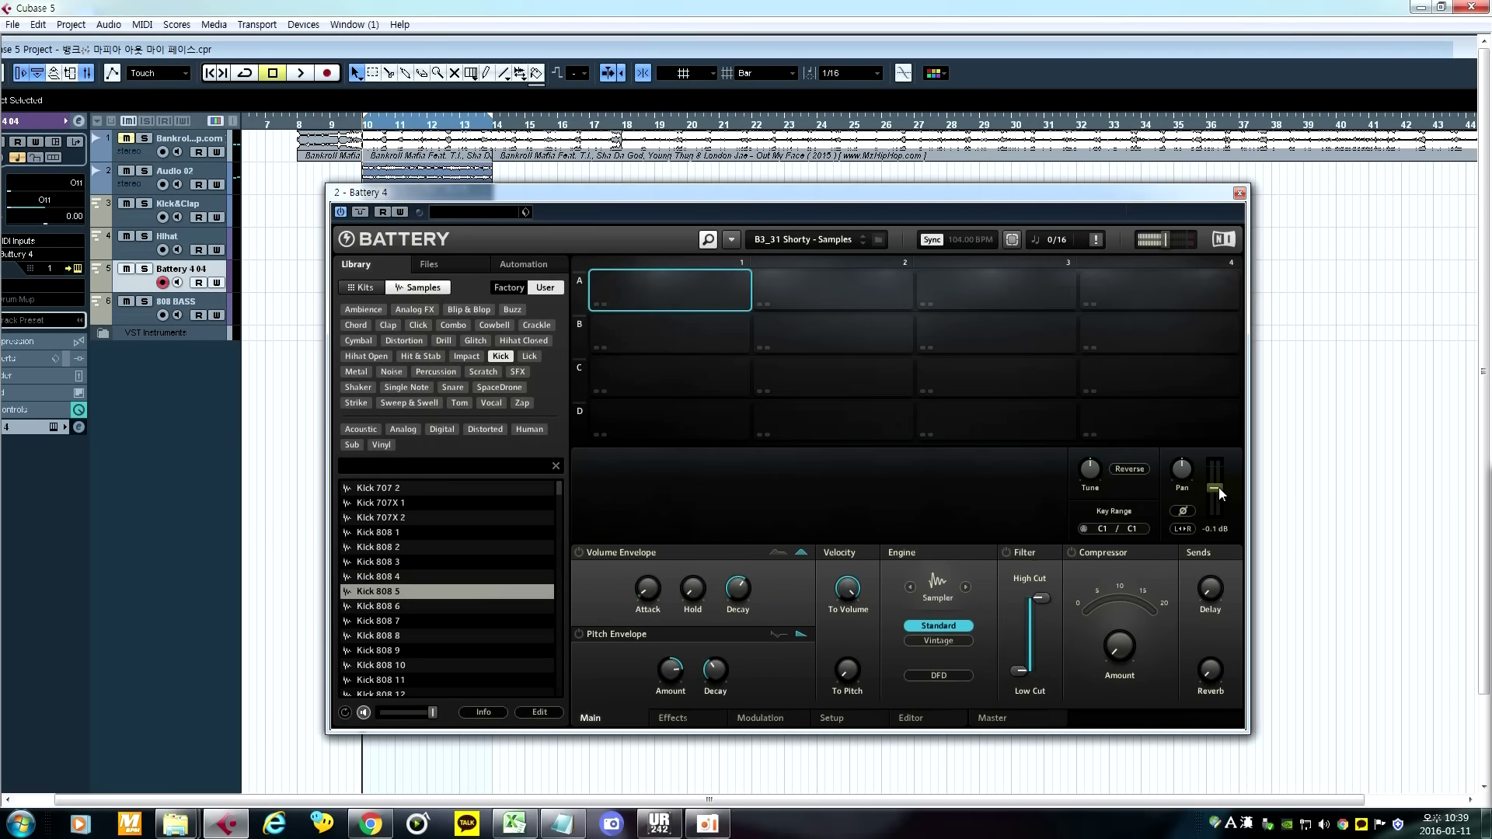
{"action": "scroll", "coordinate": [416, 656], "scroll_direction": "down", "scroll_amount": 2}
{"action": "scroll", "coordinate": [425, 649], "scroll_direction": "down", "scroll_amount": 1}
{"action": "double_click", "coordinate": [427, 637]}
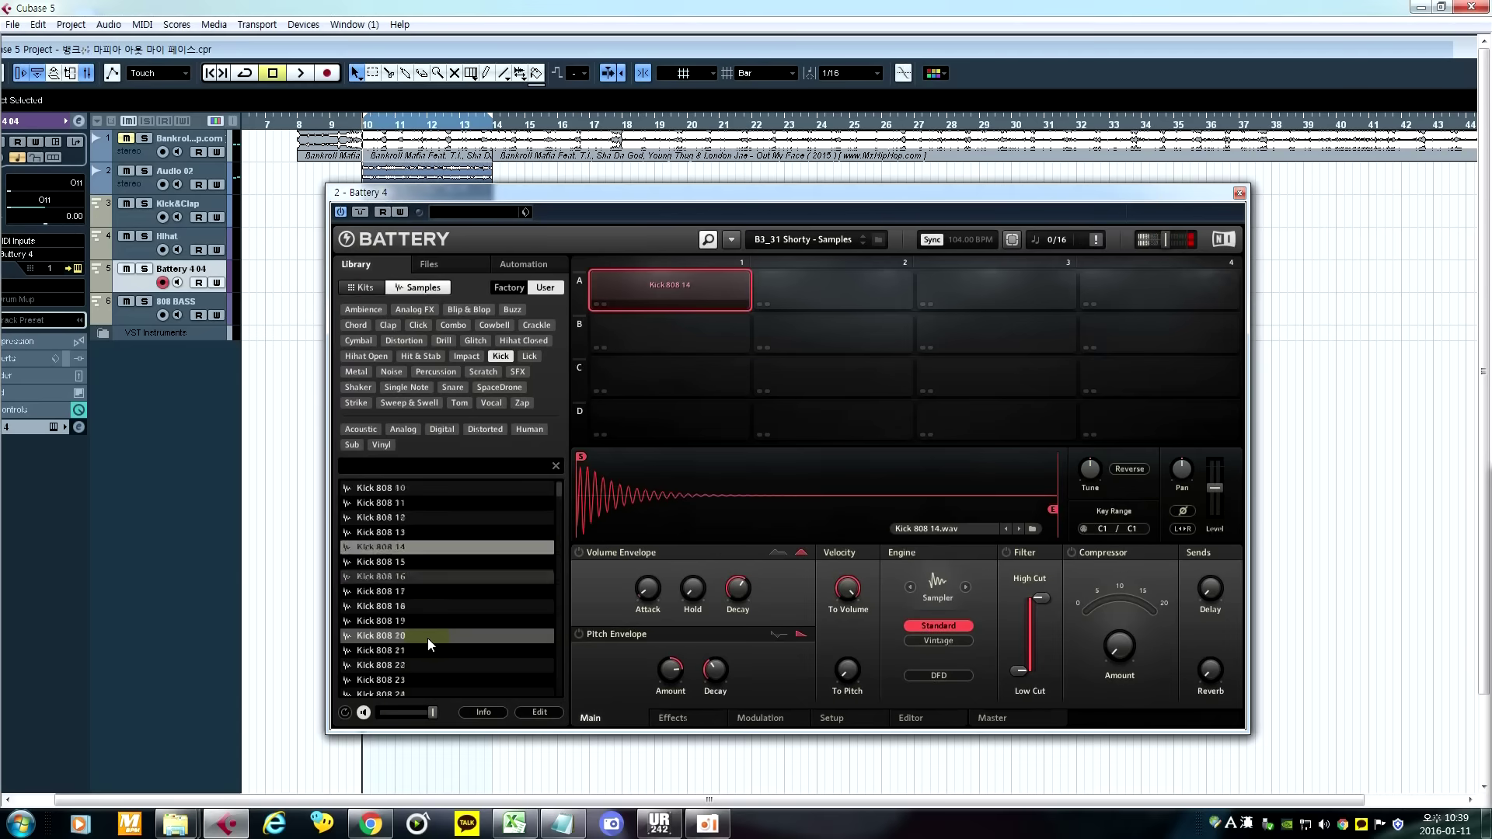
{"action": "scroll", "coordinate": [426, 639], "scroll_direction": "down", "scroll_amount": 4}
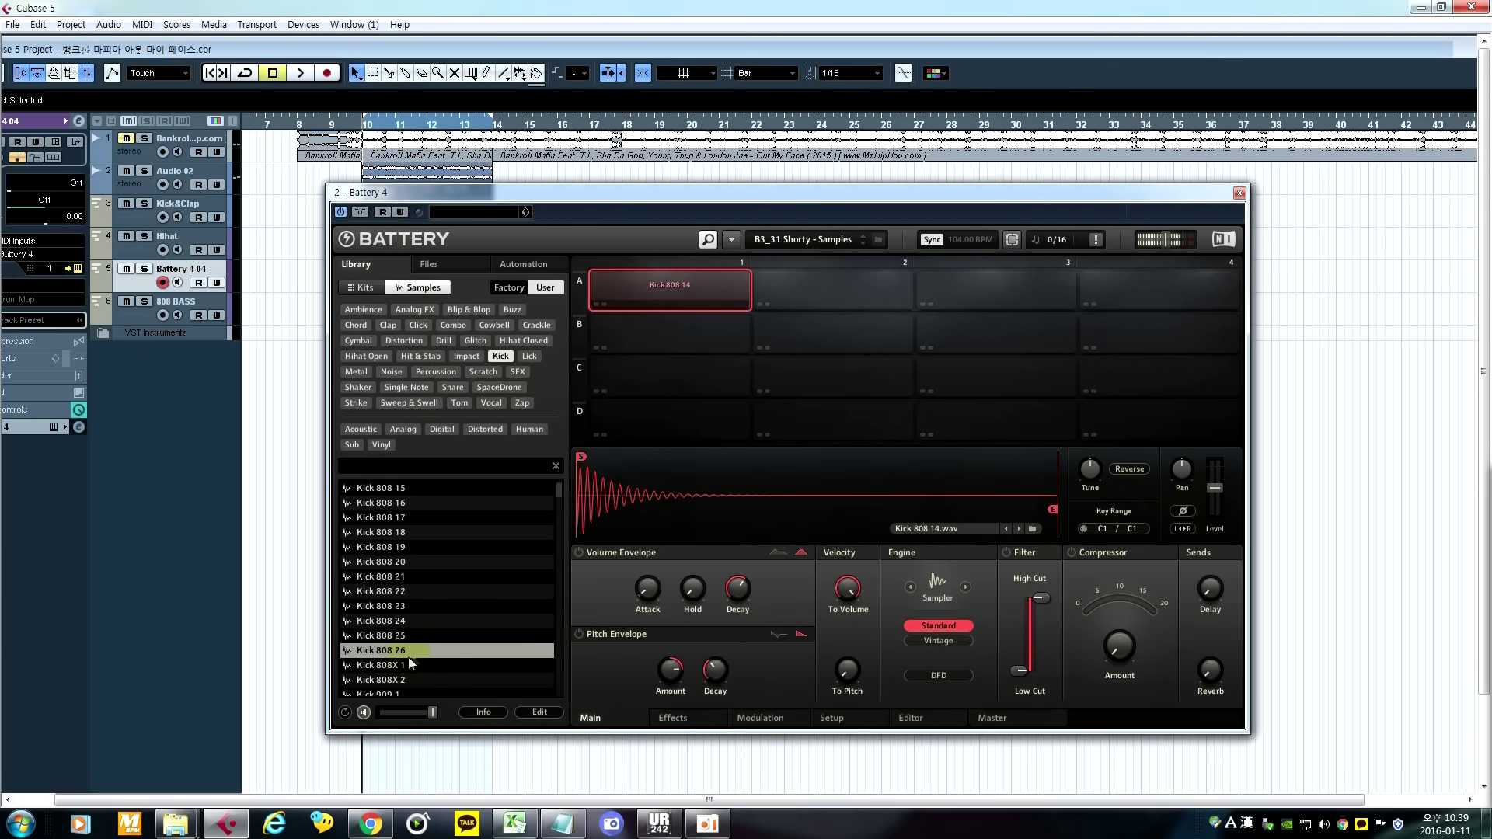
{"action": "left_click_drag", "start_coordinate": [394, 656], "coordinate": [656, 291]}
{"action": "left_click", "coordinate": [702, 289]}
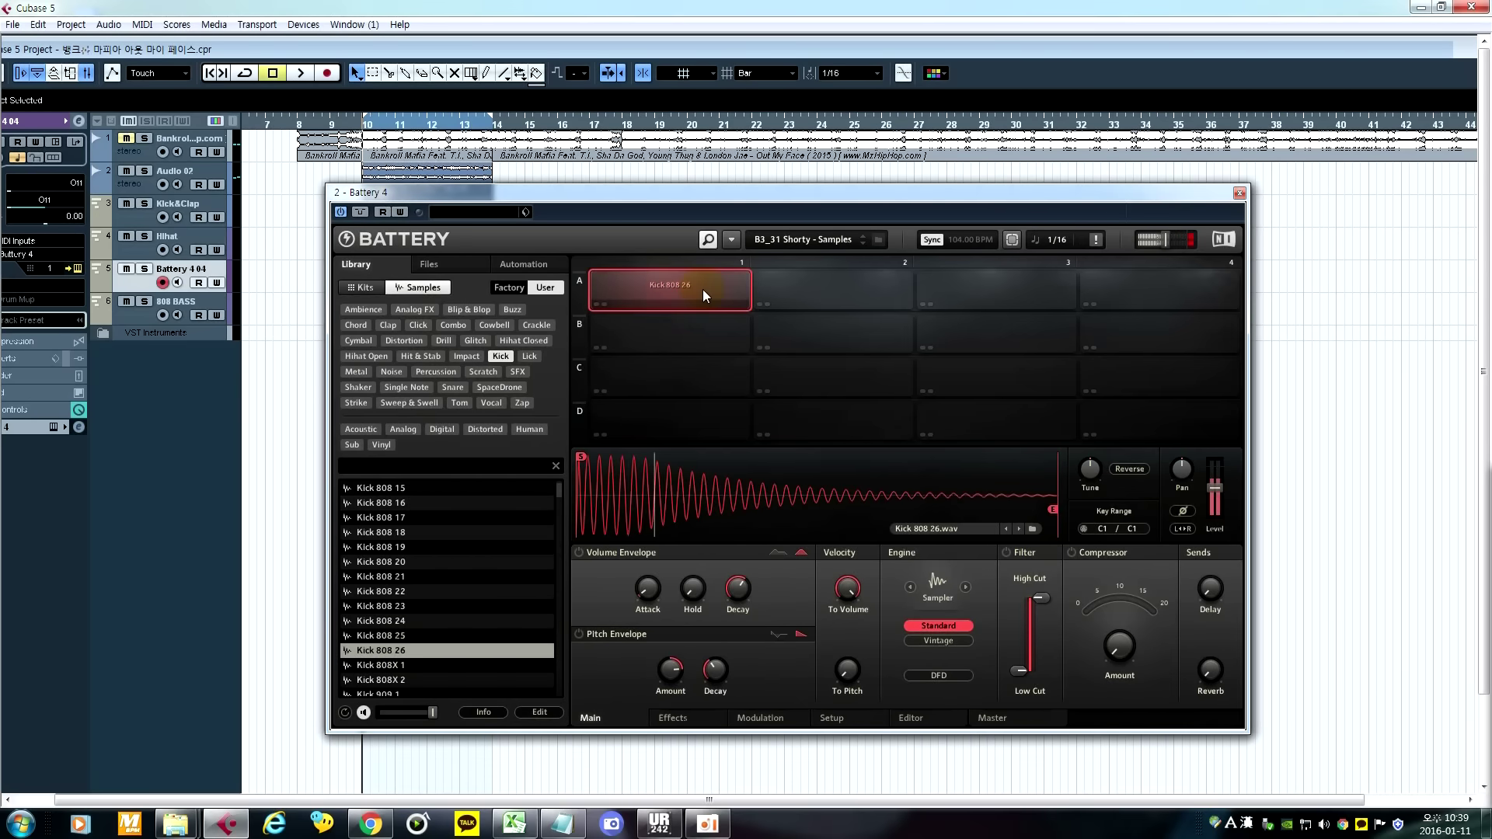
{"action": "left_click", "coordinate": [688, 286]}
{"action": "left_click", "coordinate": [687, 286]}
Step: Lower the level of the Kick 808 26 cell slightly and audition it
{"action": "mouse_move", "coordinate": [1221, 507]}
{"action": "left_click_drag", "start_coordinate": [1214, 492], "coordinate": [1214, 495]}
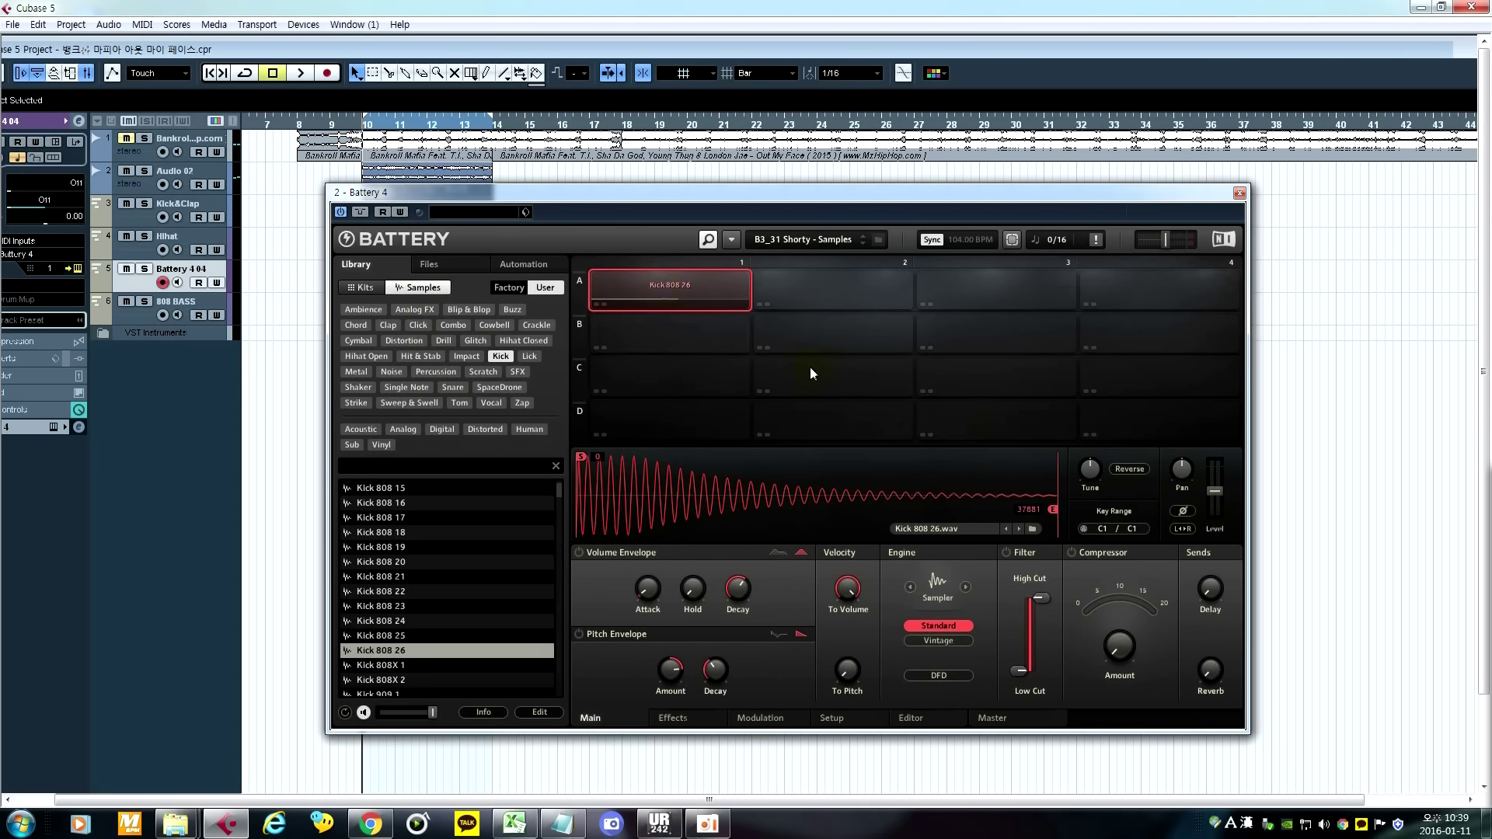
{"action": "left_click", "coordinate": [664, 295]}
{"action": "left_click", "coordinate": [680, 289]}
{"action": "left_click", "coordinate": [693, 298]}
Step: Switch the cell's engine to Stretch, reduce its speed below 100%, and audition the kick
{"action": "left_click", "coordinate": [966, 587]}
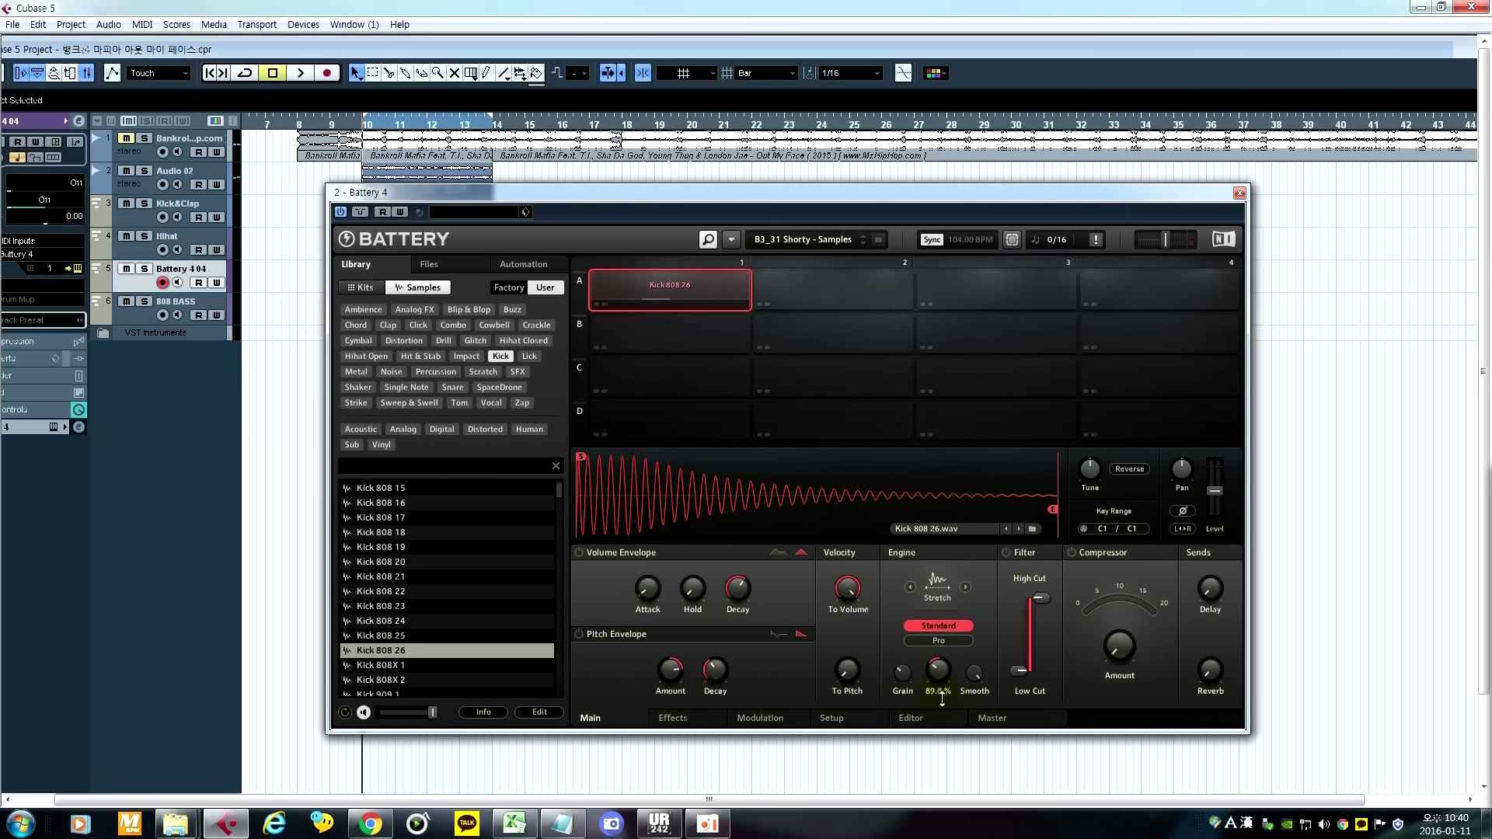
{"action": "left_click_drag", "start_coordinate": [949, 721], "coordinate": [952, 735]}
{"action": "left_click", "coordinate": [694, 280]}
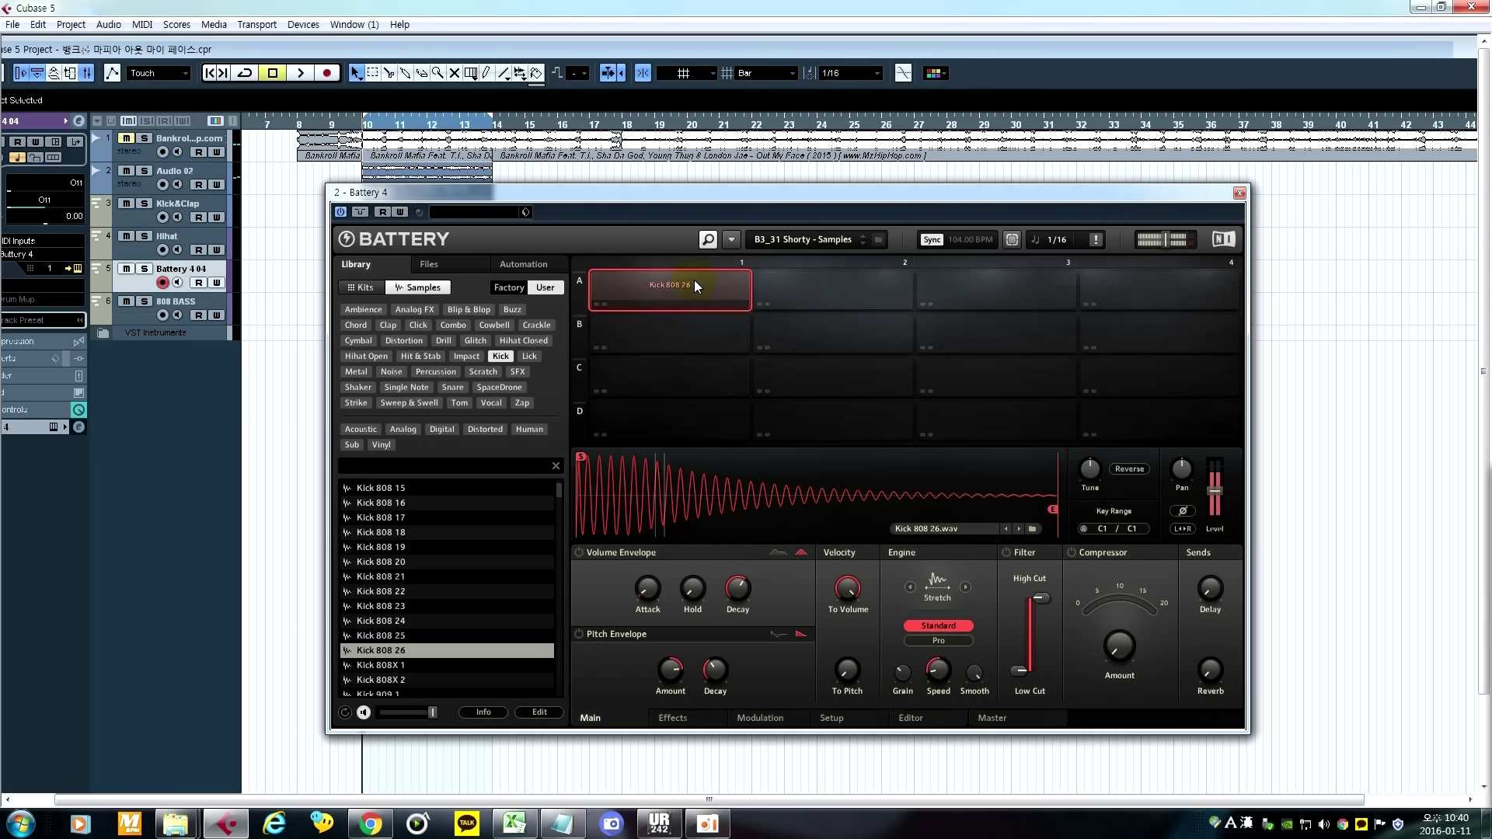
Step: Lower the Kick 808 26 cell's level a little further and audition the stretched sound
{"action": "left_click_drag", "start_coordinate": [1218, 488], "coordinate": [1216, 494]}
{"action": "left_click", "coordinate": [644, 284]}
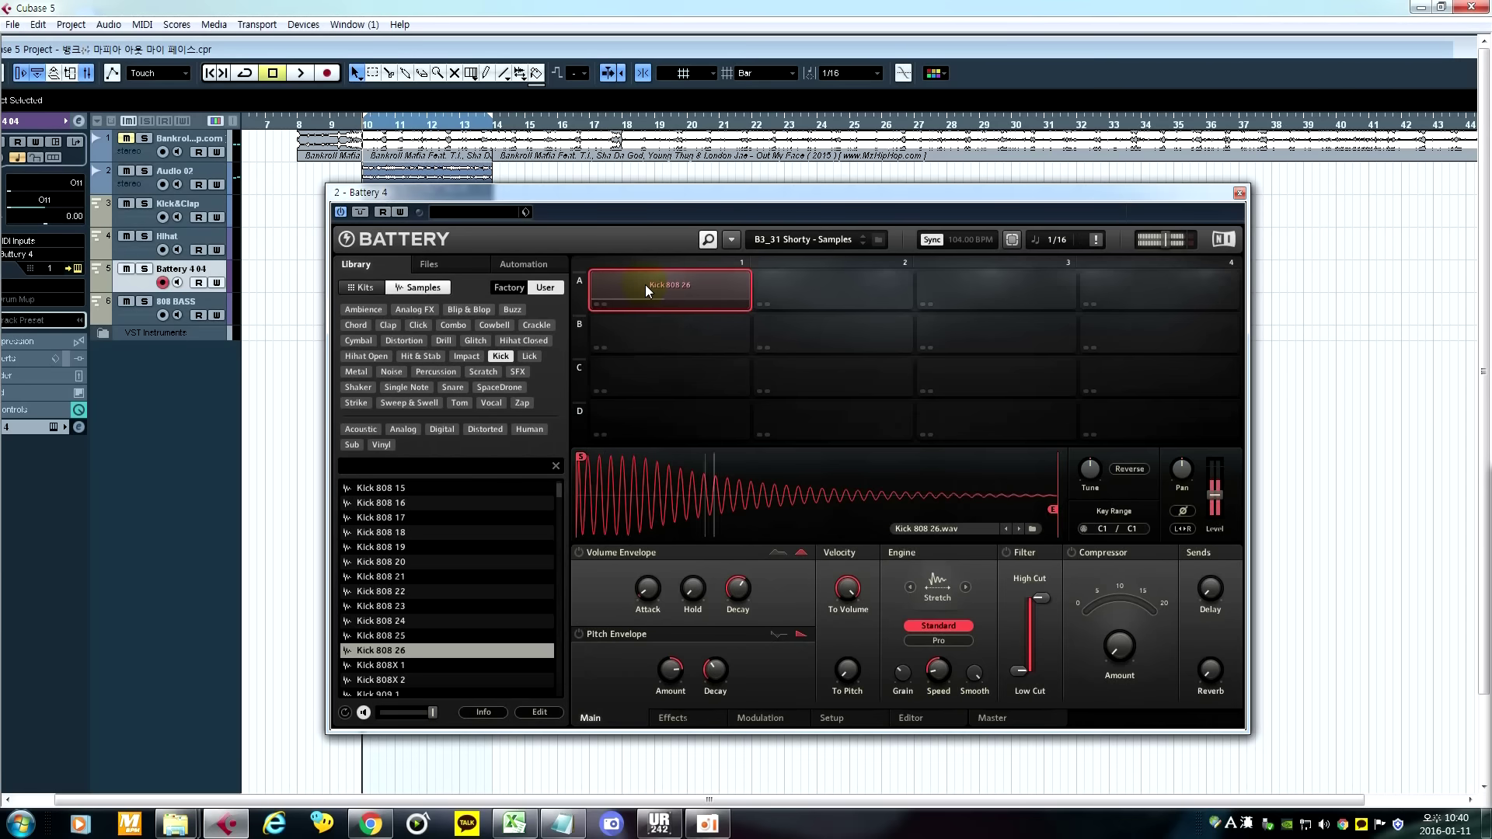
{"action": "left_click", "coordinate": [645, 285]}
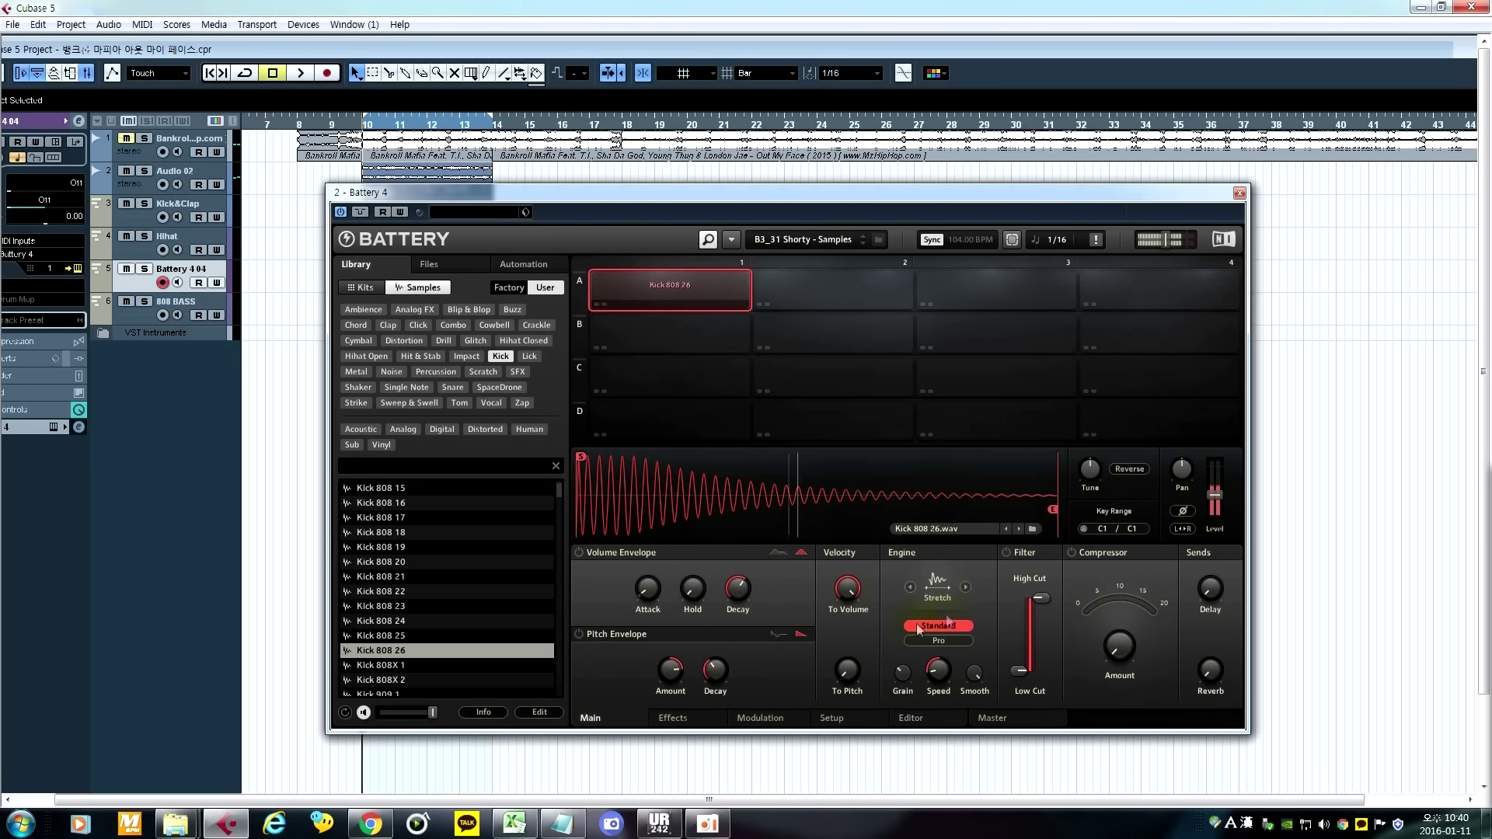
Step: Audition the stretched kick repeatedly and reduce the Stretch engine's speed further to lengthen the sound
{"action": "mouse_move", "coordinate": [955, 679]}
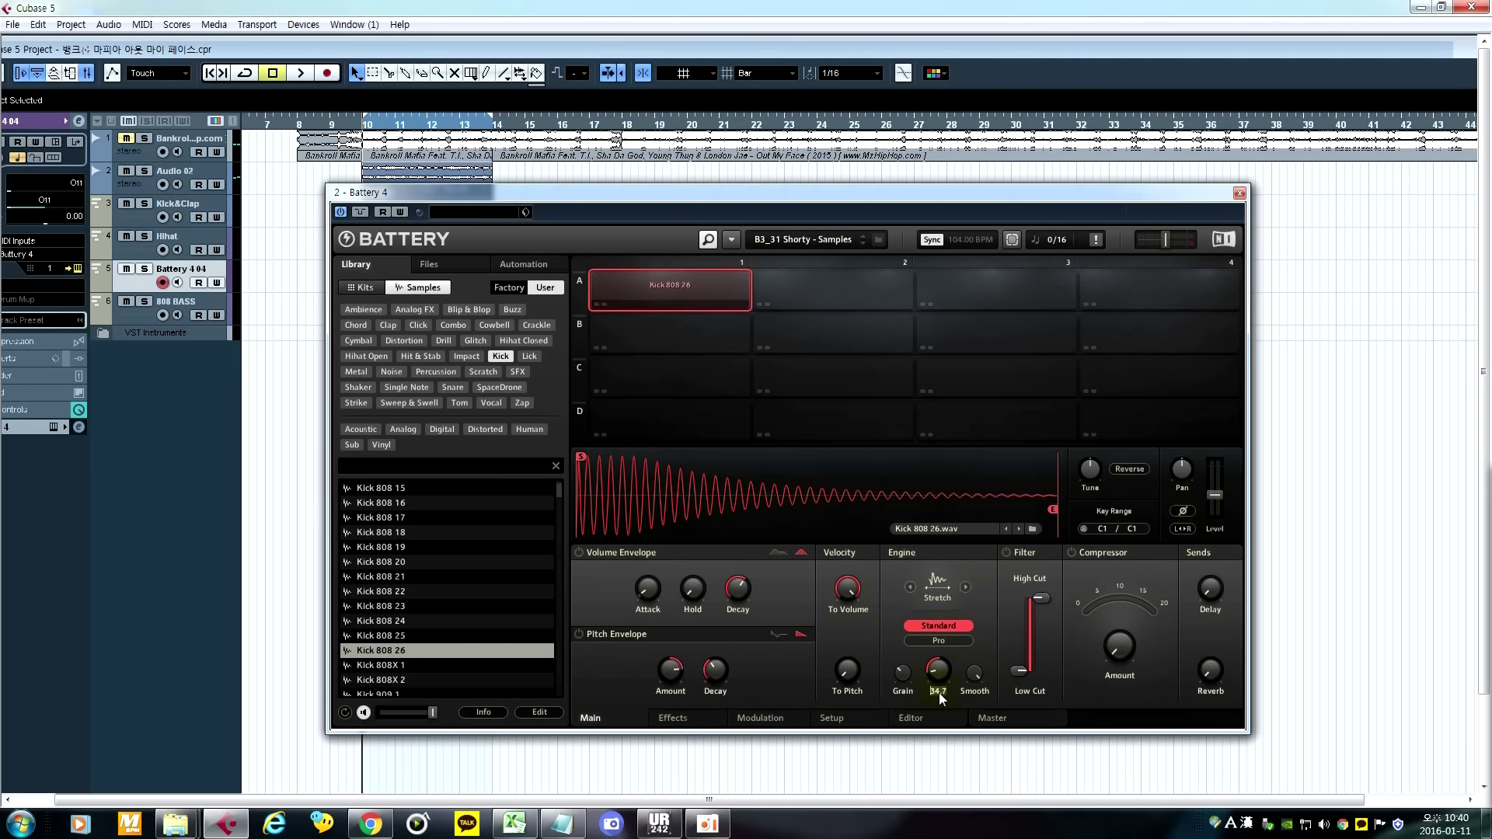
{"action": "mouse_move", "coordinate": [1012, 646]}
{"action": "left_click", "coordinate": [707, 283]}
{"action": "left_click", "coordinate": [707, 283]}
{"action": "left_click", "coordinate": [707, 283]}
{"action": "left_click", "coordinate": [707, 283]}
{"action": "left_click", "coordinate": [707, 283]}
{"action": "mouse_move", "coordinate": [940, 674]}
{"action": "left_click_drag", "start_coordinate": [939, 675], "coordinate": [933, 726]}
{"action": "left_click", "coordinate": [696, 296]}
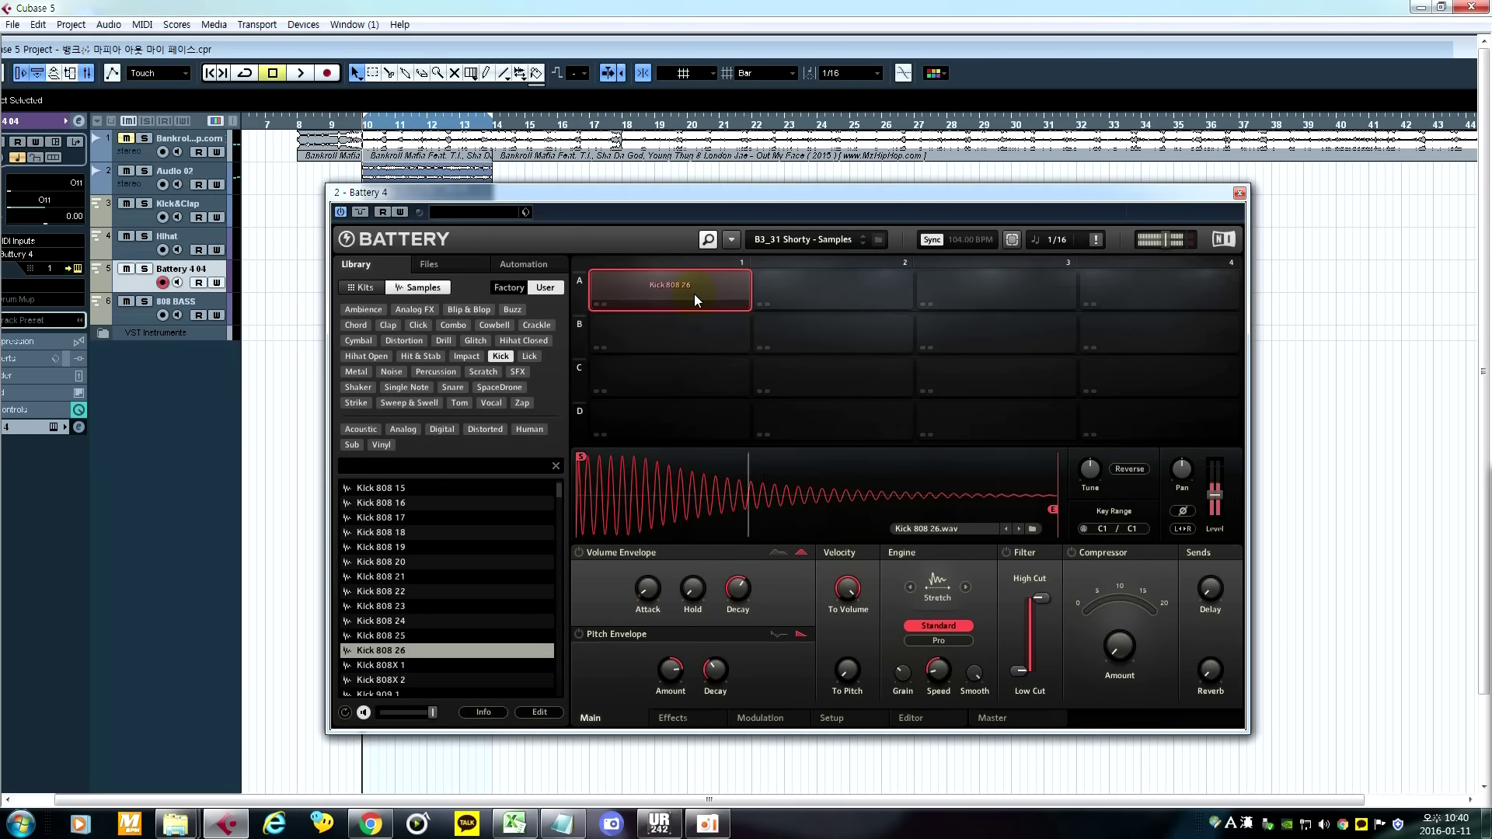
Step: Audition the Kick 808 26 cell with single and rapid repeated hits to check how its voices overlap
{"action": "left_click", "coordinate": [692, 295]}
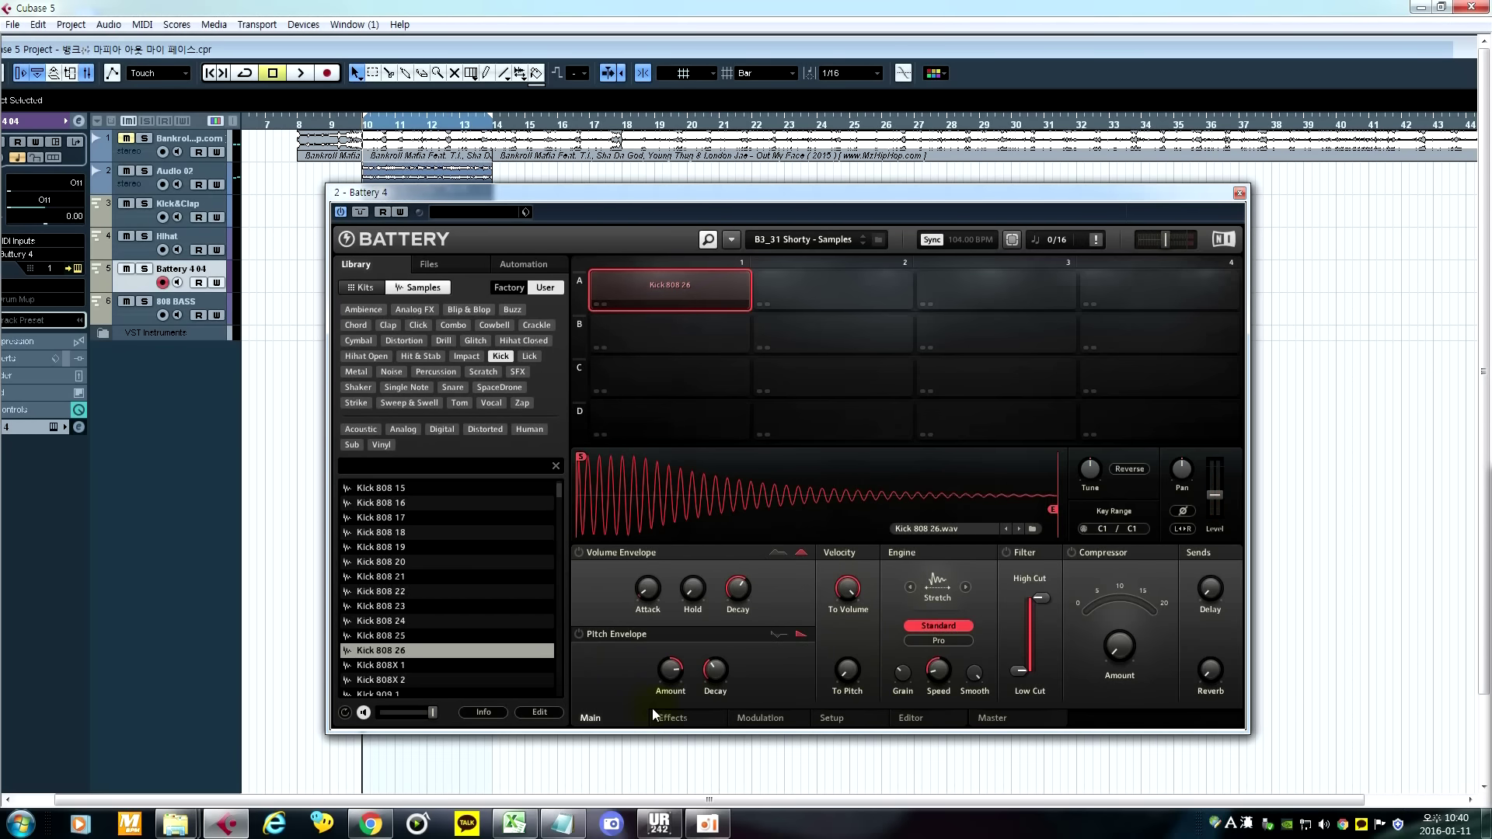
{"action": "left_click", "coordinate": [655, 285]}
{"action": "left_click", "coordinate": [655, 286]}
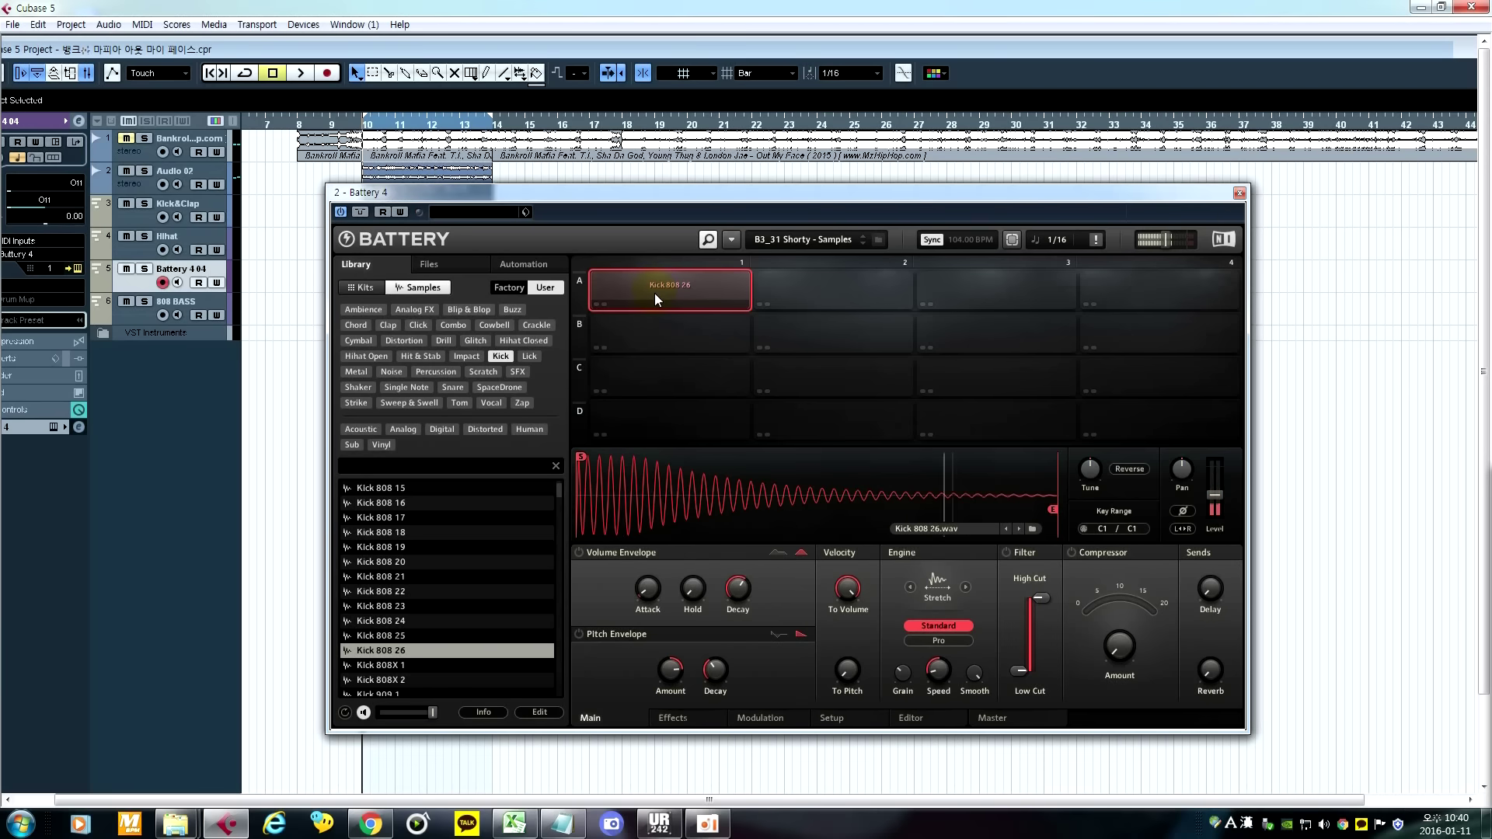
{"action": "left_click", "coordinate": [655, 295]}
{"action": "left_click", "coordinate": [655, 297]}
{"action": "left_click", "coordinate": [651, 300]}
{"action": "left_click", "coordinate": [685, 285]}
{"action": "left_click", "coordinate": [686, 284]}
{"action": "left_click", "coordinate": [686, 284]}
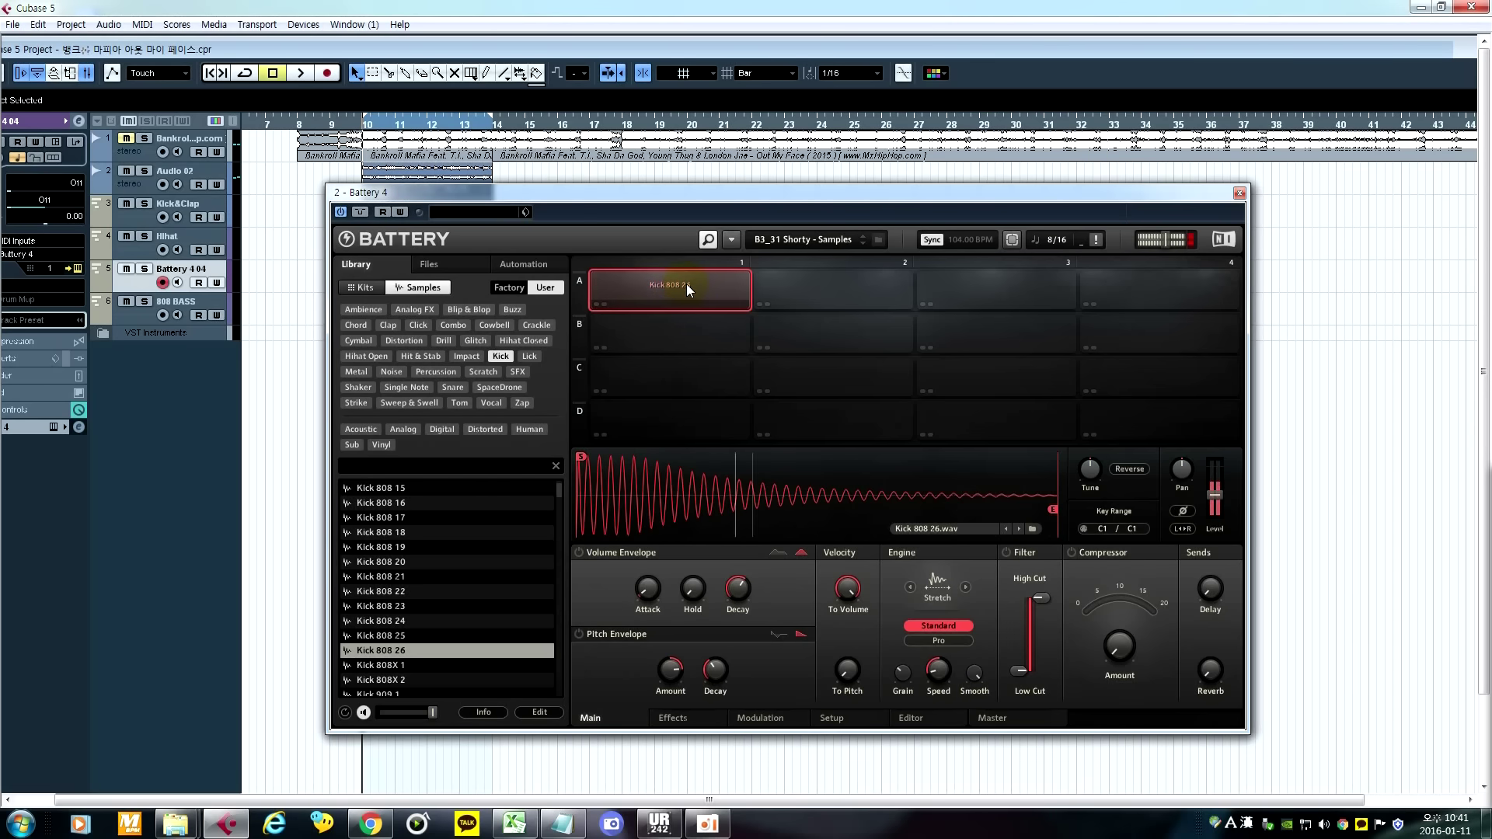
{"action": "left_click", "coordinate": [686, 283]}
{"action": "left_click", "coordinate": [687, 283]}
{"action": "left_click", "coordinate": [687, 283]}
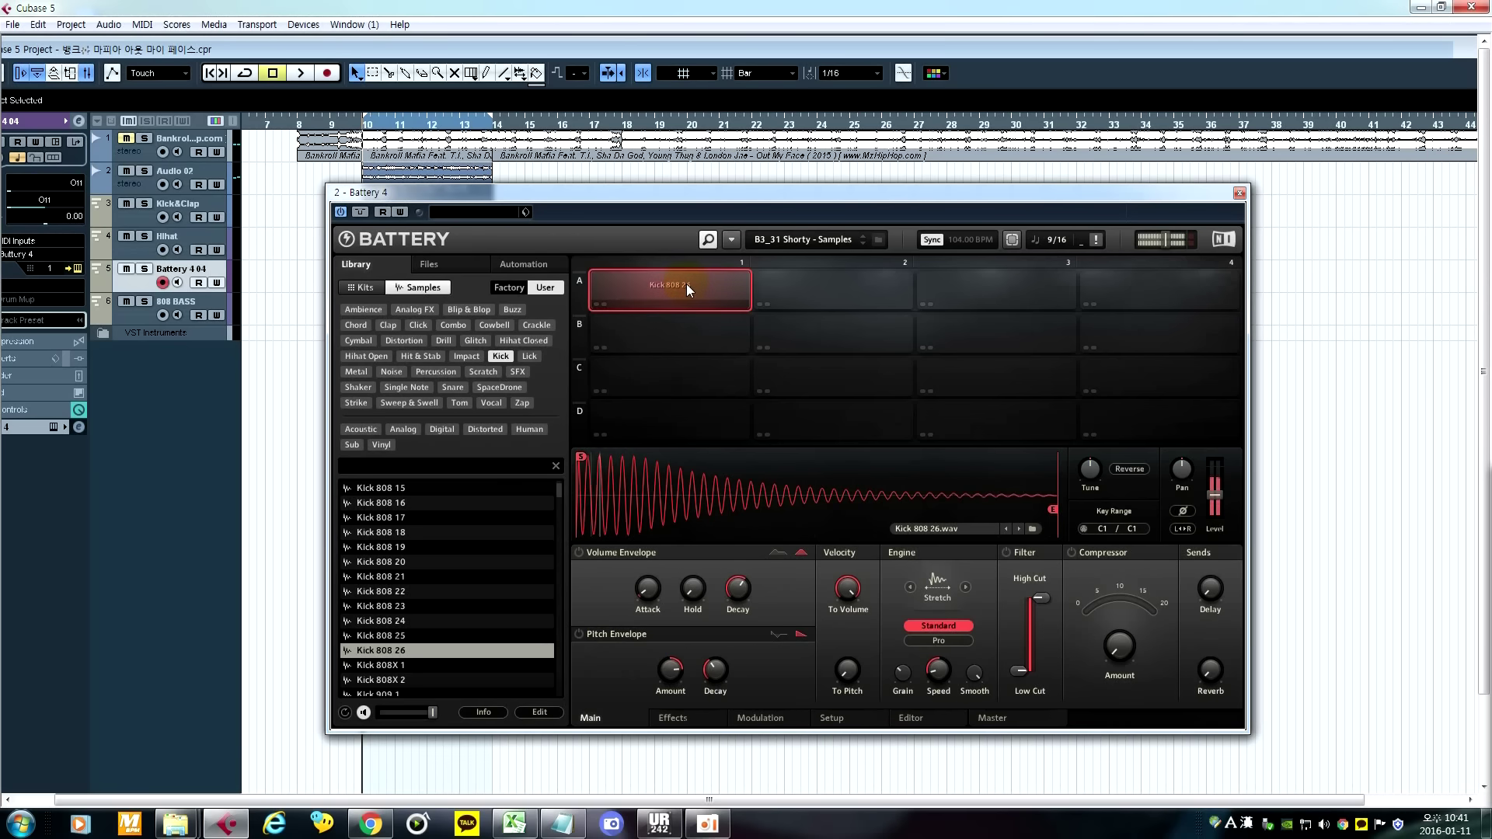
{"action": "left_click", "coordinate": [687, 282]}
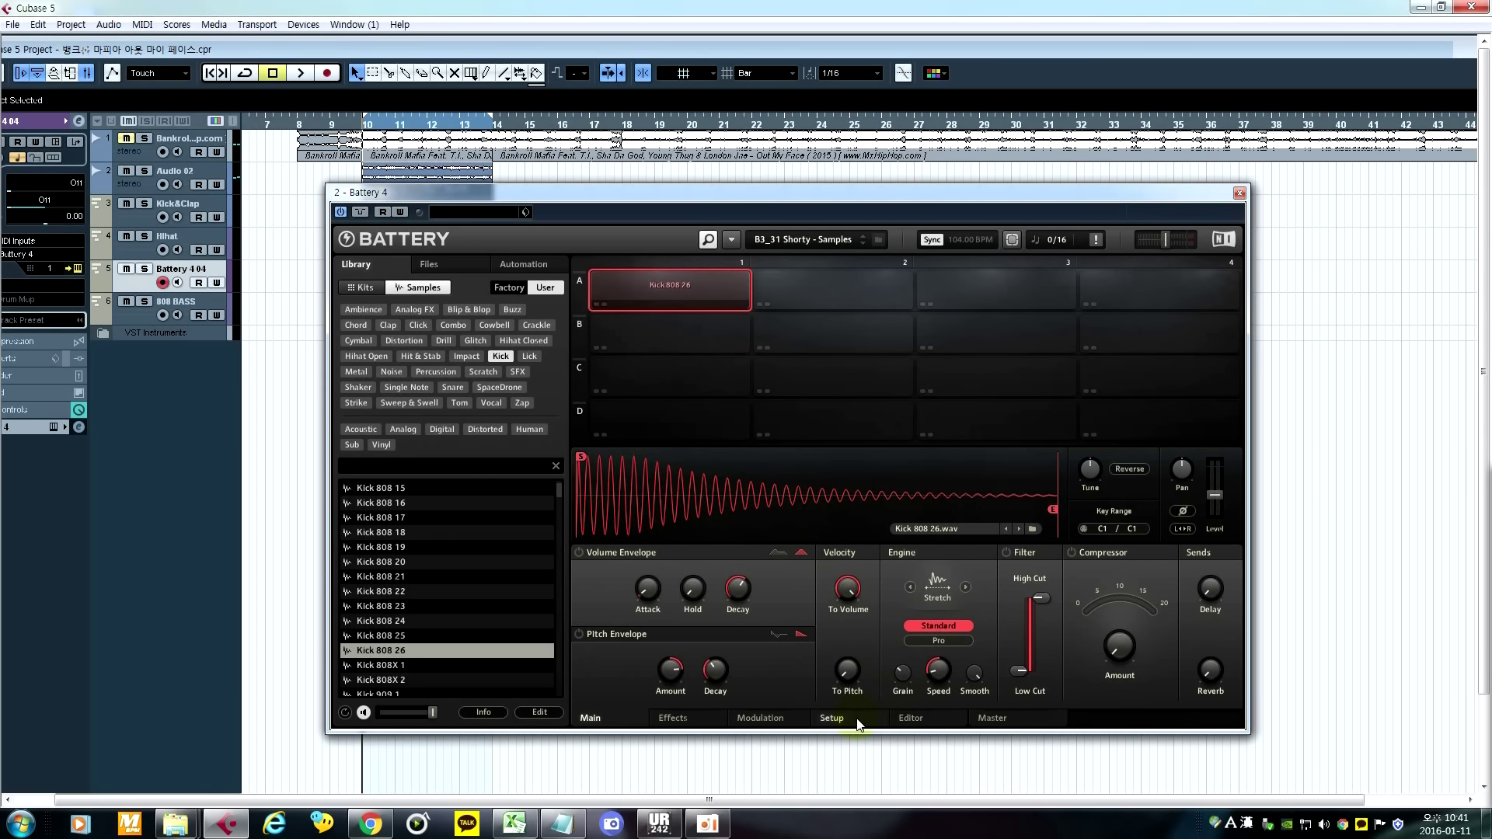
Step: Limit the Kit voice group to 1 voice in the kick cell's setup settings and audition the kick
{"action": "left_click", "coordinate": [832, 717]}
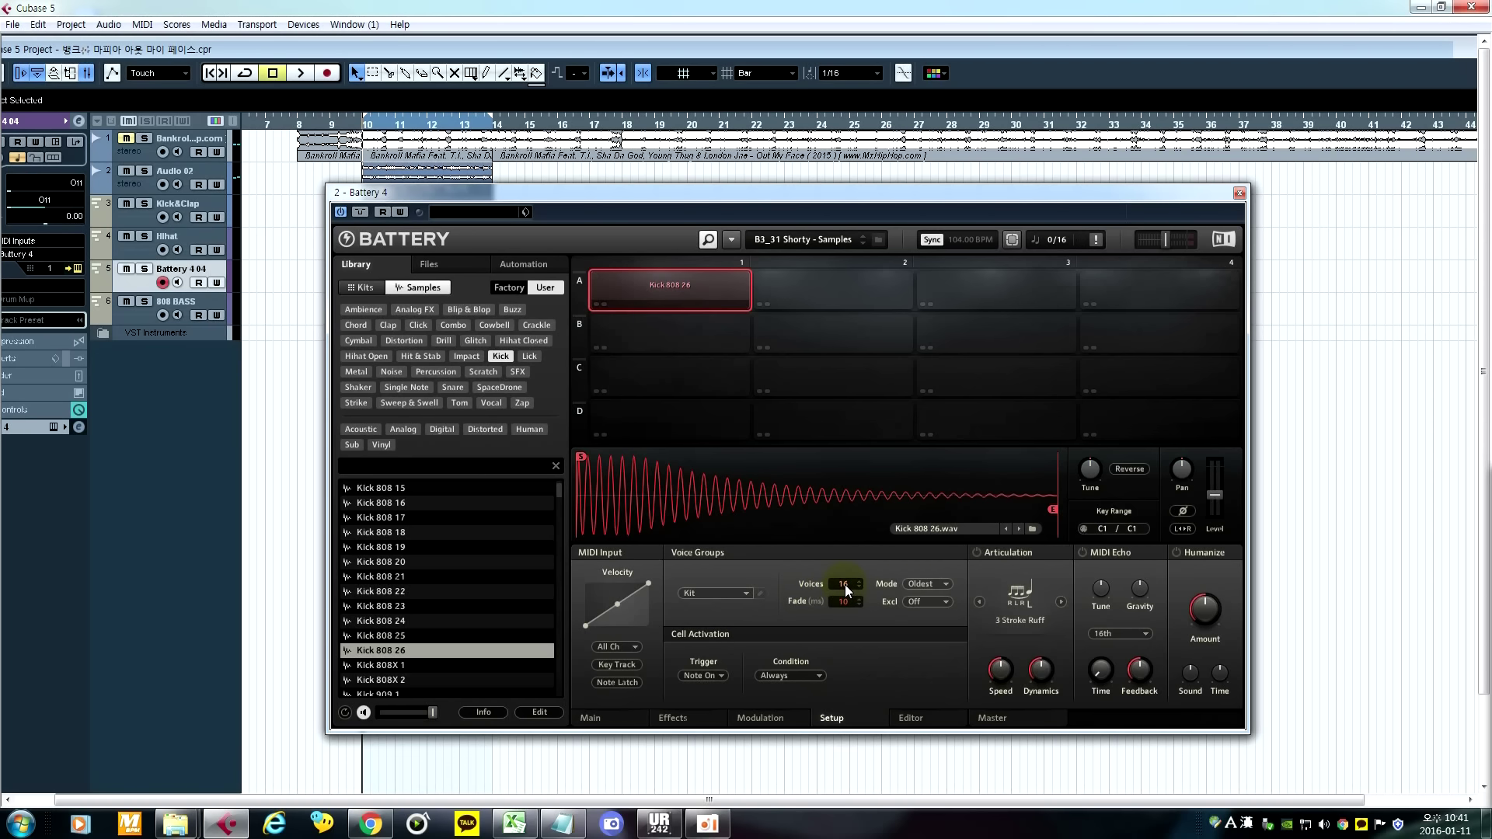
{"action": "left_click_drag", "start_coordinate": [845, 584], "coordinate": [858, 680]}
{"action": "left_click", "coordinate": [673, 291]}
{"action": "left_click", "coordinate": [746, 303]}
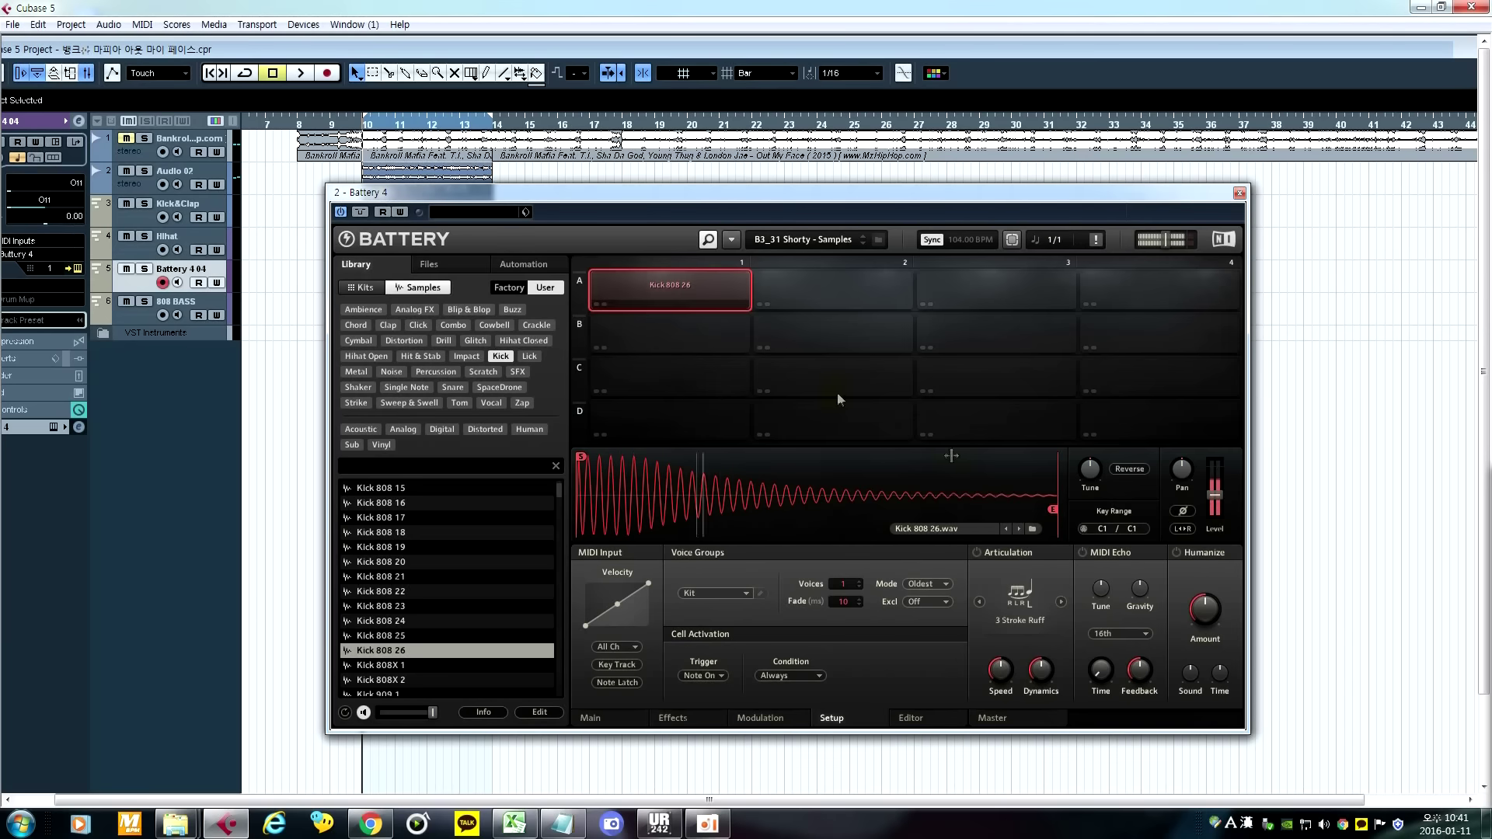
{"action": "left_click", "coordinate": [682, 288]}
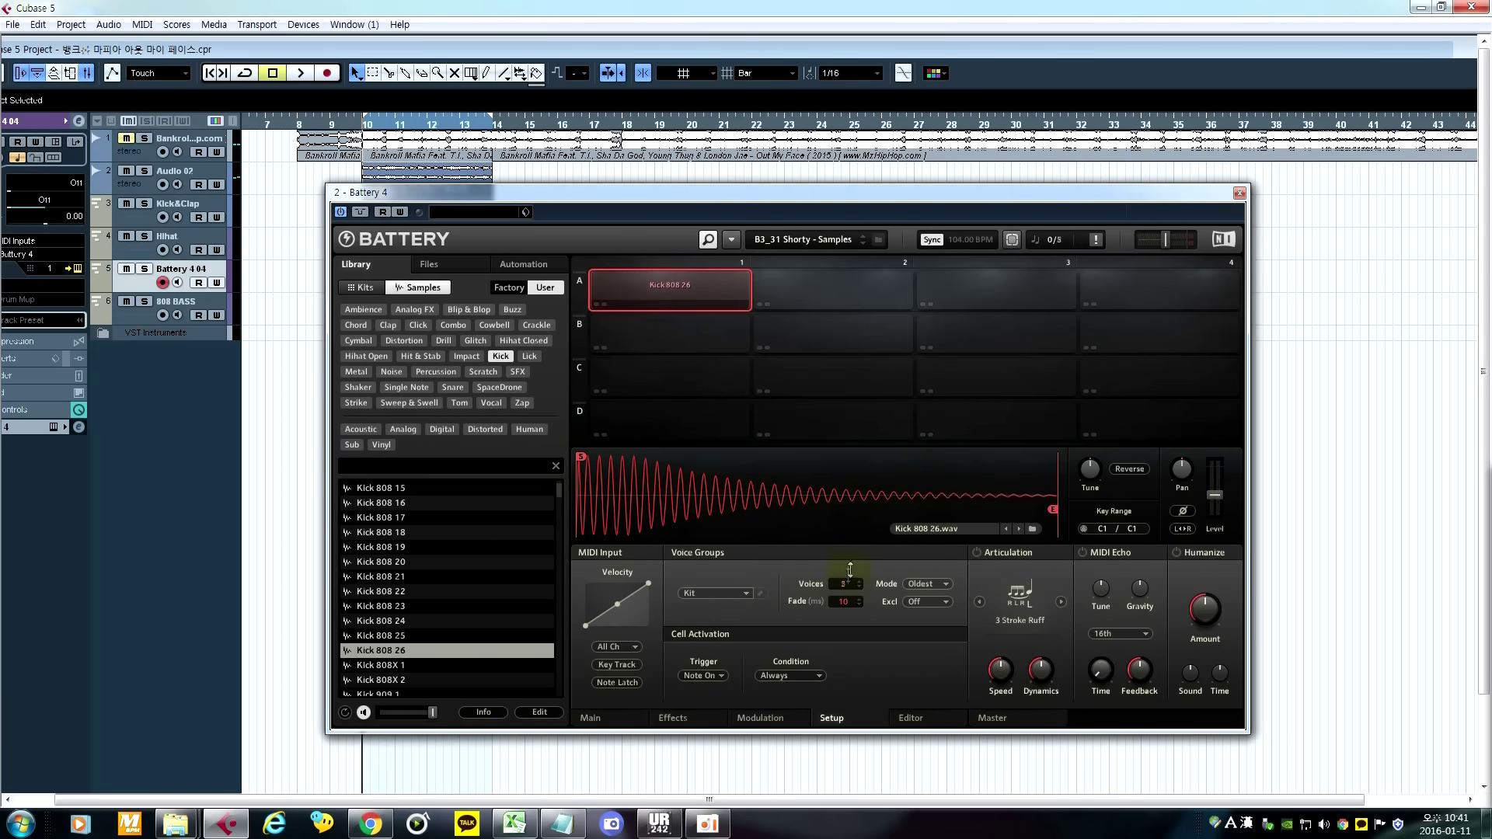
Step: Raise the Kit voice group to 10 voices and audition the kick with repeated hits for comparison
{"action": "left_click", "coordinate": [683, 277]}
{"action": "left_click", "coordinate": [683, 286]}
{"action": "left_click", "coordinate": [683, 286]}
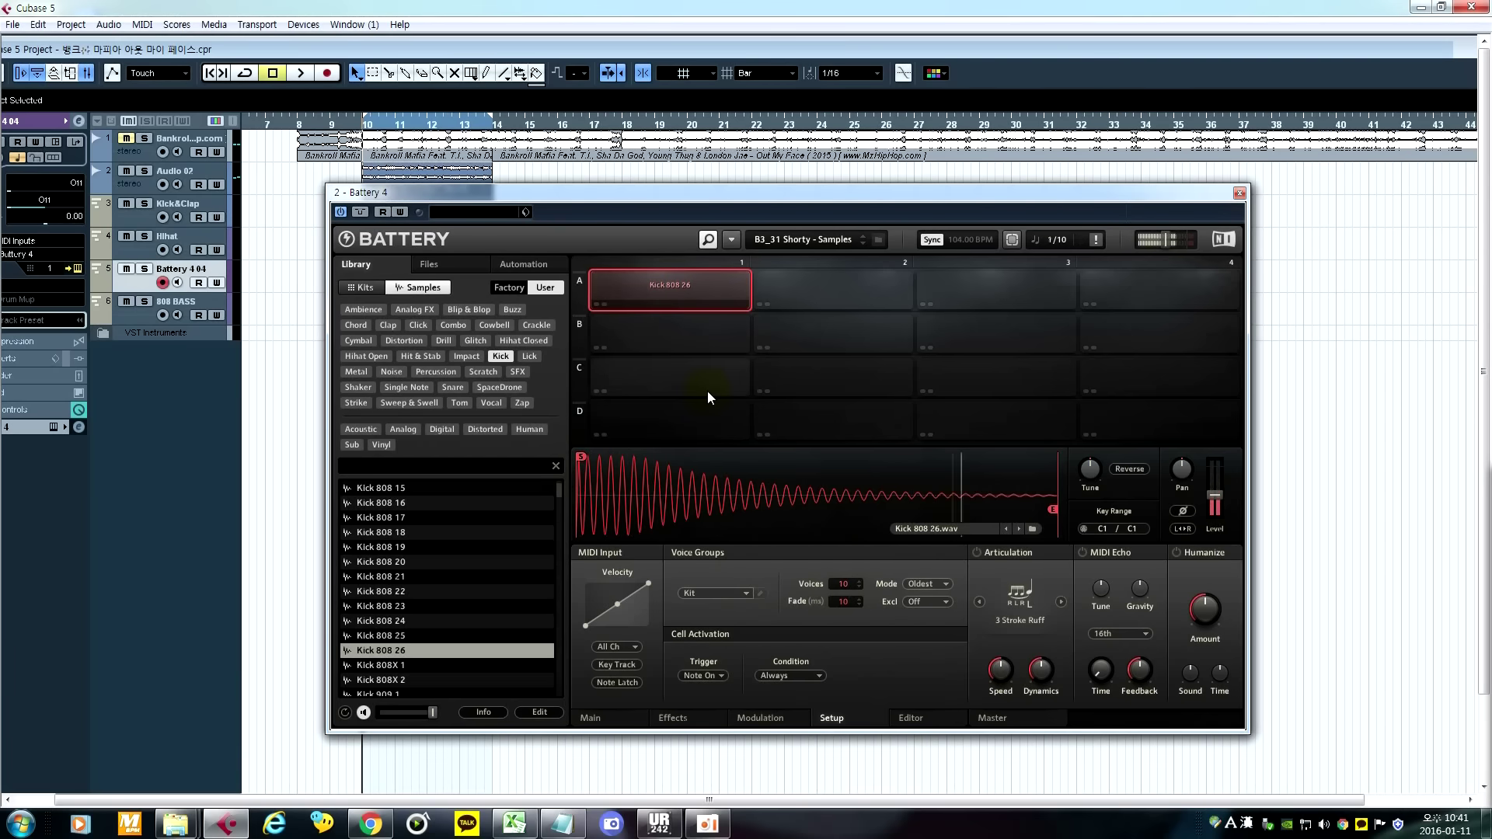
{"action": "left_click", "coordinate": [671, 280]}
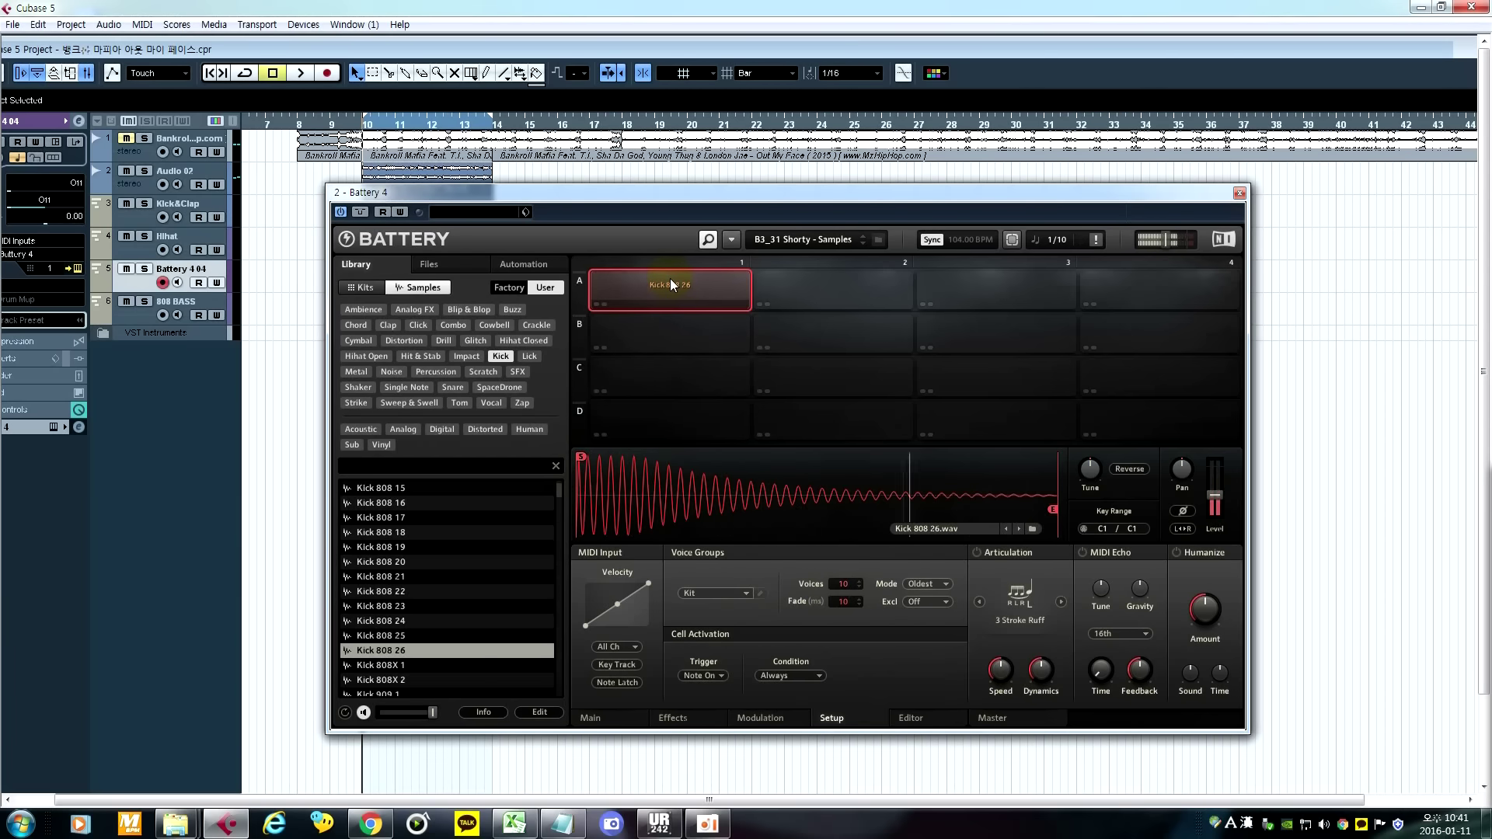
{"action": "left_click", "coordinate": [669, 278]}
{"action": "left_click", "coordinate": [665, 283]}
{"action": "left_click", "coordinate": [666, 282]}
Step: Return the Kit voice group to 1 voice and audition the kick again
{"action": "left_click_drag", "start_coordinate": [847, 587], "coordinate": [847, 622]}
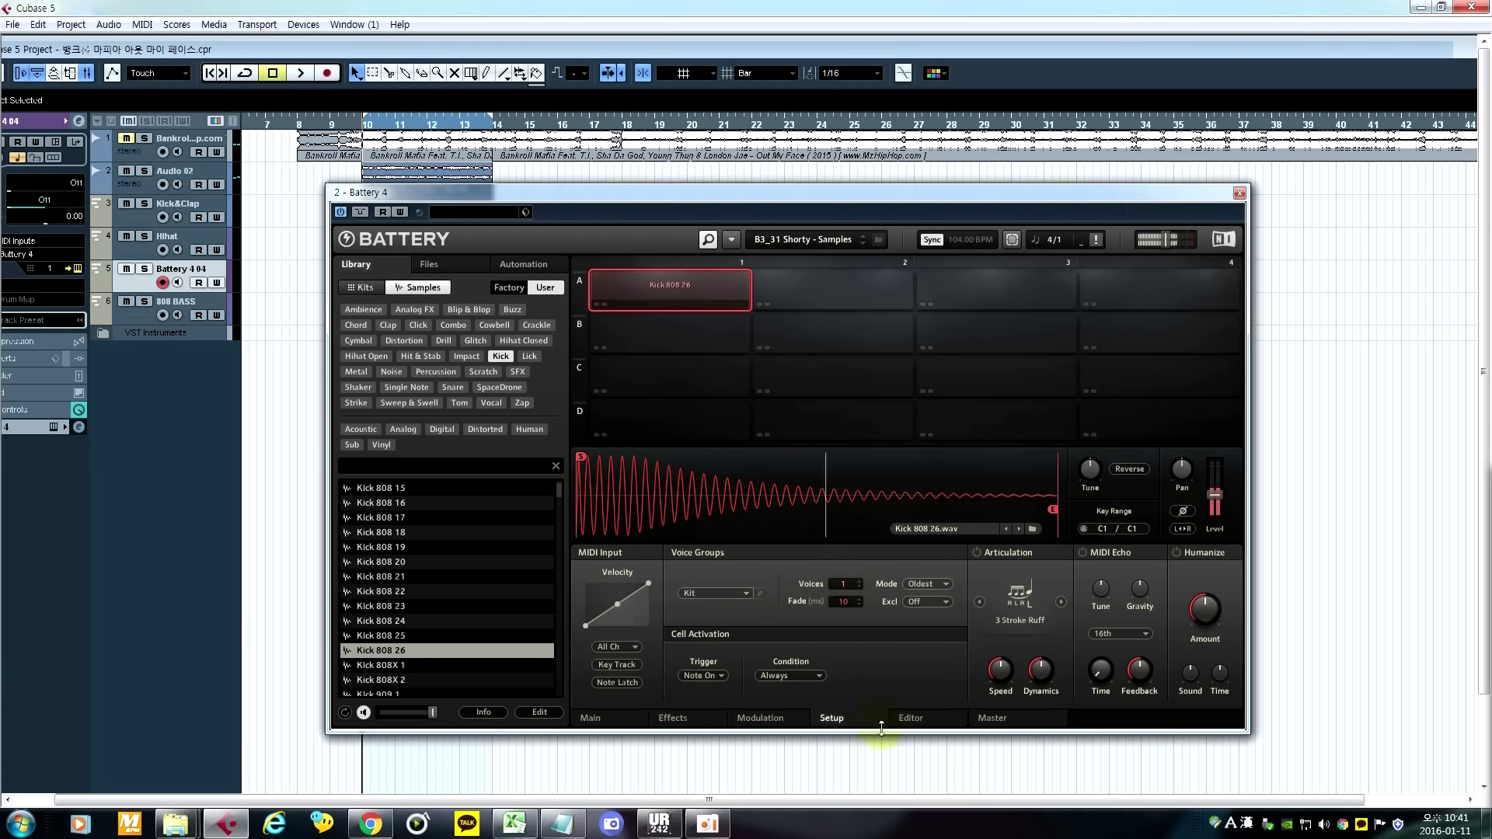
{"action": "left_click", "coordinate": [654, 293]}
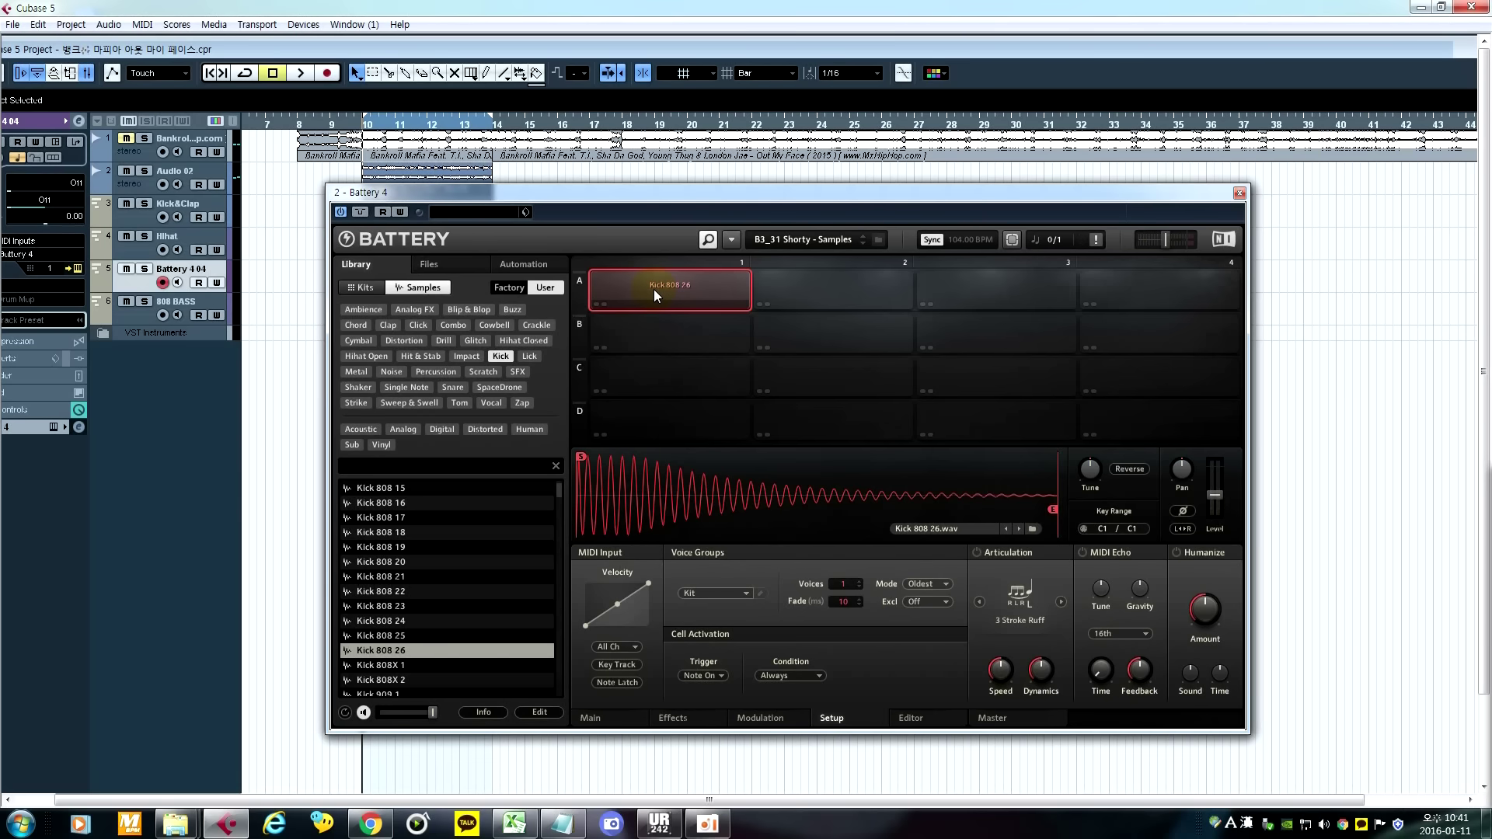
{"action": "left_click", "coordinate": [654, 289]}
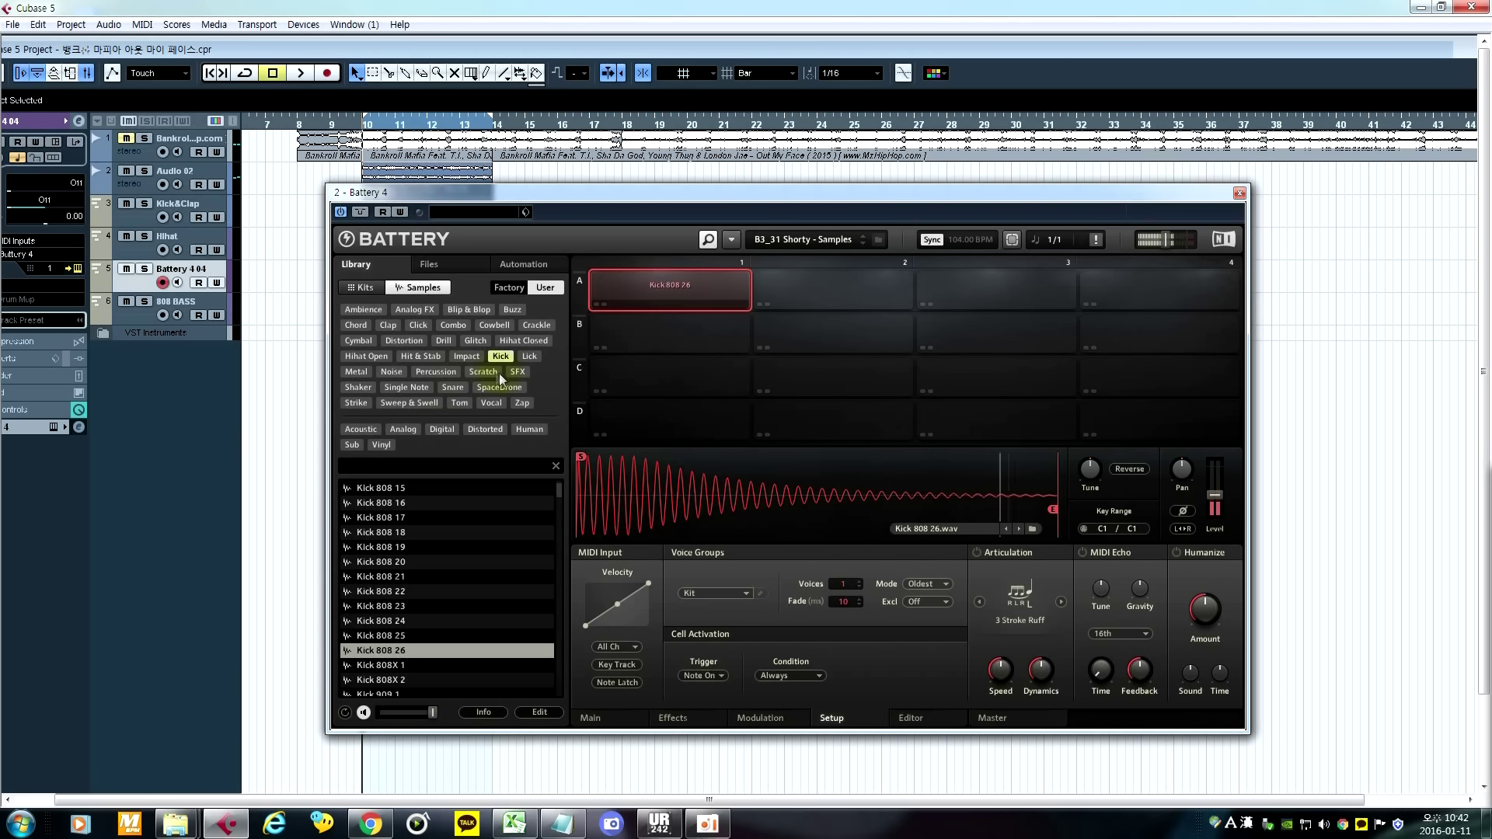
Step: Load the factory sample Clap 808 1 V1 into cell A2 and raise the Kit voice group to 11 voices
{"action": "left_click", "coordinate": [388, 327]}
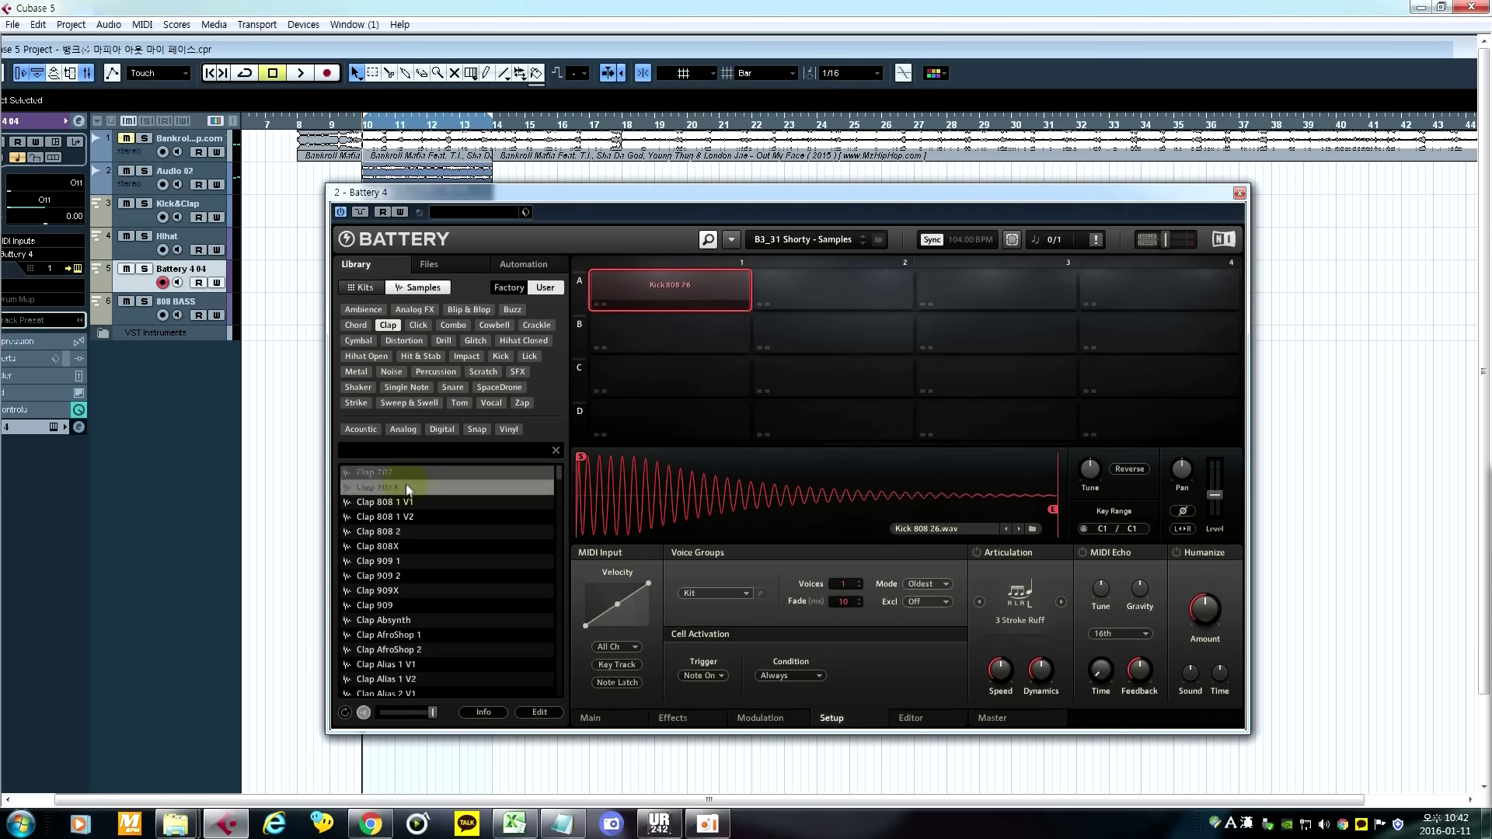
{"action": "left_click_drag", "start_coordinate": [396, 502], "coordinate": [841, 295]}
{"action": "left_click", "coordinate": [676, 302]}
{"action": "left_click_drag", "start_coordinate": [844, 585], "coordinate": [850, 573]}
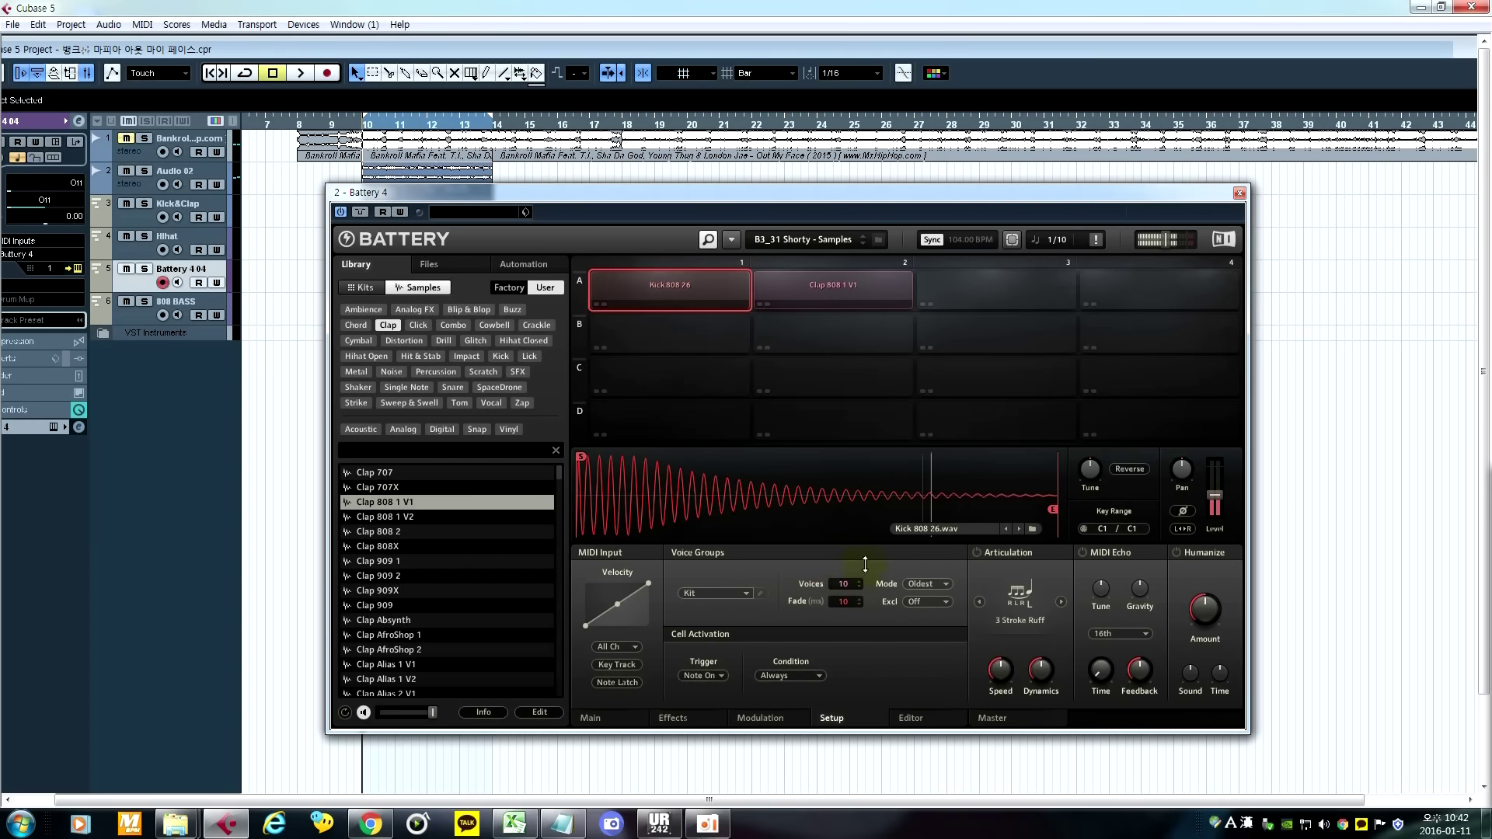
{"action": "left_click", "coordinate": [707, 367]}
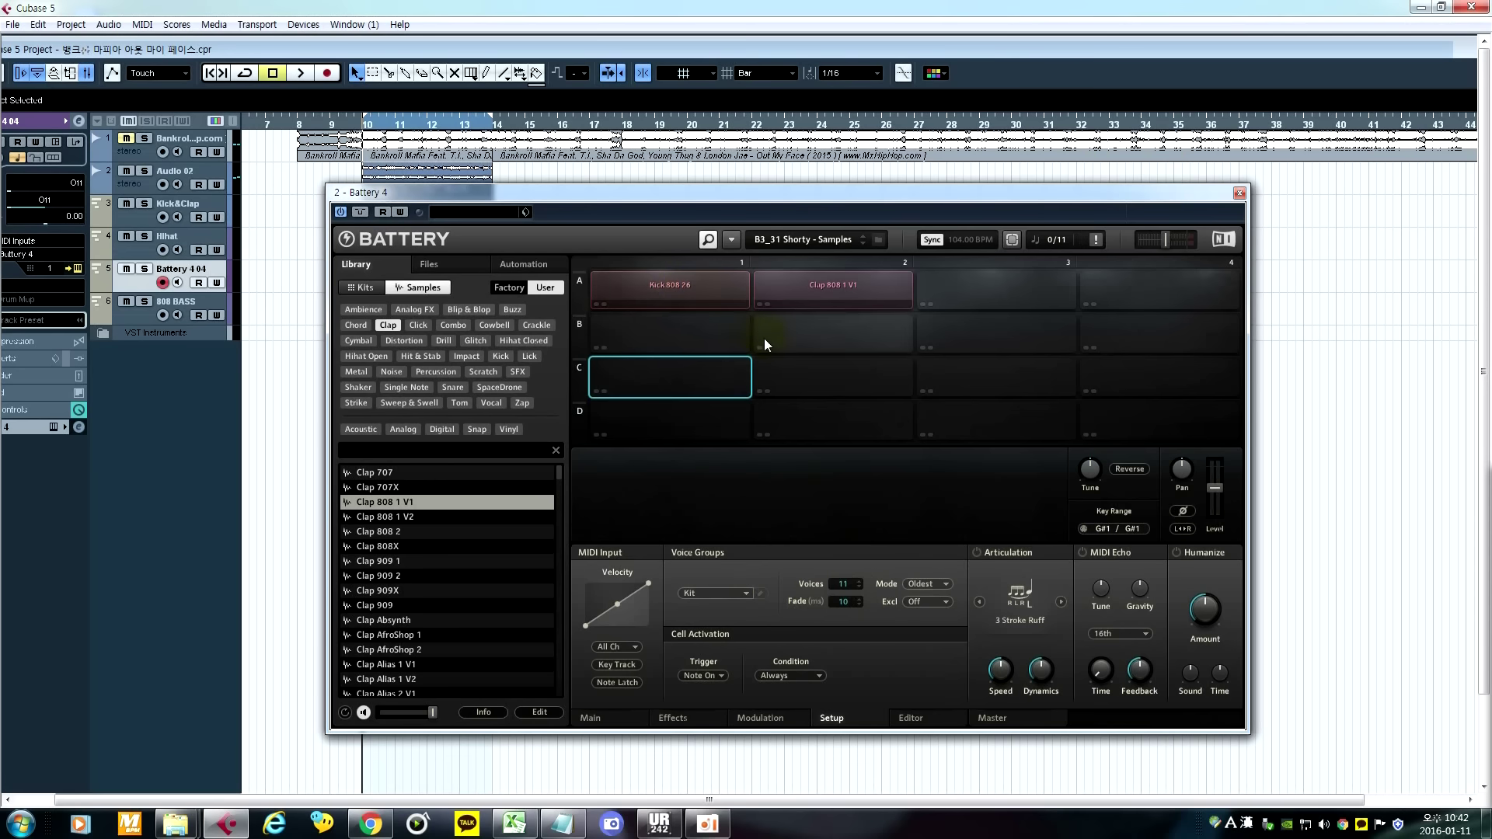
Step: Set the Kit voice group to 1 voice and remove the clap sample from cell A2
{"action": "left_click", "coordinate": [692, 287]}
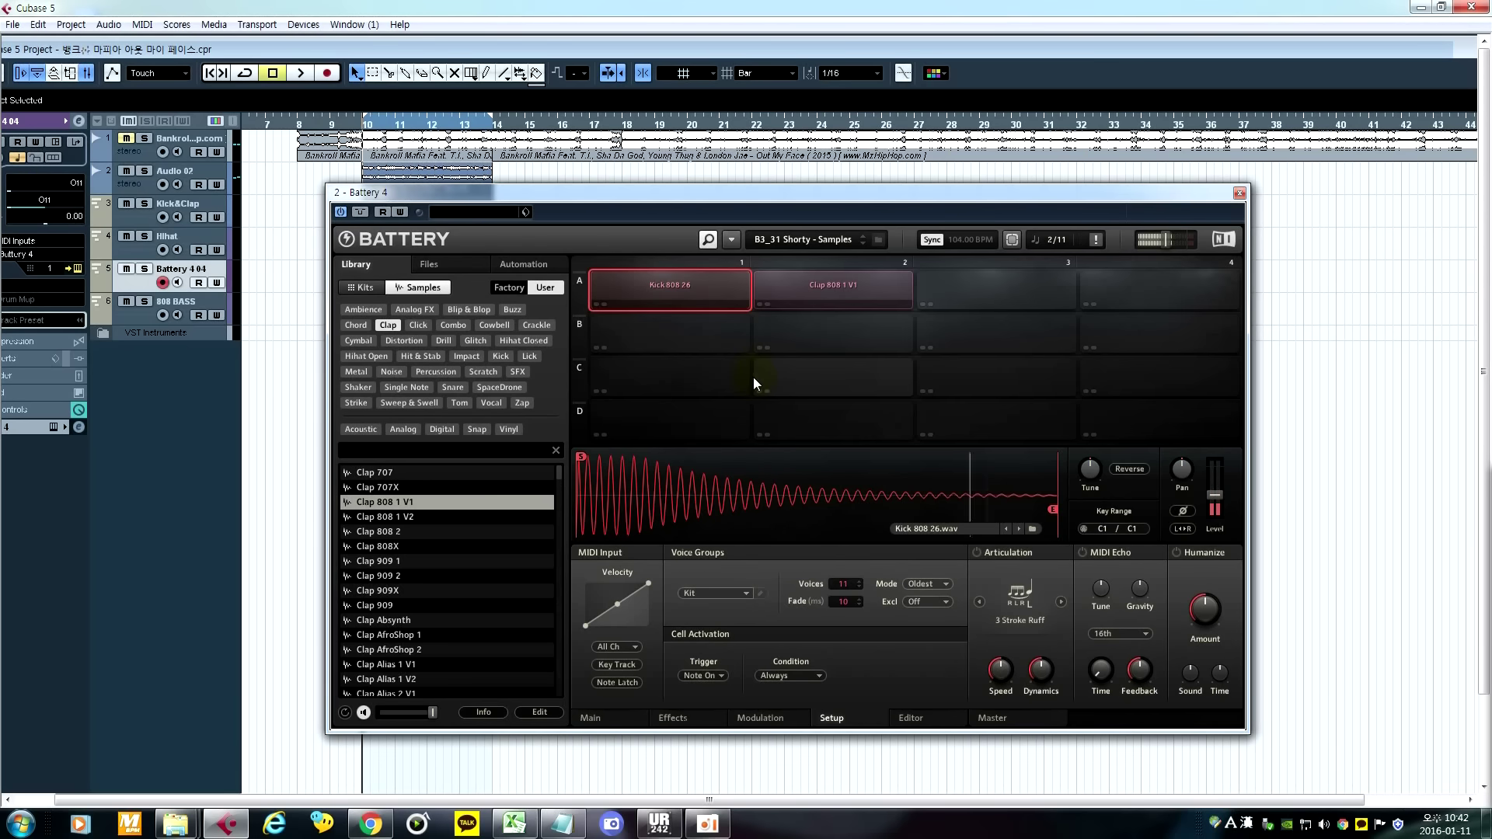
{"action": "left_click_drag", "start_coordinate": [847, 586], "coordinate": [874, 763]}
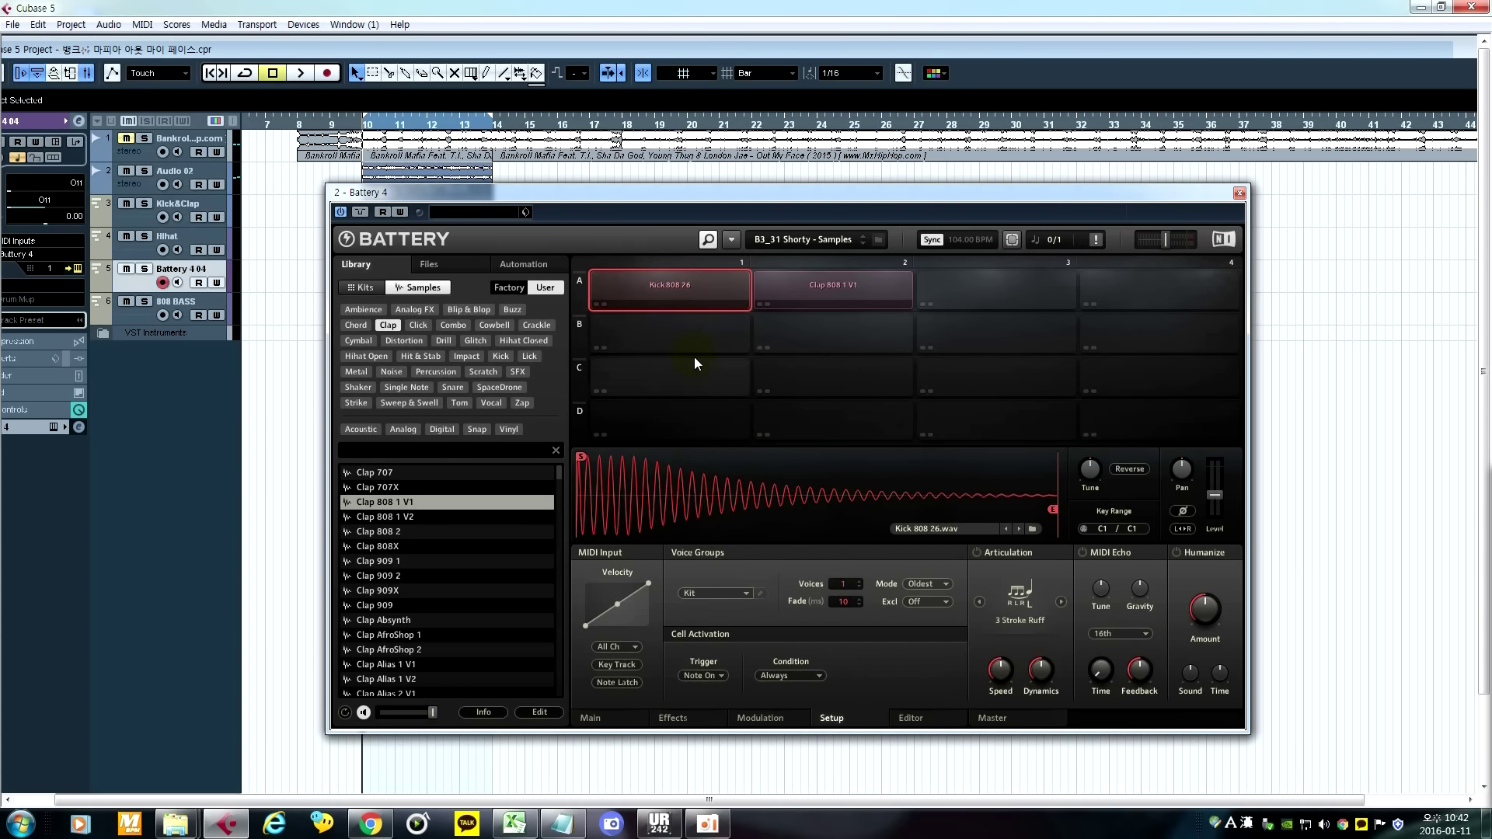
{"action": "left_click", "coordinate": [691, 331]}
{"action": "left_click", "coordinate": [815, 336]}
{"action": "left_click_drag", "start_coordinate": [883, 289], "coordinate": [766, 289]}
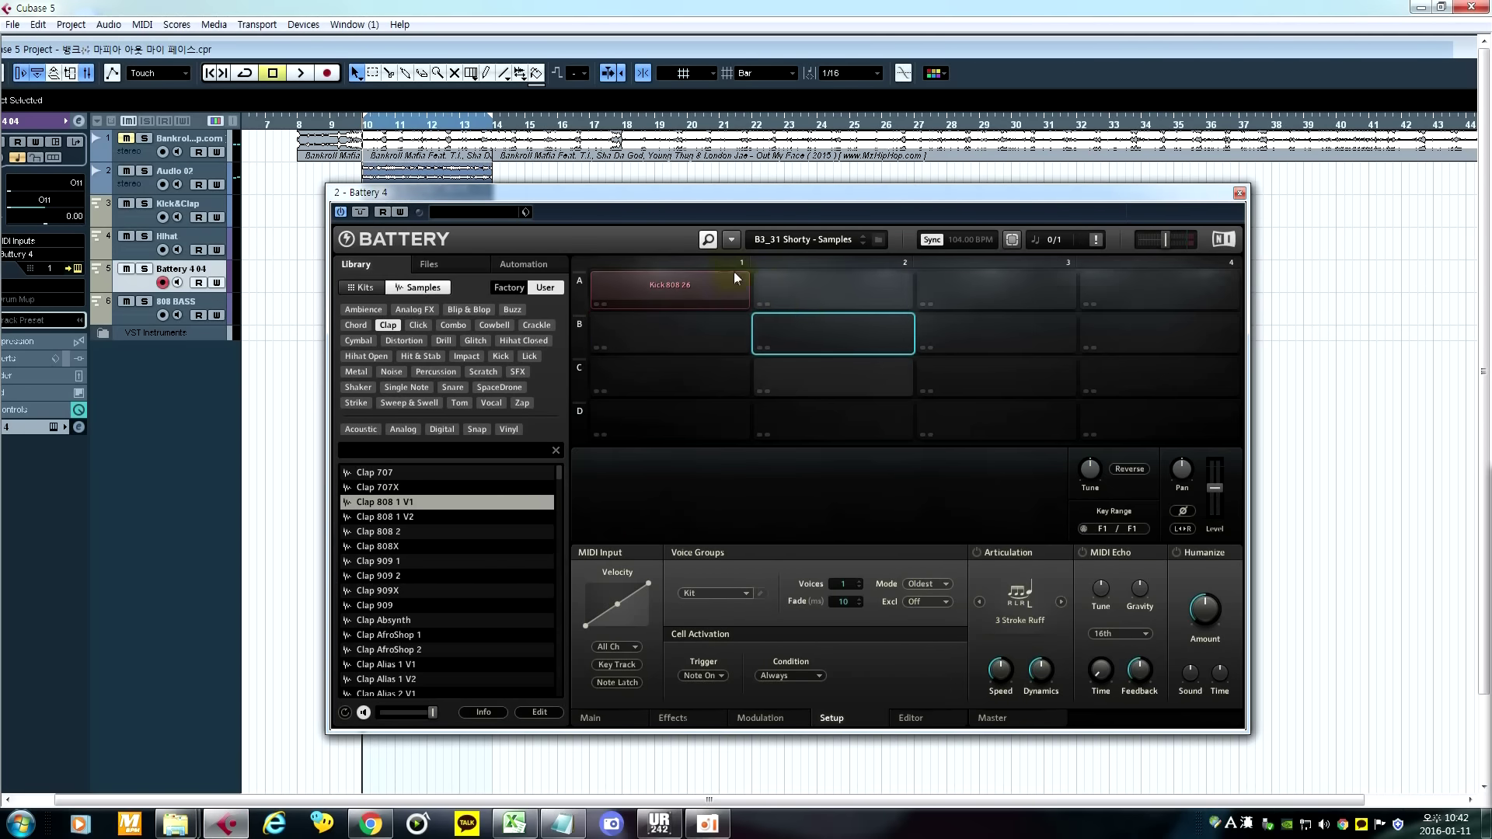
{"action": "left_click", "coordinate": [699, 277]}
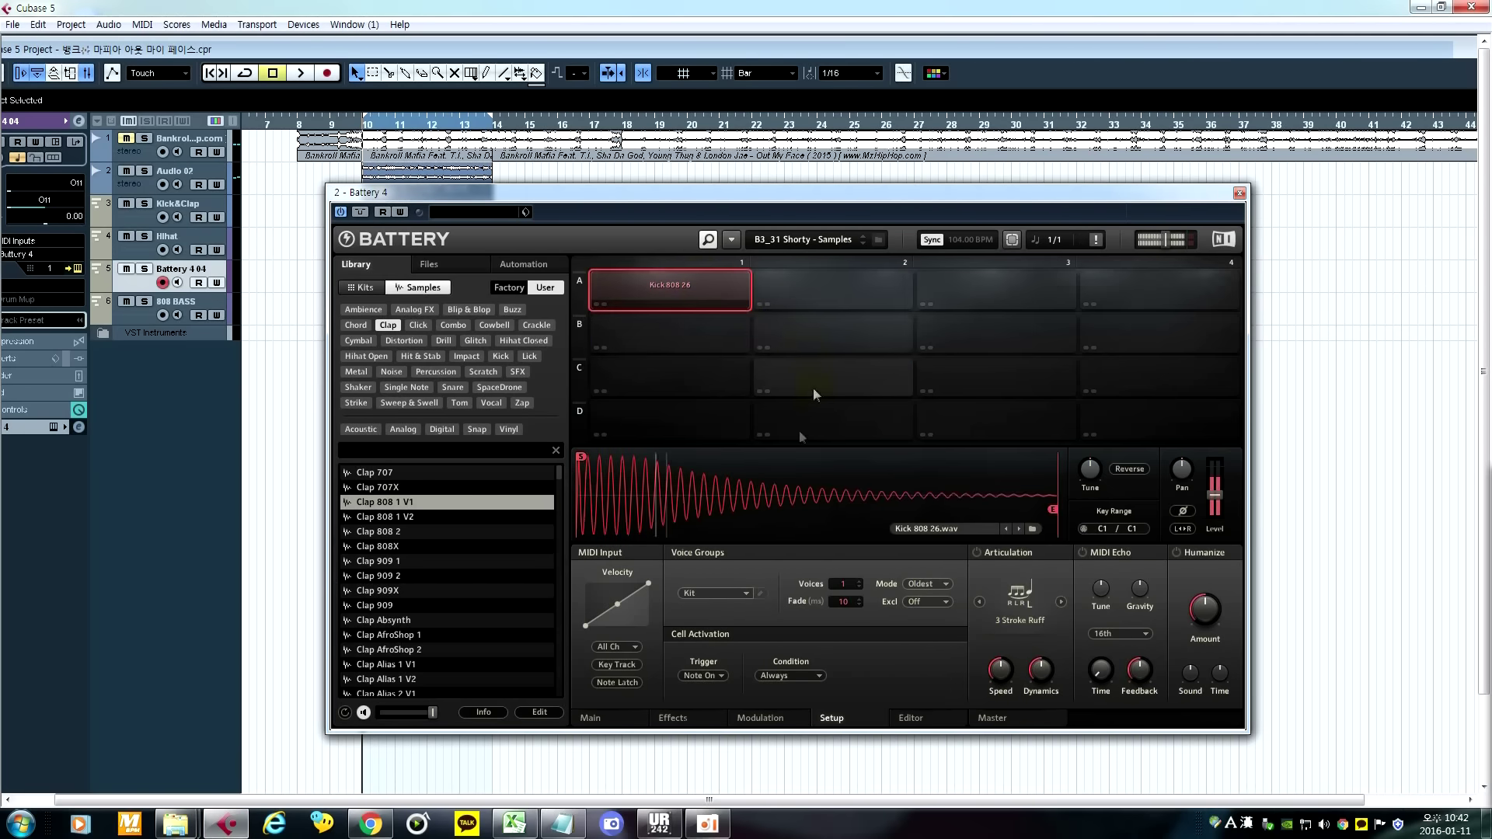
Step: Return to the kick cell's main sound parameters and audition Kick 808 26 several times
{"action": "left_click", "coordinate": [600, 722]}
{"action": "left_click", "coordinate": [677, 274]}
{"action": "left_click", "coordinate": [673, 305]}
{"action": "left_click", "coordinate": [617, 282]}
Step: Solo the reference song track and play it briefly from bar 10
{"action": "left_click", "coordinate": [144, 138]}
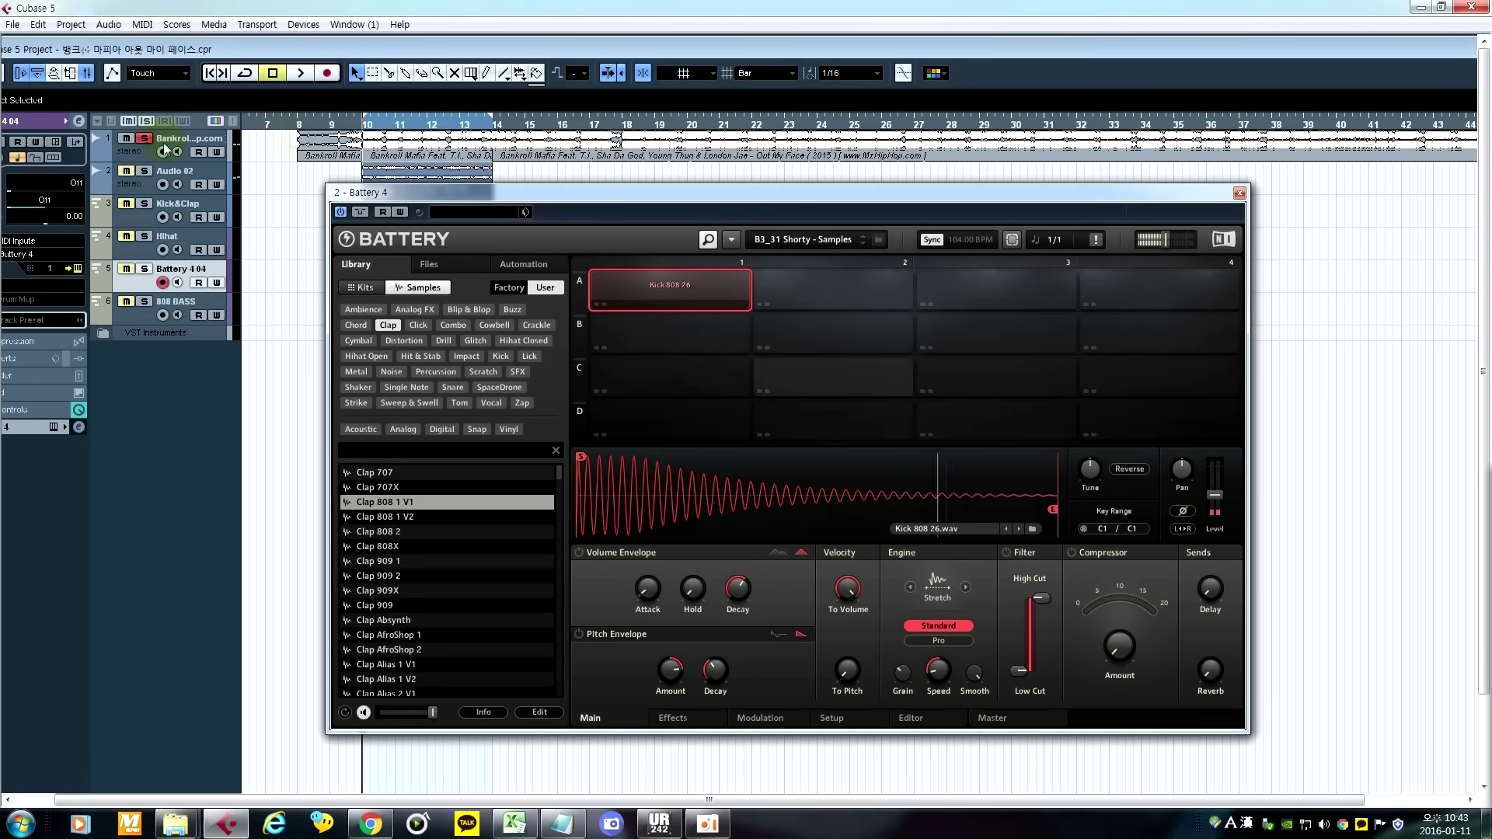
{"action": "scroll", "coordinate": [356, 143], "scroll_direction": "up", "scroll_amount": 2}
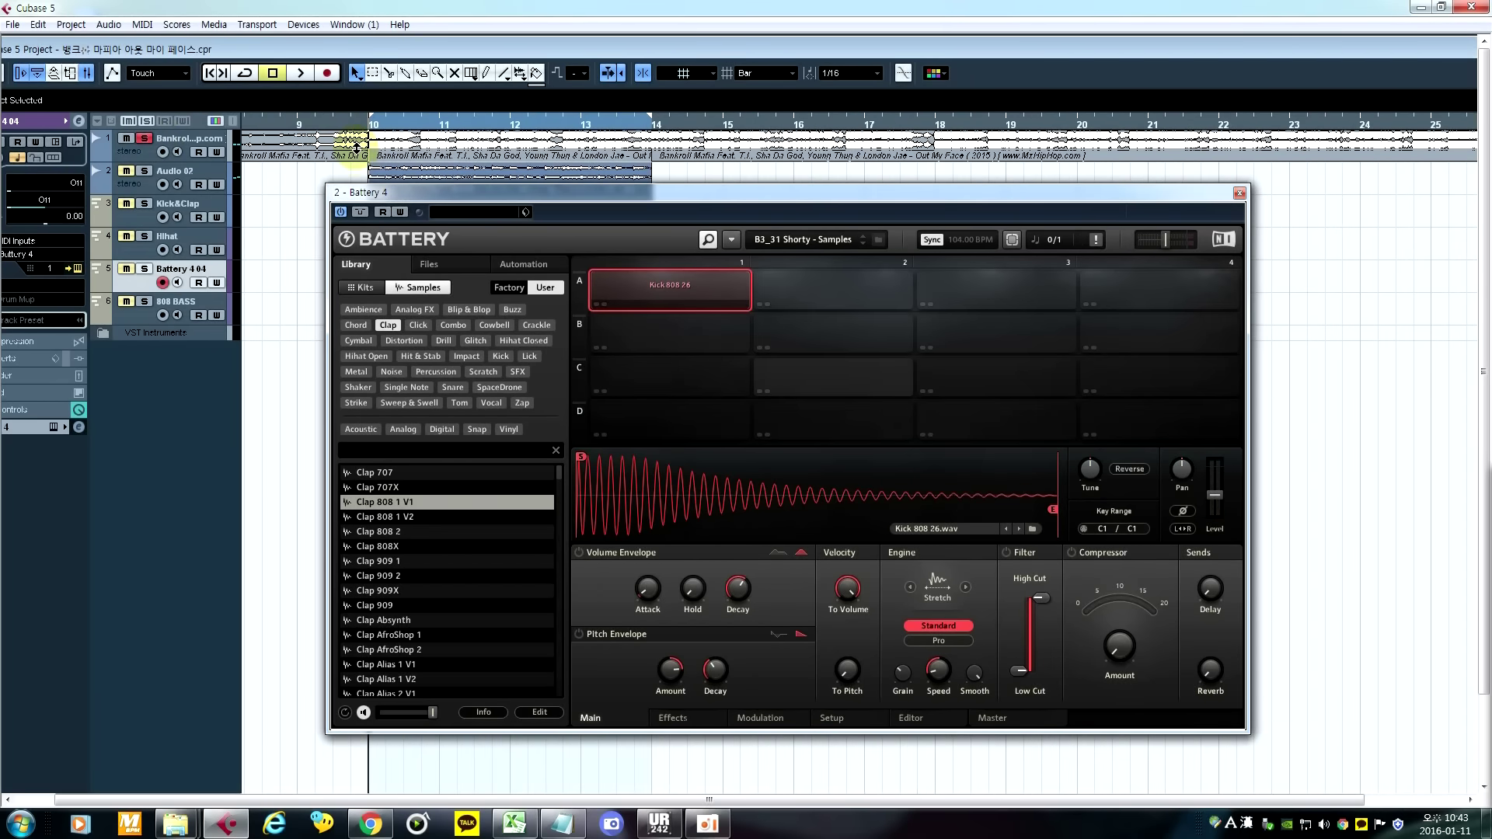
{"action": "key", "text": "space"}
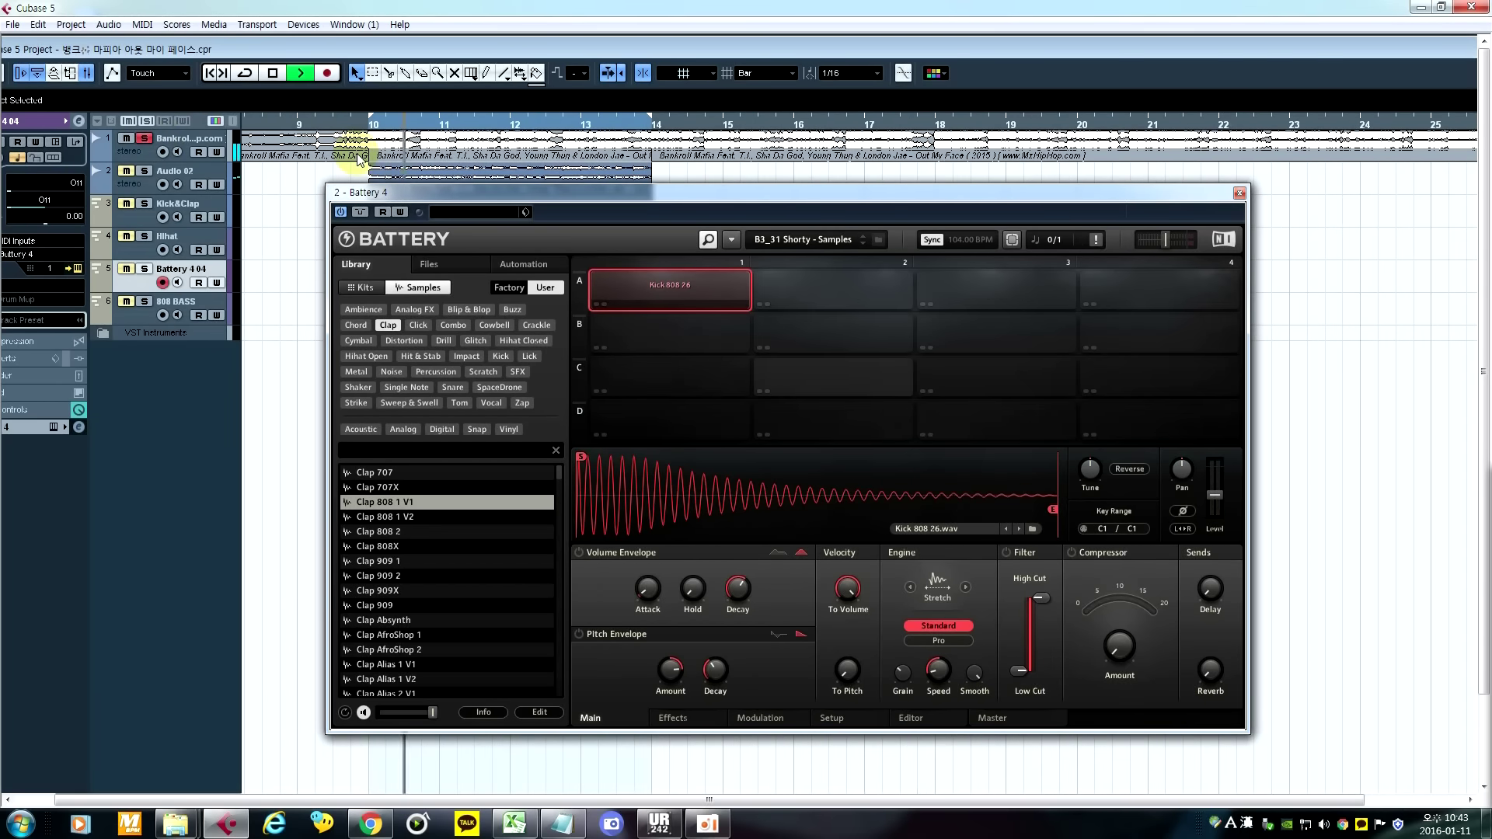
{"action": "key", "text": "space"}
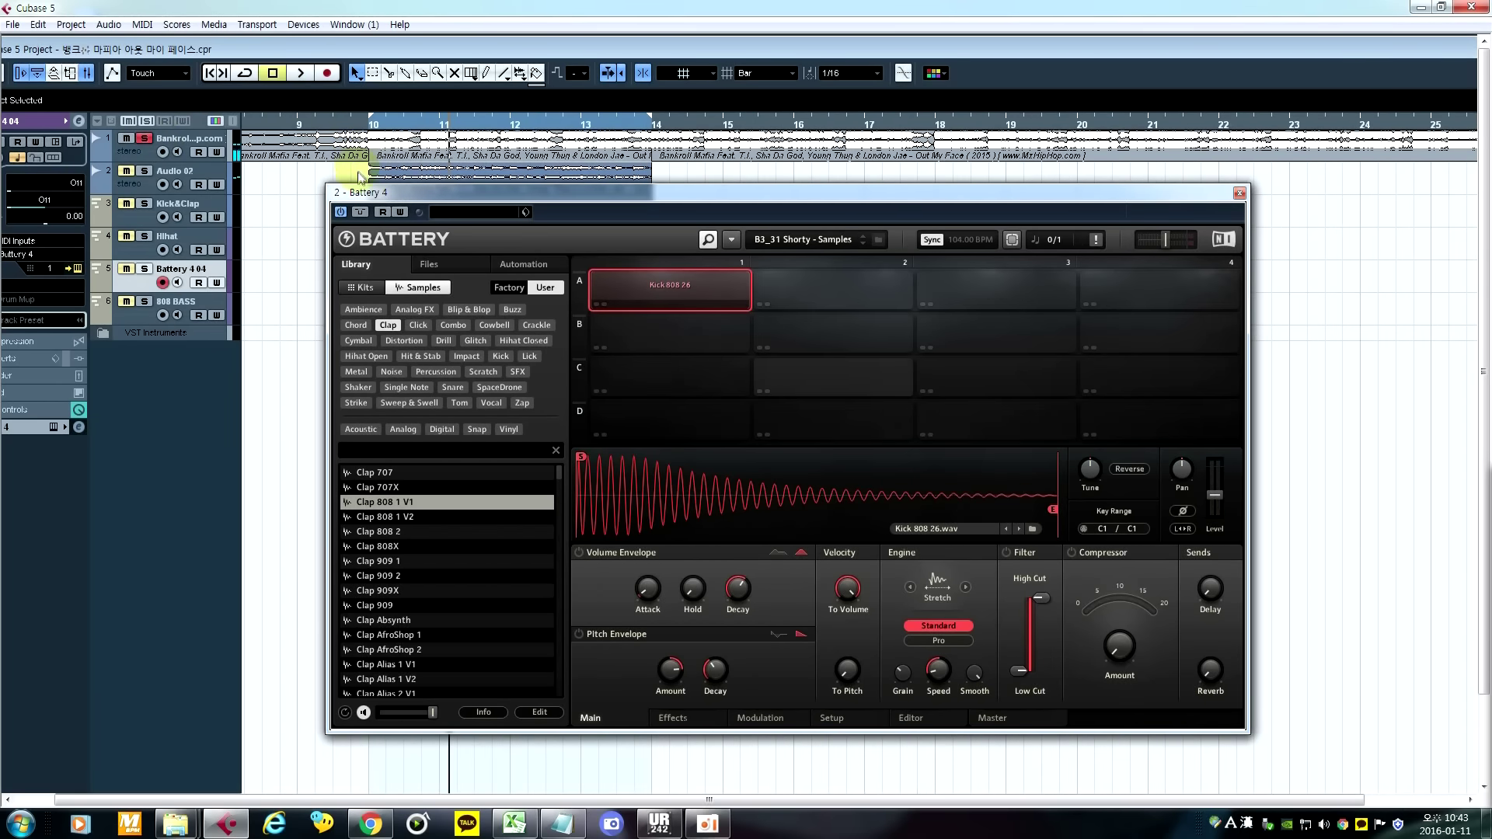
Step: Replay the soloed reference song from bar 10 several times to listen to its 808 bass
{"action": "left_click", "coordinate": [359, 124]}
{"action": "left_click", "coordinate": [361, 126]}
{"action": "key", "text": "space"}
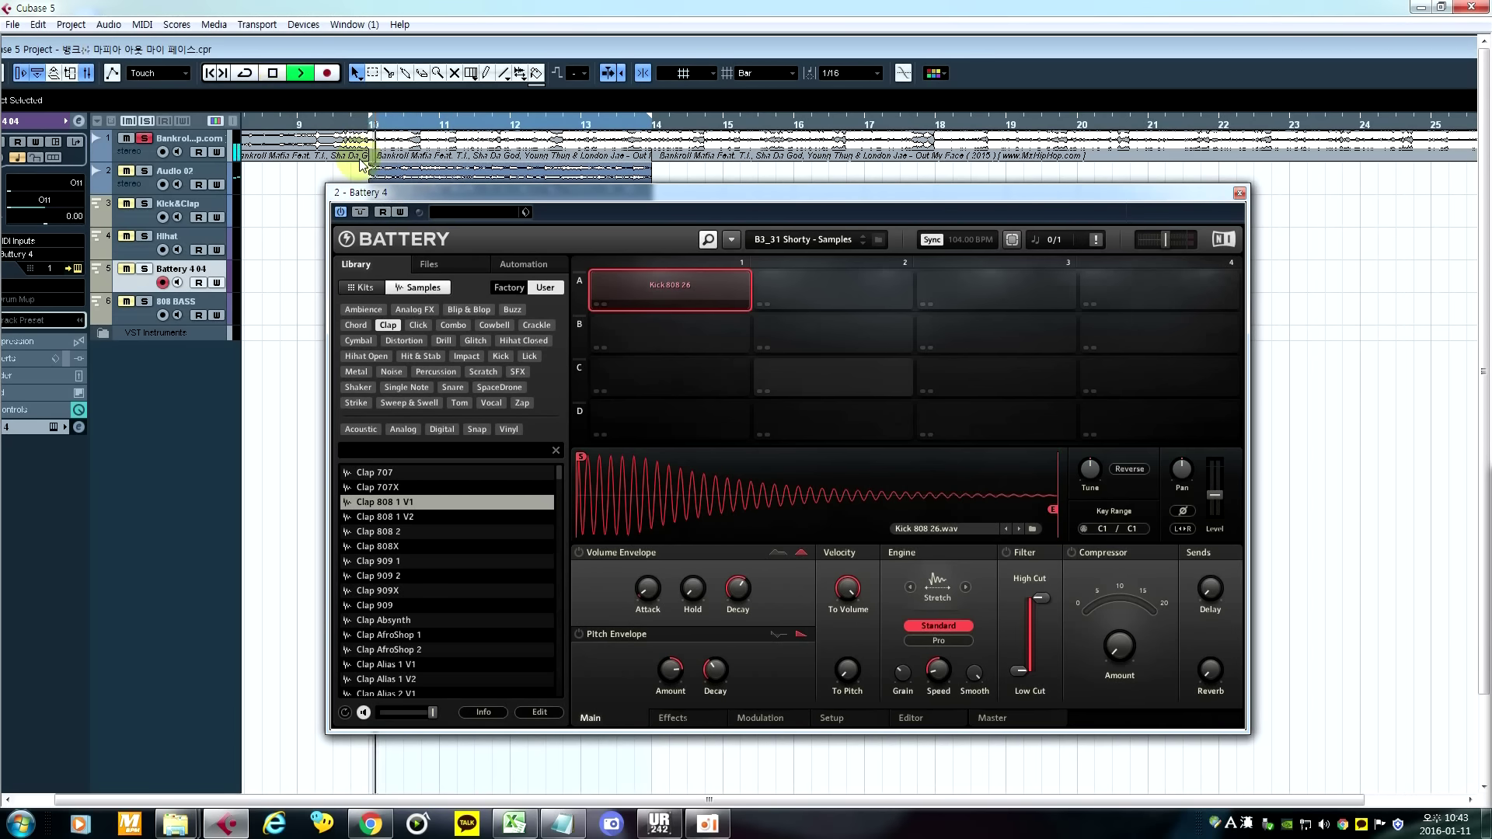
{"action": "key", "text": "space"}
{"action": "left_click", "coordinate": [368, 126]}
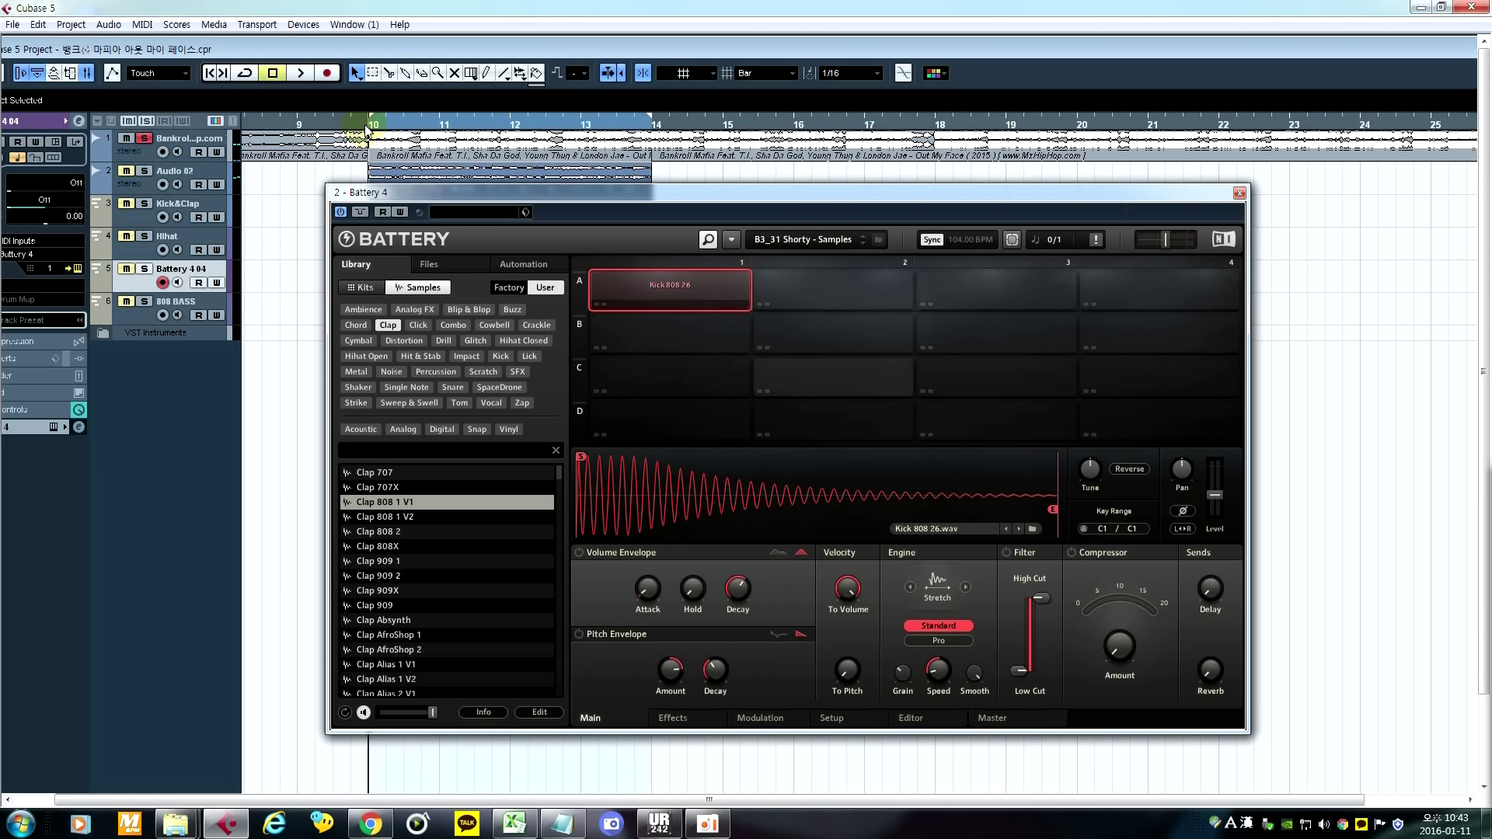
{"action": "key", "text": "space"}
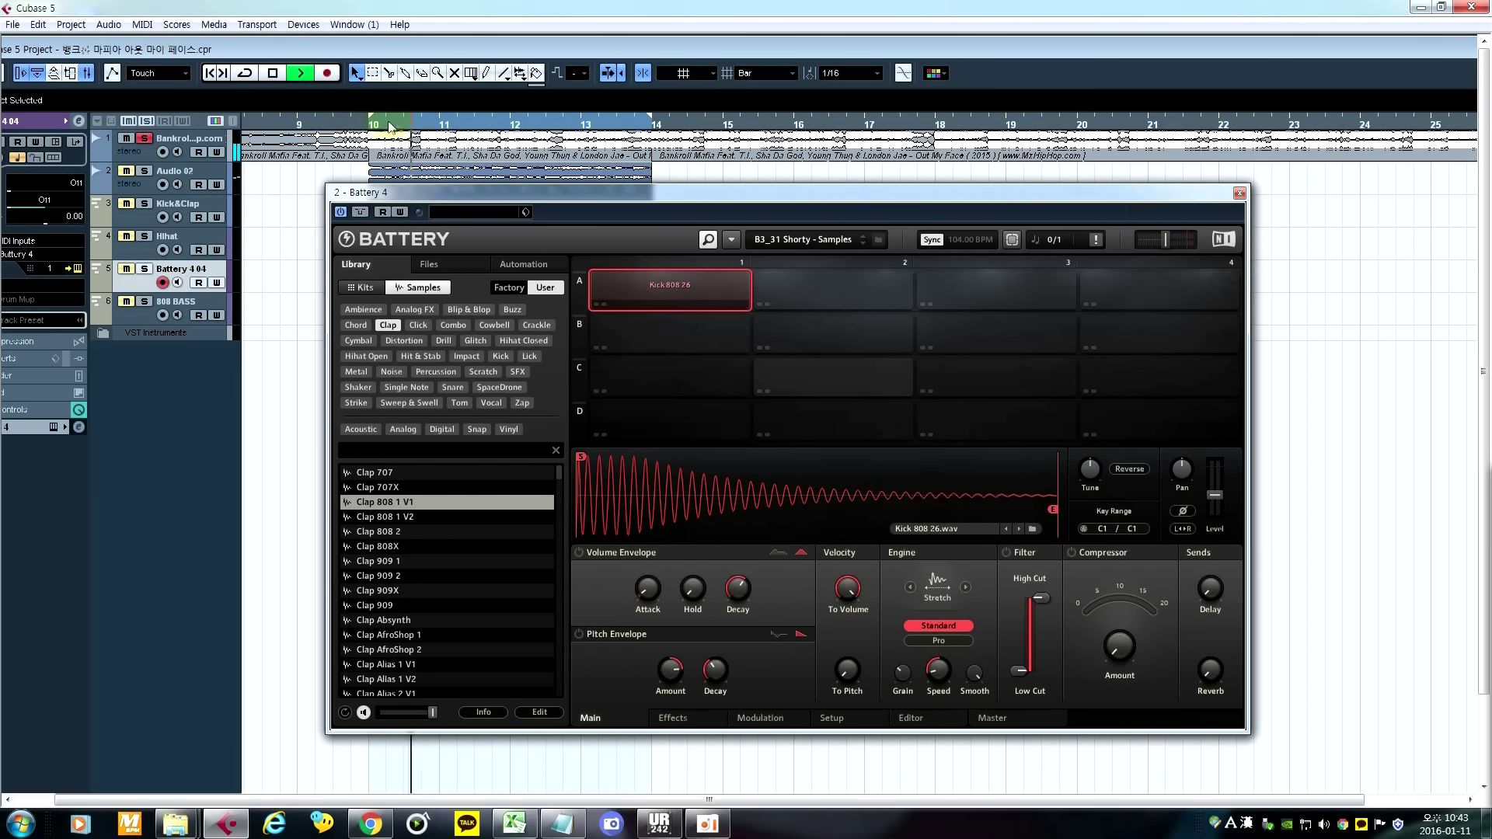
{"action": "key", "text": "space"}
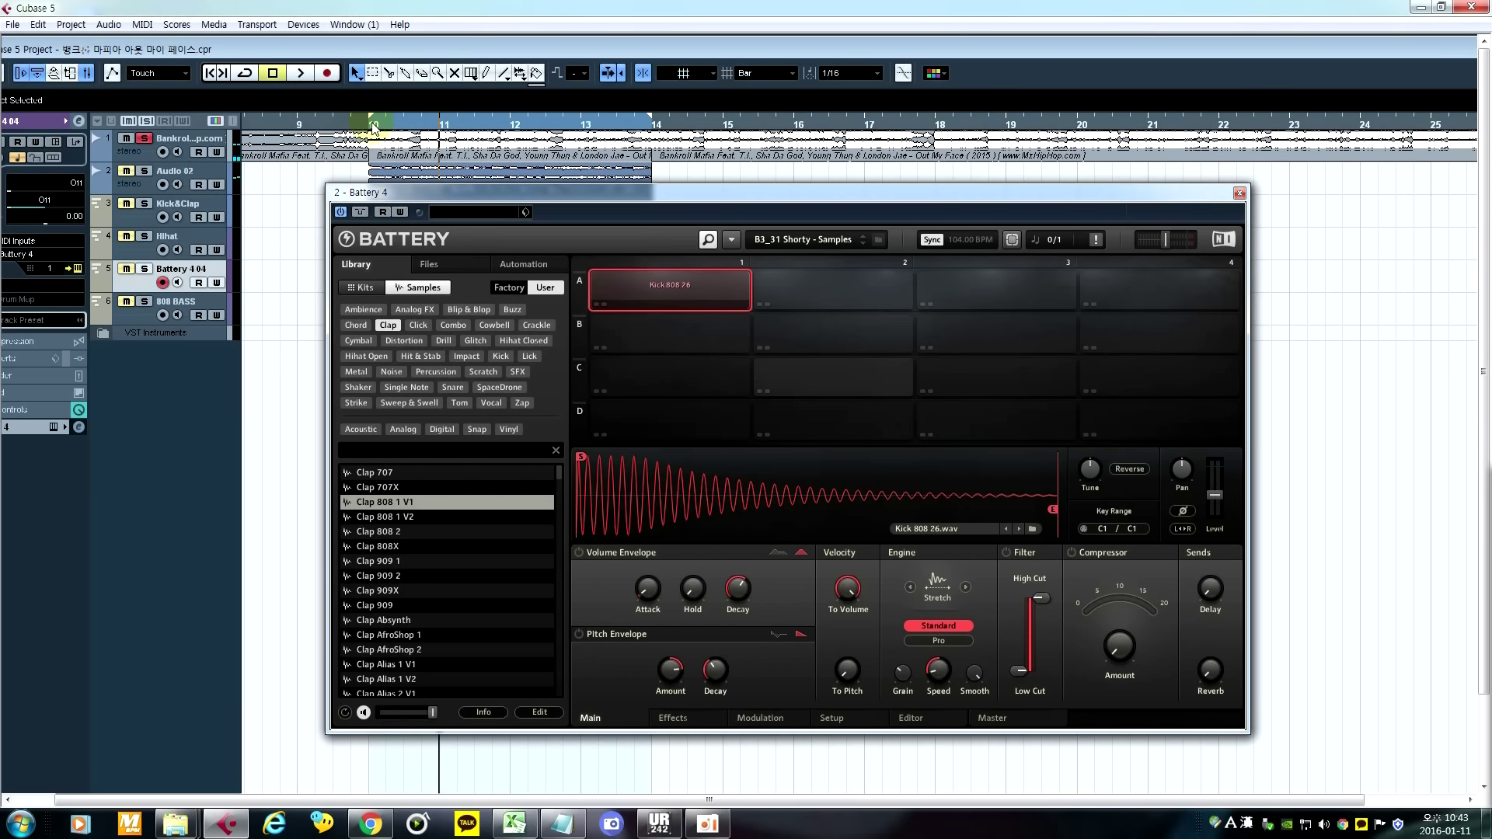
{"action": "left_click", "coordinate": [369, 126]}
{"action": "key", "text": "space"}
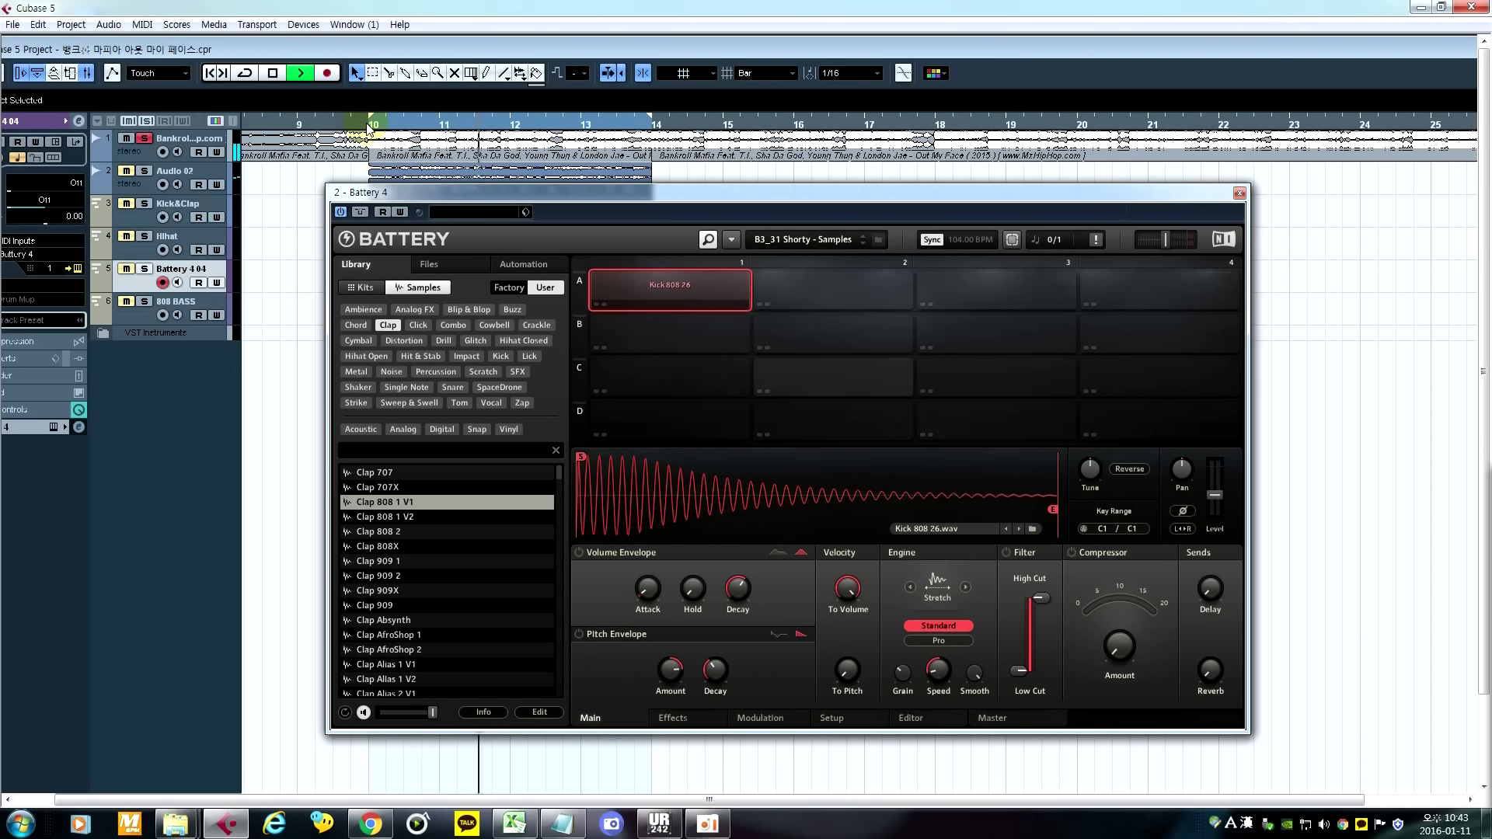
{"action": "key", "text": "space"}
Step: Audition the Kick 808 26 cell again to compare its sound with the reference bass
{"action": "left_click", "coordinate": [694, 376]}
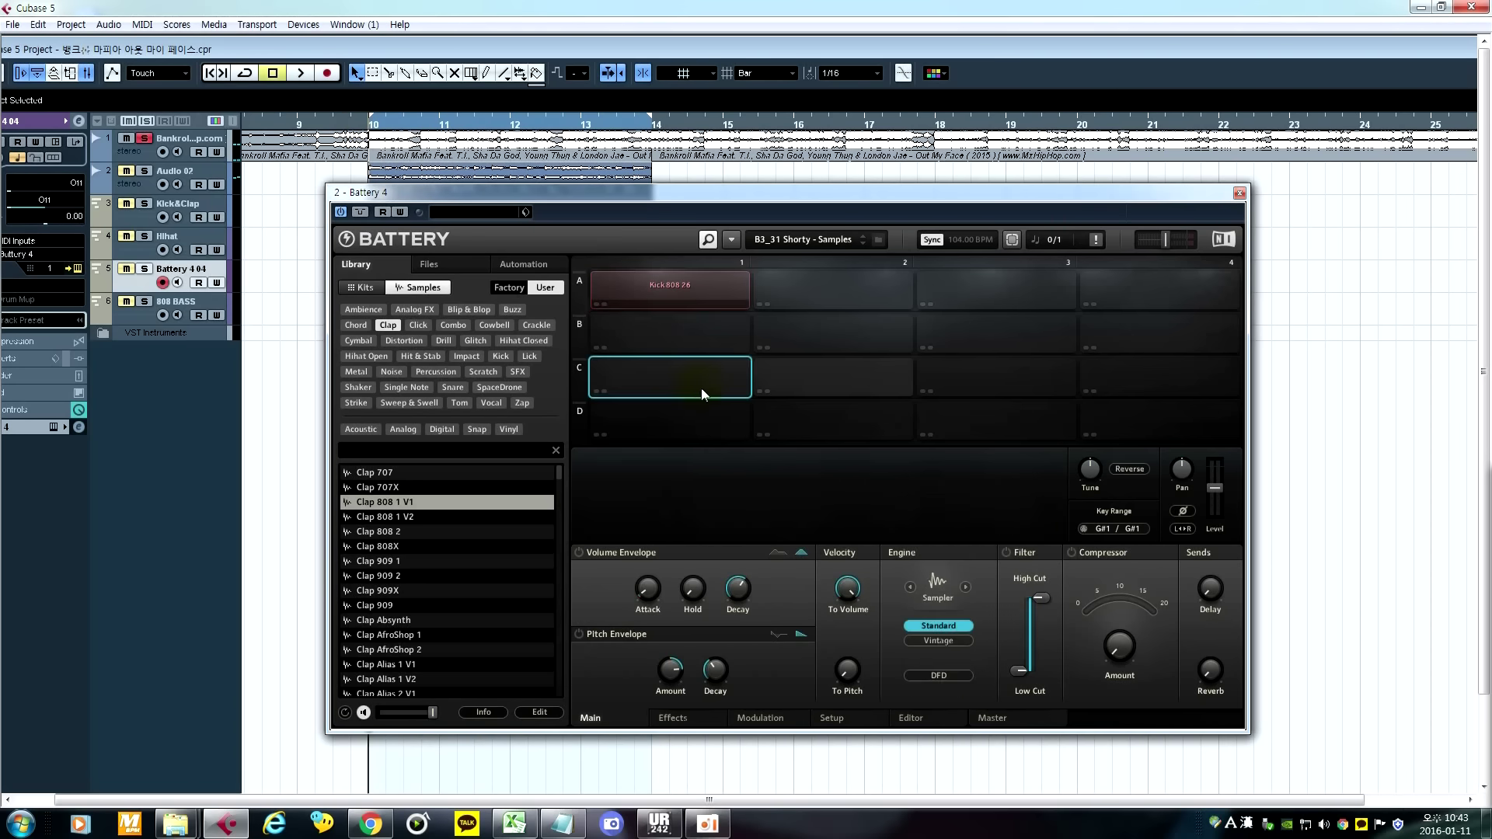
{"action": "left_click", "coordinate": [701, 302]}
{"action": "left_click", "coordinate": [693, 287]}
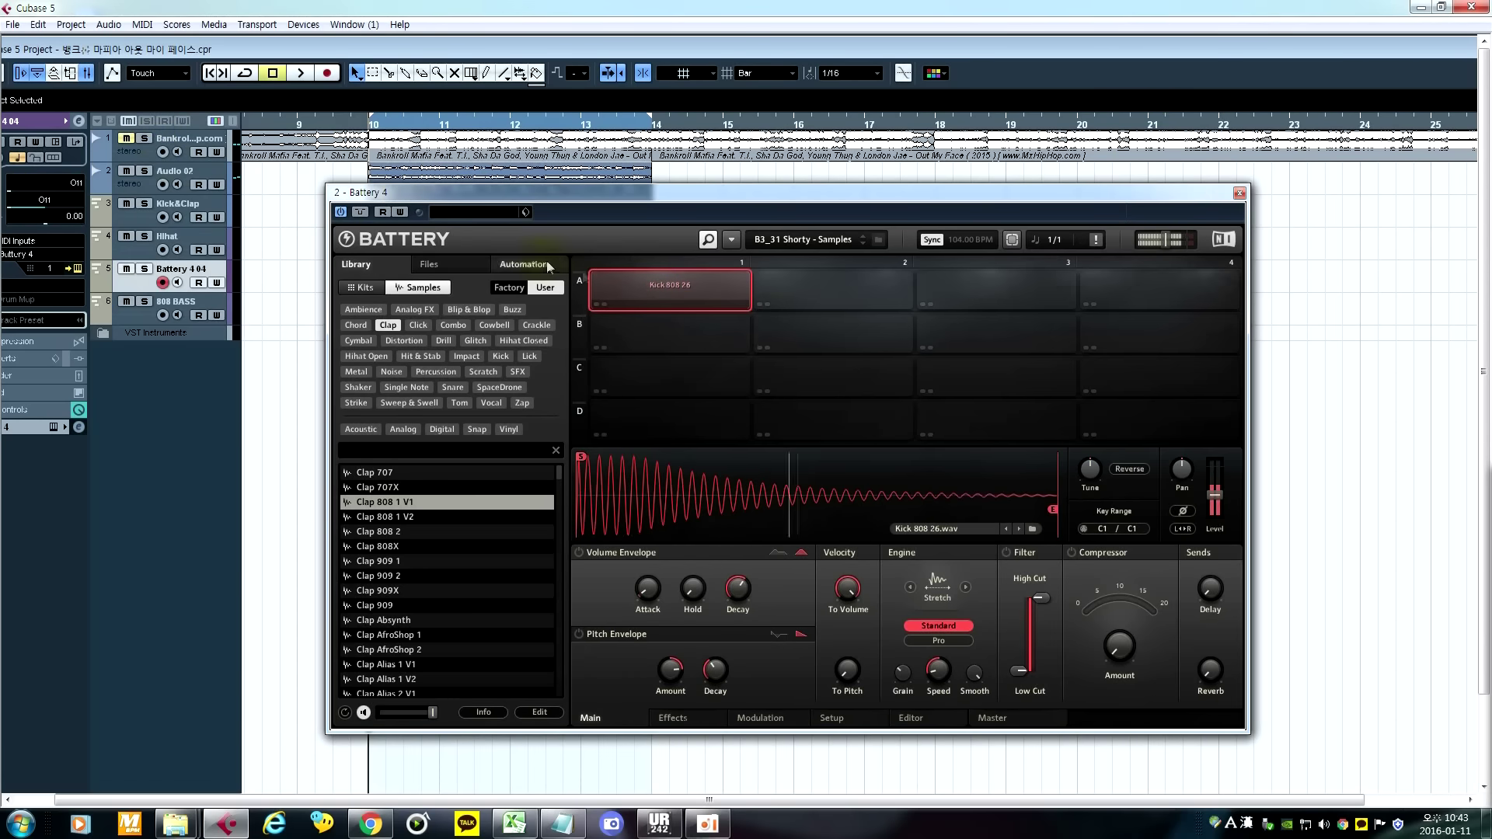
{"action": "left_click", "coordinate": [759, 394]}
{"action": "left_click", "coordinate": [676, 330]}
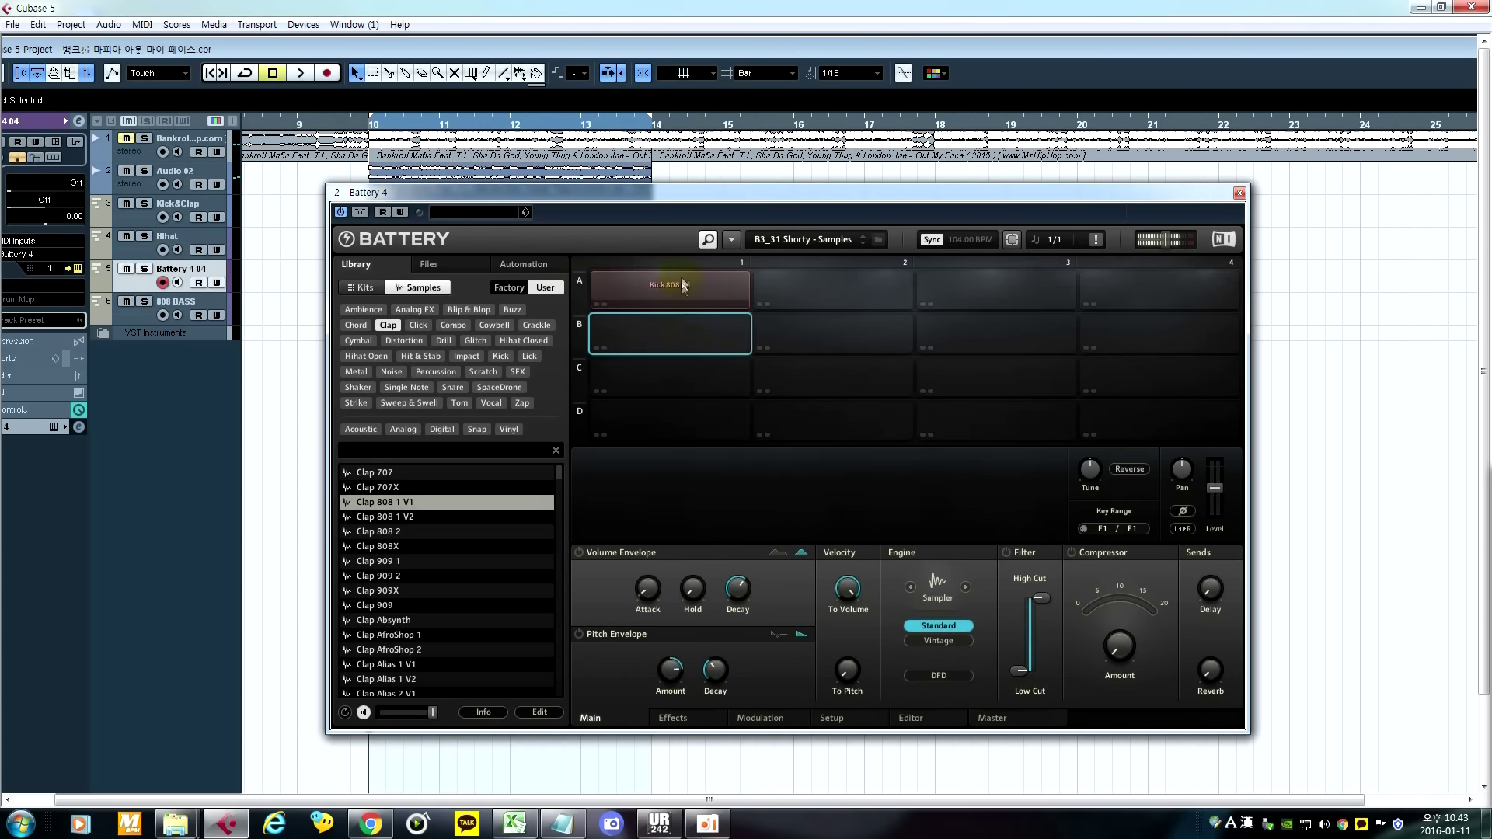
{"action": "left_click", "coordinate": [682, 281]}
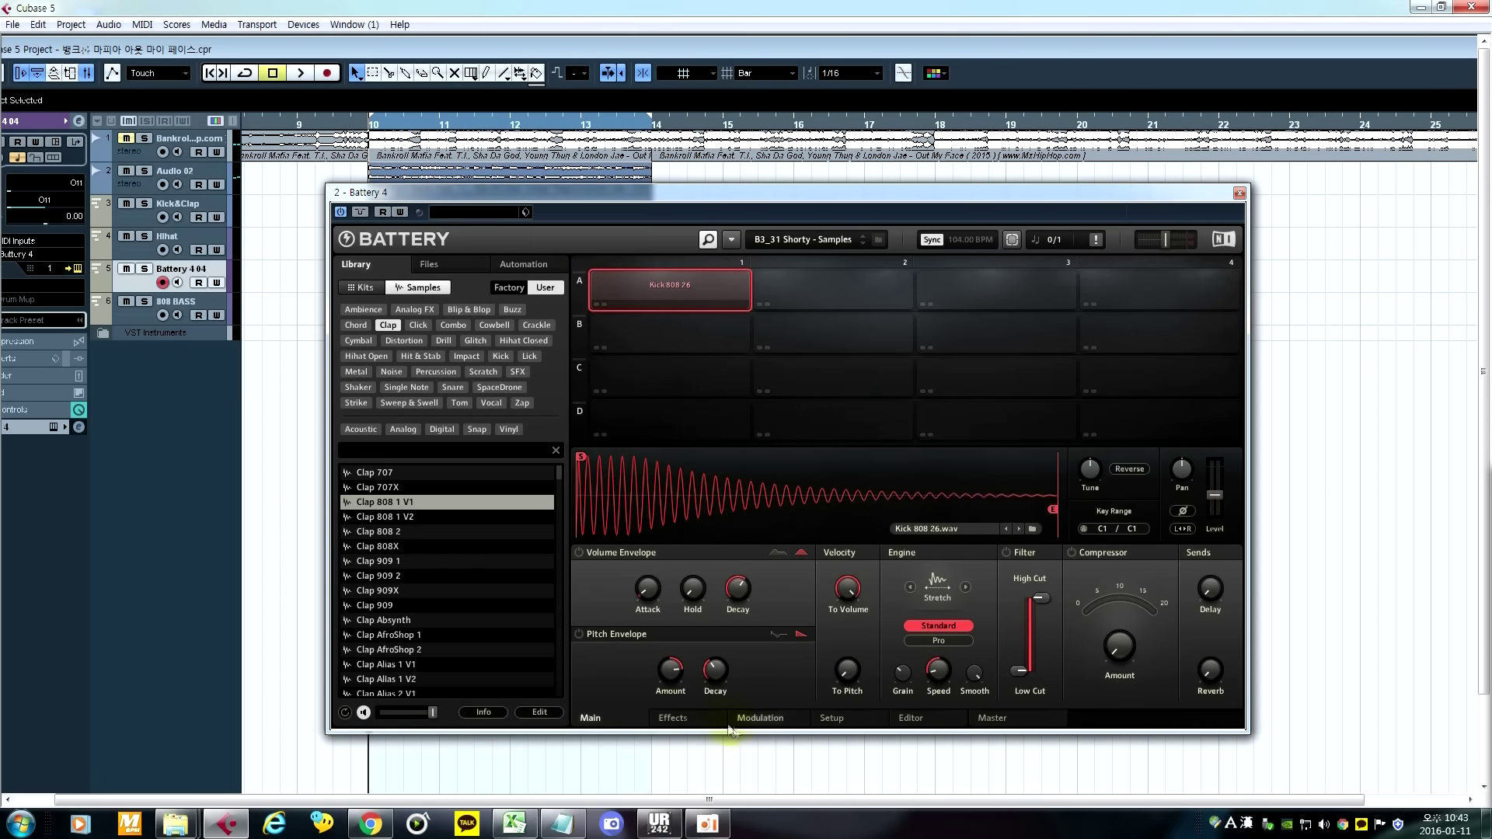
Step: Review the Kick 808 26 cell's voice group settings and audition the kick with them
{"action": "left_click", "coordinate": [831, 718]}
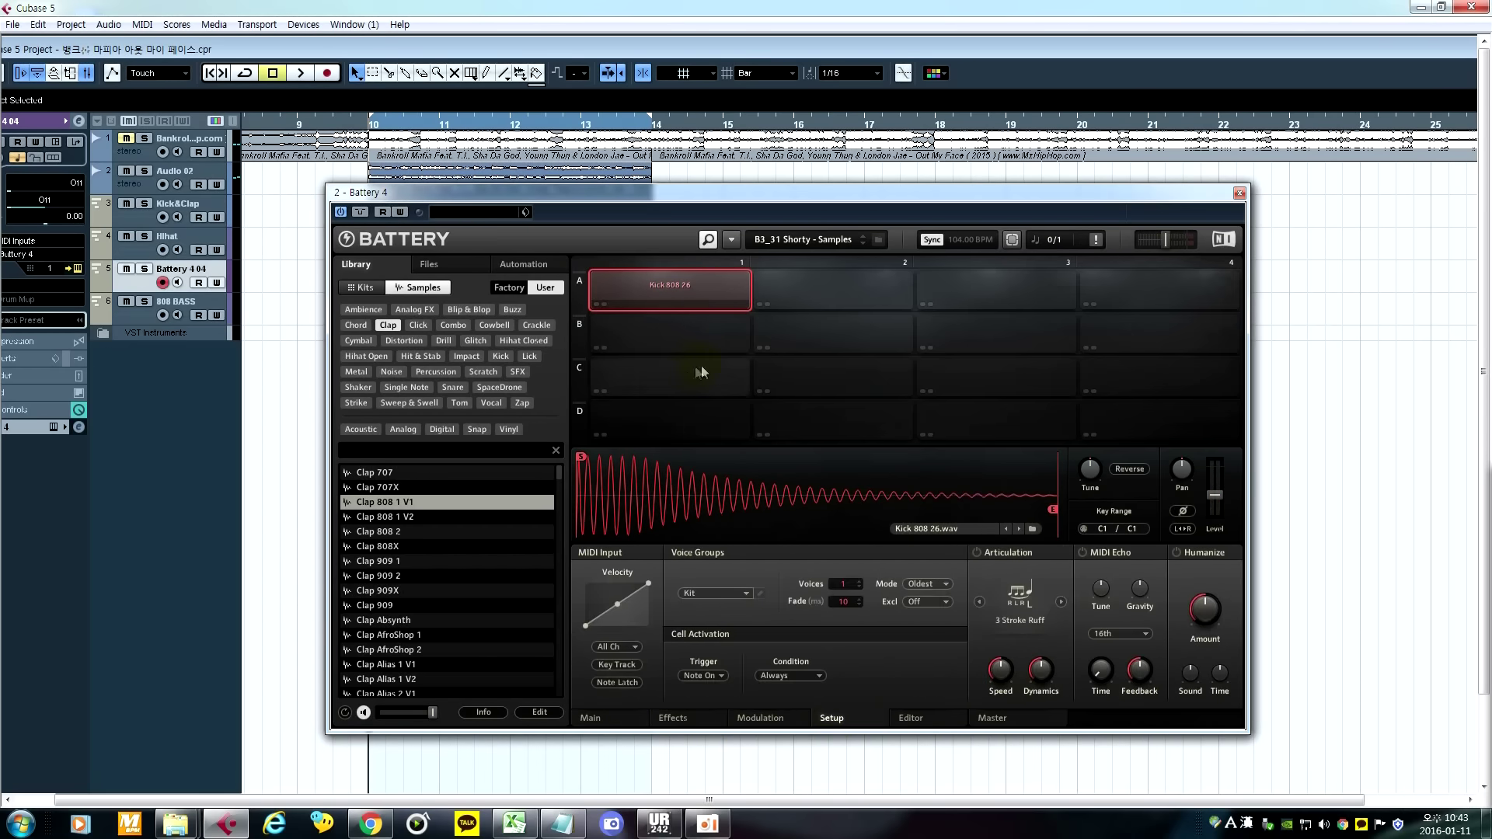
{"action": "left_click", "coordinate": [678, 334]}
{"action": "left_click", "coordinate": [698, 291]}
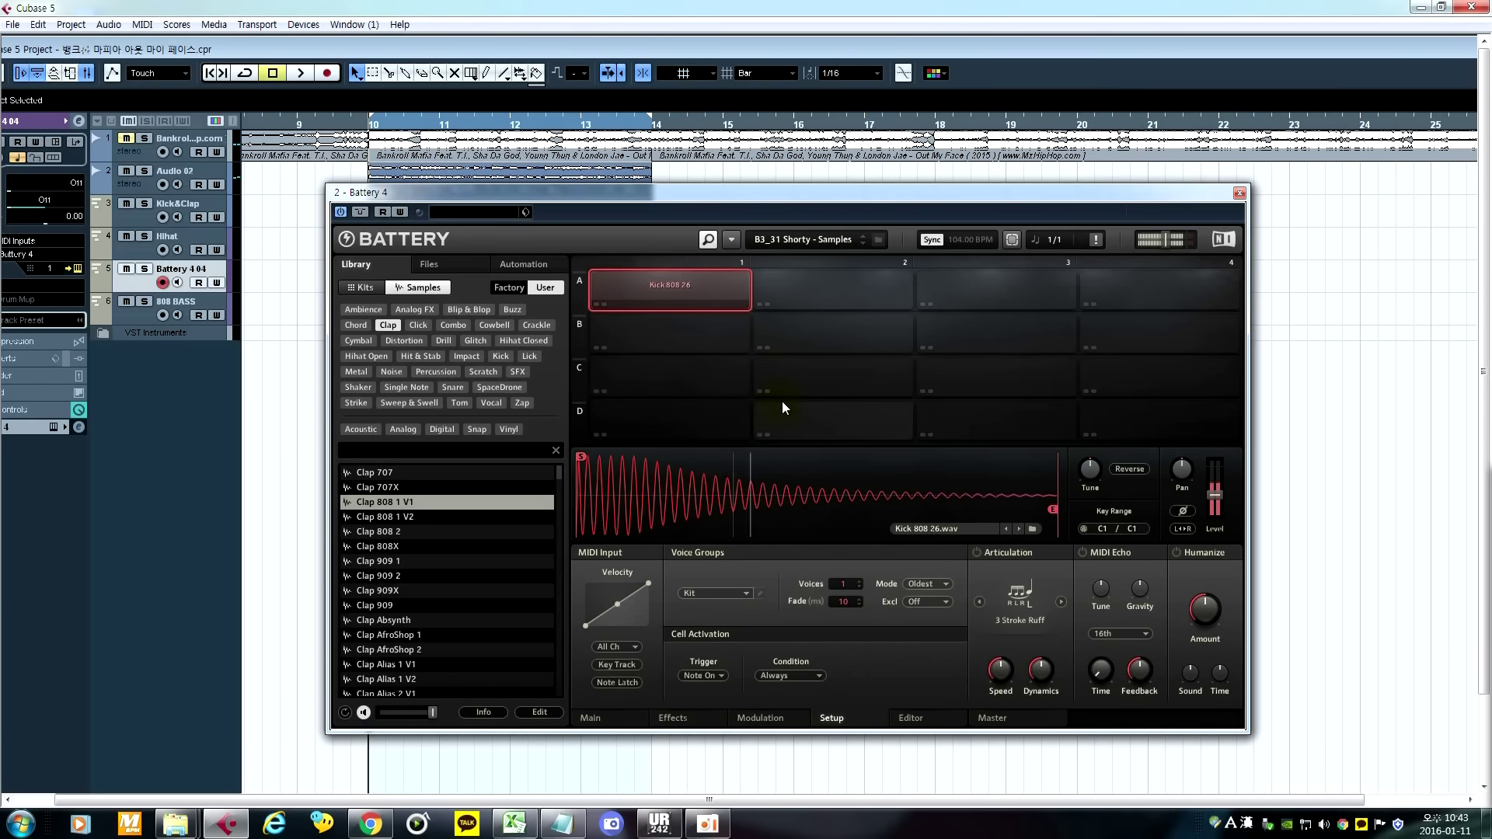
Step: Enable Key Track for the Kick 808 26 cell
{"action": "left_click", "coordinate": [617, 666]}
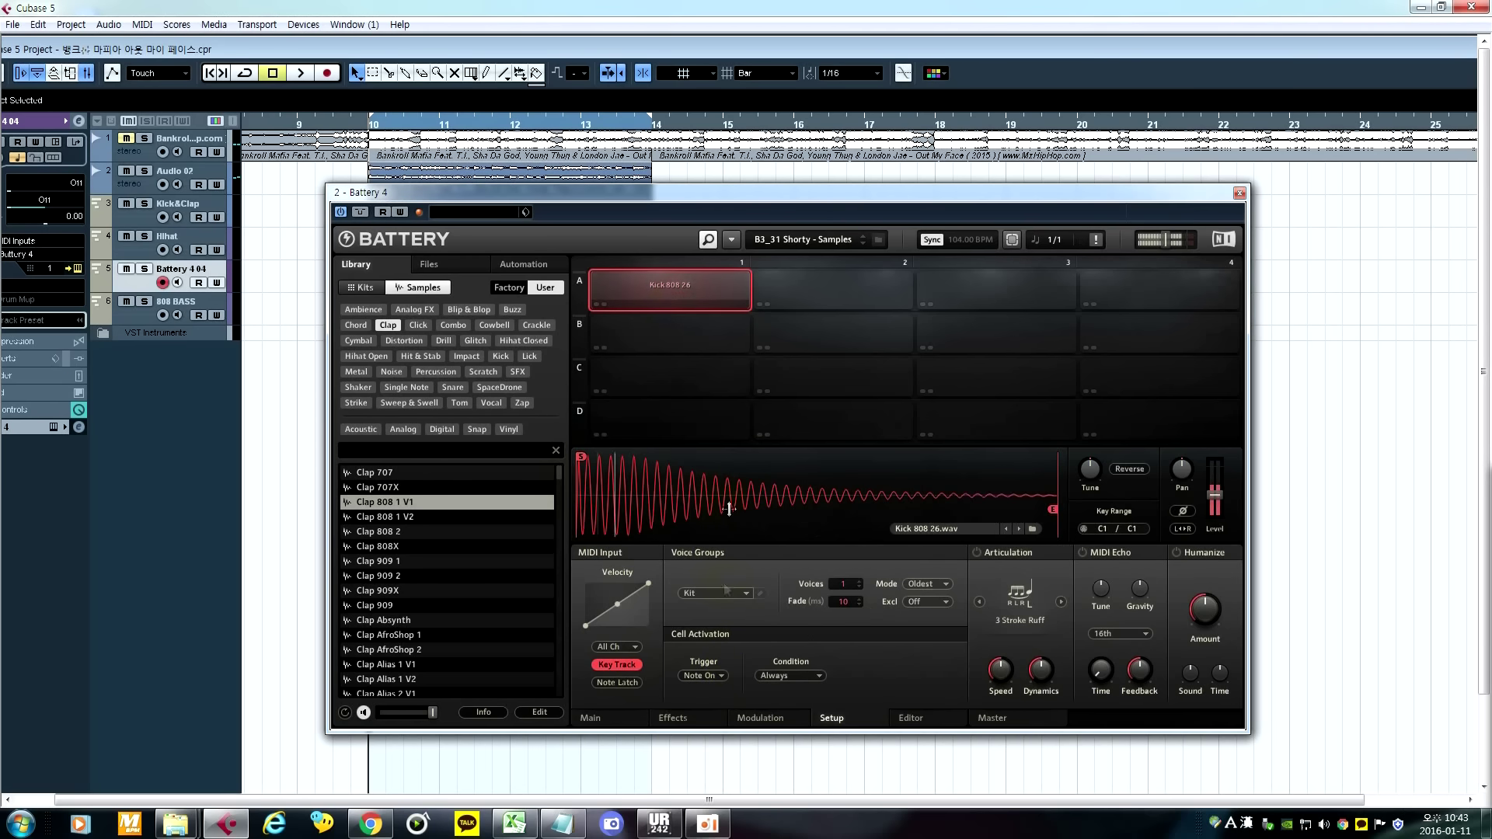
Step: Try the Kick 808 26 sample in cells A2, A3 and B1 to compare their key assignments, and return it to A1
{"action": "left_click_drag", "start_coordinate": [674, 295], "coordinate": [824, 295]}
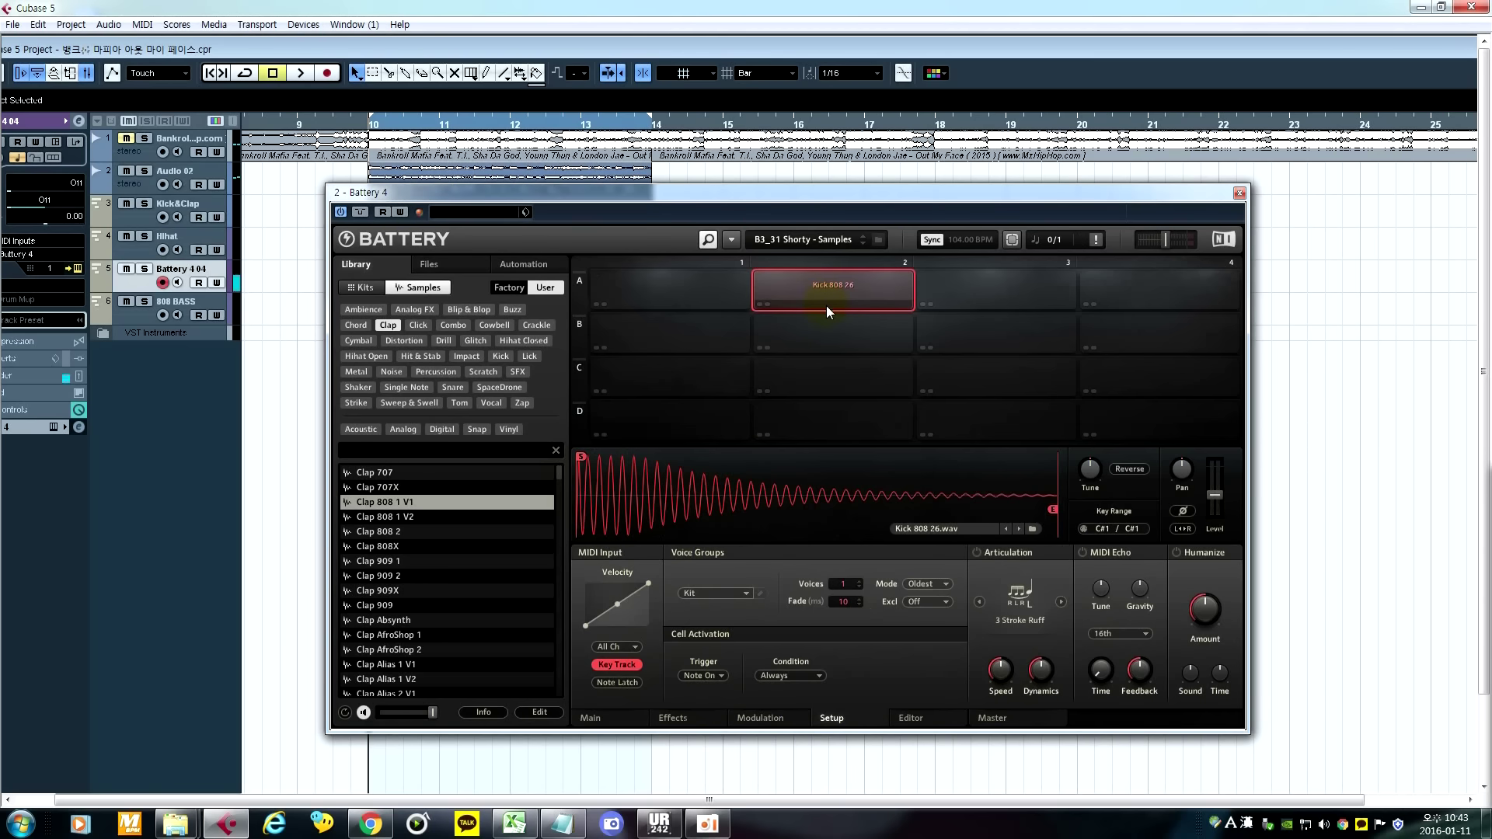
{"action": "left_click_drag", "start_coordinate": [823, 292], "coordinate": [963, 292]}
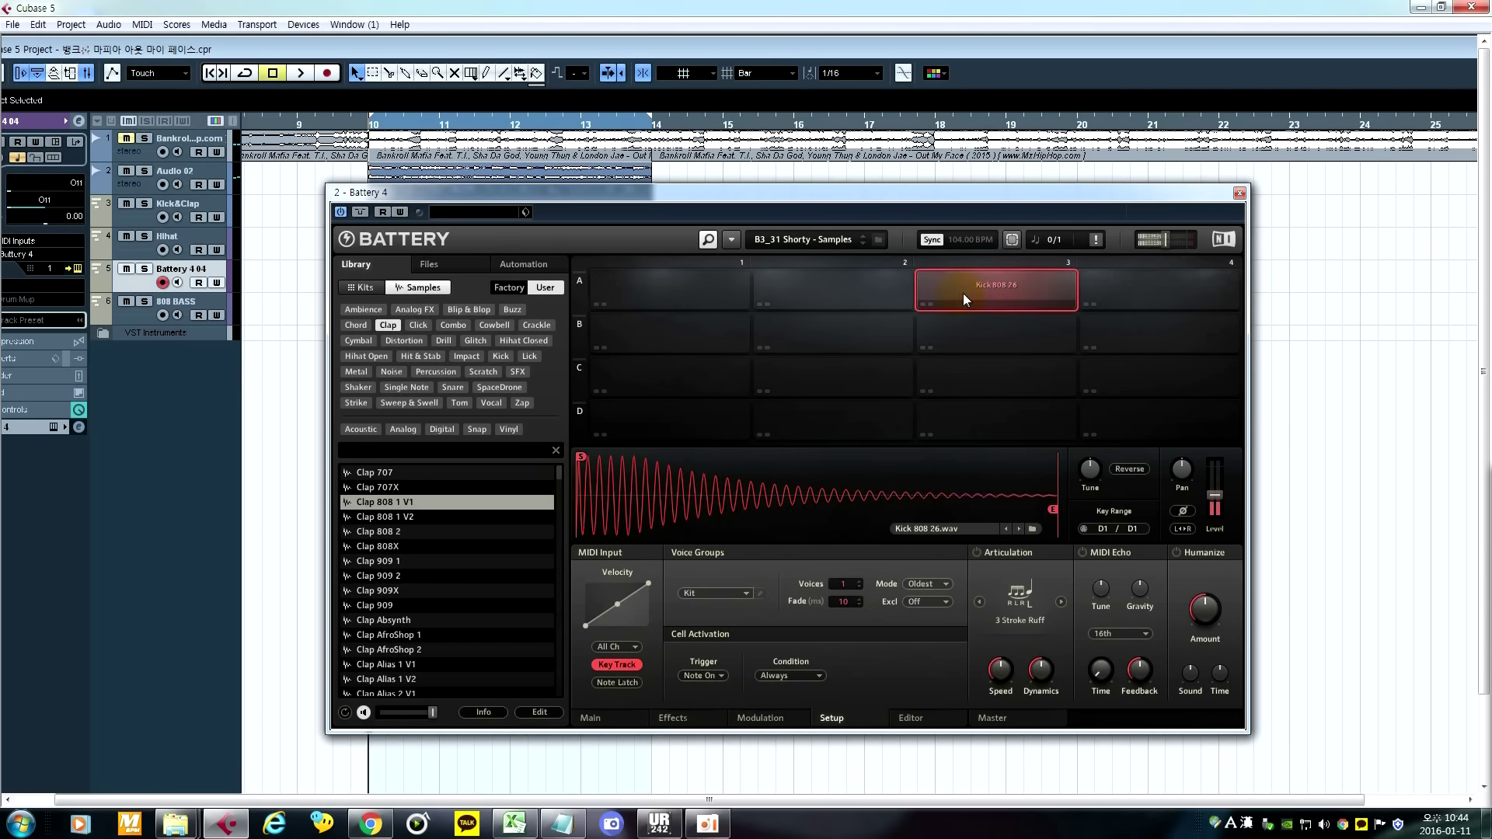
{"action": "left_click", "coordinate": [950, 295]}
{"action": "left_click_drag", "start_coordinate": [933, 299], "coordinate": [690, 305]}
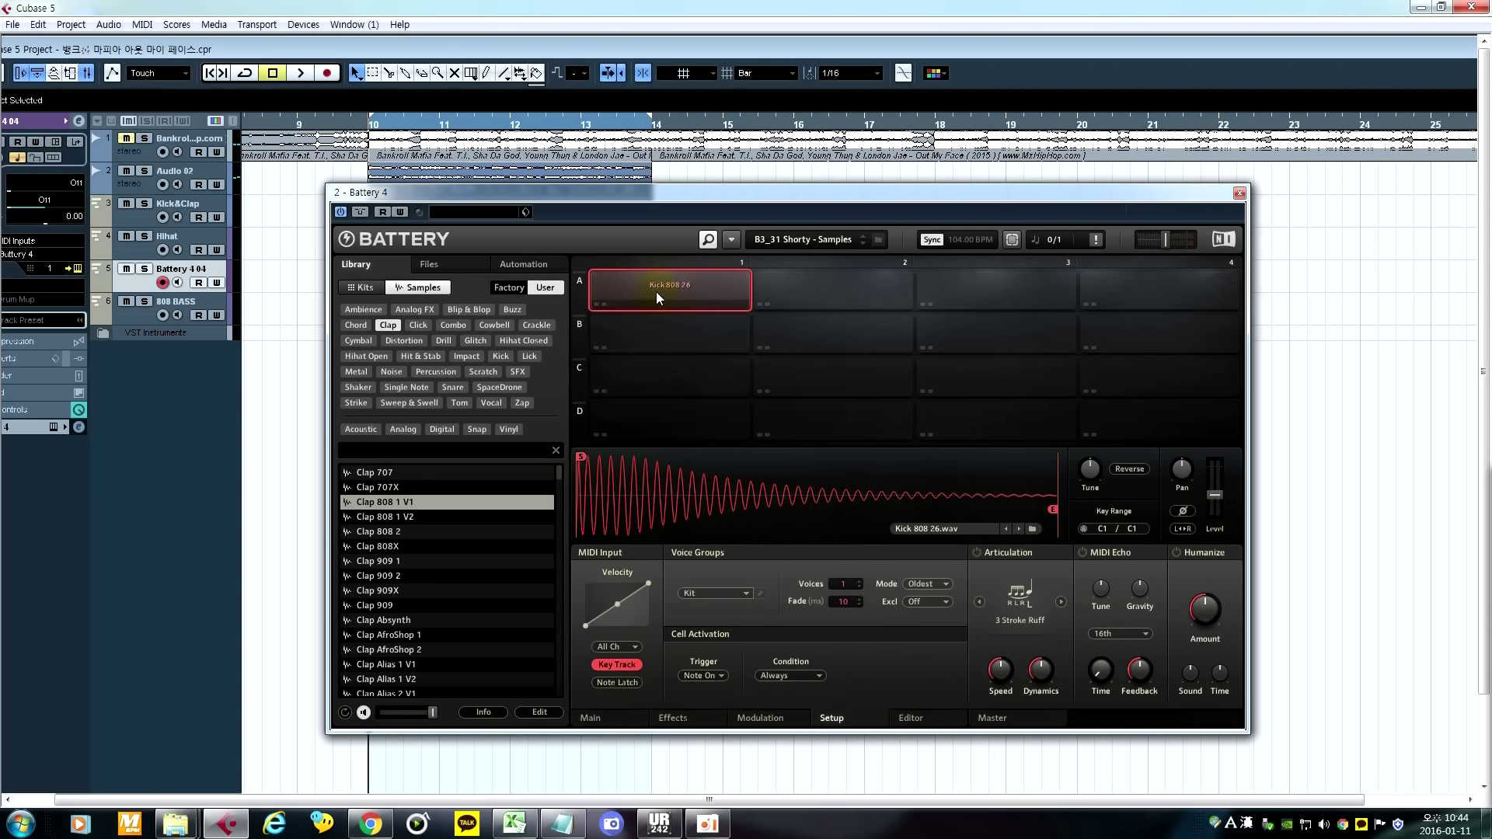
{"action": "left_click", "coordinate": [656, 295]}
{"action": "left_click_drag", "start_coordinate": [656, 297], "coordinate": [991, 282]}
{"action": "left_click", "coordinate": [991, 282]}
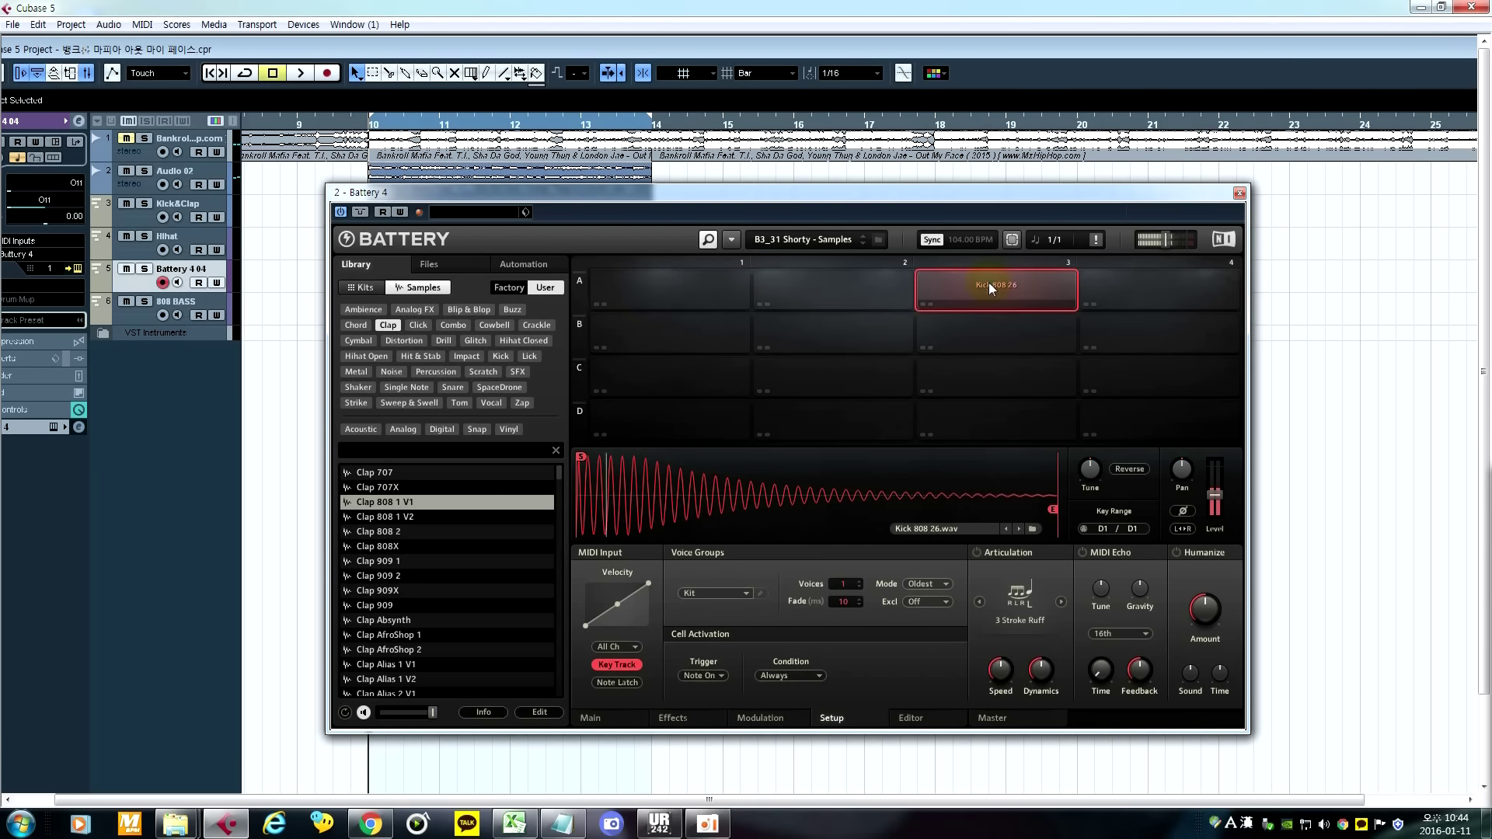
{"action": "left_click_drag", "start_coordinate": [996, 285], "coordinate": [640, 342]}
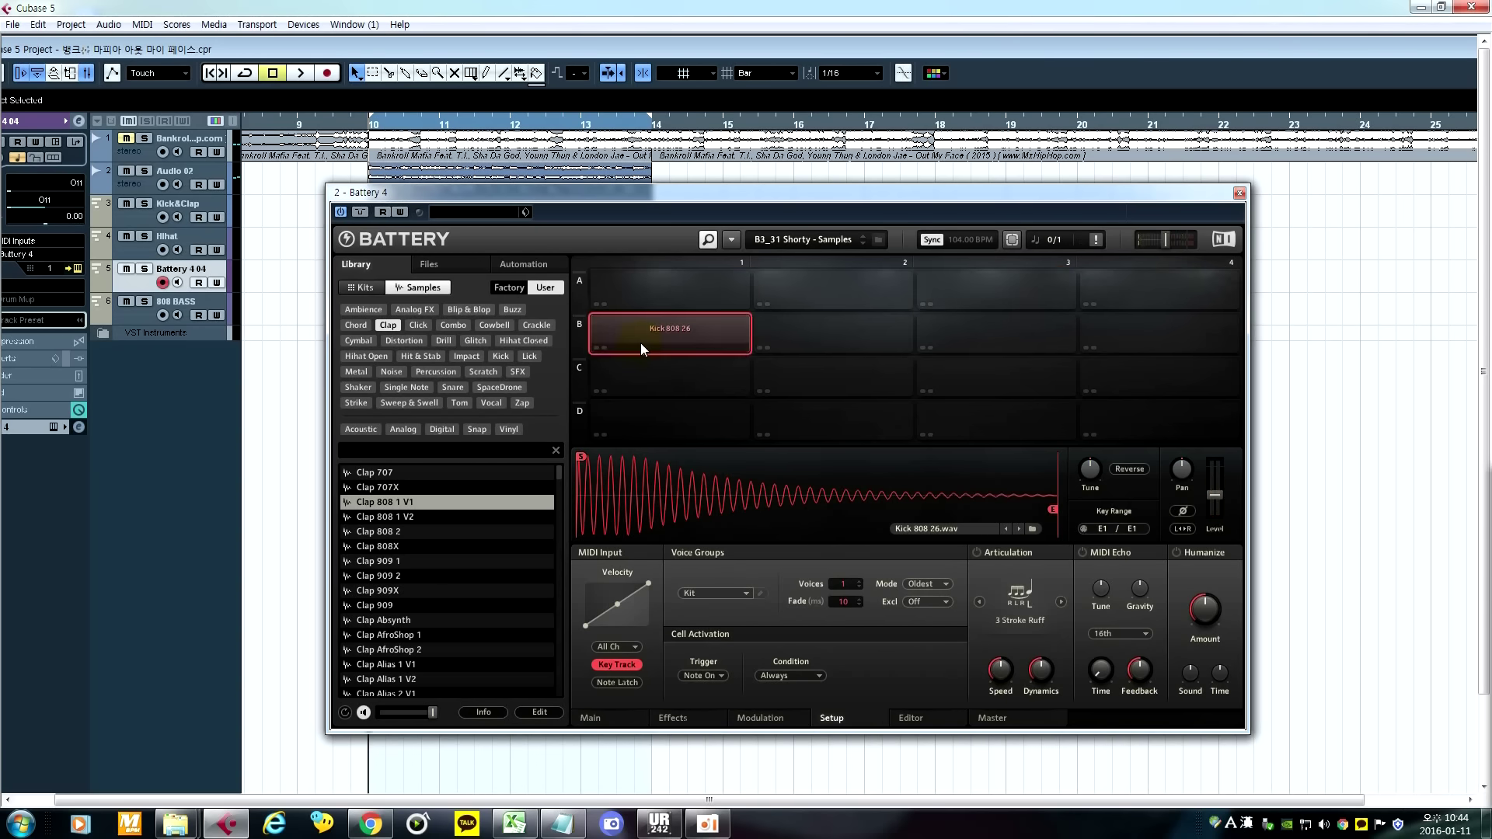
{"action": "left_click", "coordinate": [739, 342]}
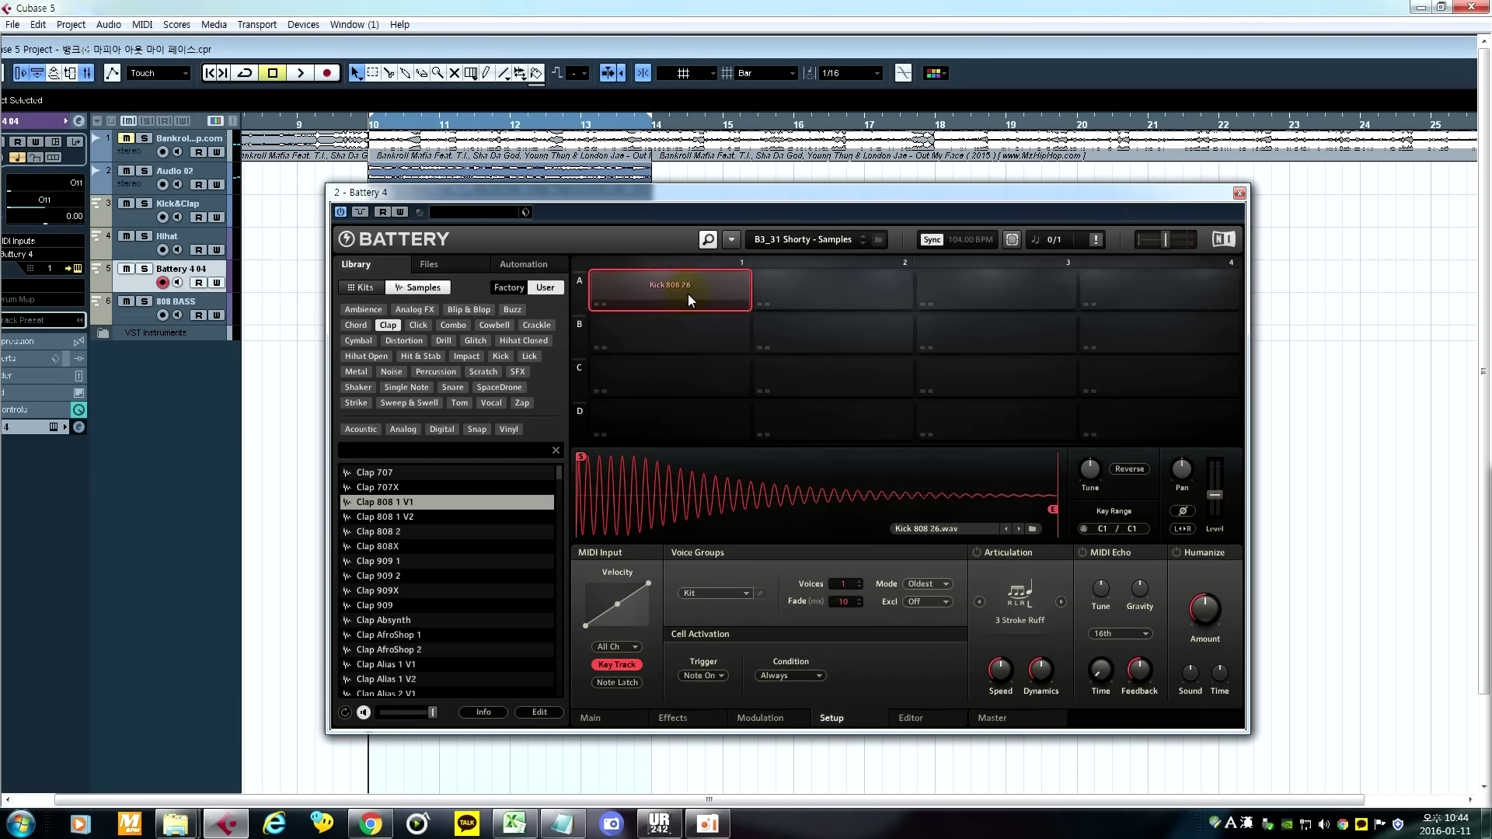
{"action": "left_click", "coordinate": [697, 337]}
{"action": "left_click", "coordinate": [698, 337]}
{"action": "left_click_drag", "start_coordinate": [698, 337], "coordinate": [699, 292]}
{"action": "left_click", "coordinate": [704, 320]}
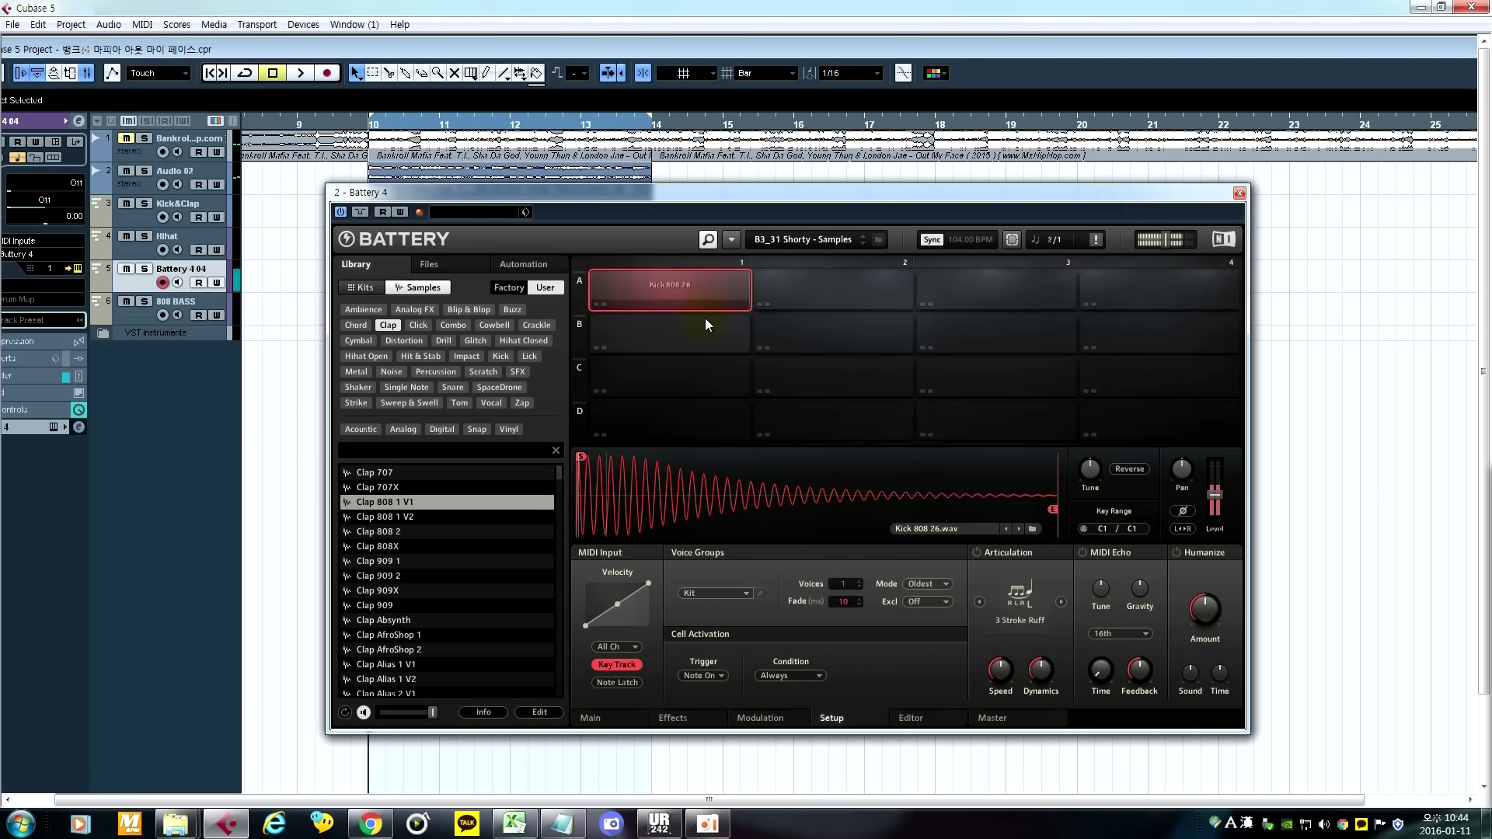
Step: Extend the upper limit of the Kick 808 26 cell's key range to G2 and play the kick across it
{"action": "left_click", "coordinate": [670, 294]}
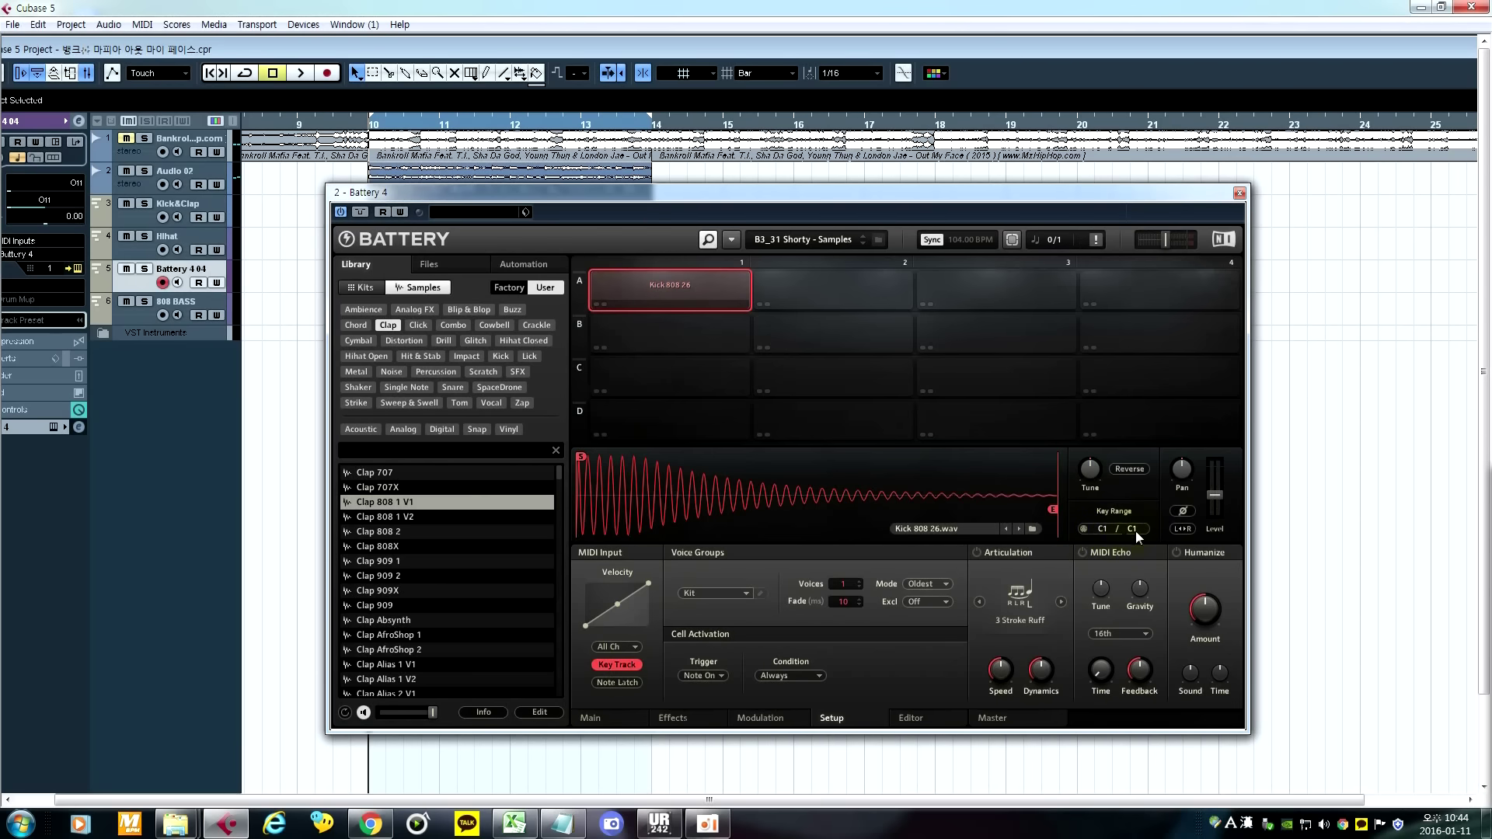
{"action": "left_click", "coordinate": [700, 308]}
{"action": "left_click_drag", "start_coordinate": [1131, 531], "coordinate": [1149, 517]}
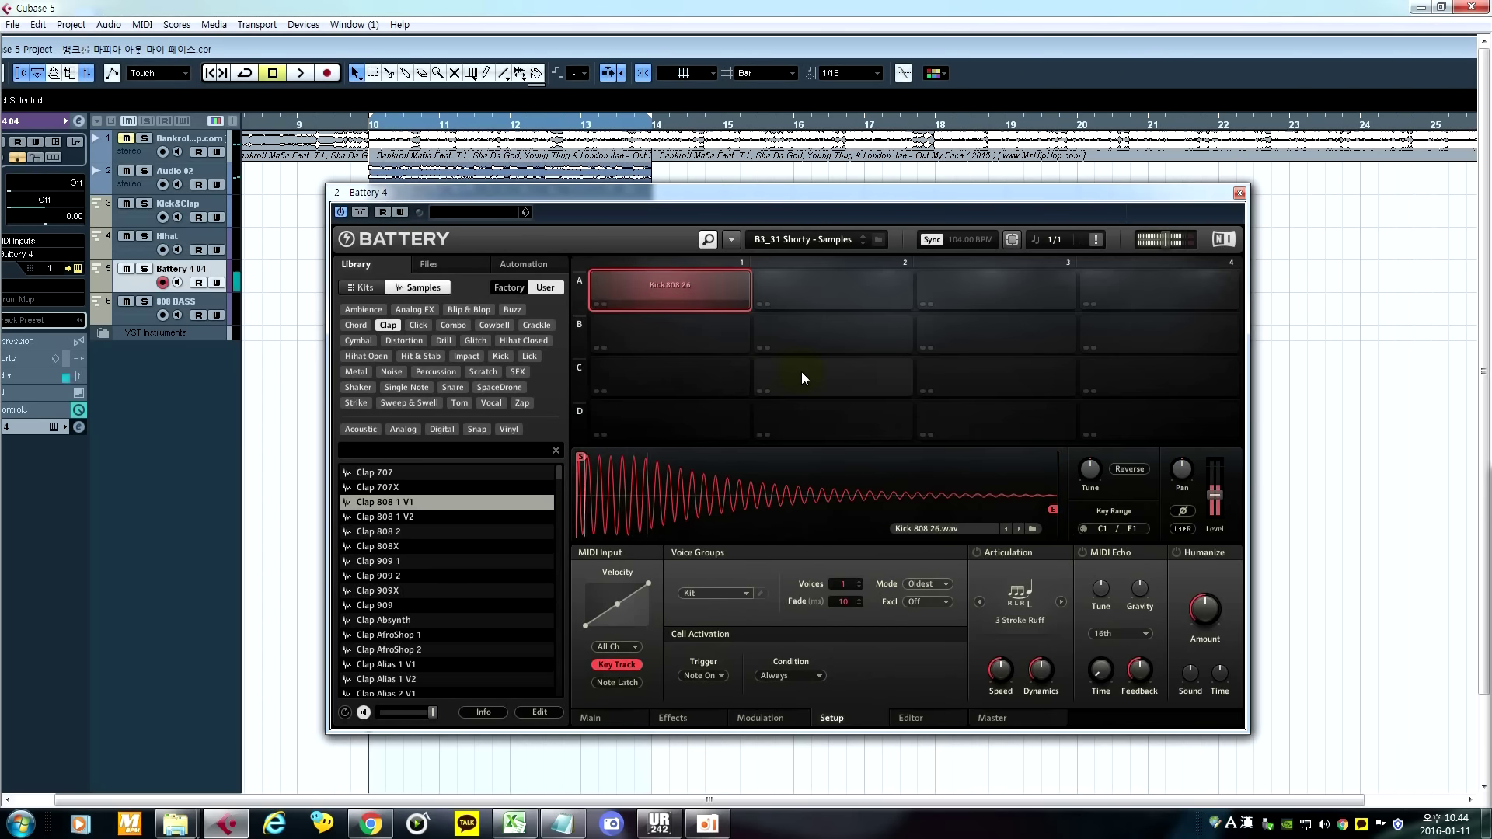
{"action": "left_click_drag", "start_coordinate": [1125, 528], "coordinate": [1153, 495]}
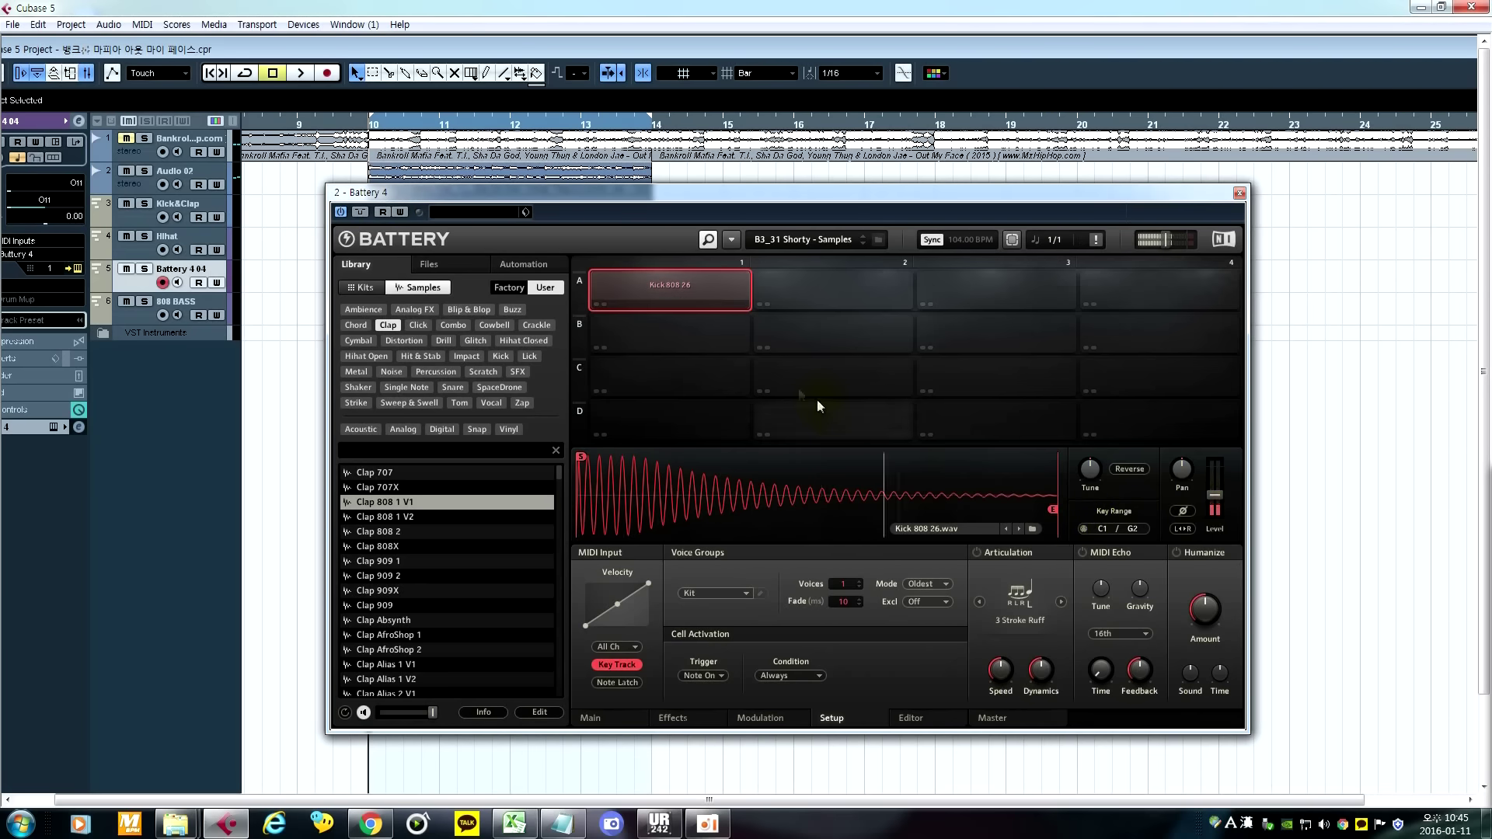
{"action": "left_click", "coordinate": [813, 359]}
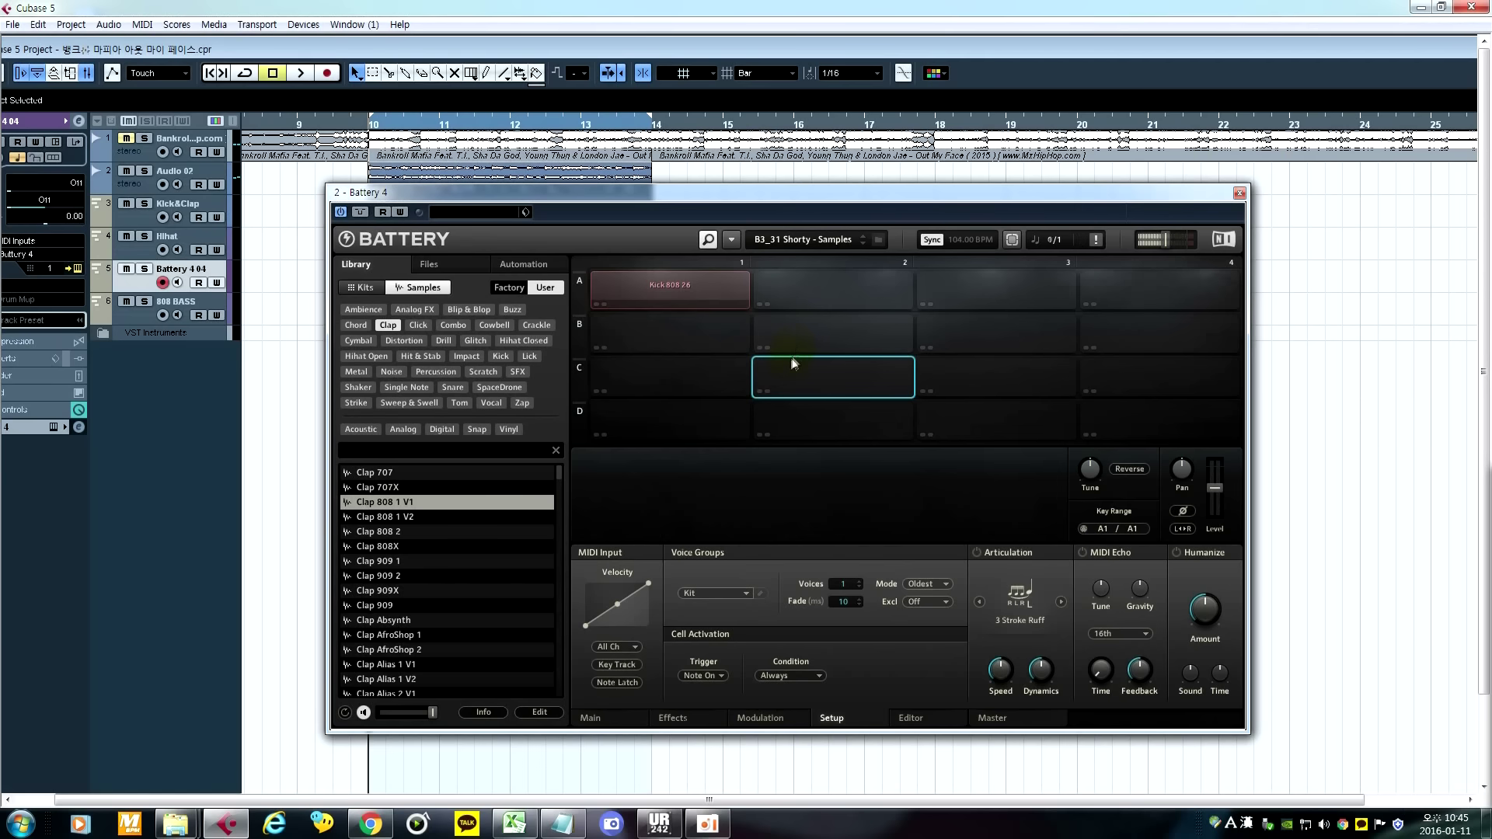
{"action": "left_click", "coordinate": [666, 343]}
{"action": "left_click", "coordinate": [792, 292]}
{"action": "left_click", "coordinate": [727, 377]}
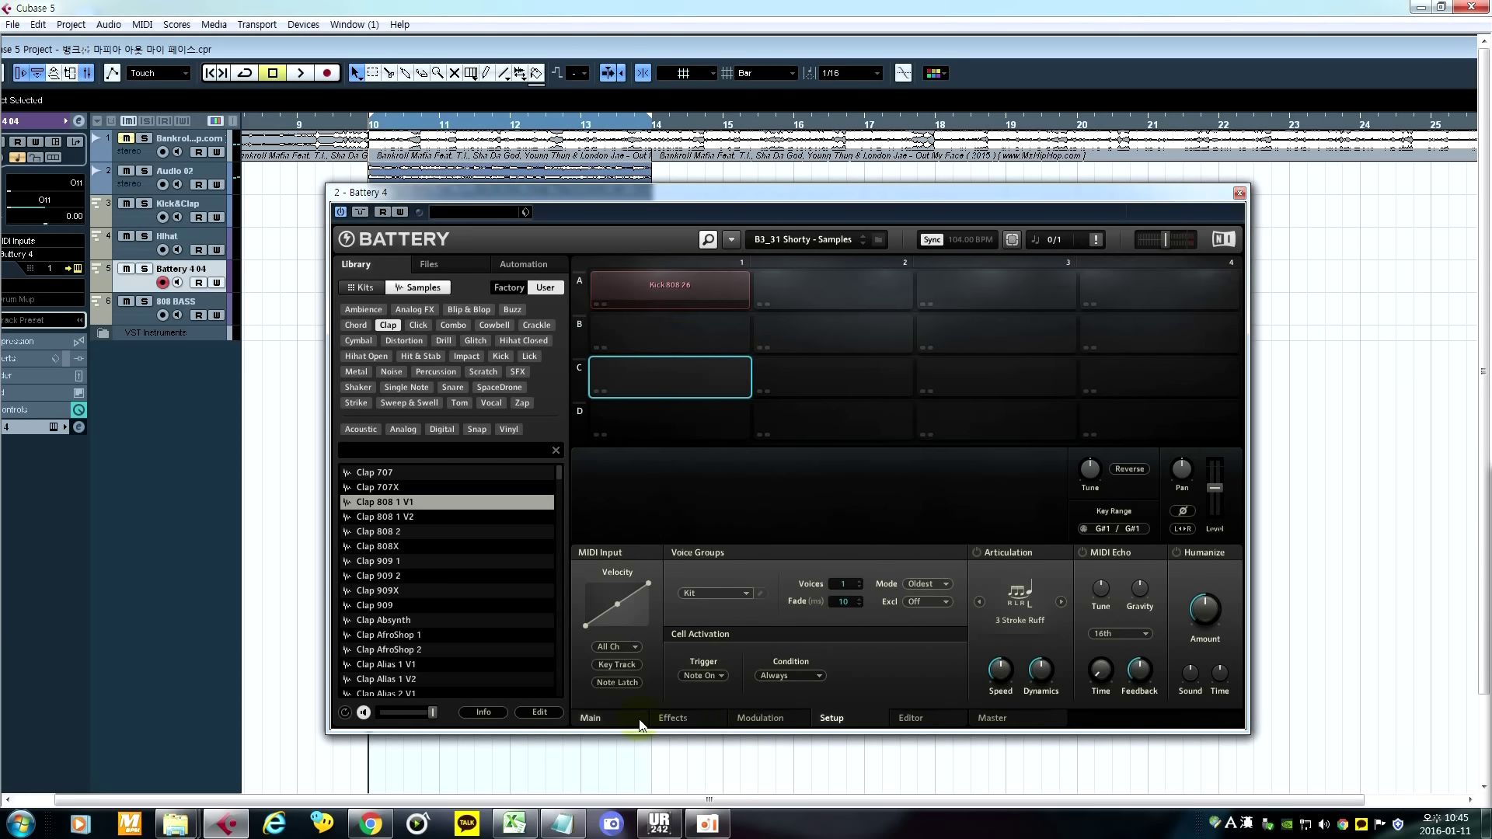
Step: Show the Kick 808 26 cell's main settings, set its key range to D1–G2, and close the Battery 4 window
{"action": "left_click", "coordinate": [591, 718]}
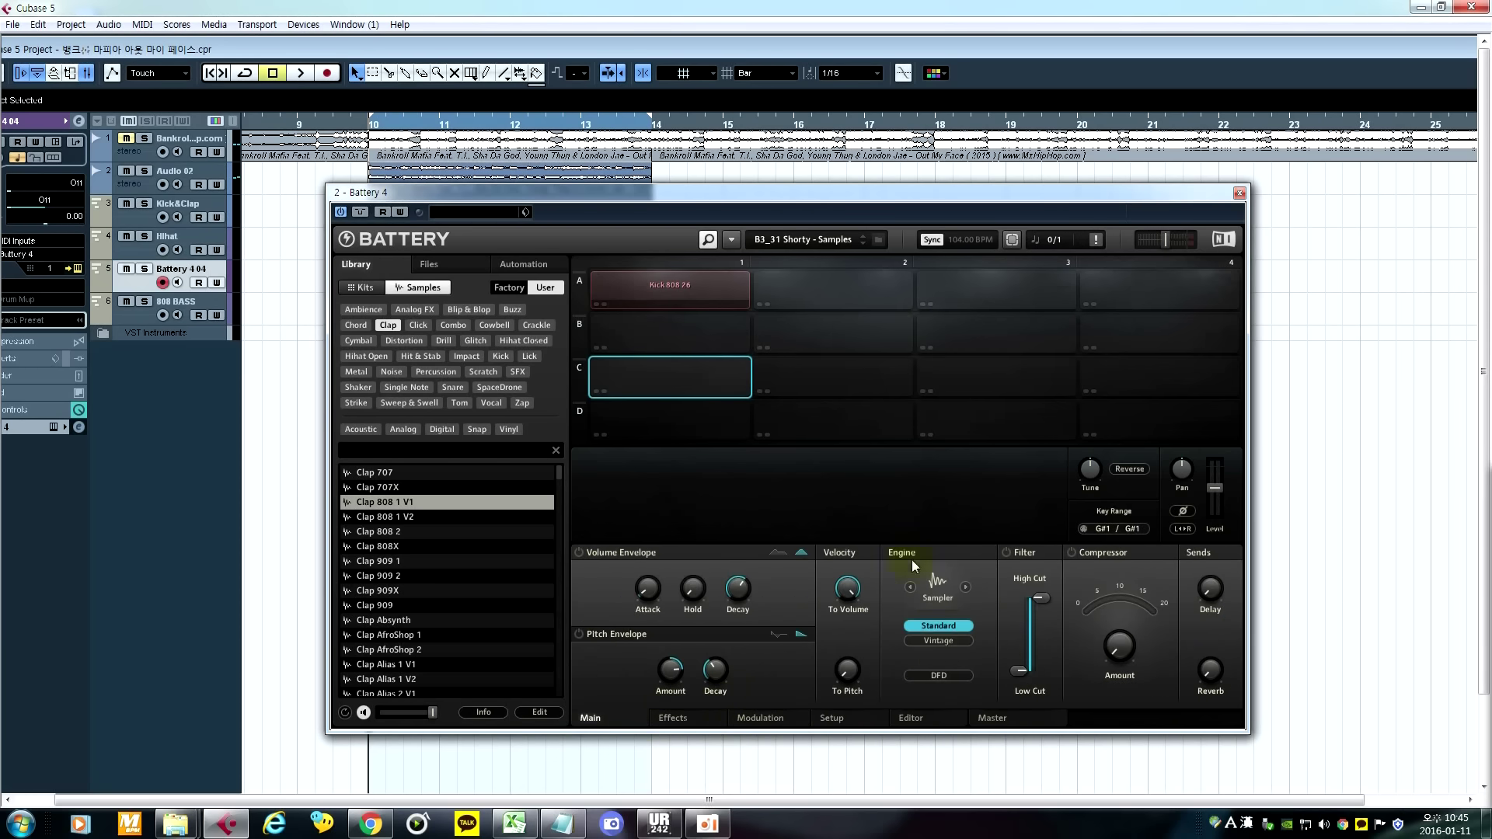
{"action": "left_click", "coordinate": [654, 276]}
{"action": "left_click_drag", "start_coordinate": [1132, 529], "coordinate": [1145, 571]}
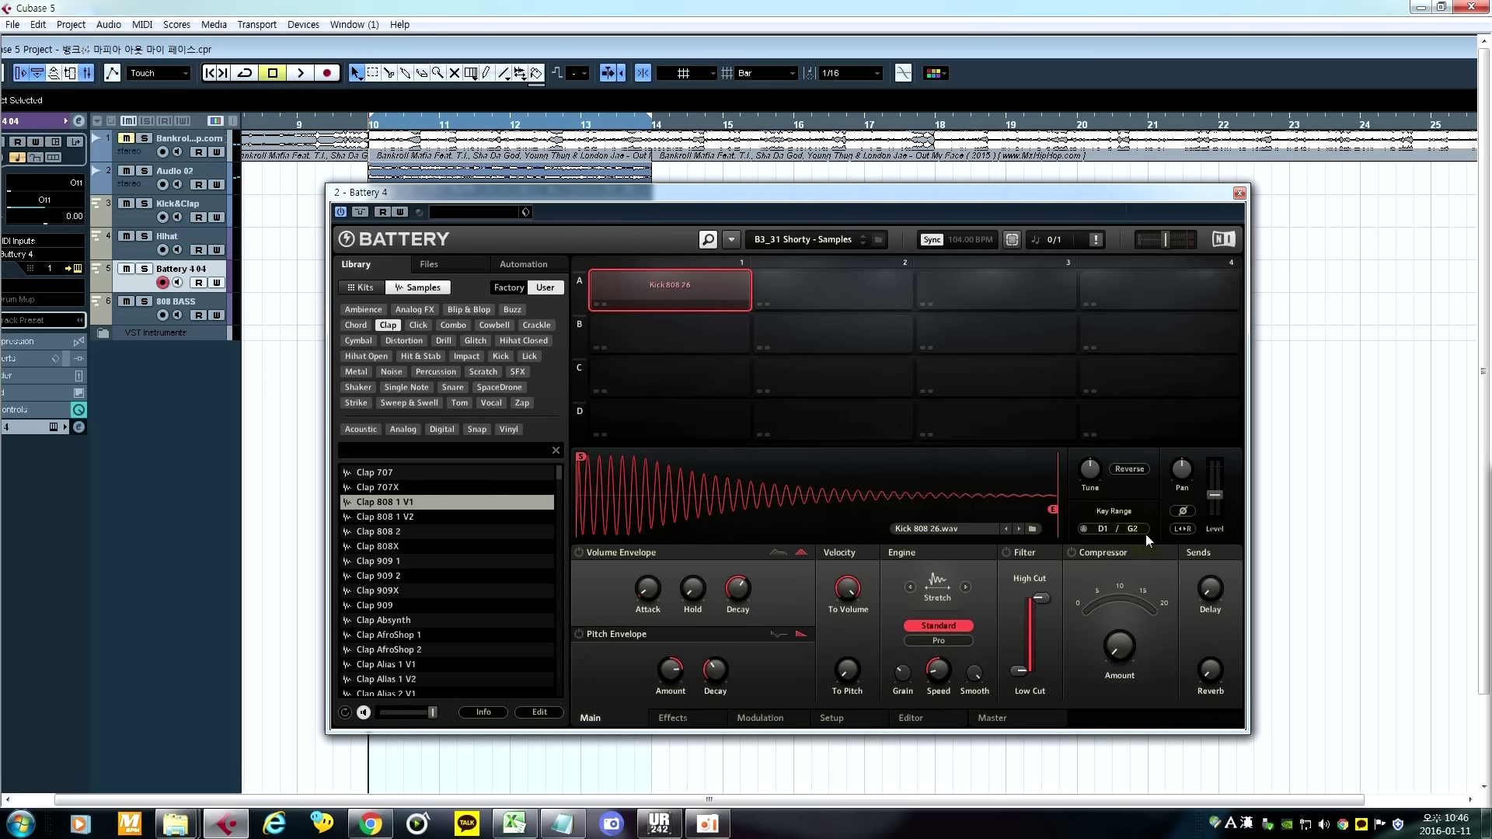
{"action": "left_click", "coordinate": [765, 348]}
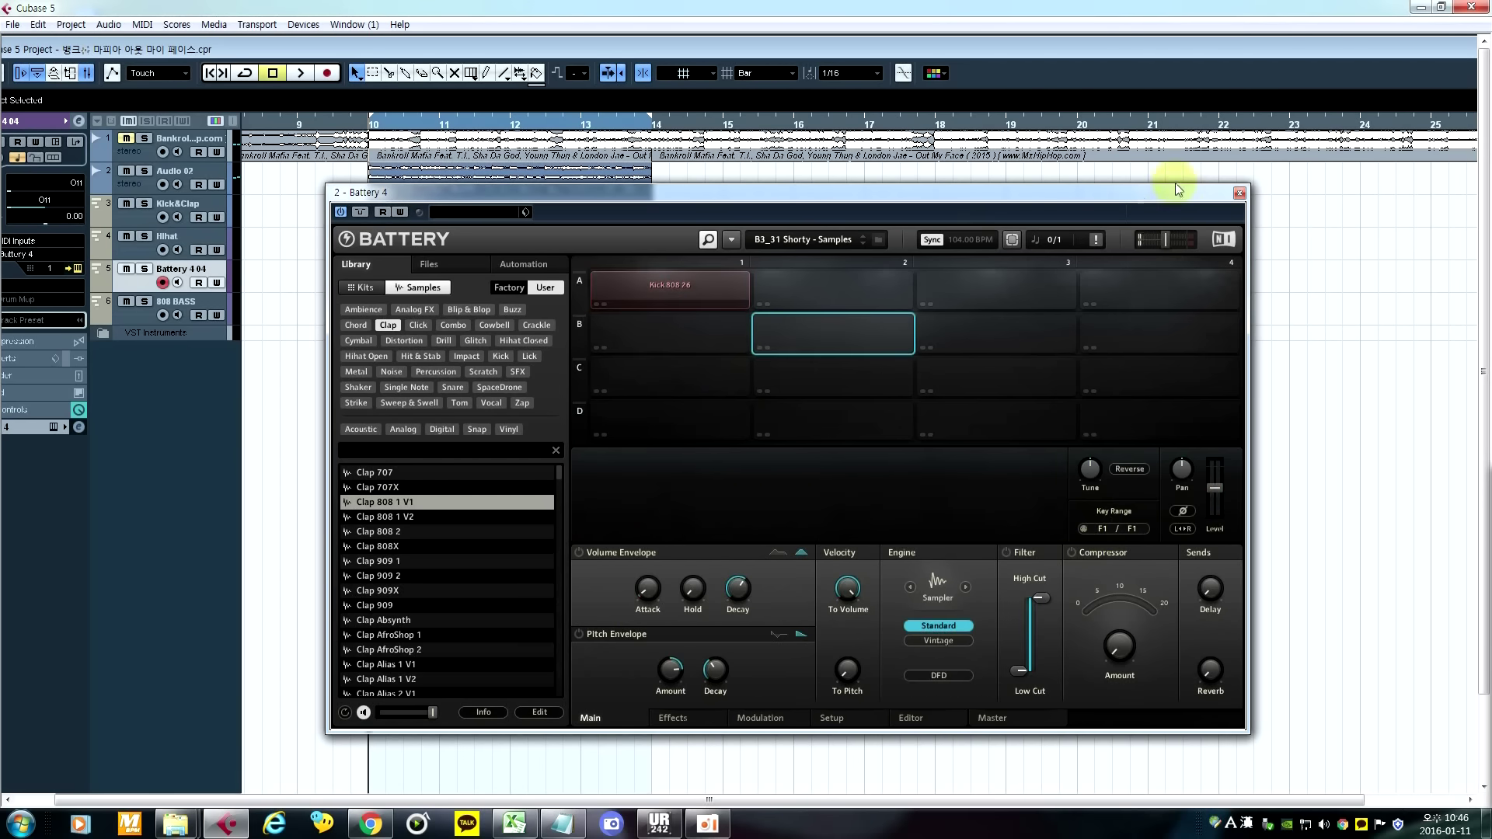
{"action": "left_click", "coordinate": [1239, 194]}
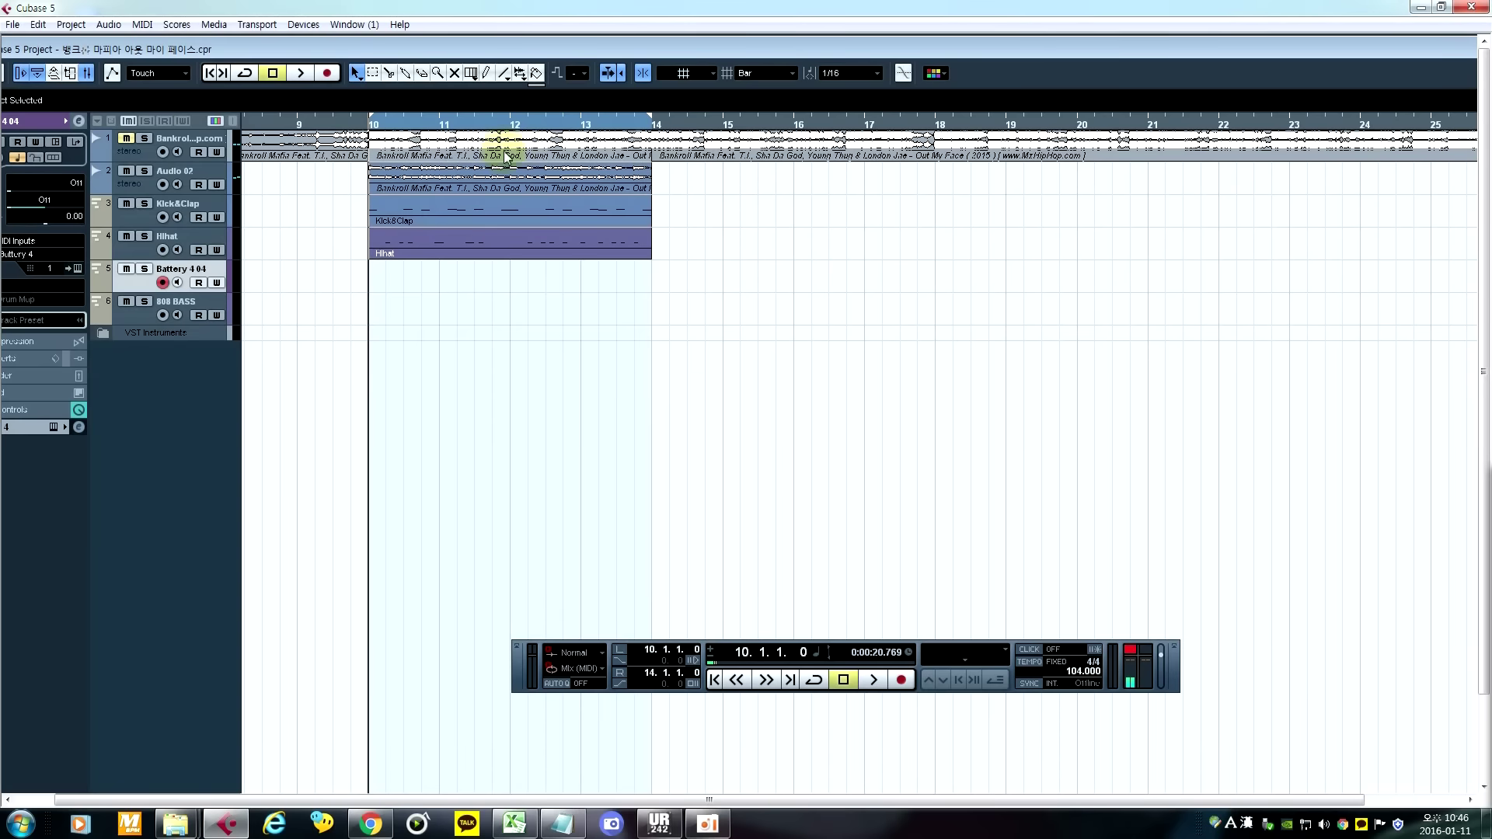
Step: Unmute the reference song track and mute the Audio 02, Kick&Clap and Hihat tracks
{"action": "left_click", "coordinate": [144, 139]}
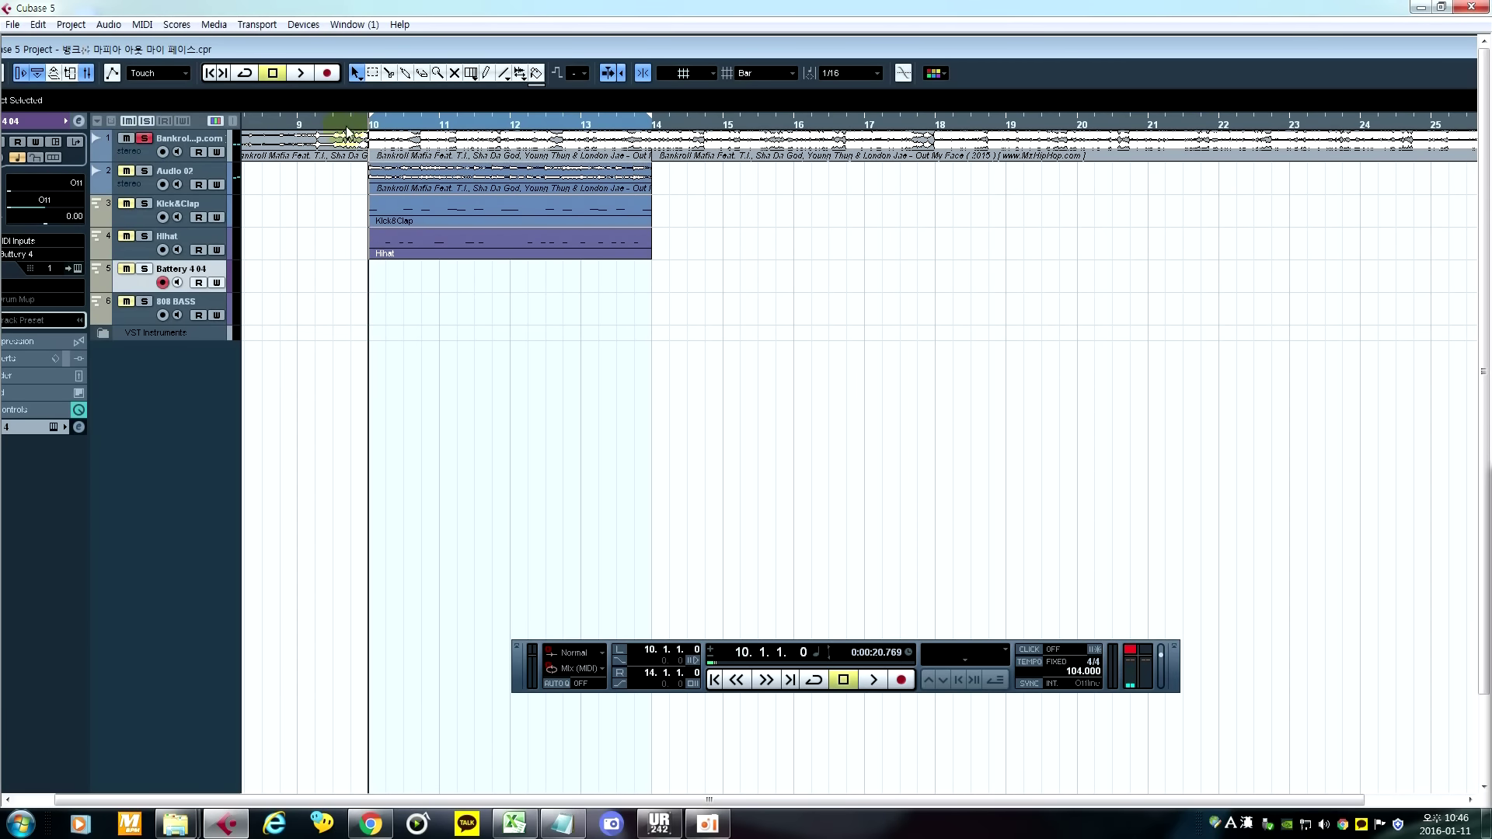
{"action": "left_click", "coordinate": [144, 139]}
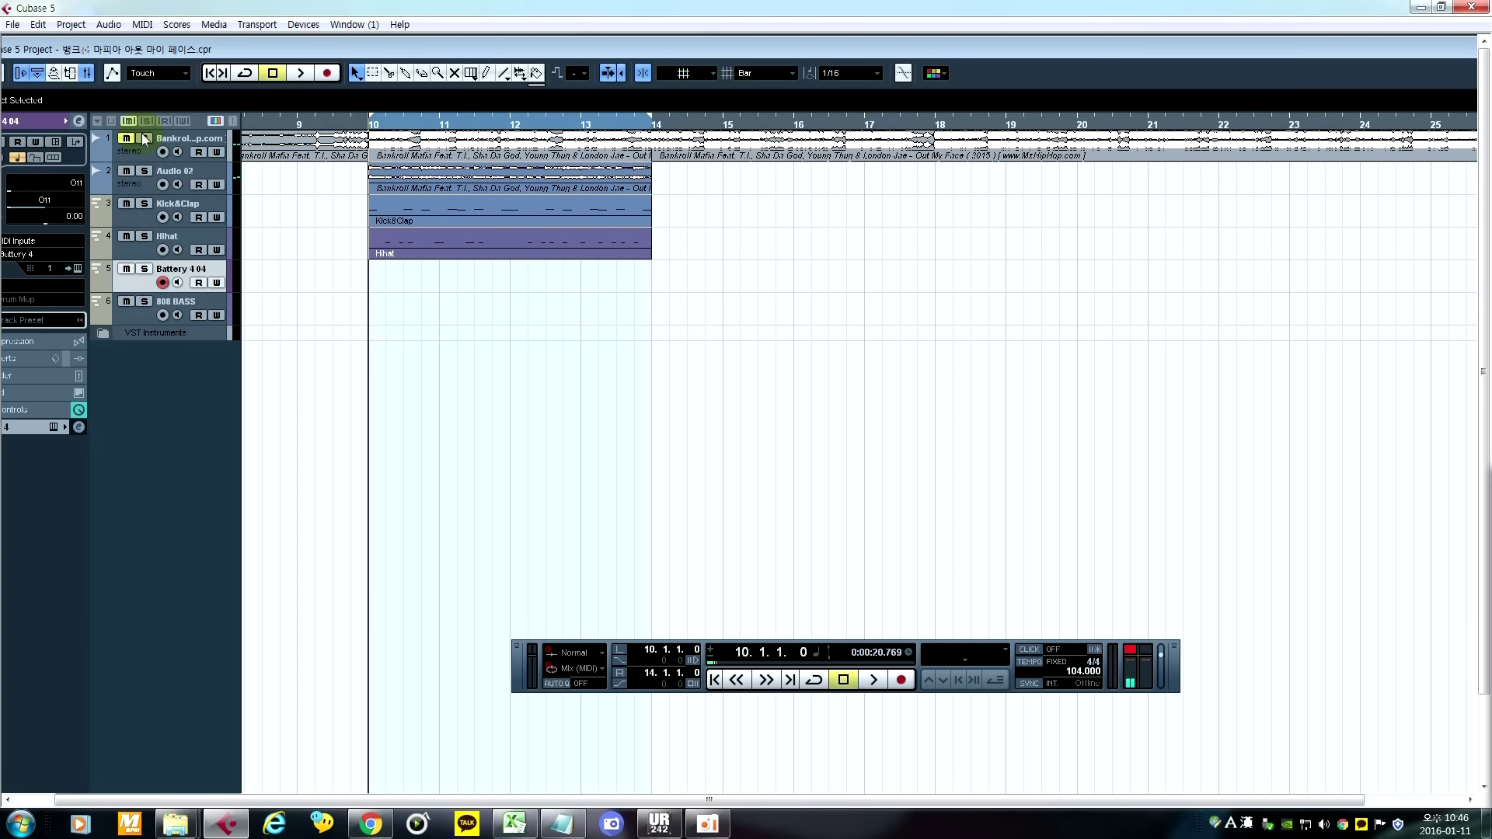
{"action": "left_click", "coordinate": [126, 171]}
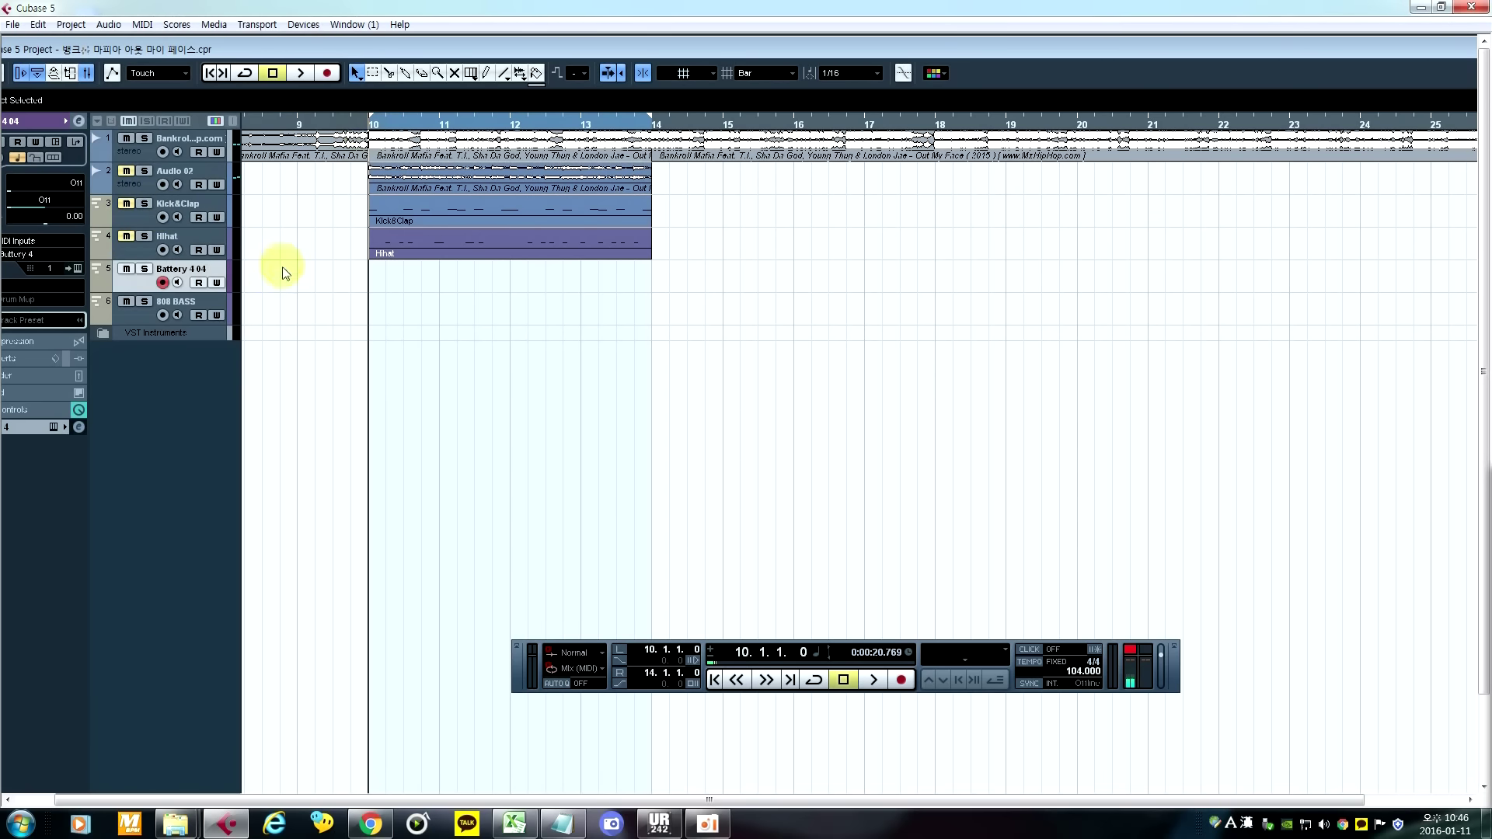
Step: Route the 808 BASS track to the Battery 4 instrument and delete the redundant Battery 4 04 track
{"action": "left_click", "coordinate": [194, 305]}
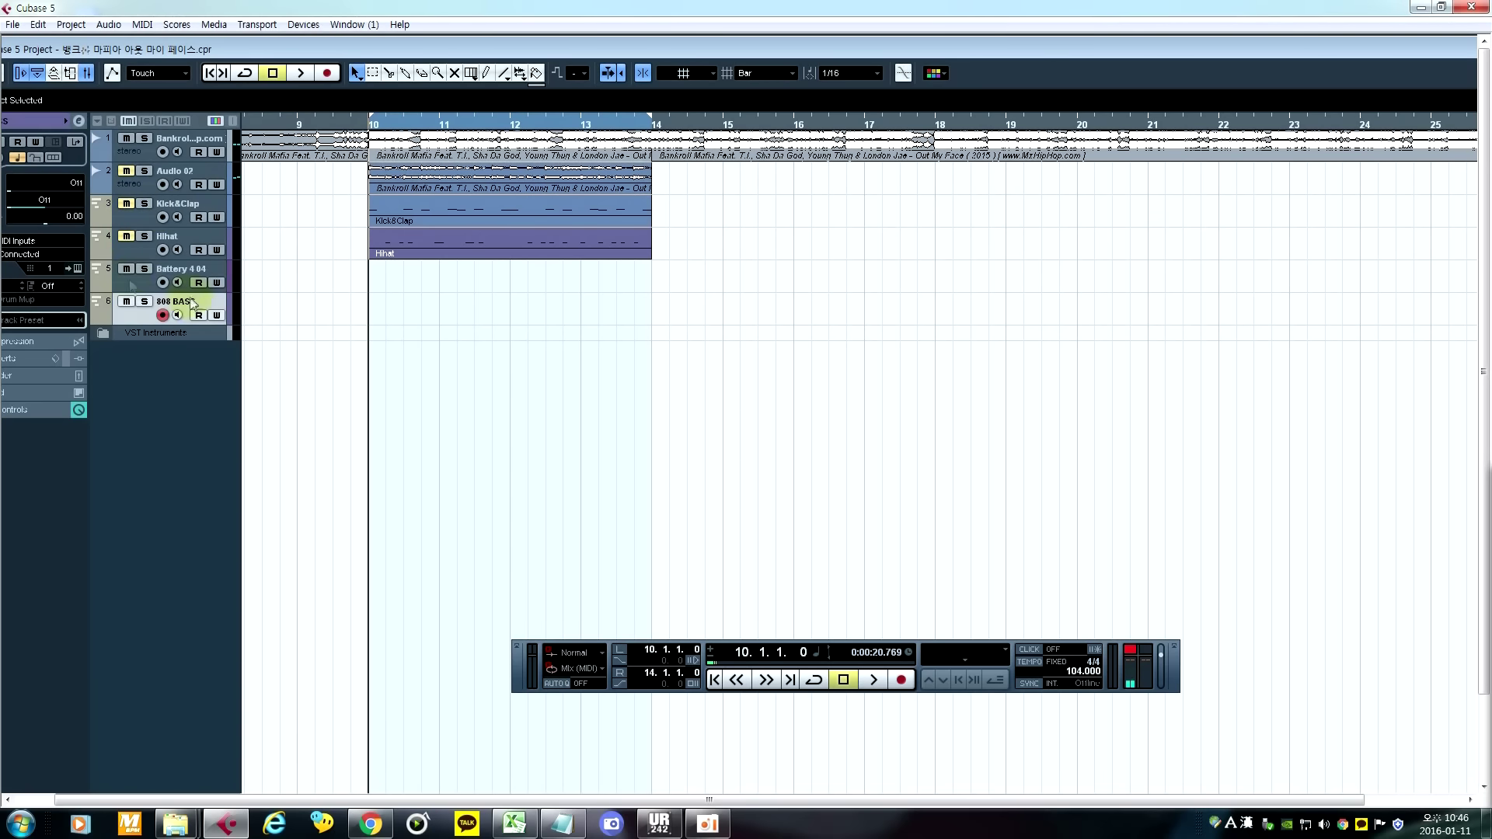
{"action": "left_click", "coordinate": [36, 256]}
{"action": "left_click", "coordinate": [35, 294]}
{"action": "left_click", "coordinate": [204, 272]}
{"action": "key", "text": "Delete"}
{"action": "left_click", "coordinate": [359, 294]}
{"action": "left_click", "coordinate": [216, 268]}
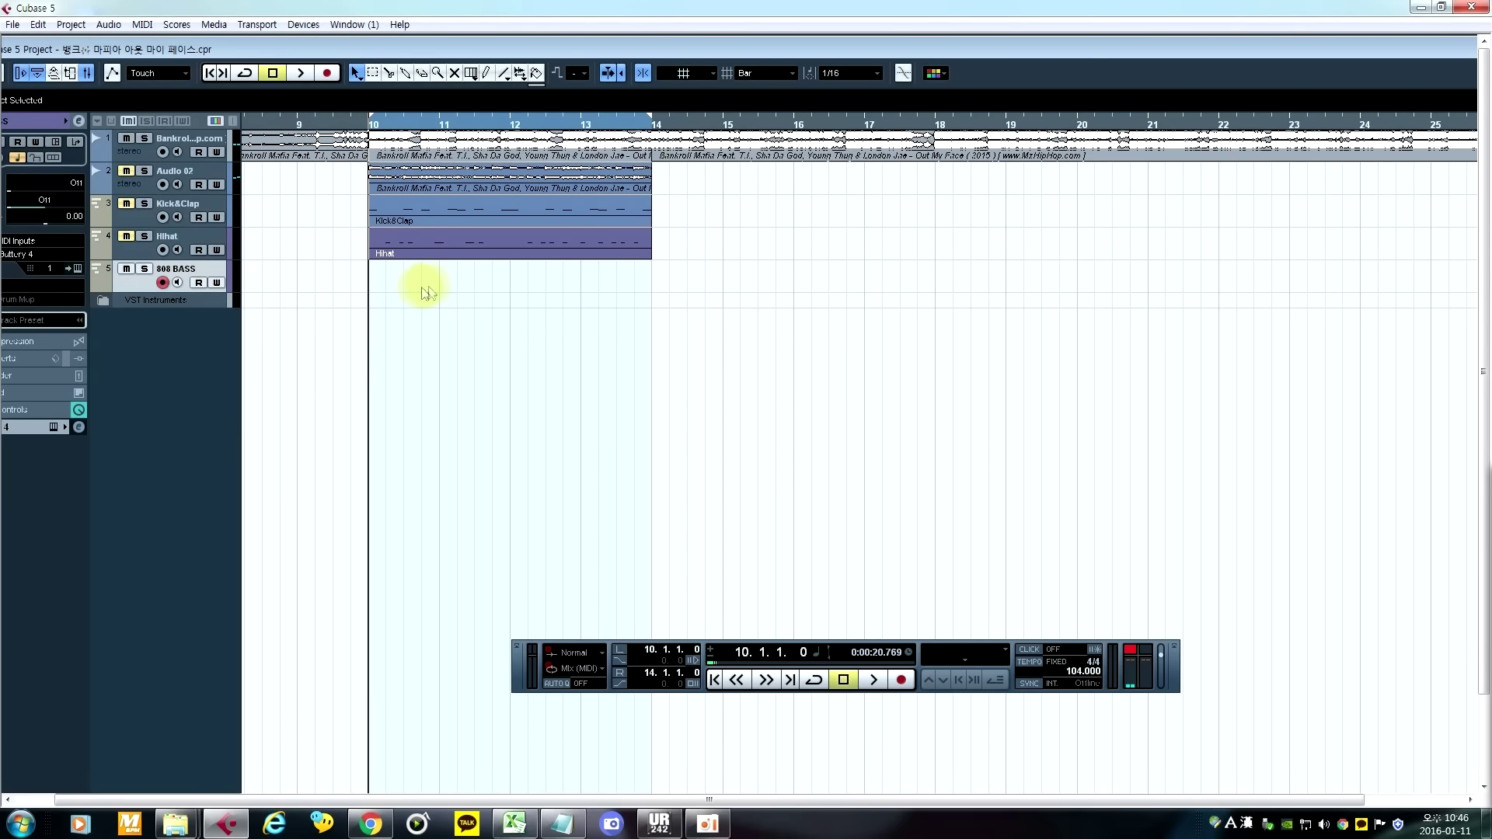
Step: Create an empty MIDI part from bar 10 to bar 14 on the 808 BASS track and open it in the Key Editor
{"action": "left_click_drag", "start_coordinate": [311, 276], "coordinate": [648, 280]}
{"action": "left_click", "coordinate": [373, 281], "text": "alt"}
{"action": "key", "text": "Delete"}
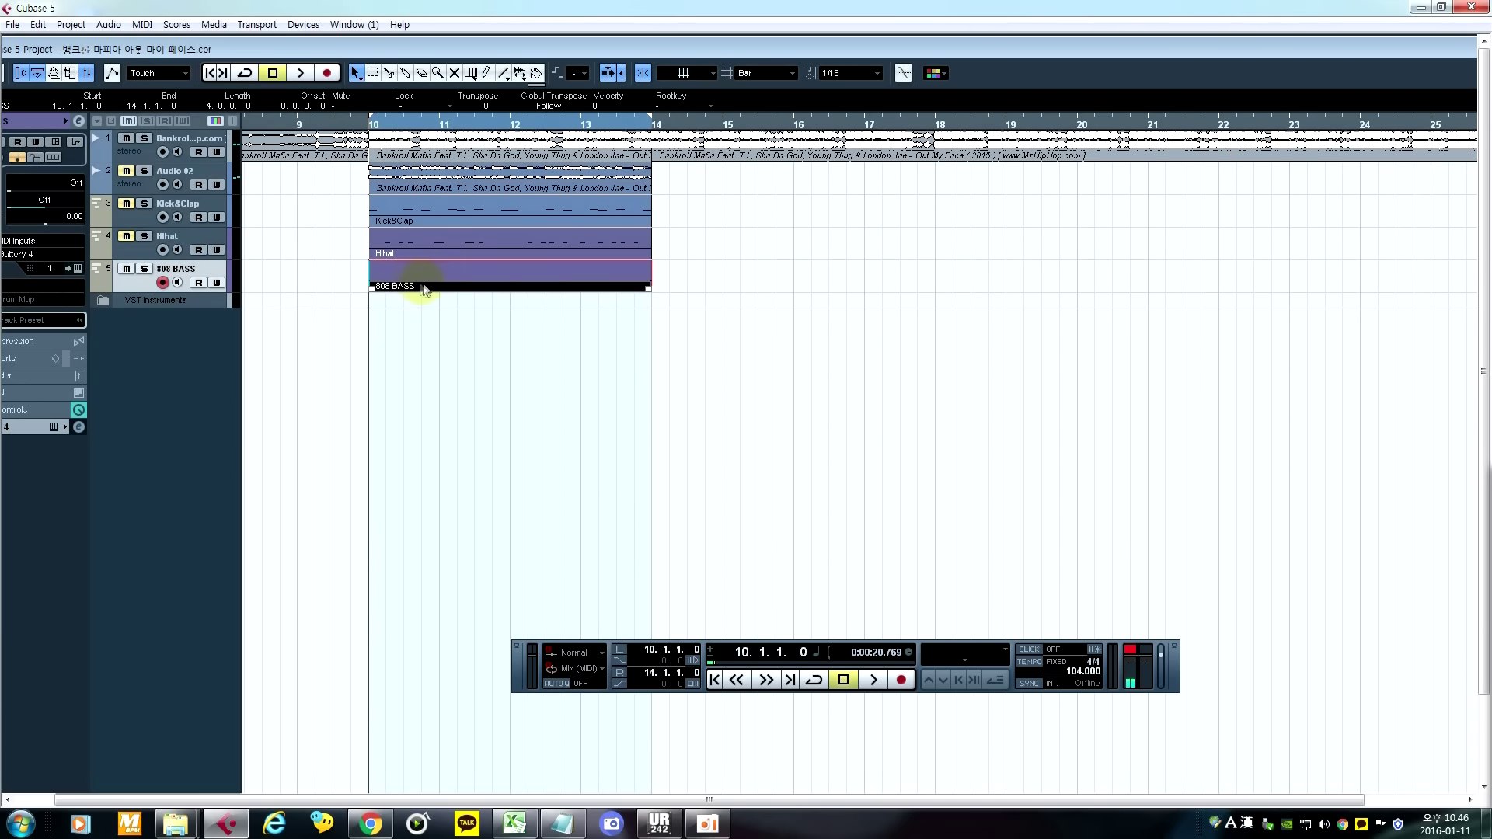
{"action": "double_click", "coordinate": [426, 288]}
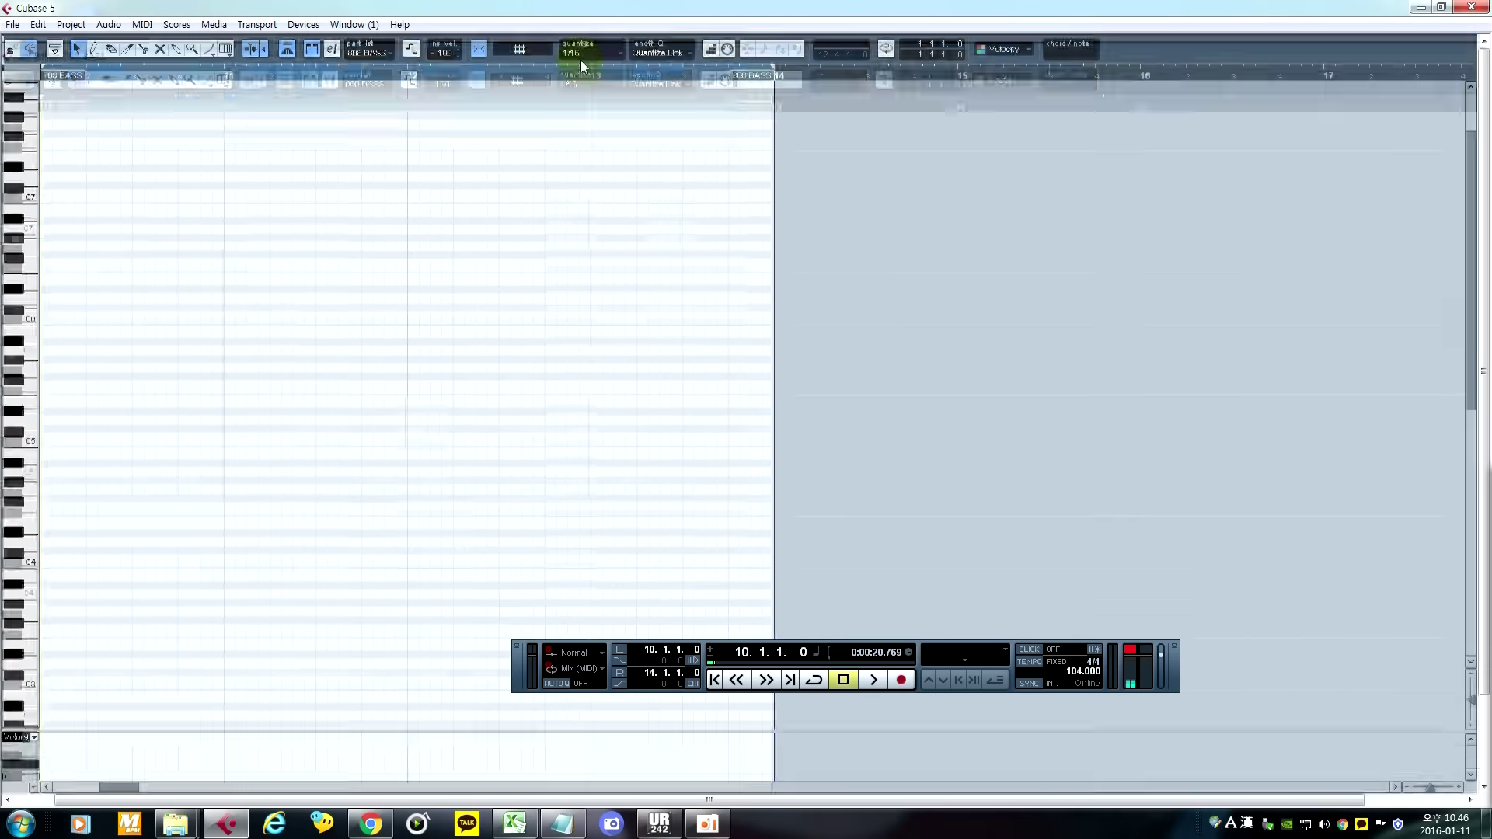
Step: Show the low note range and play the reference song from just before bar 10 to hear its 808 bass line
{"action": "scroll", "coordinate": [483, 310], "scroll_direction": "down", "scroll_amount": 5}
{"action": "left_click", "coordinate": [268, 76]}
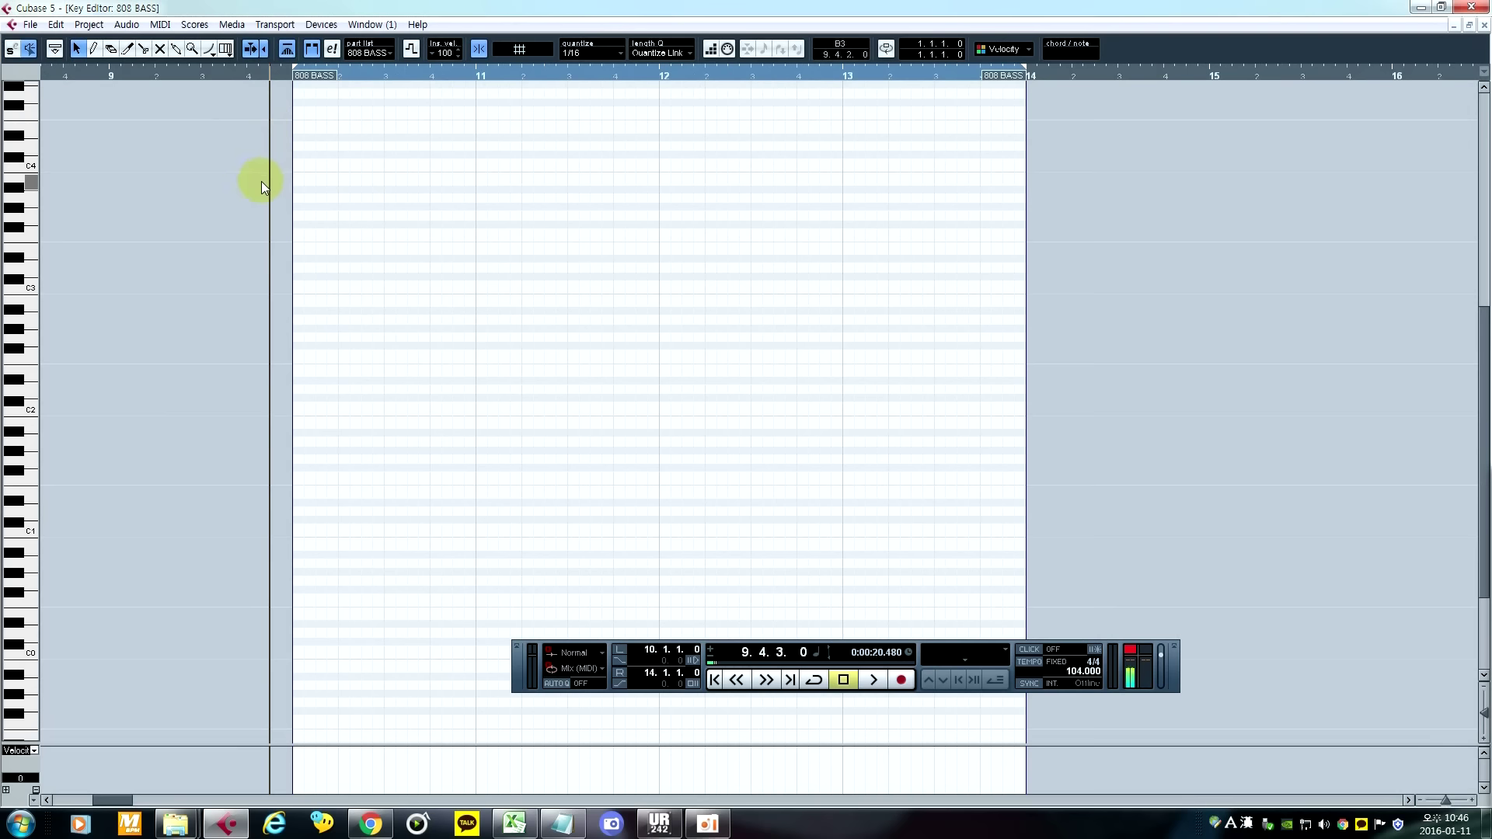
{"action": "key", "text": "space"}
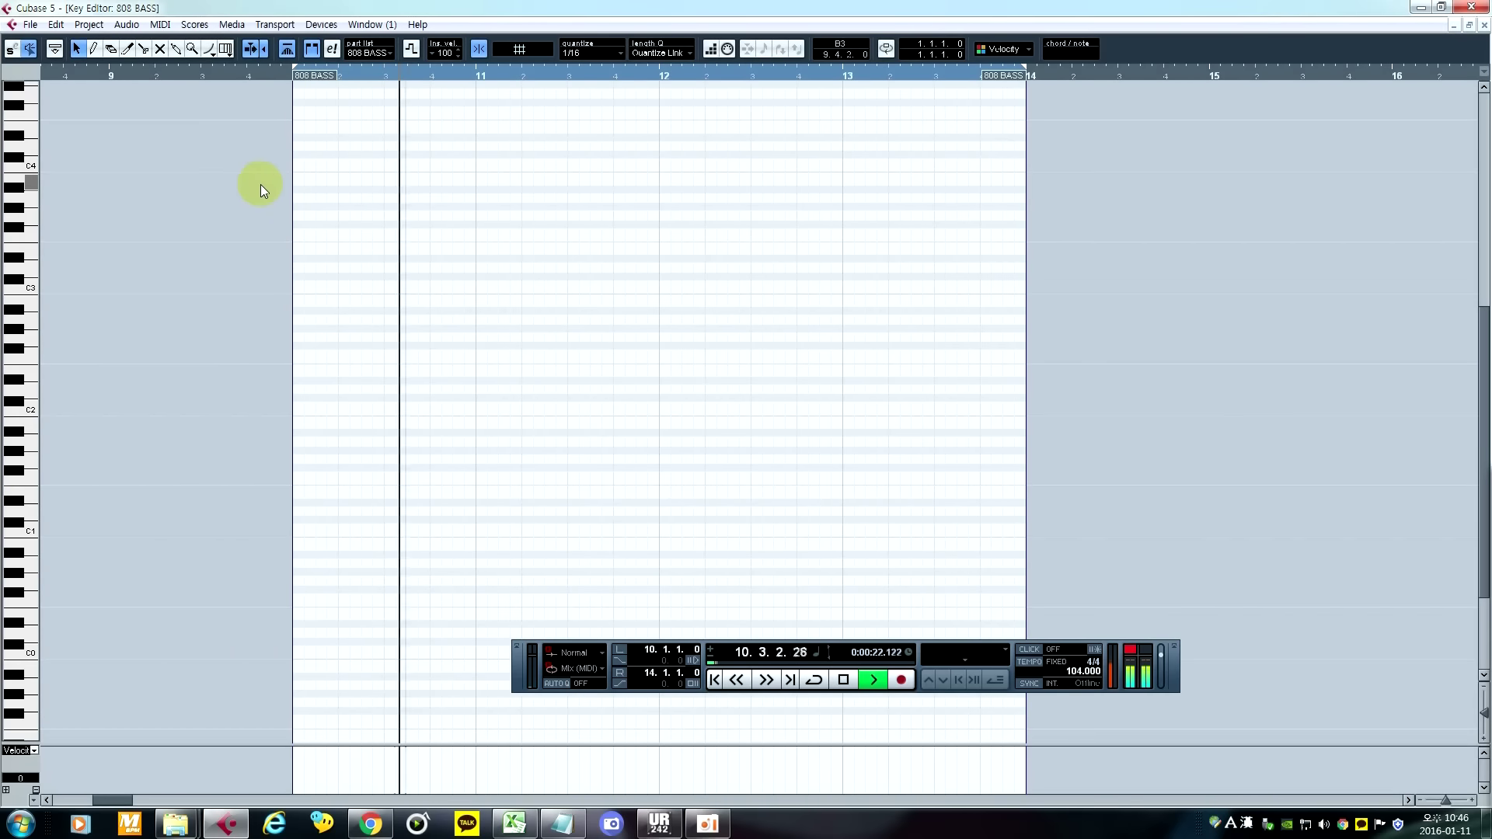
{"action": "key", "text": "space"}
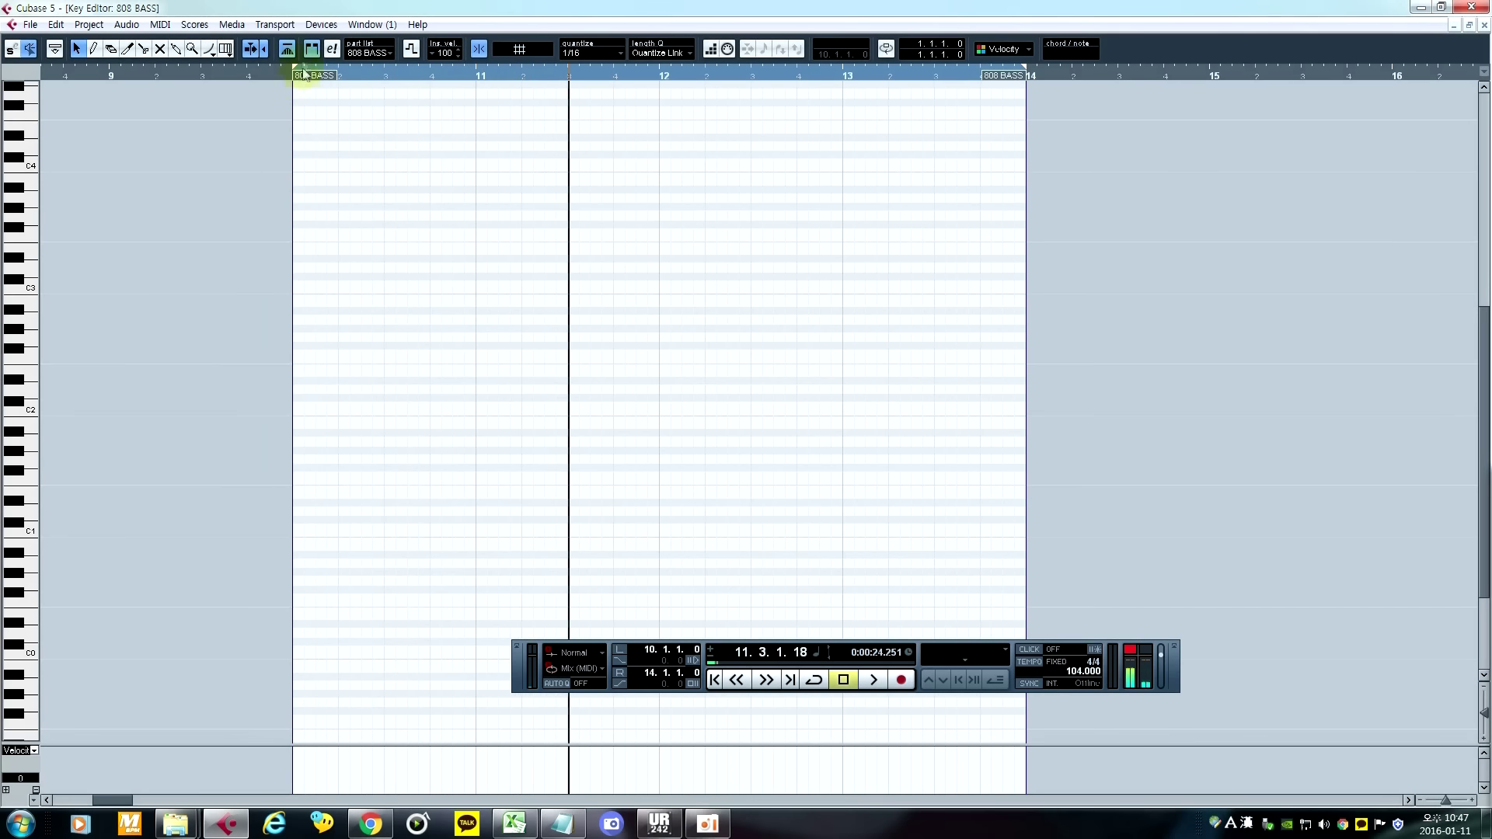
{"action": "left_click", "coordinate": [256, 73]}
{"action": "key", "text": "space"}
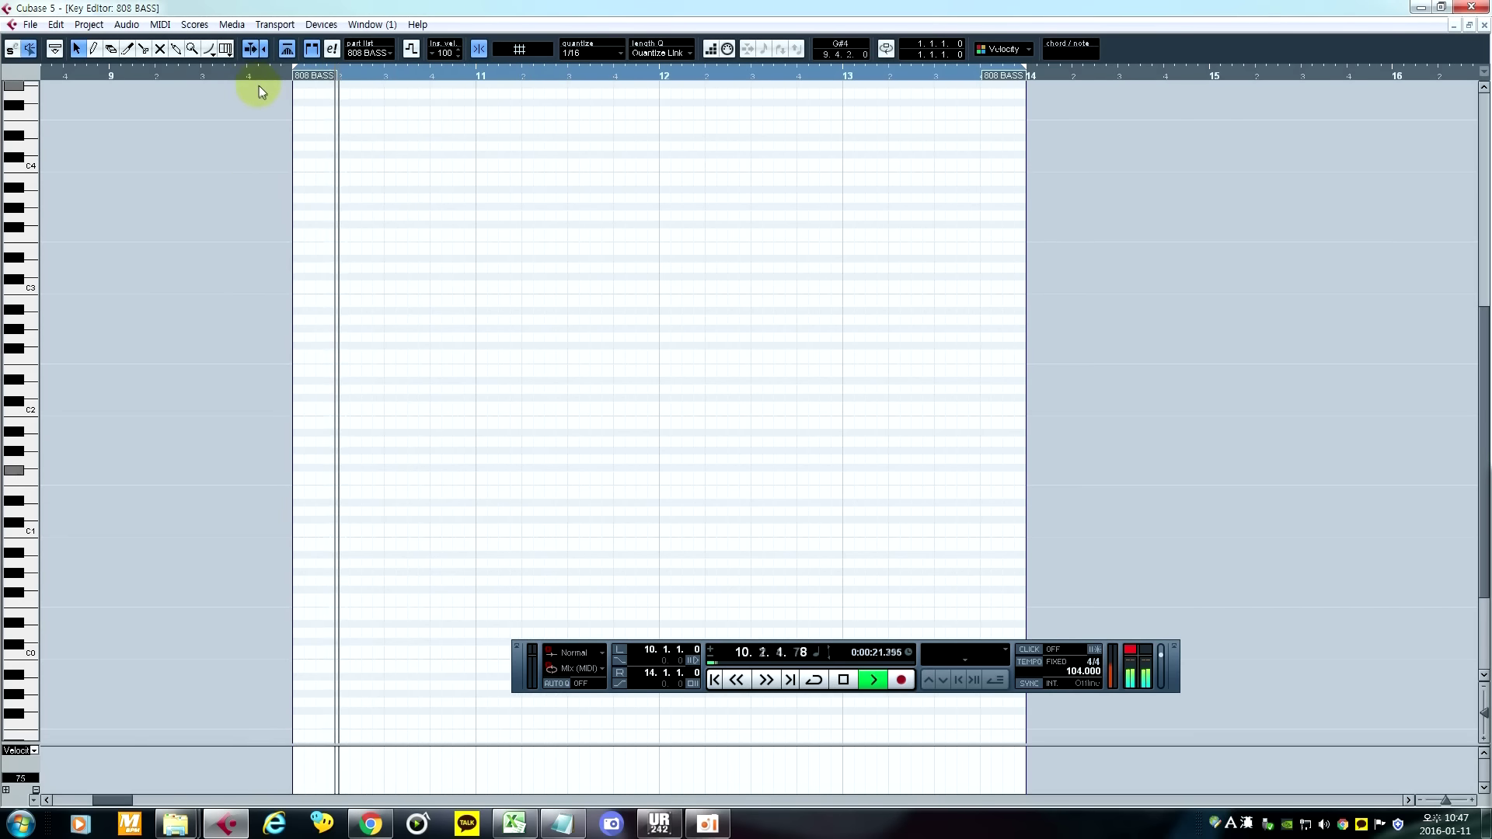
{"action": "left_click", "coordinate": [249, 74]}
{"action": "key", "text": "space"}
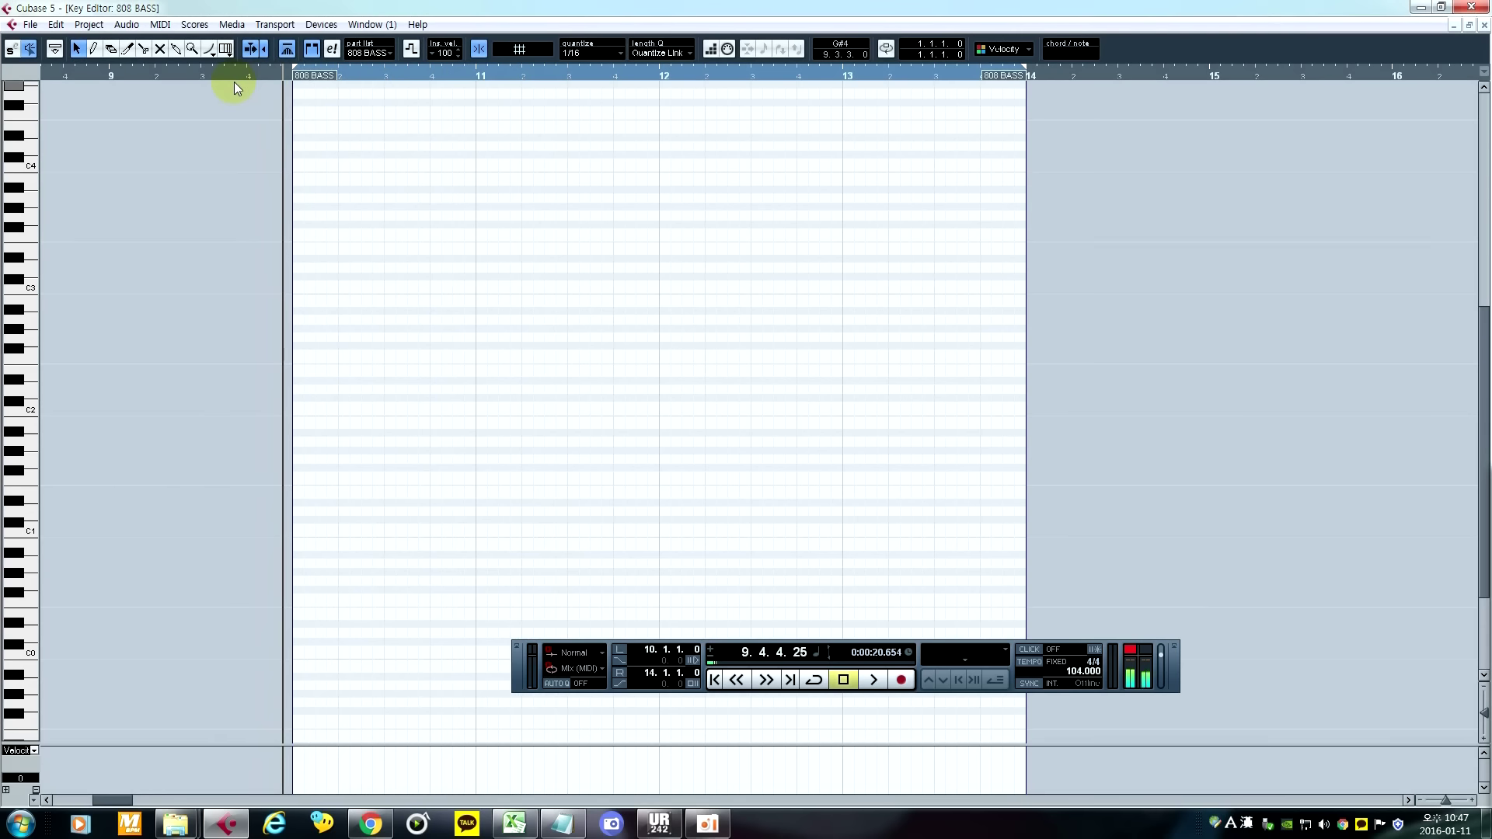
Step: Replay the reference song several times from the second half of bar 9 to work out the 808 bass notes and rhythm
{"action": "left_click_drag", "start_coordinate": [226, 75], "coordinate": [206, 76]}
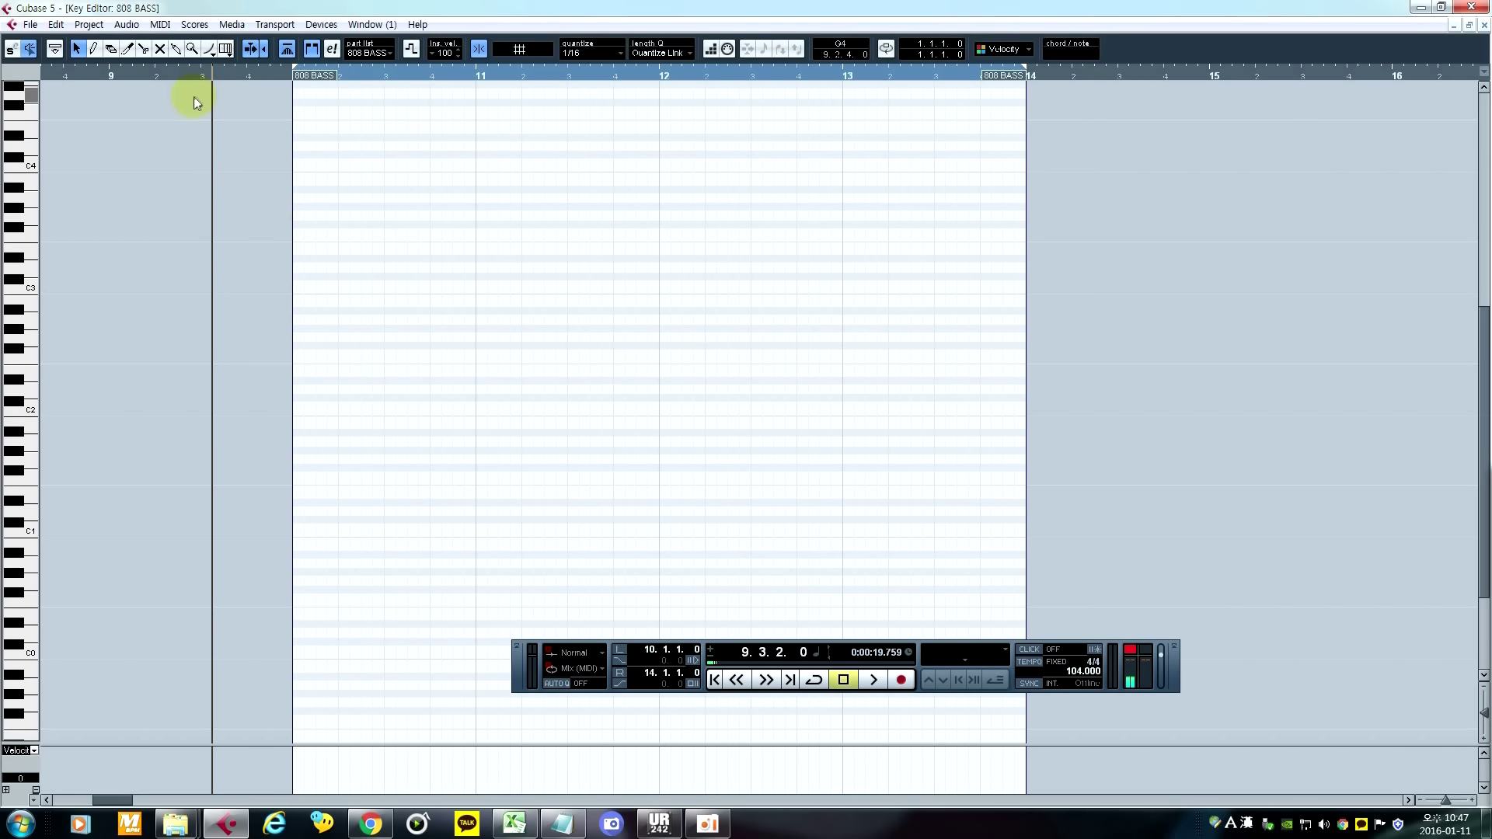
{"action": "key", "text": "space"}
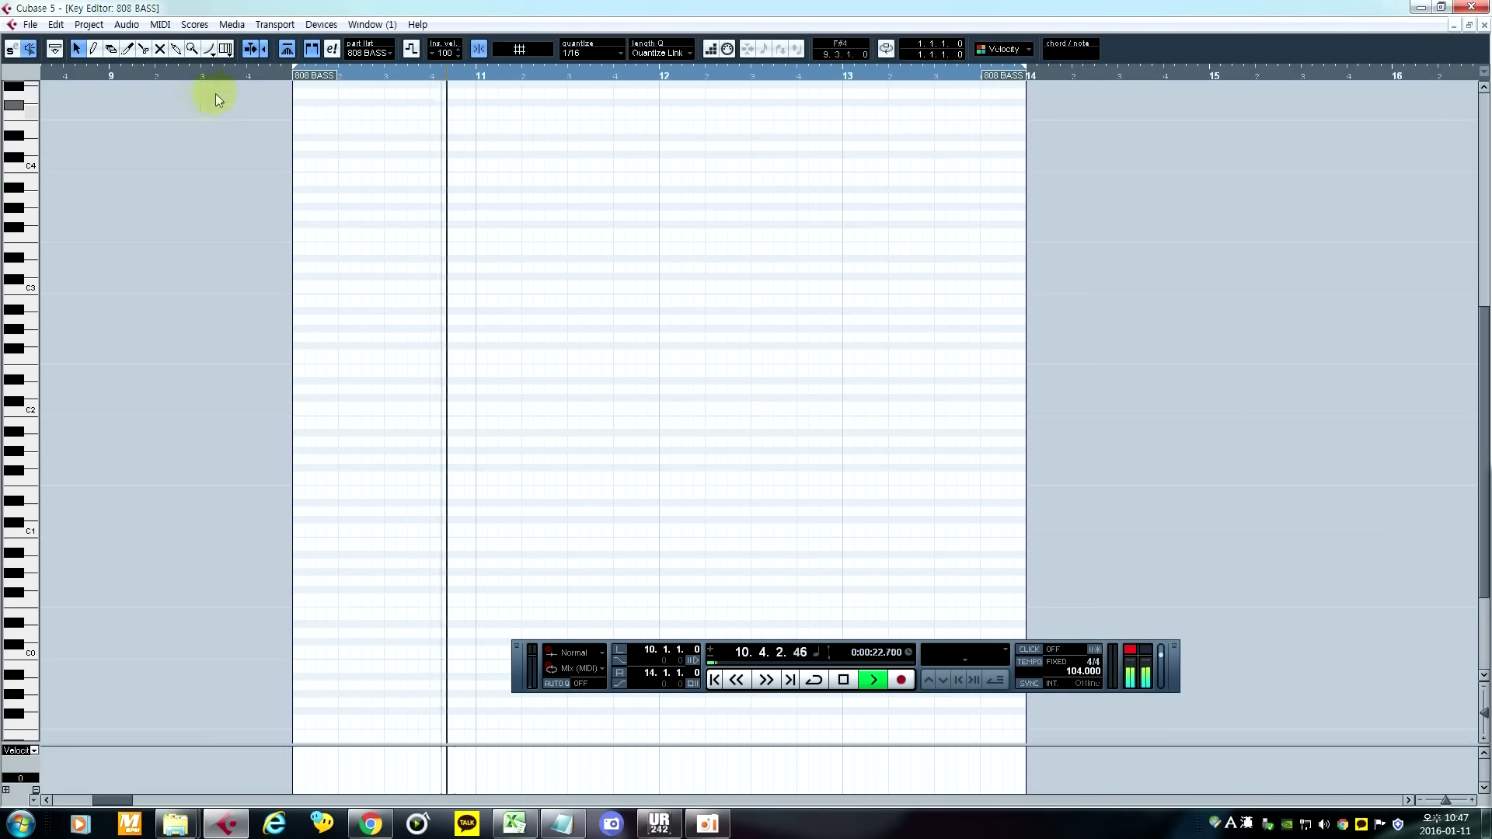
{"action": "left_click", "coordinate": [255, 73]}
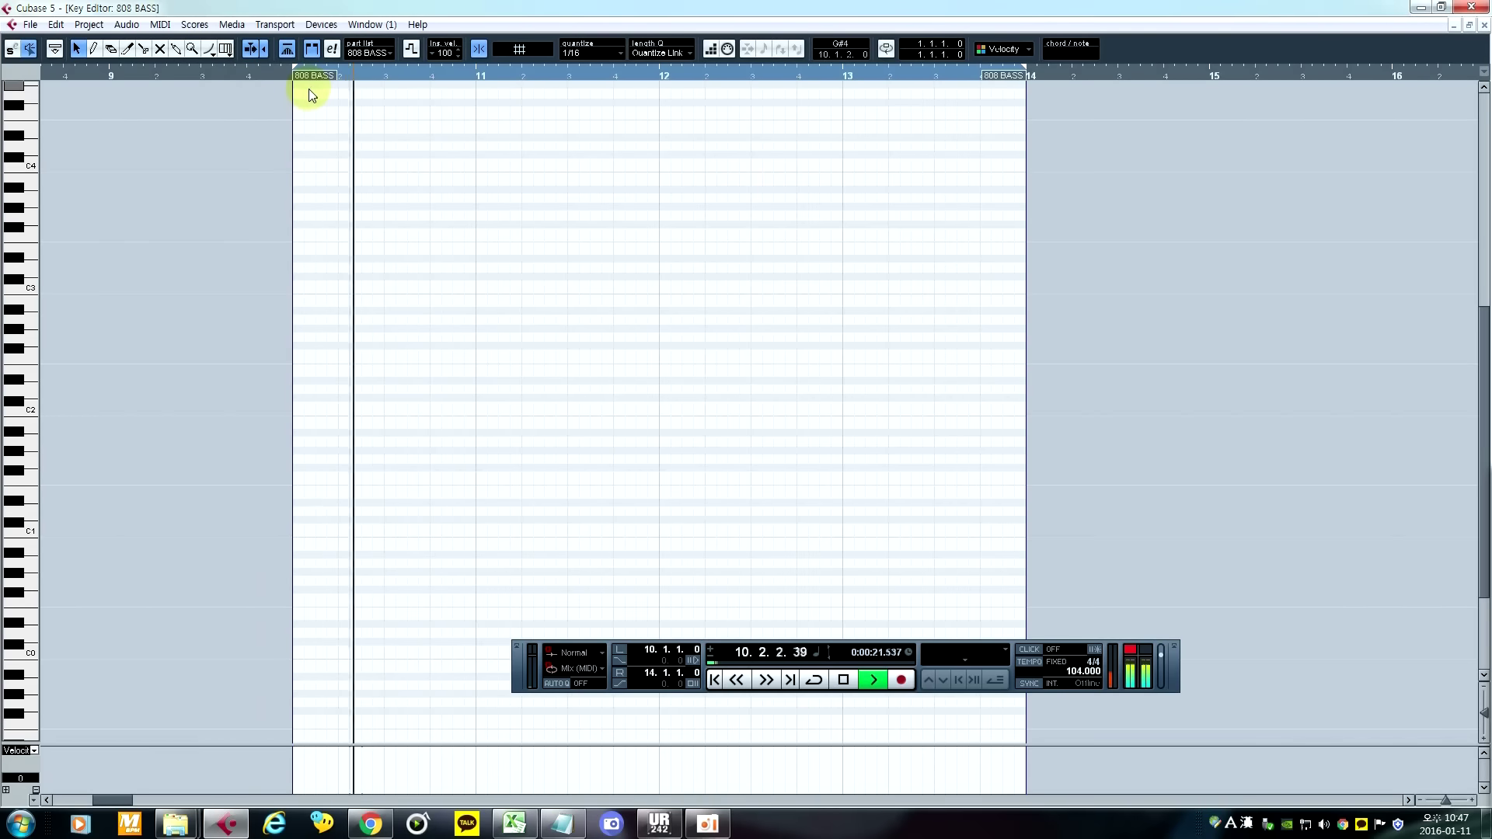
{"action": "key", "text": "space"}
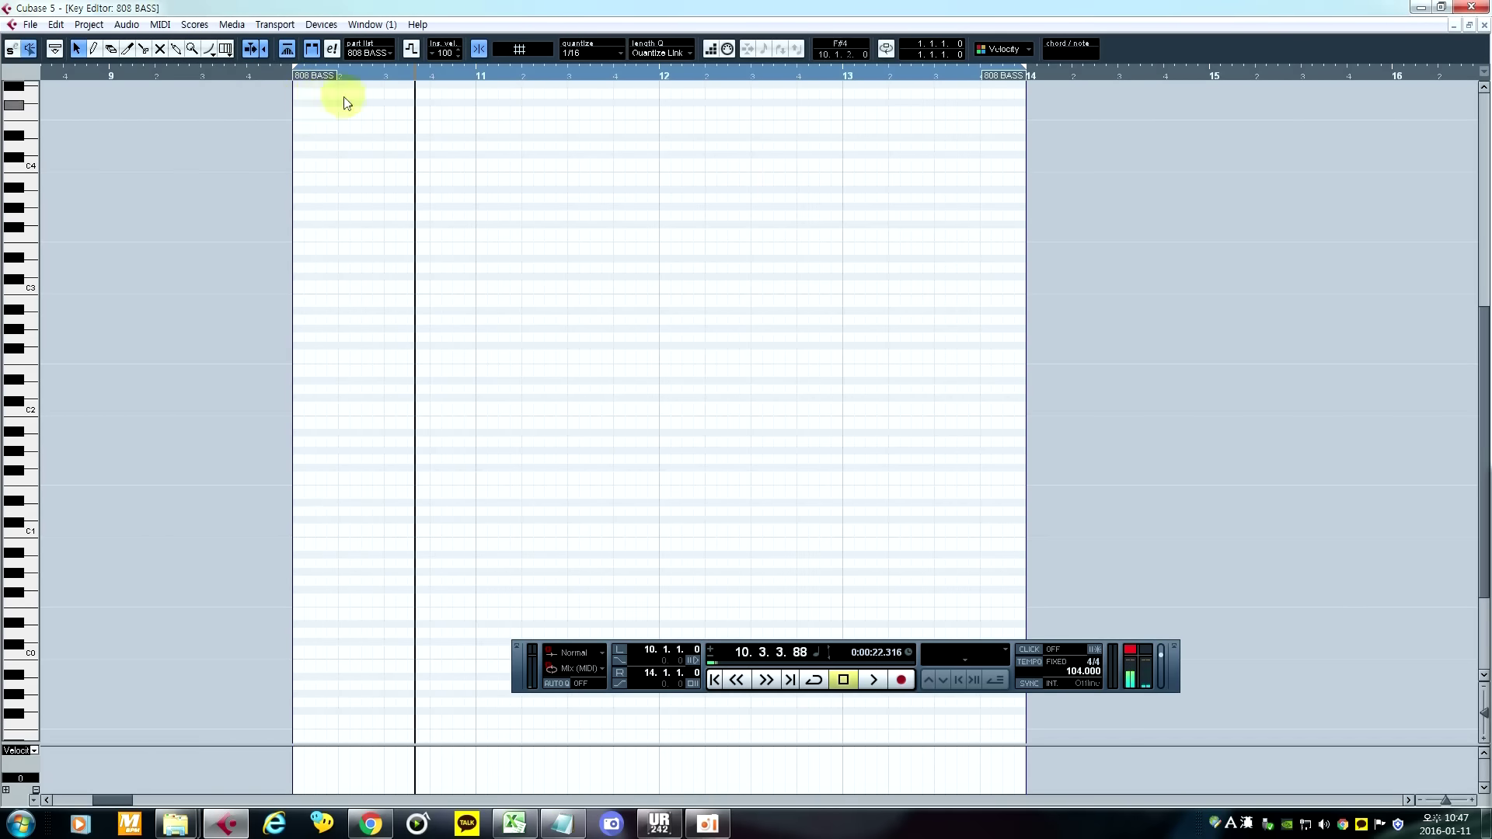
{"action": "left_click", "coordinate": [236, 74]}
{"action": "key", "text": "space"}
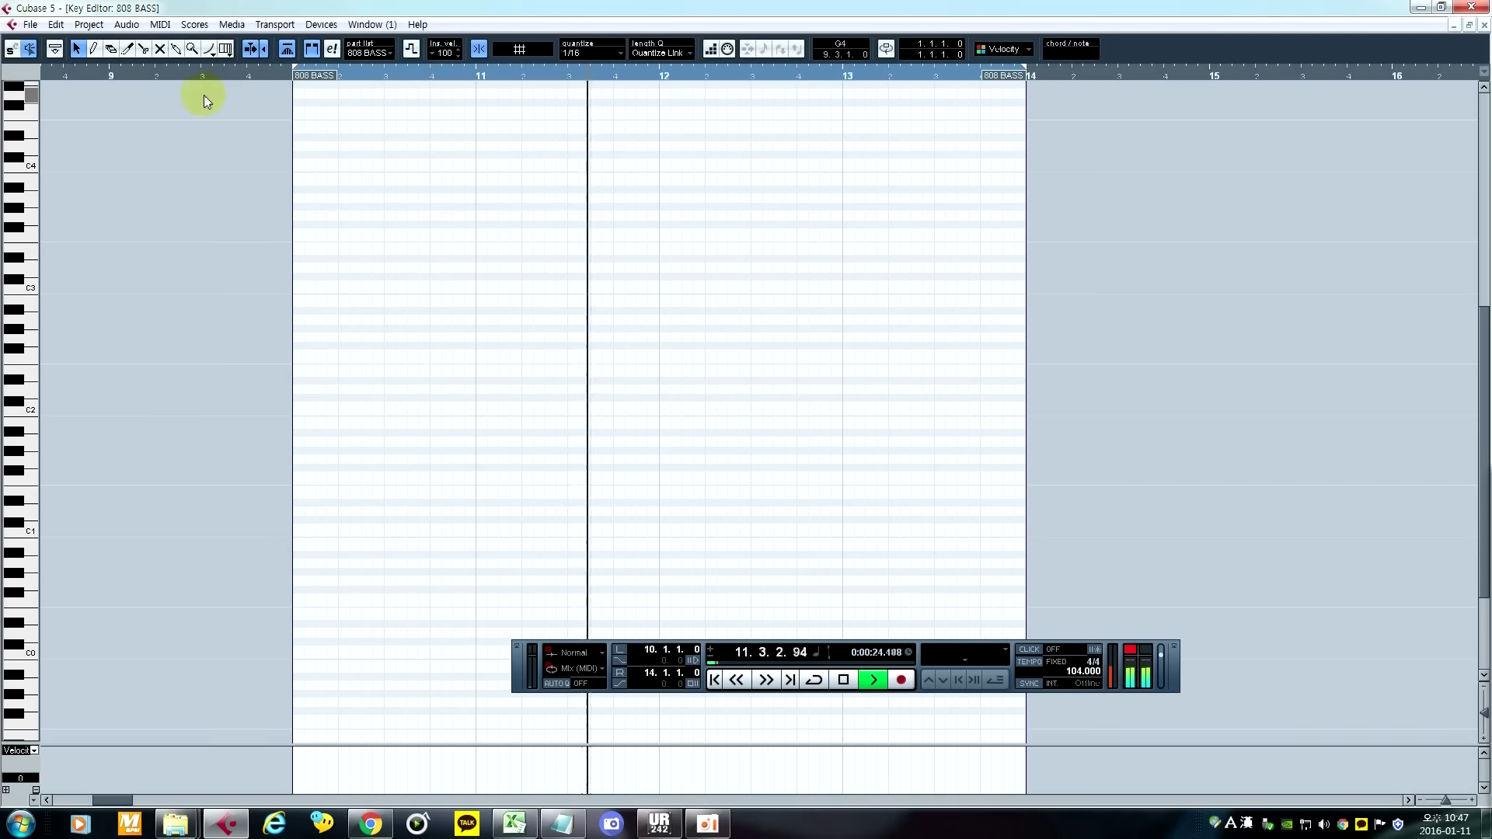
{"action": "key", "text": "space"}
{"action": "left_click", "coordinate": [281, 74]}
{"action": "key", "text": "space"}
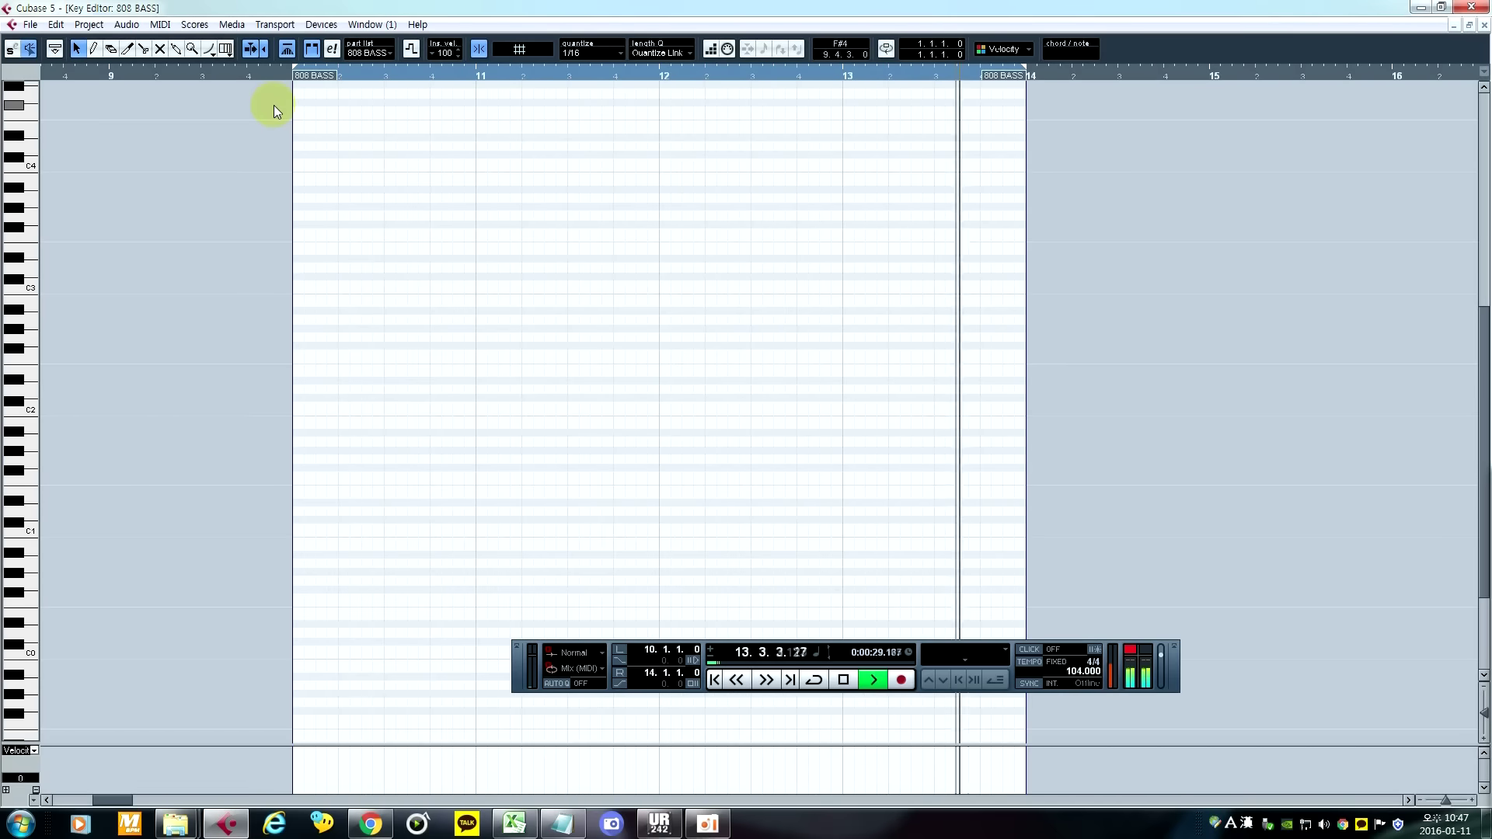
Step: Enter a sixteenth-note F#1 at the very start of bar 10 in the 808 BASS part
{"action": "key", "text": "space"}
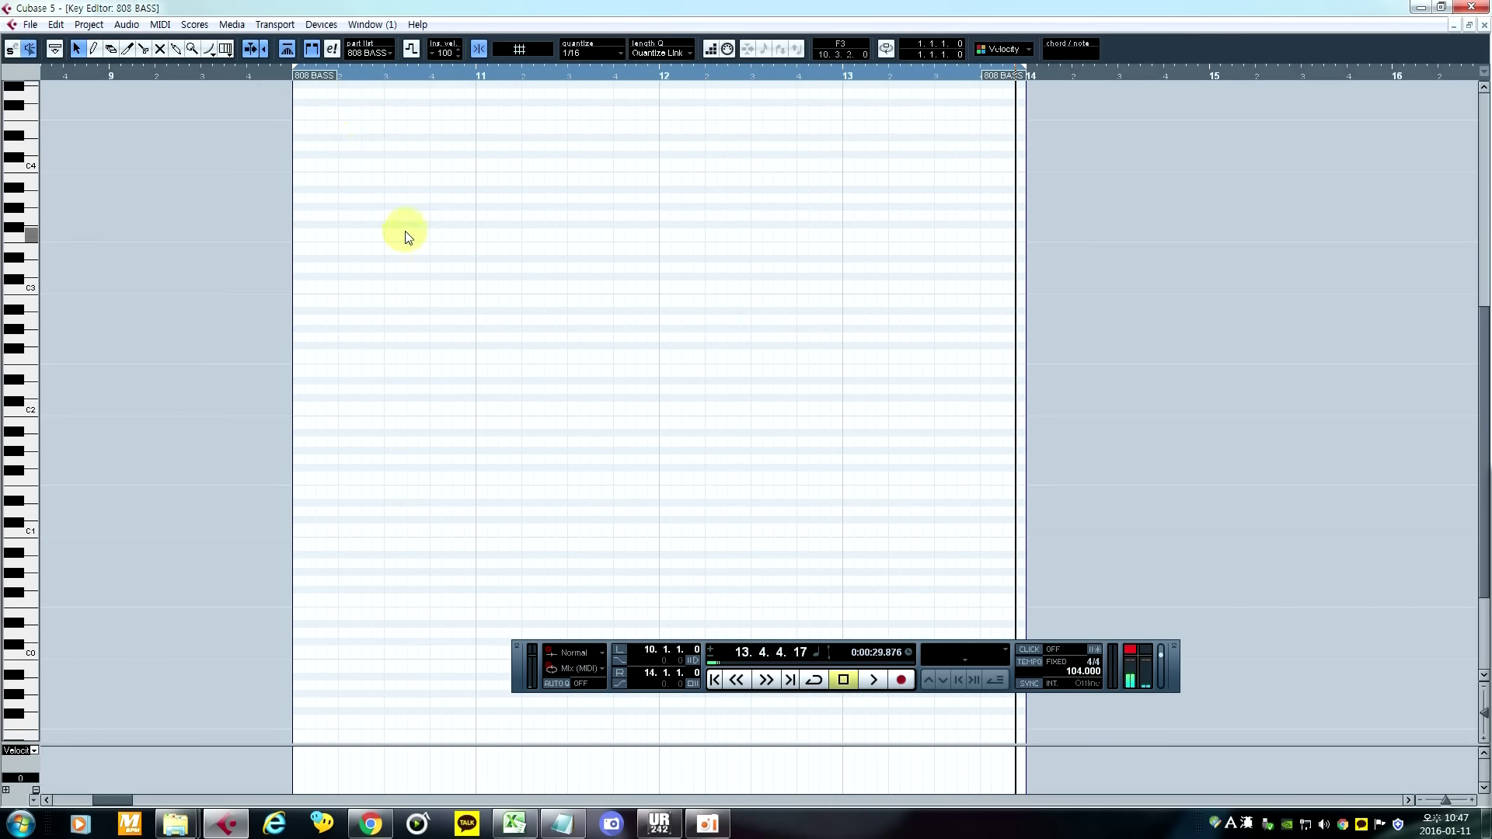
{"action": "key", "text": "8"}
{"action": "left_click", "coordinate": [304, 466]}
{"action": "key", "text": "1"}
{"action": "left_click_drag", "start_coordinate": [277, 77], "coordinate": [294, 87]}
{"action": "left_click", "coordinate": [308, 467]}
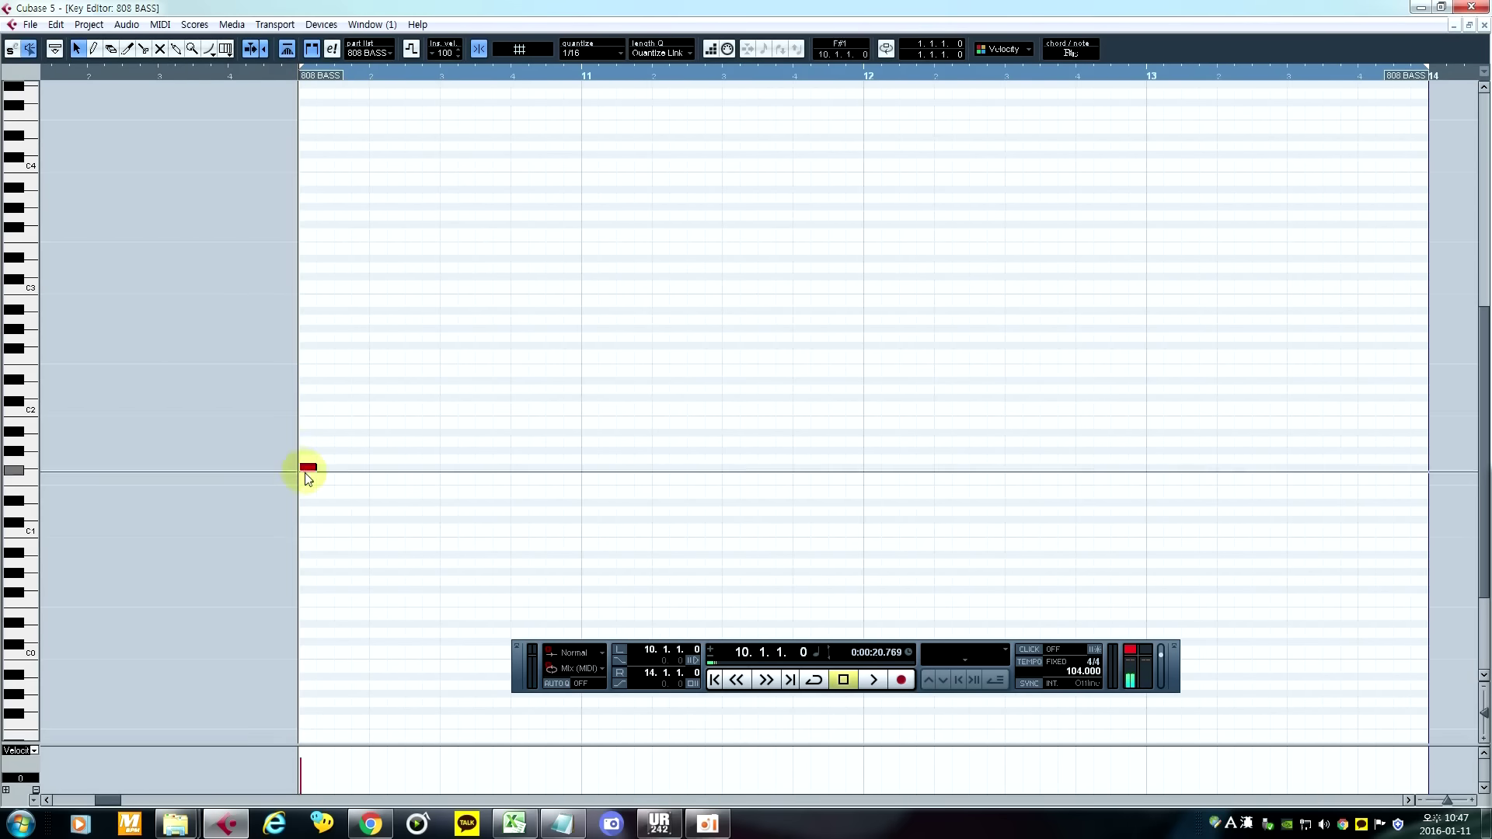
Step: Listen from bar 10 beat 3 and copy the F#1 note to beat 4 at pitch C#2
{"action": "left_click_drag", "start_coordinate": [494, 76], "coordinate": [440, 76]}
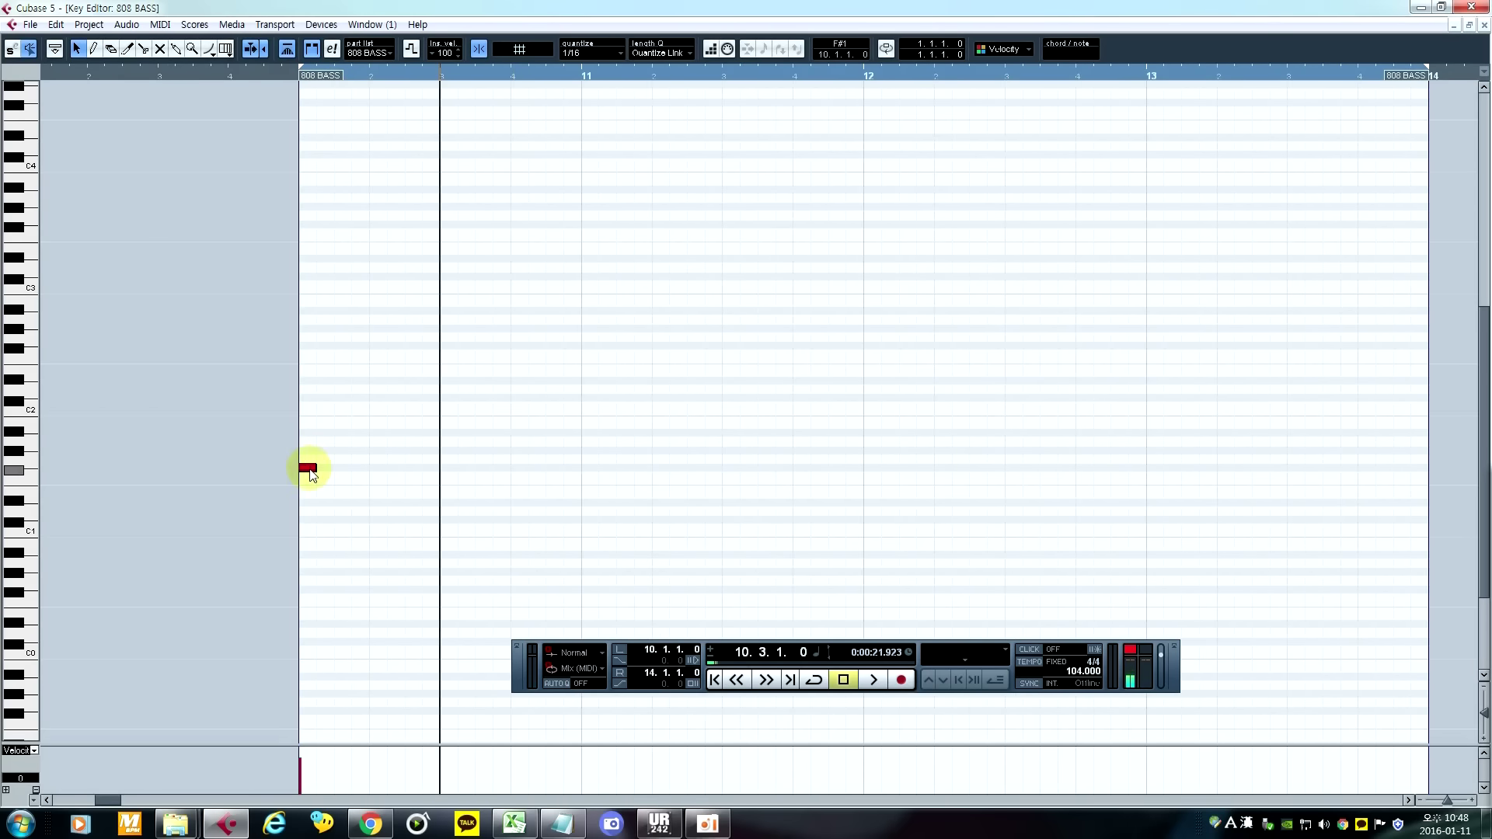
{"action": "key", "text": "space"}
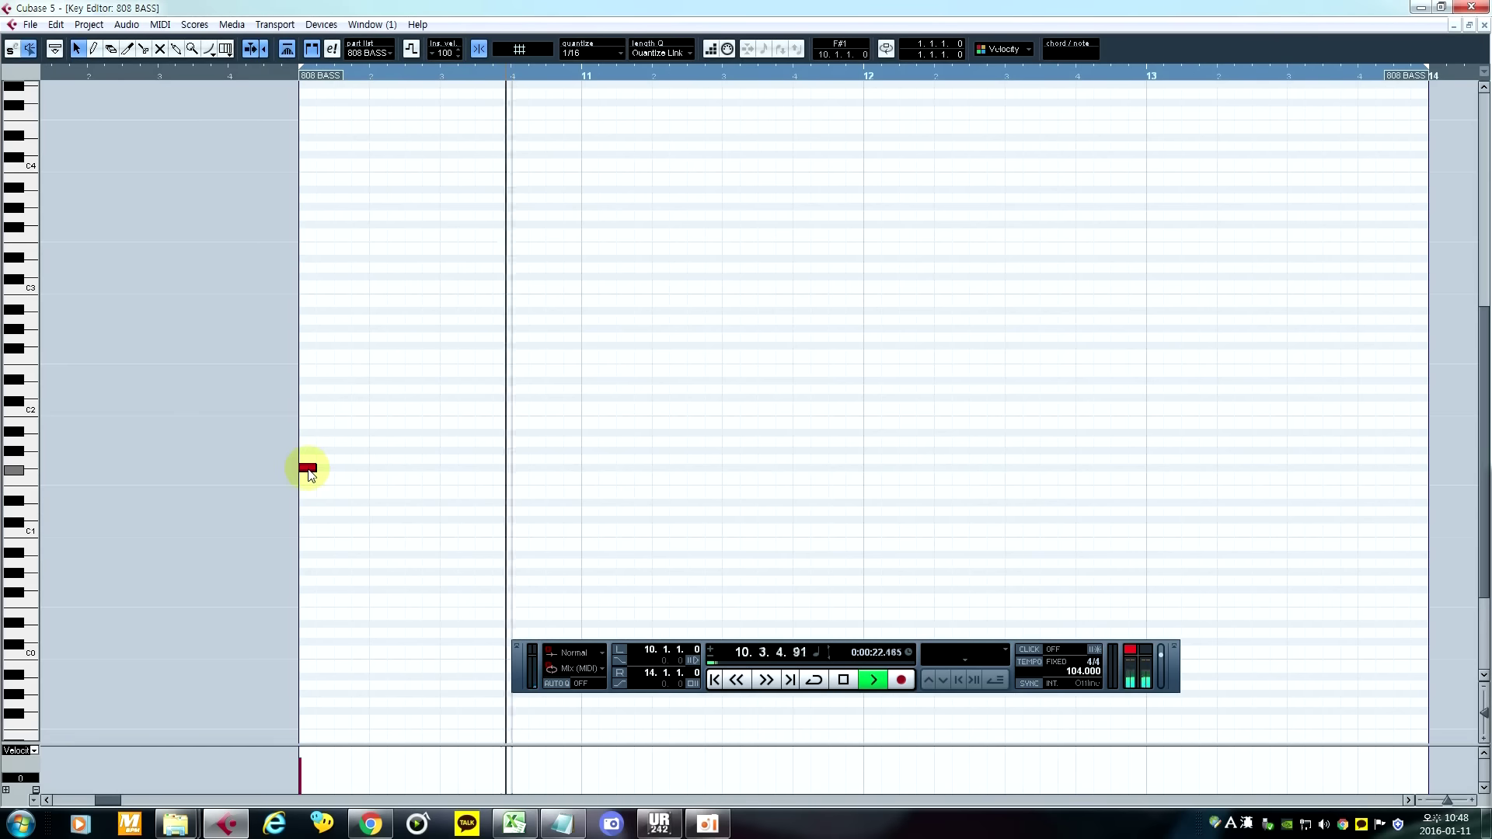
{"action": "left_click_drag", "start_coordinate": [309, 470], "coordinate": [519, 401]}
Step: Play the two 808 notes with the reference song from the second half of bar 9 to find the remaining notes
{"action": "left_click", "coordinate": [283, 117]}
{"action": "left_click", "coordinate": [286, 75]}
{"action": "key", "text": "space"}
{"action": "key", "text": "space"}
{"action": "left_click", "coordinate": [211, 77]}
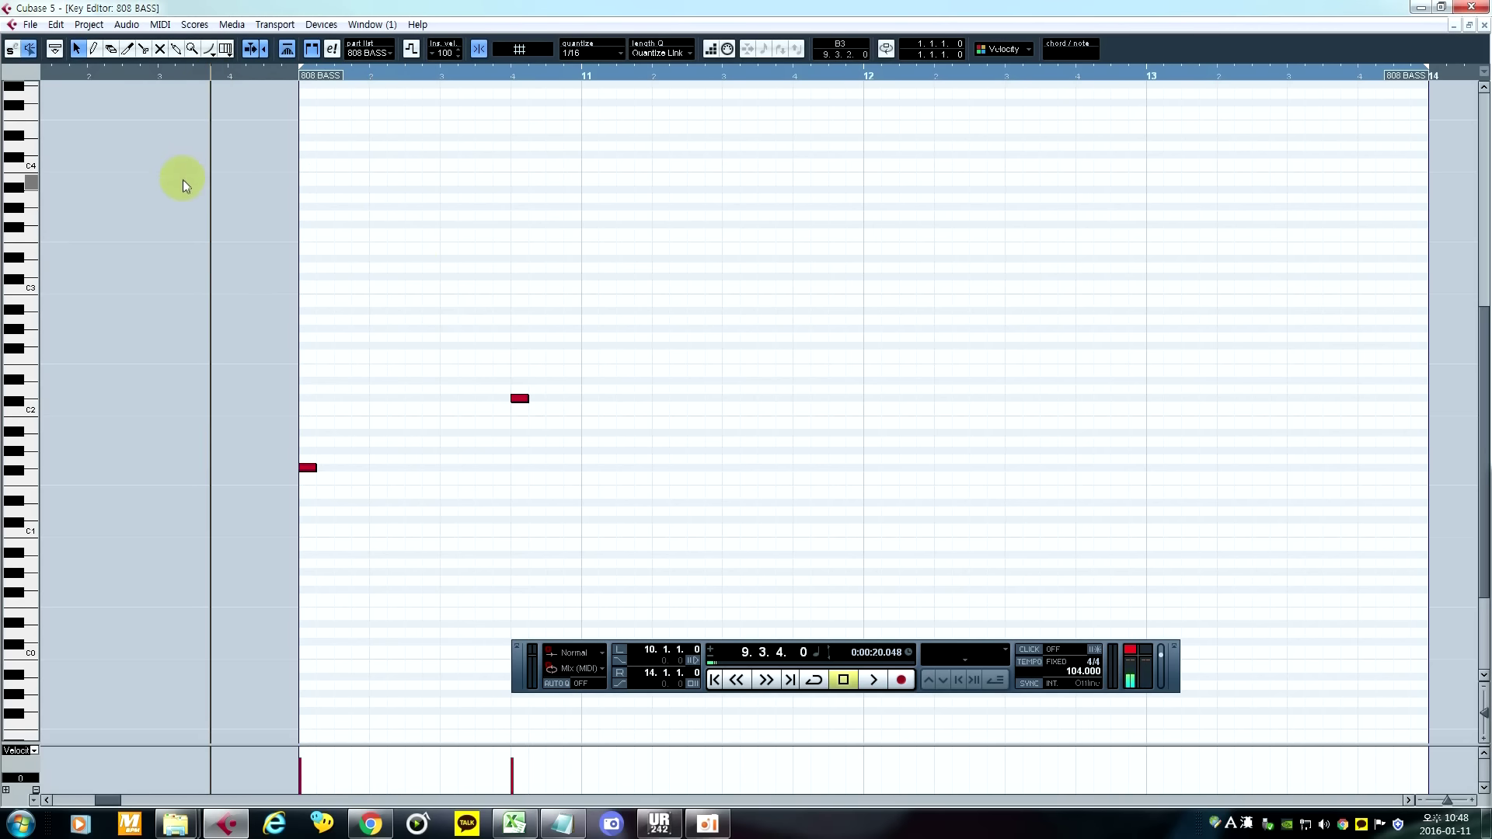
{"action": "key", "text": "space"}
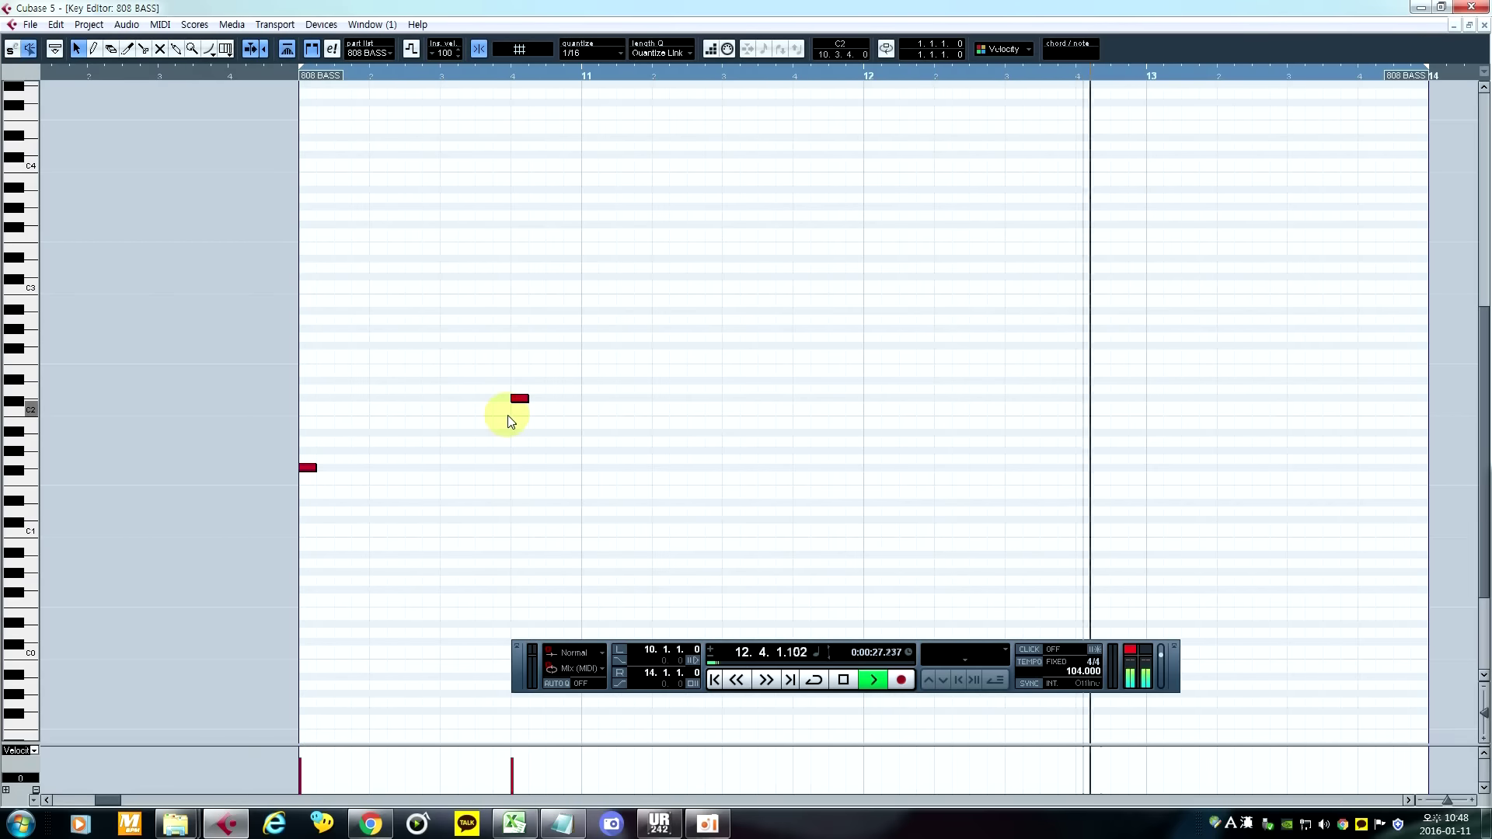
{"action": "key", "text": "space"}
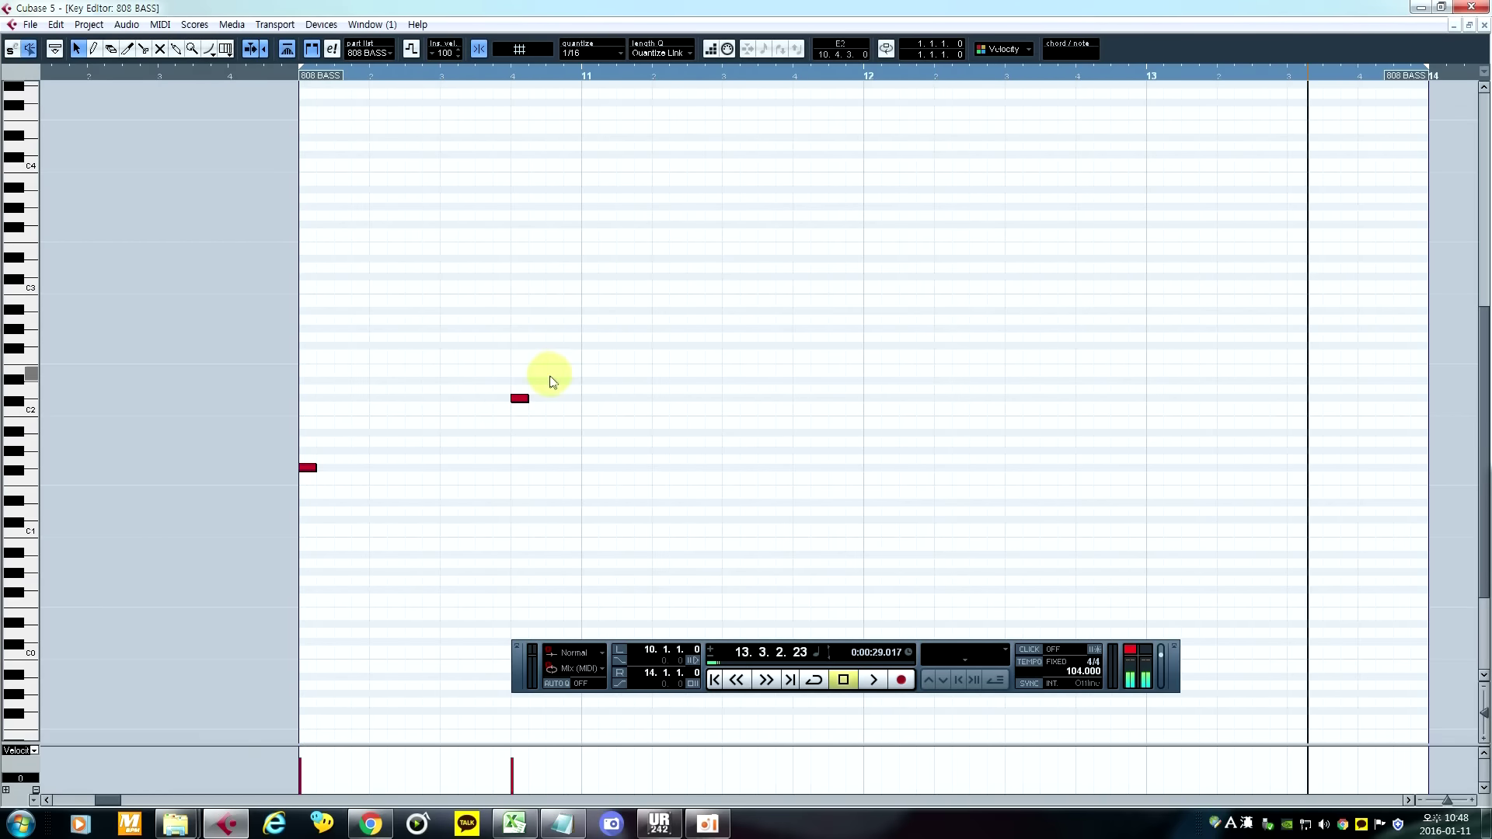
Step: Copy the C#2 note to bar 11 beat 2 as D2, and the first F#1 note to the second half of bar 11 beat 4
{"action": "left_click_drag", "start_coordinate": [520, 402], "coordinate": [659, 397]}
{"action": "left_click_drag", "start_coordinate": [308, 467], "coordinate": [851, 475]}
{"action": "left_click", "coordinate": [779, 506]}
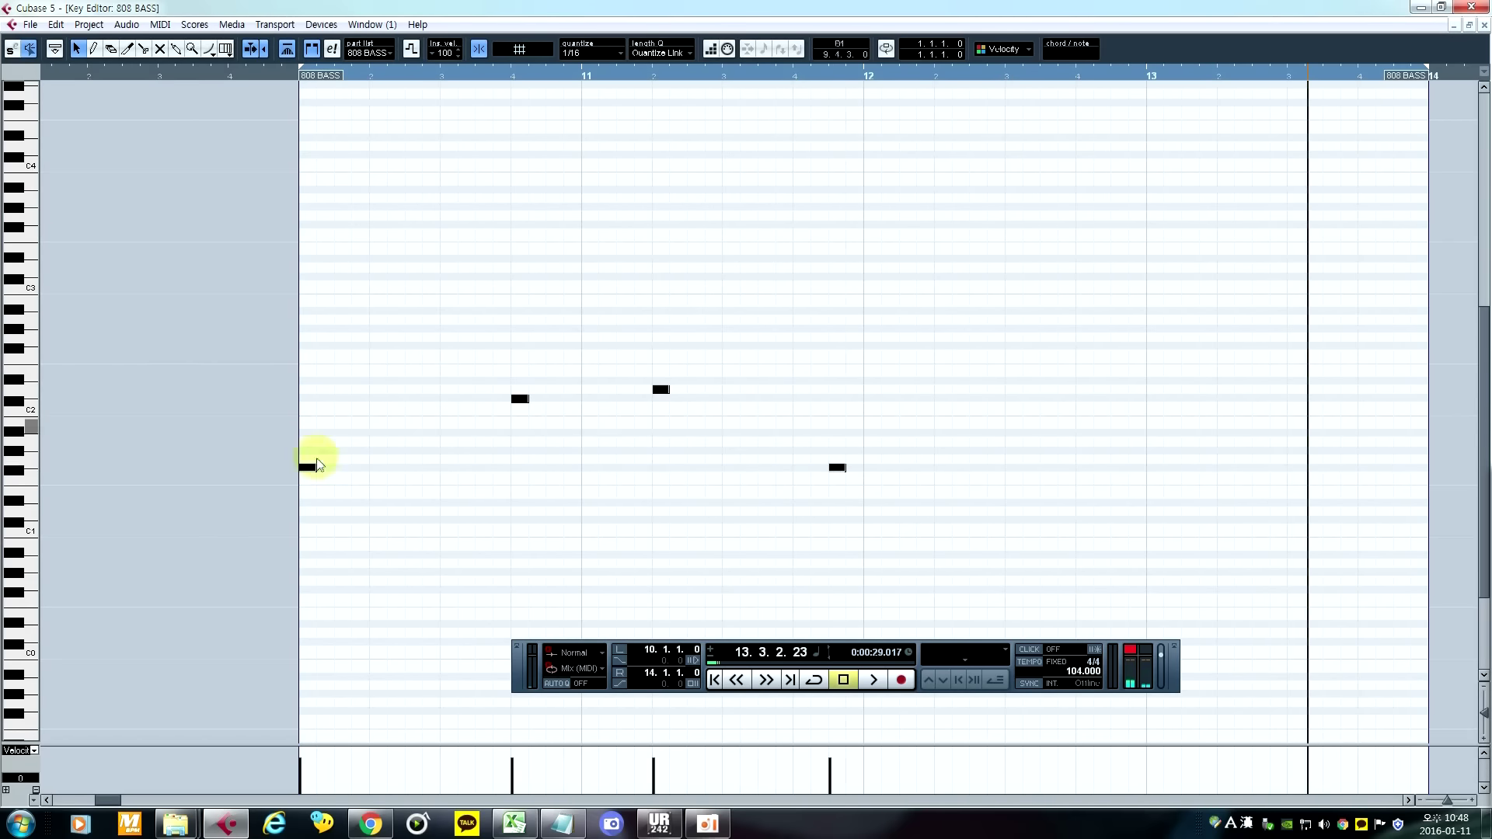
Step: Copy all four 808 notes two bars on so the pattern repeats from the start of bar 12
{"action": "key", "text": "ctrl+a"}
{"action": "mouse_move", "coordinate": [389, 347]}
{"action": "left_mouse_down"}
{"action": "mouse_move", "coordinate": [249, 293]}
{"action": "mouse_move", "coordinate": [257, 303]}
{"action": "left_mouse_up"}
{"action": "key", "text": "ctrl+a"}
{"action": "left_click_drag", "start_coordinate": [307, 467], "coordinate": [871, 467]}
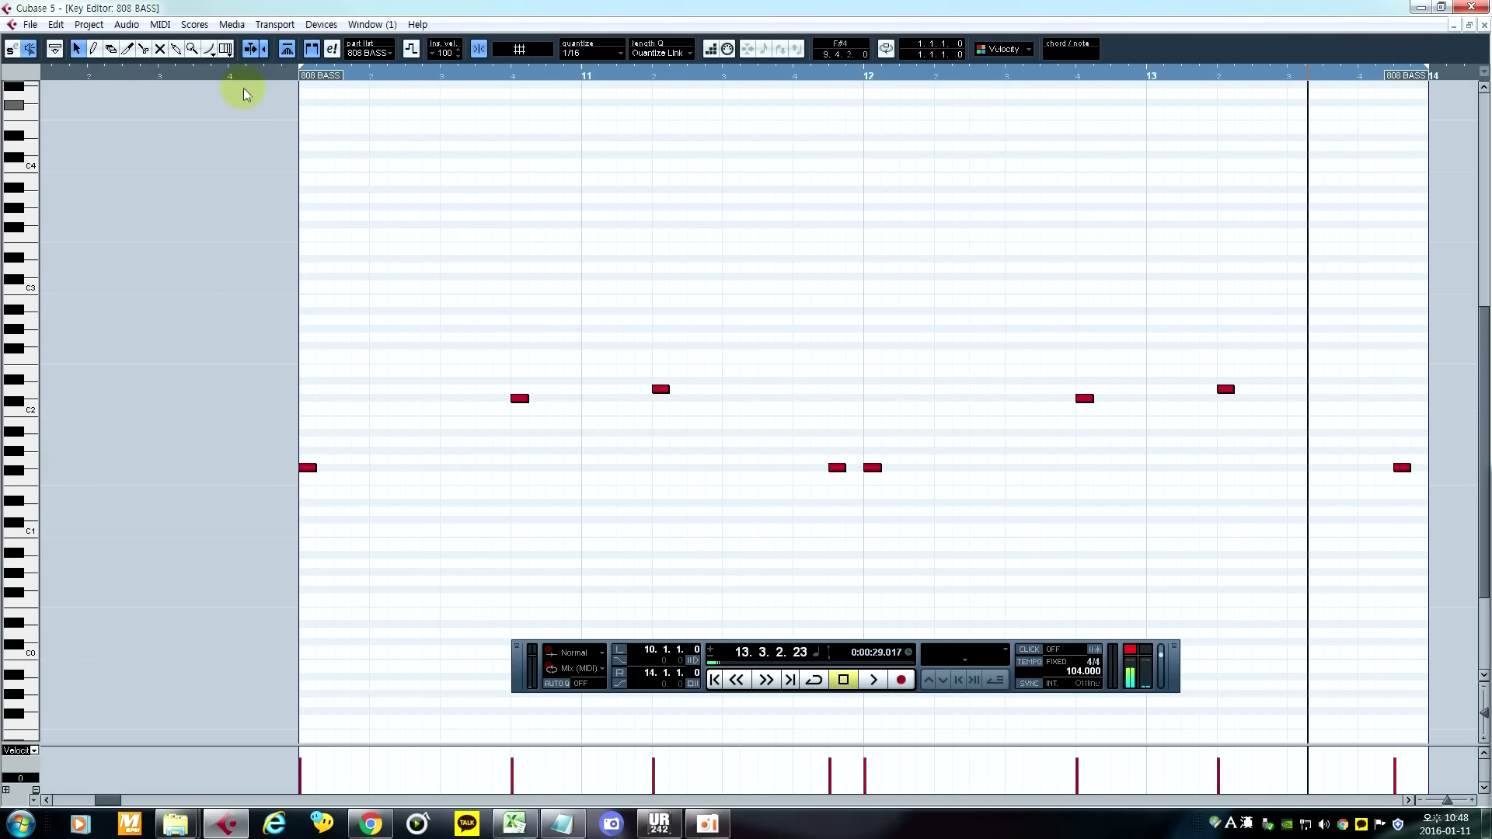
Step: Play the full four-bar 808 bass line against the reference song from bar 9 beat 3
{"action": "left_click_drag", "start_coordinate": [206, 75], "coordinate": [260, 194]}
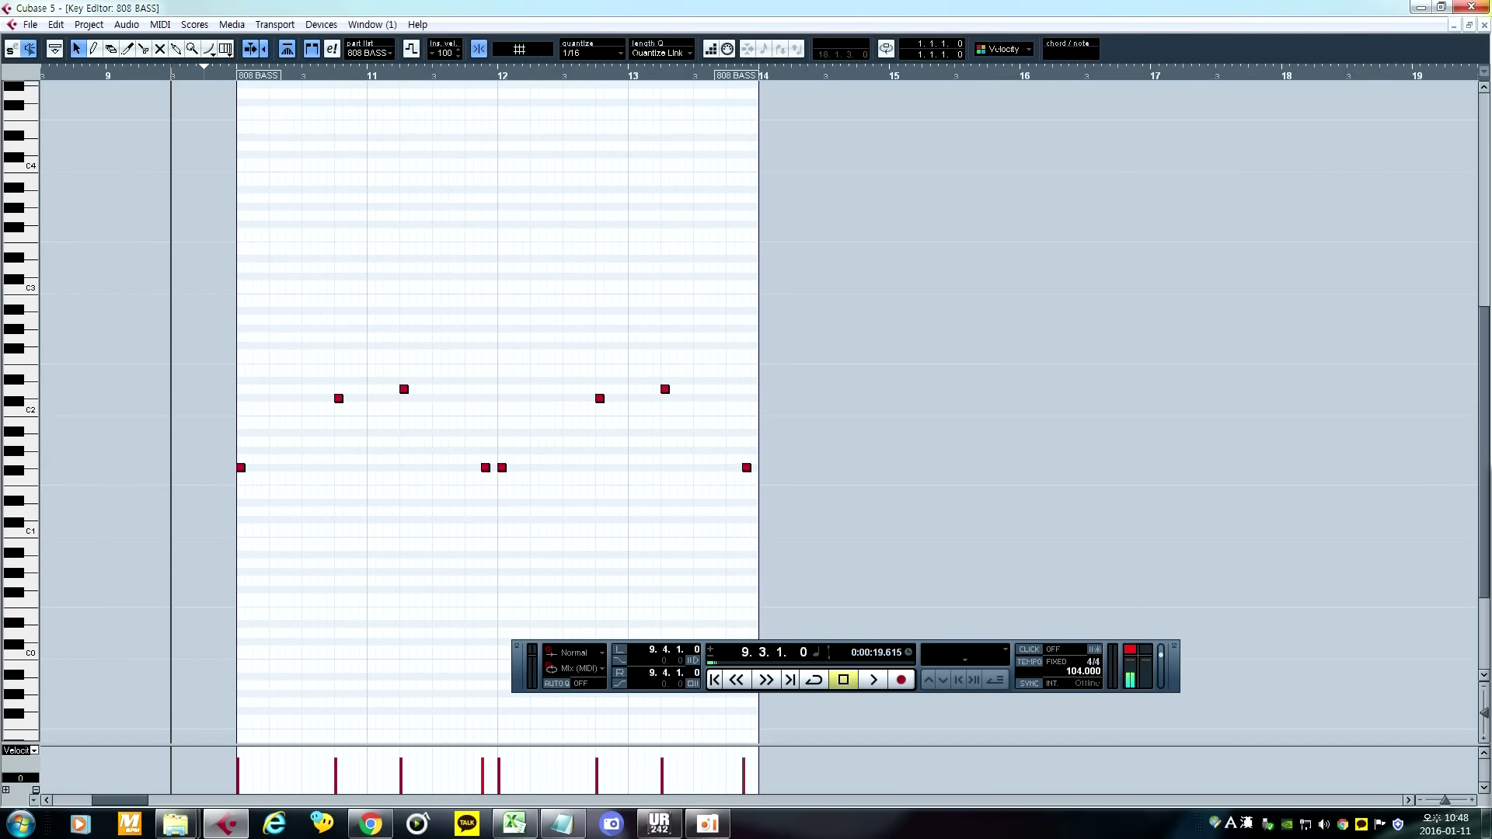
{"action": "key", "text": "space"}
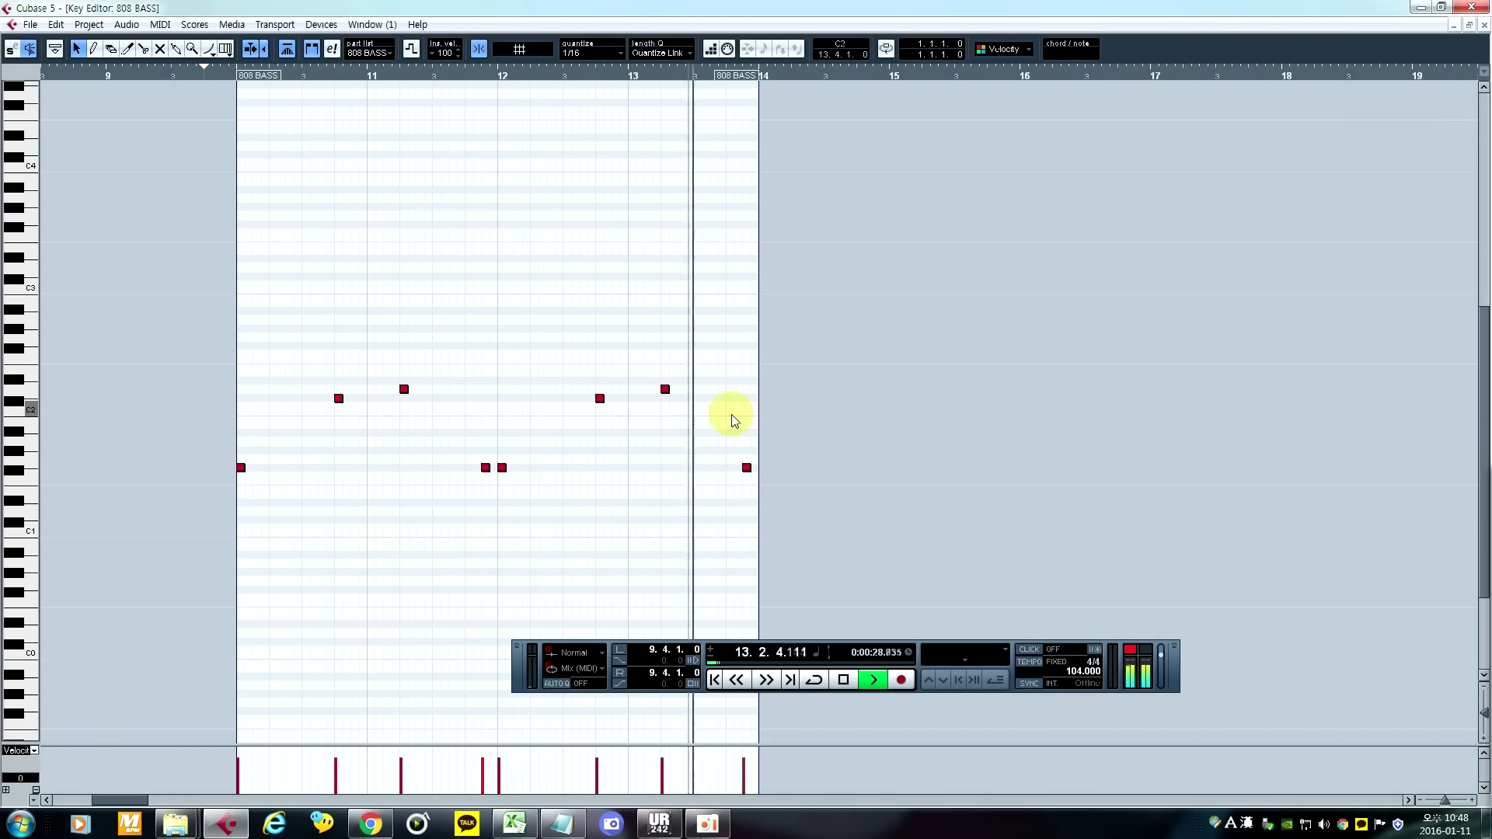
{"action": "key", "text": "space"}
Step: Try raising the four upper 808 notes by two semitones and play the line from just before bar 10
{"action": "left_click_drag", "start_coordinate": [706, 426], "coordinate": [212, 328]}
{"action": "key", "text": "Up"}
{"action": "key", "text": "Up"}
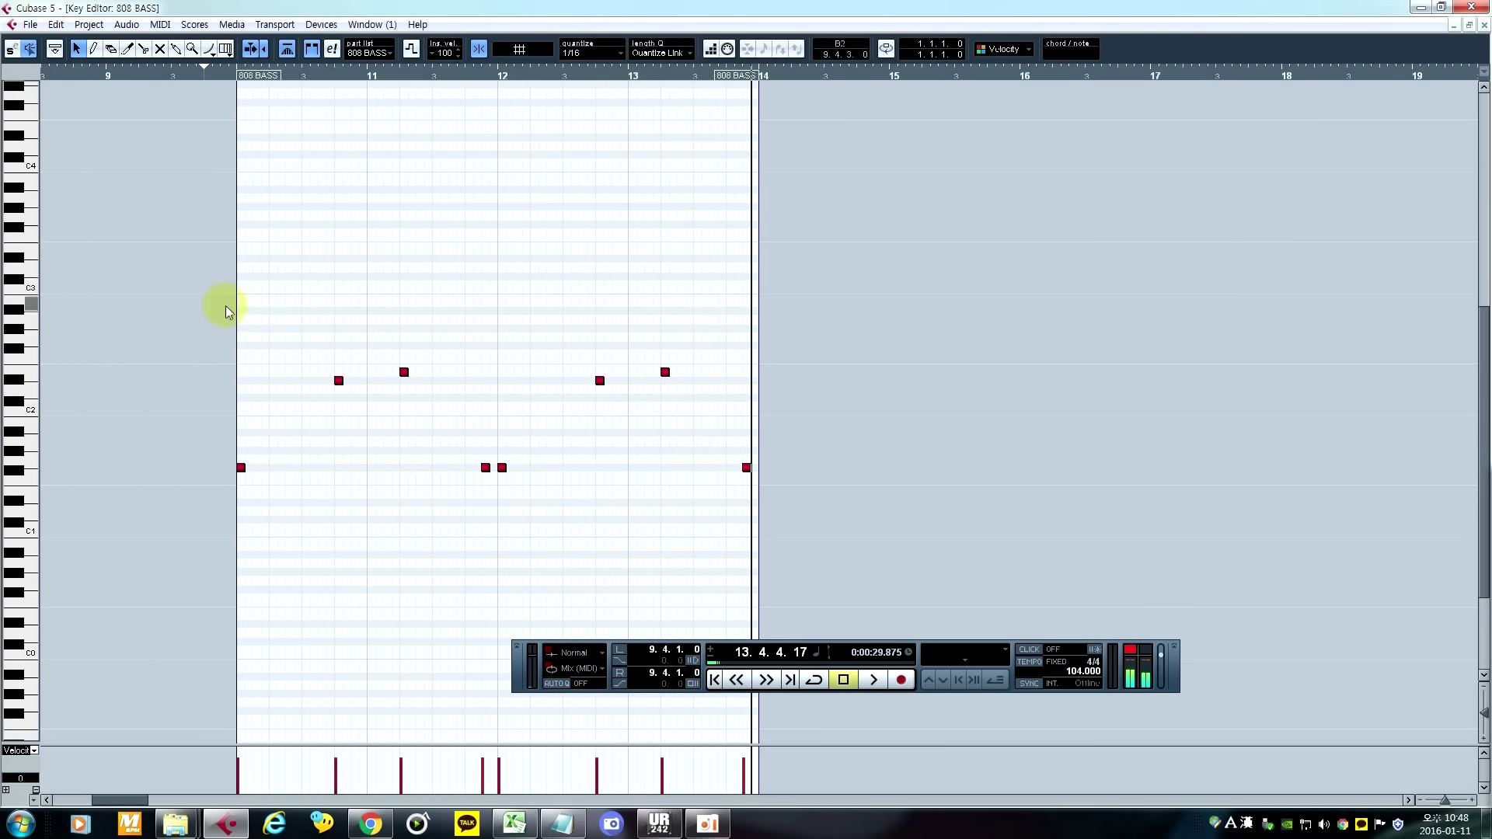
{"action": "left_click", "coordinate": [227, 73]}
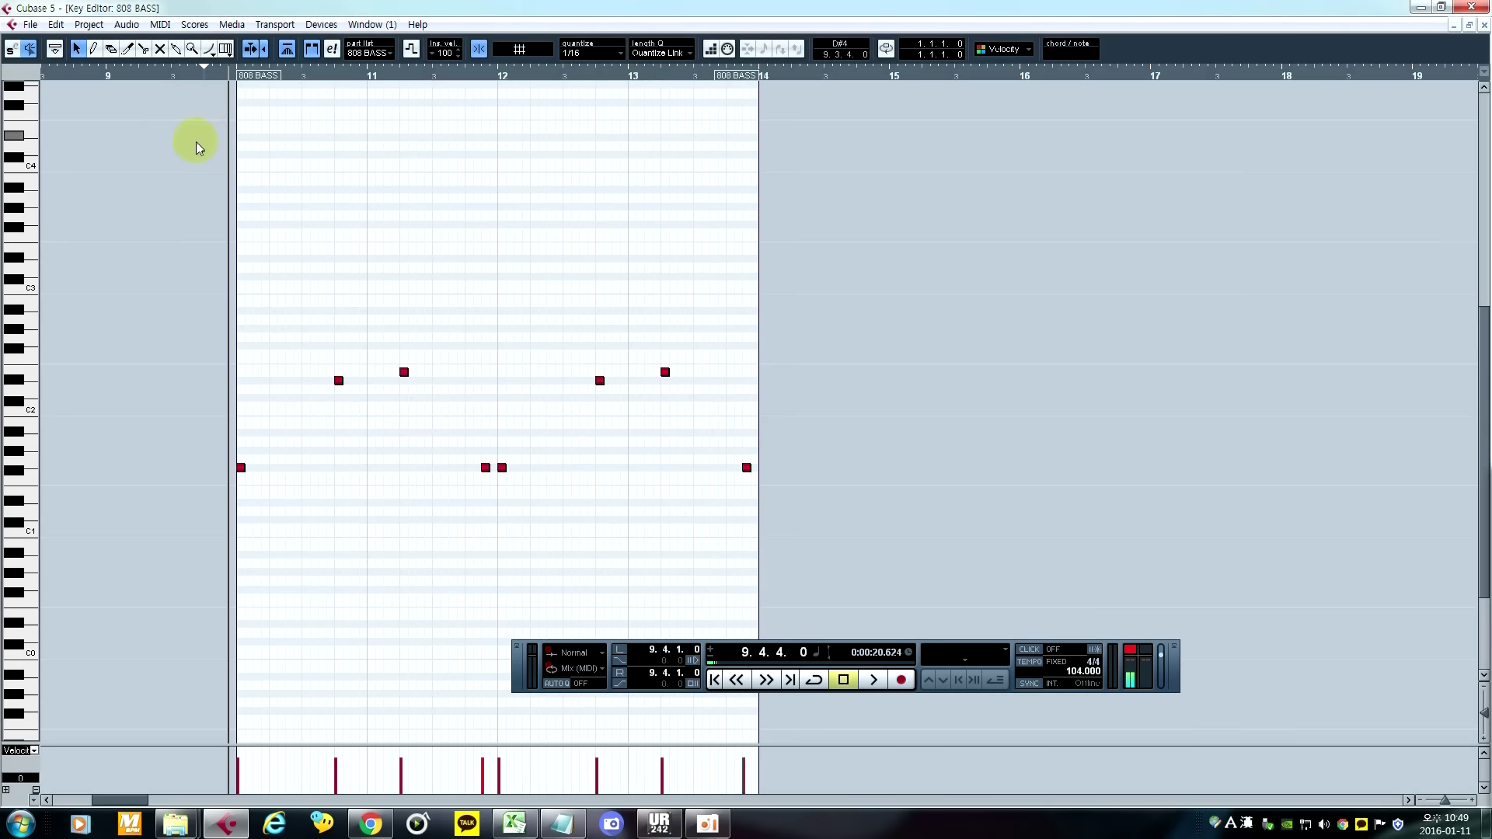
{"action": "key", "text": "space"}
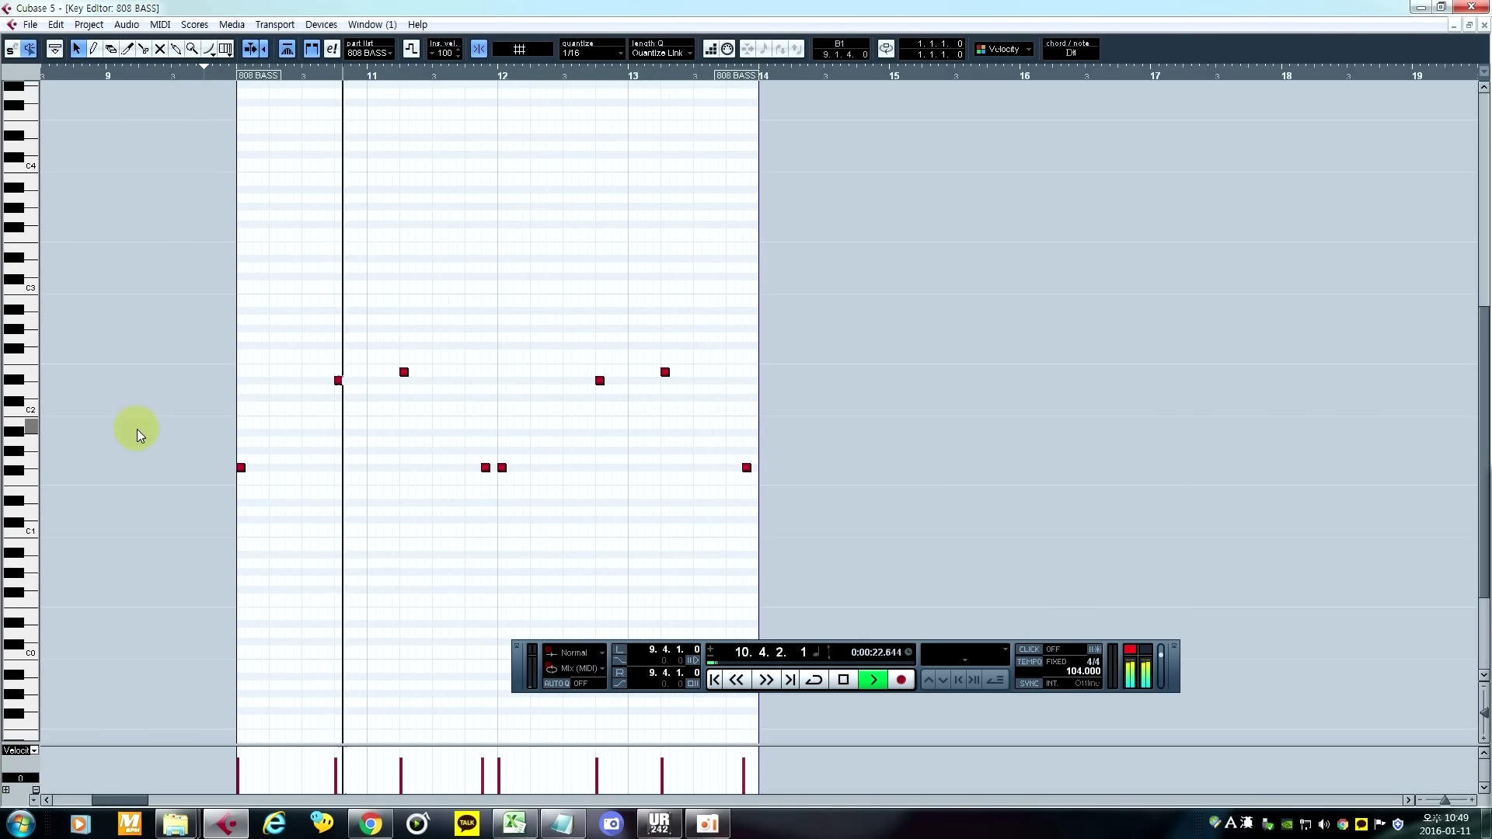
{"action": "key", "text": "space"}
Step: Lower the four upper 808 notes by two semitones, back to C#2 and D2
{"action": "left_click_drag", "start_coordinate": [257, 313], "coordinate": [731, 416]}
{"action": "key", "text": "Down"}
{"action": "key", "text": "Down"}
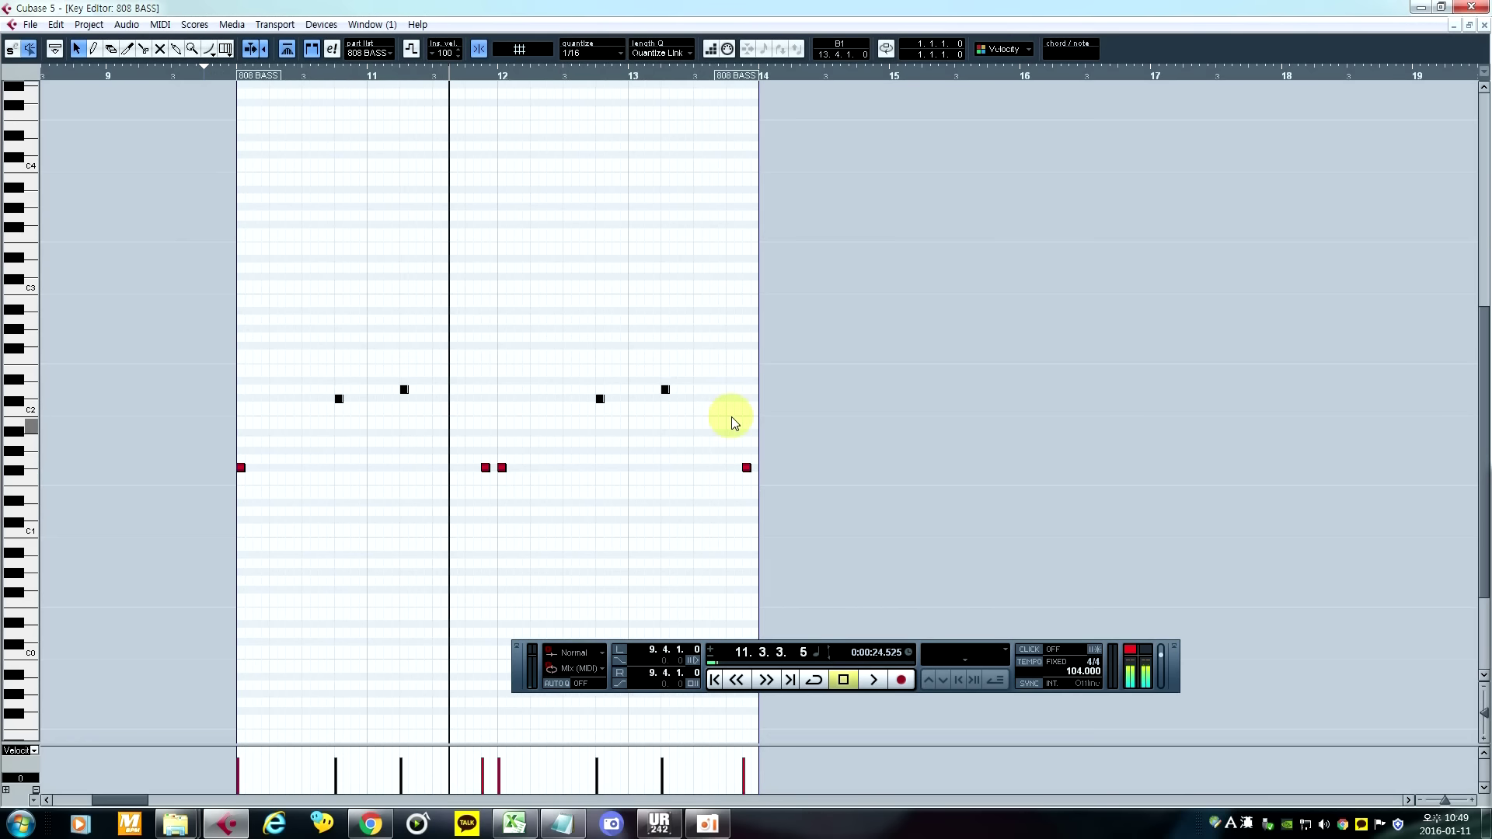
{"action": "left_click", "coordinate": [232, 88]}
{"action": "left_click", "coordinate": [232, 82]}
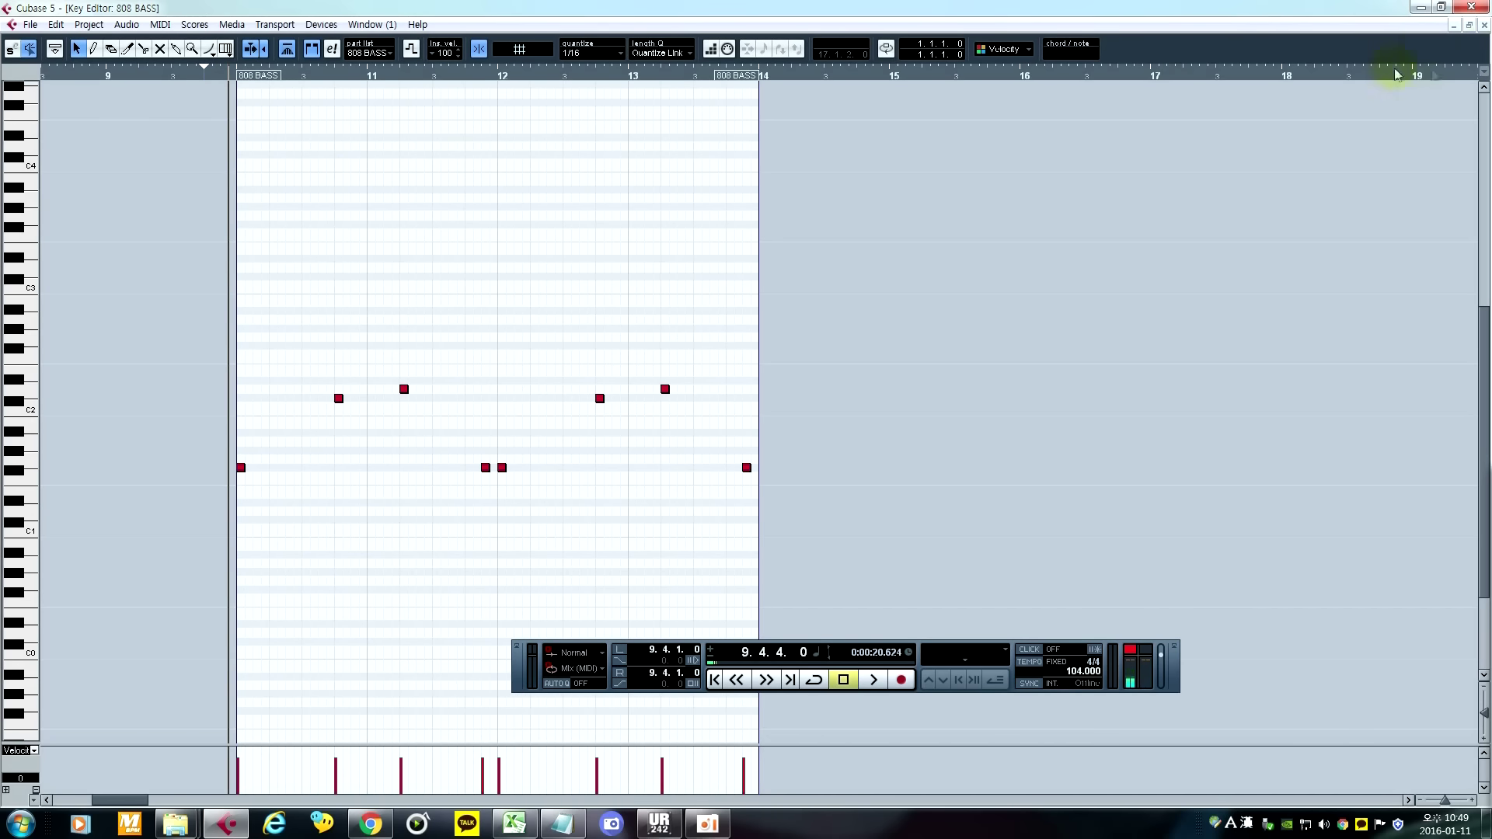
Step: Close the Key Editor, unmute the hi-hat, Kick&Clap and Audio 02 tracks, and mute the original song track
{"action": "left_click", "coordinate": [1484, 24]}
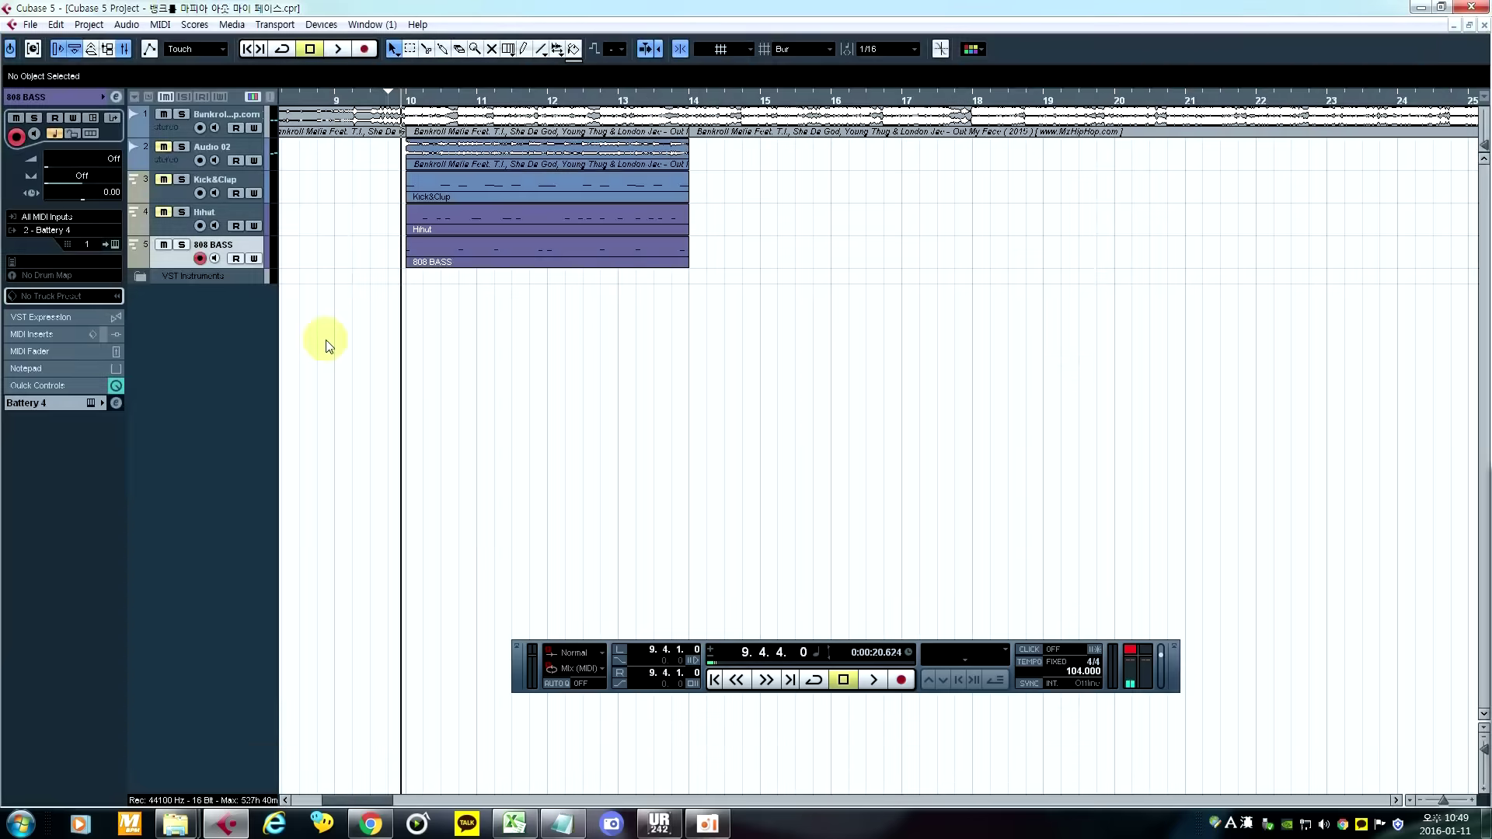
{"action": "left_click", "coordinate": [163, 212]}
{"action": "left_click", "coordinate": [163, 179]}
{"action": "left_click", "coordinate": [163, 147]}
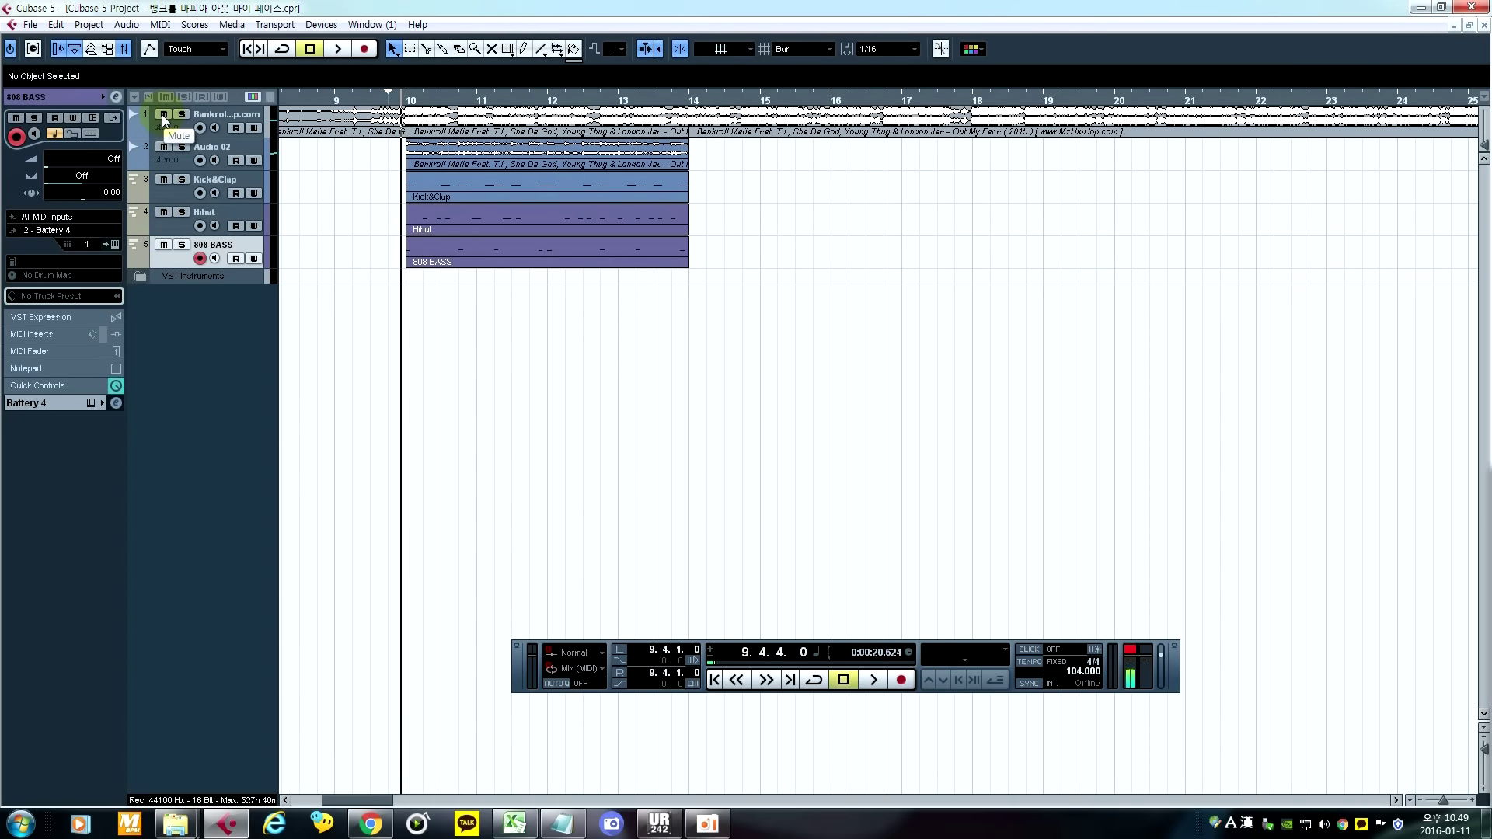
{"action": "left_click", "coordinate": [163, 116]}
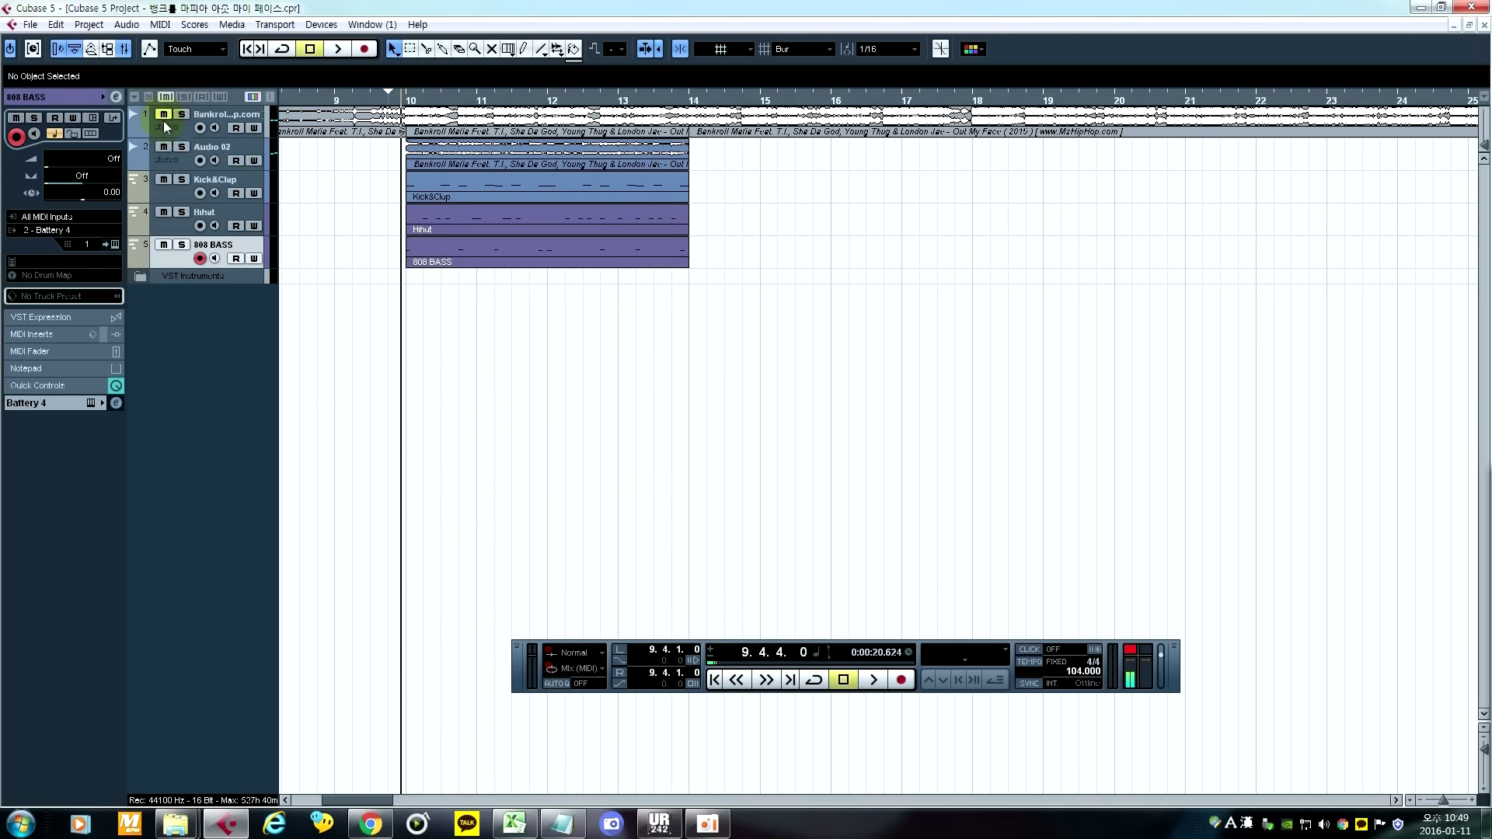
Step: Play the recreated drums and 808 bass together with the Audio 02 clip from bar 9 through bar 14
{"action": "left_click", "coordinate": [371, 98]}
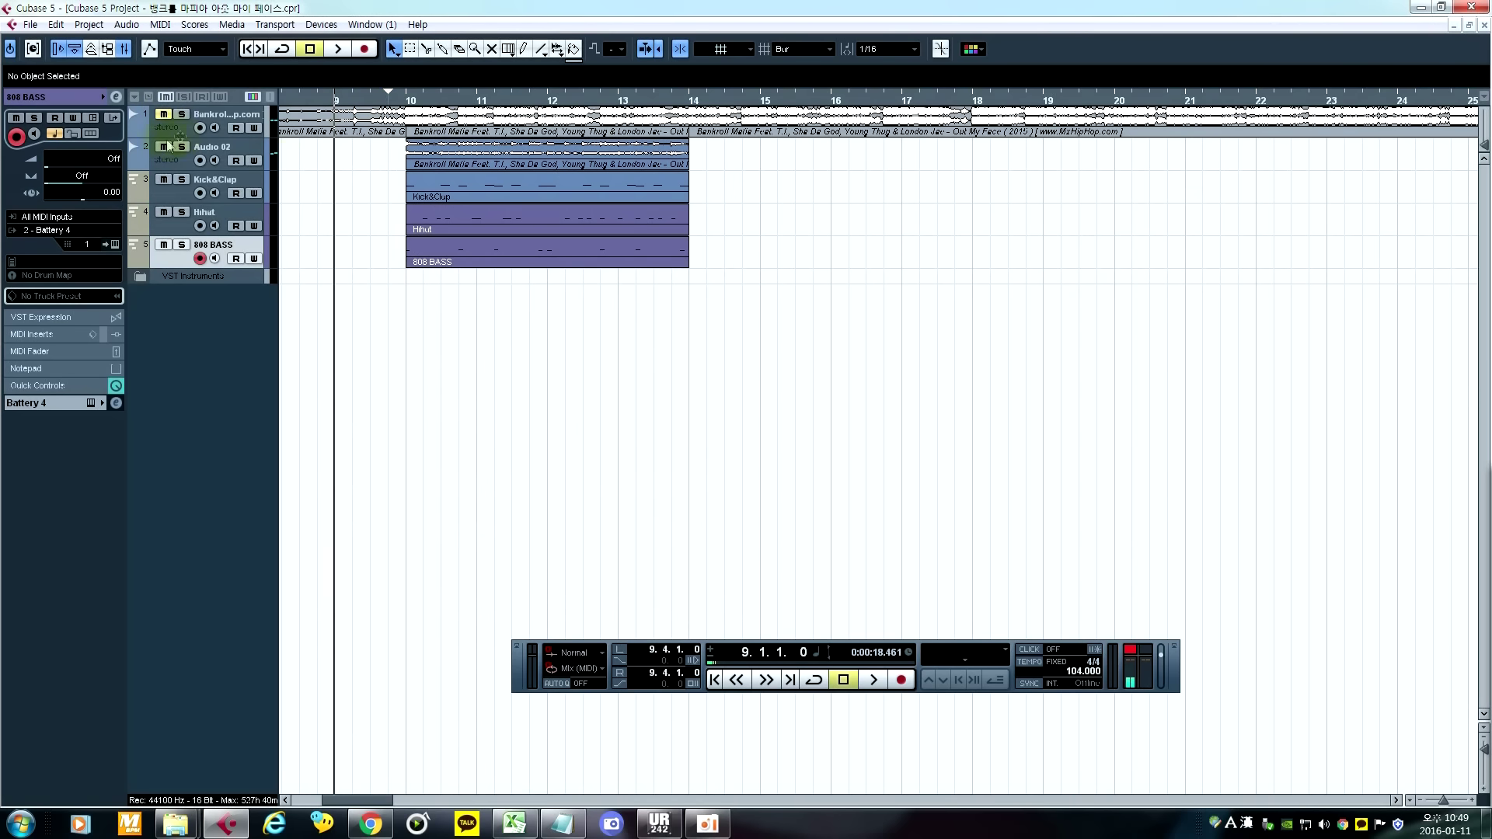
{"action": "left_click", "coordinate": [548, 162]}
{"action": "left_click_drag", "start_coordinate": [361, 151], "coordinate": [736, 161]}
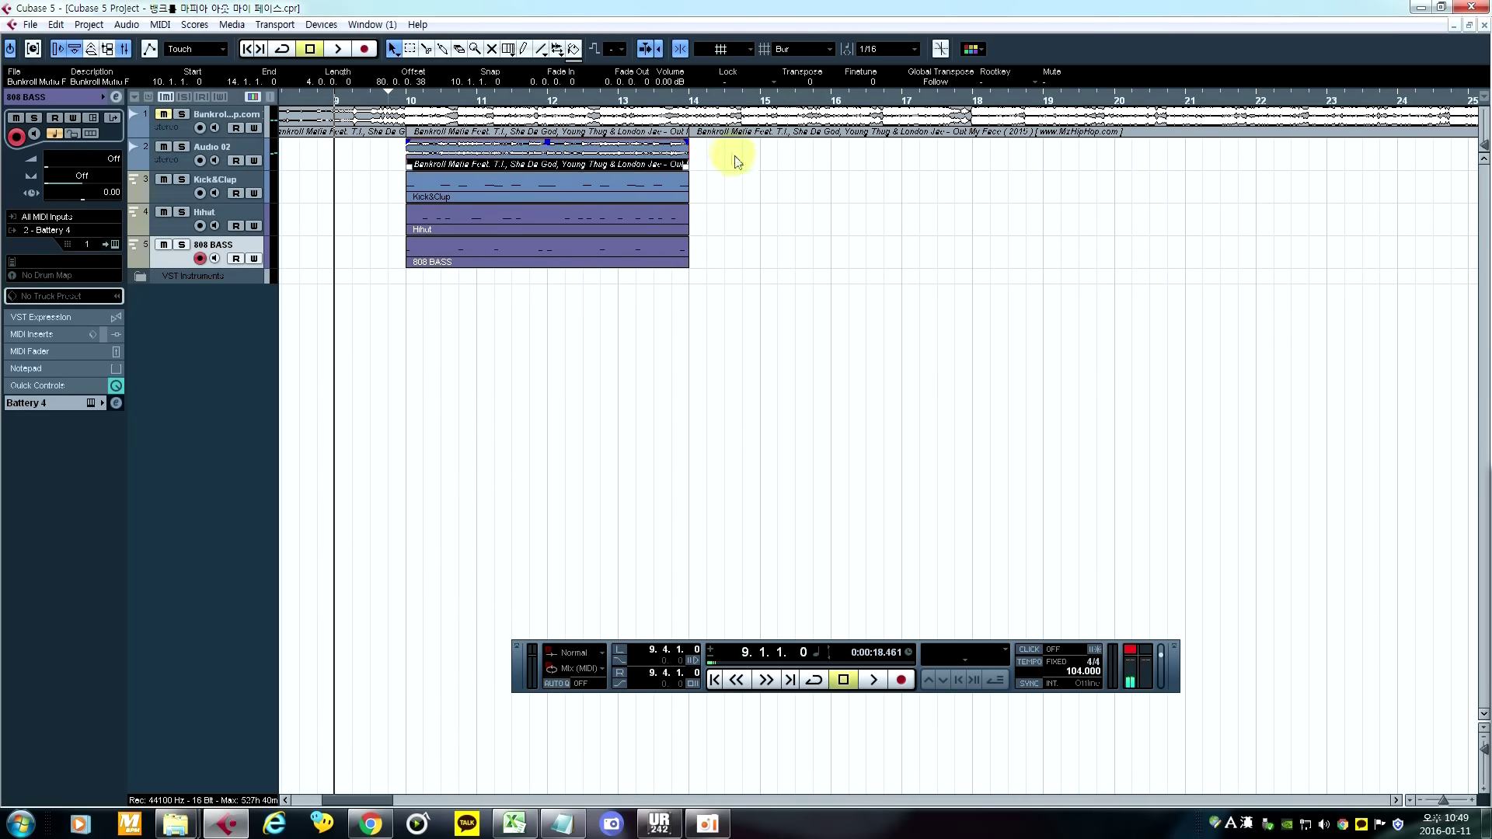
{"action": "left_click", "coordinate": [310, 156]}
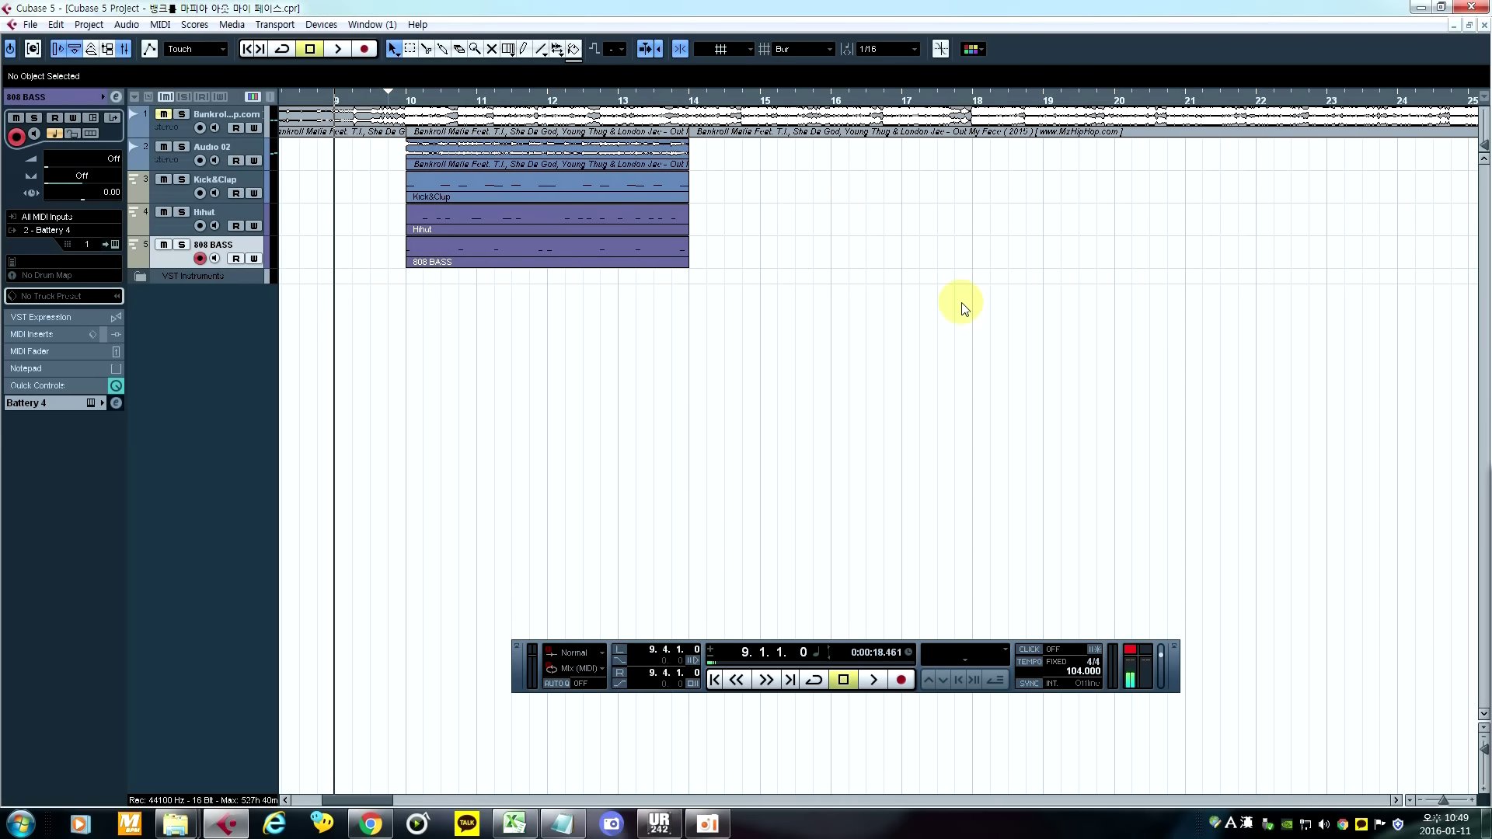
{"action": "key", "text": "space"}
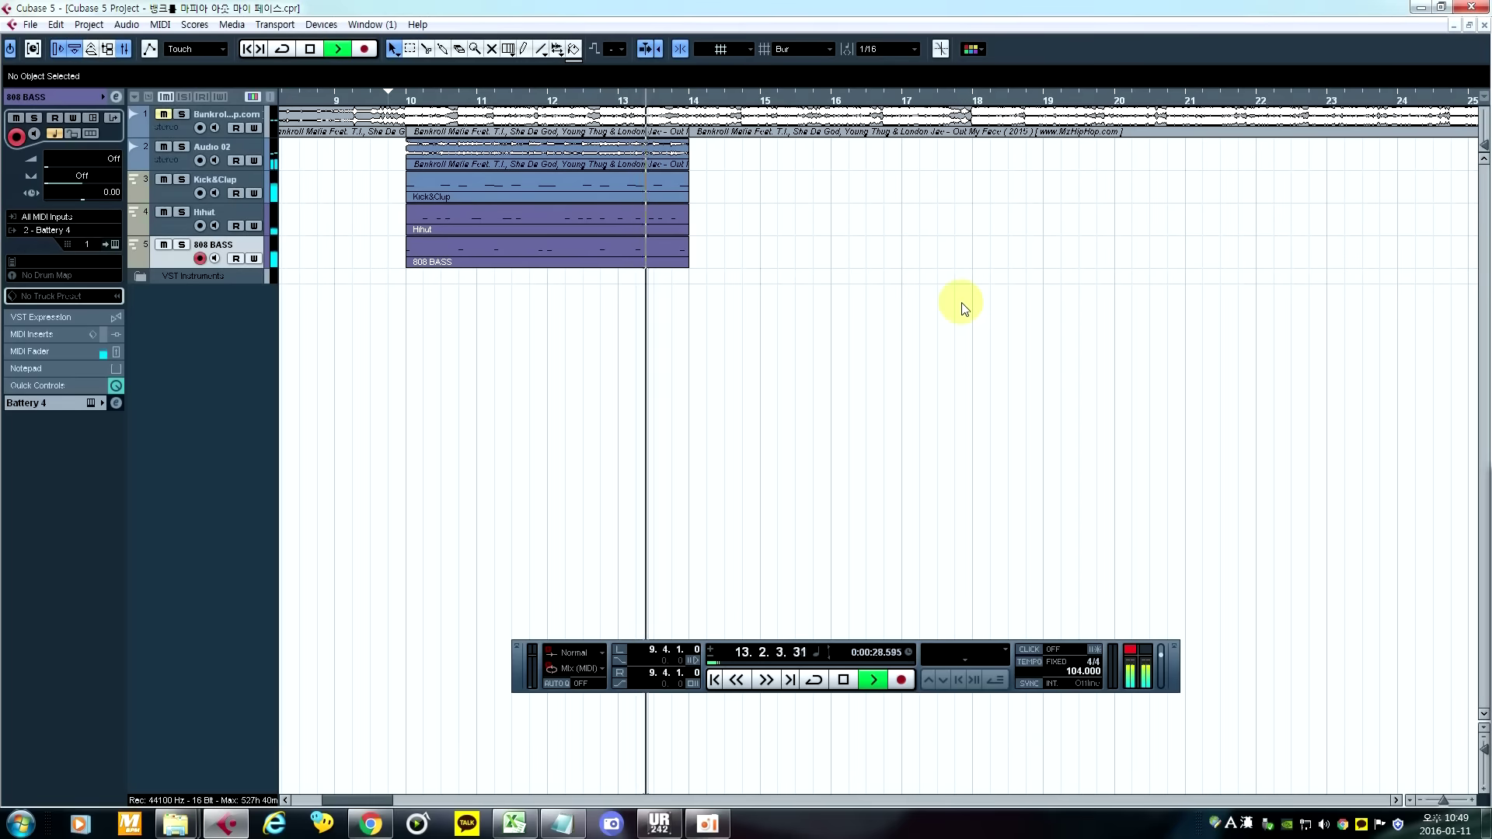
{"action": "key", "text": "space"}
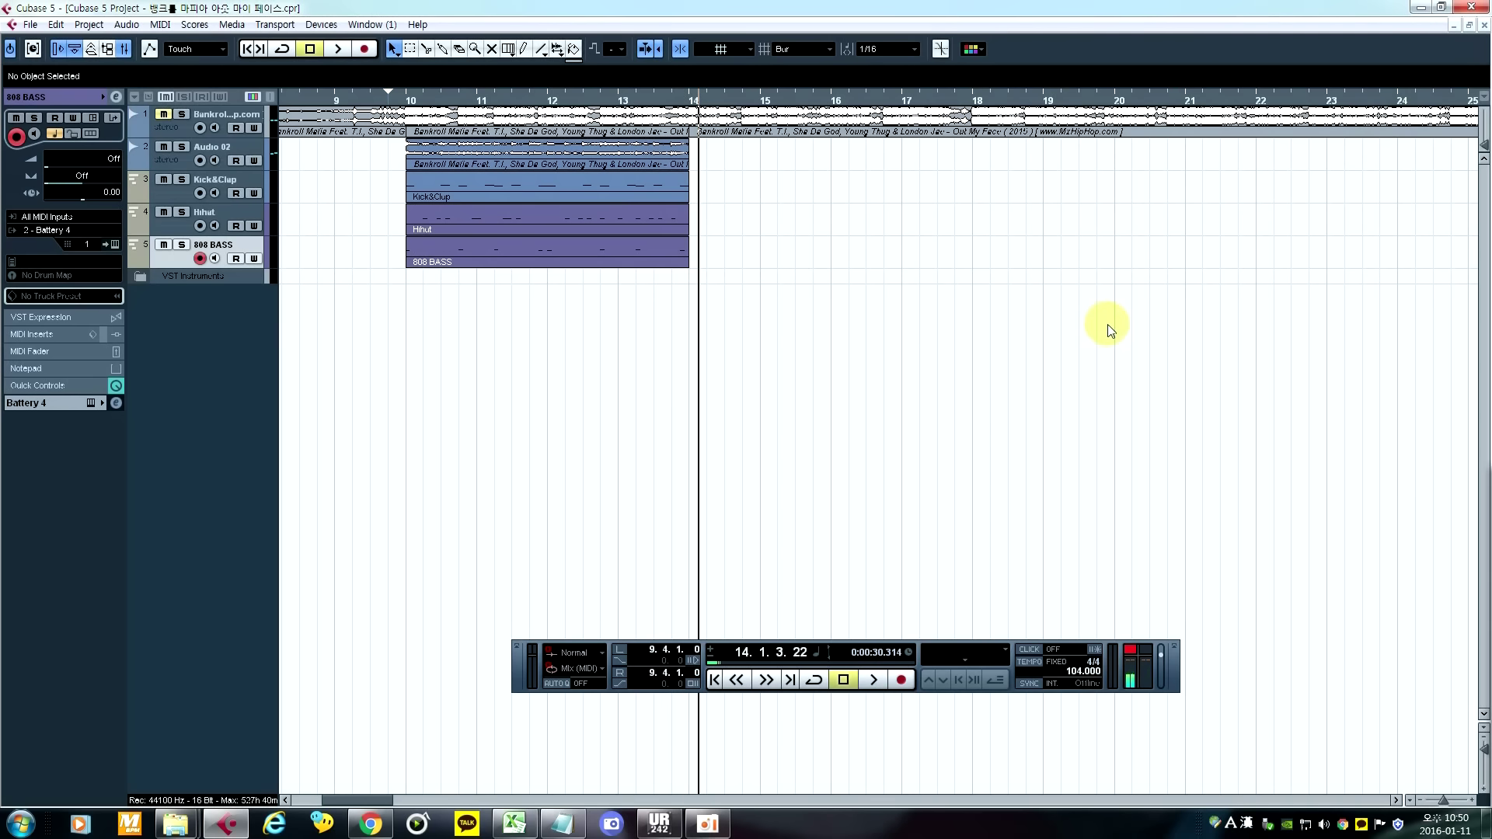
Step: Show the whole song arrangement in the project and place the playback cursor at bar 6
{"action": "scroll", "coordinate": [917, 349], "scroll_direction": "left", "scroll_amount": 5}
{"action": "key", "text": "g"}
{"action": "key", "text": "g"}
{"action": "key", "text": "g"}
{"action": "key", "text": "g"}
{"action": "key", "text": "g"}
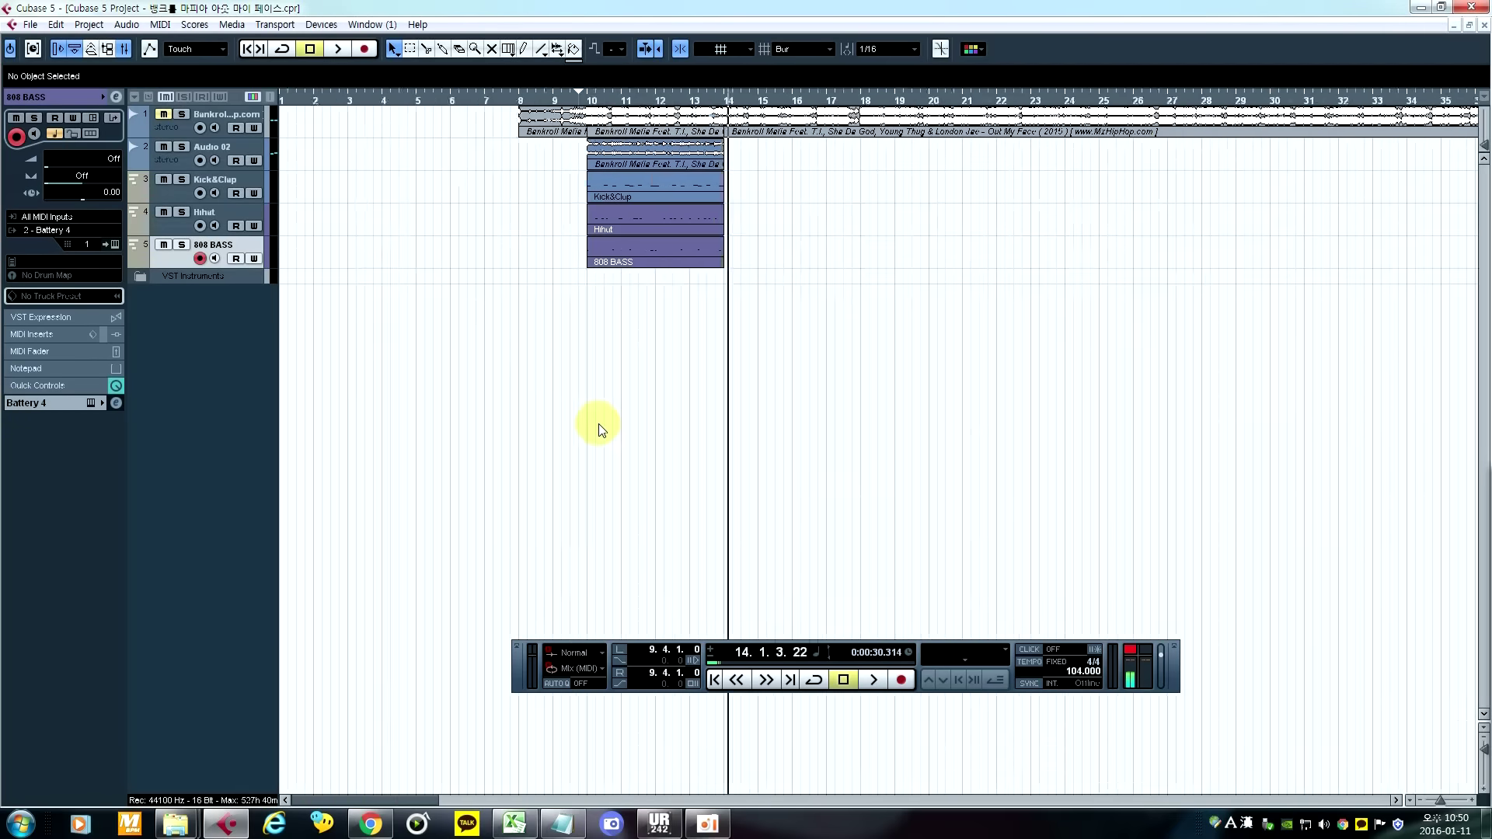
{"action": "key", "text": "h"}
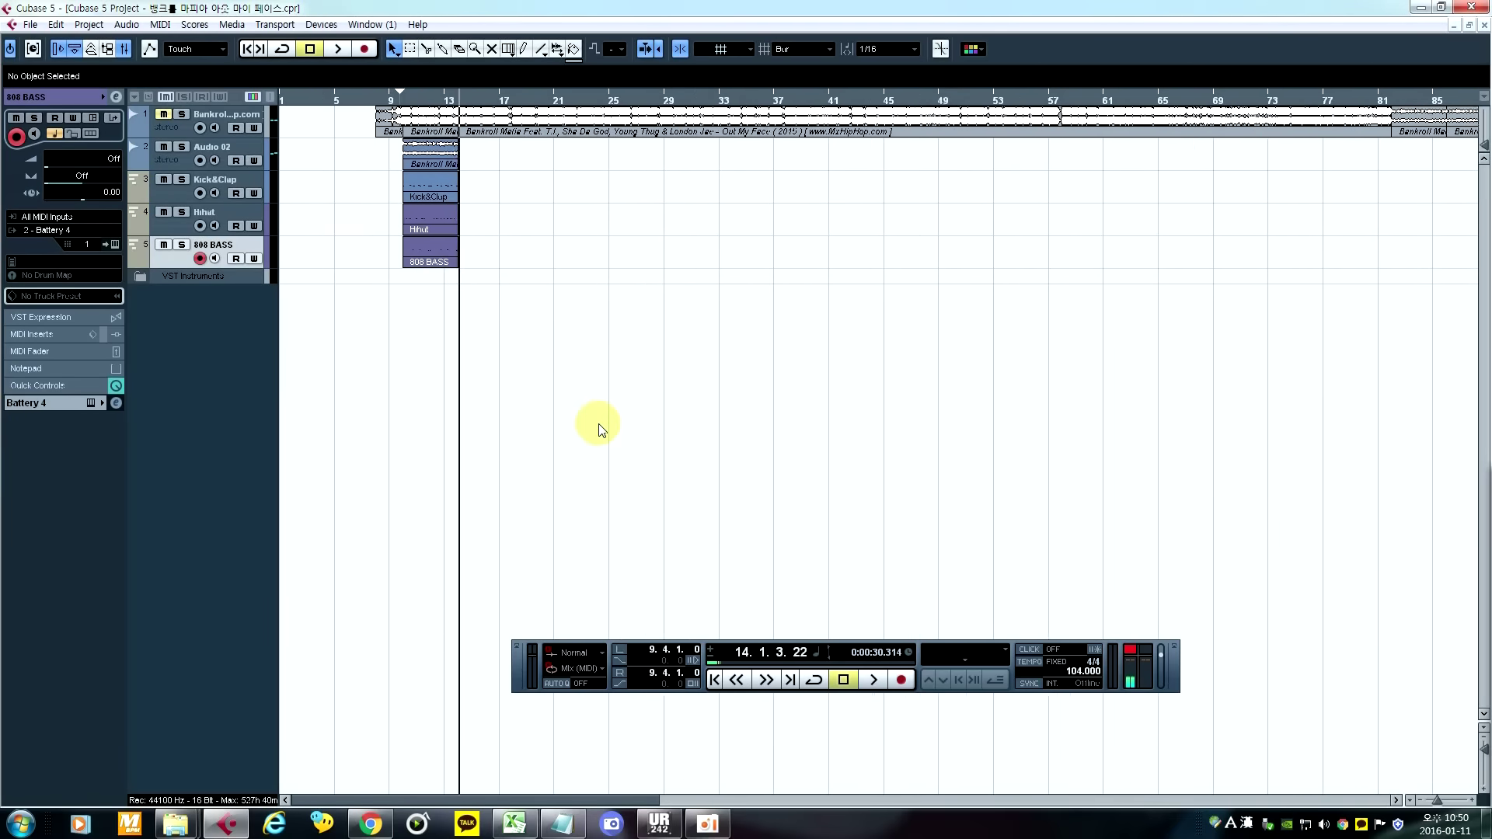
{"action": "key", "text": "h"}
{"action": "key", "text": "g"}
{"action": "key", "text": "g"}
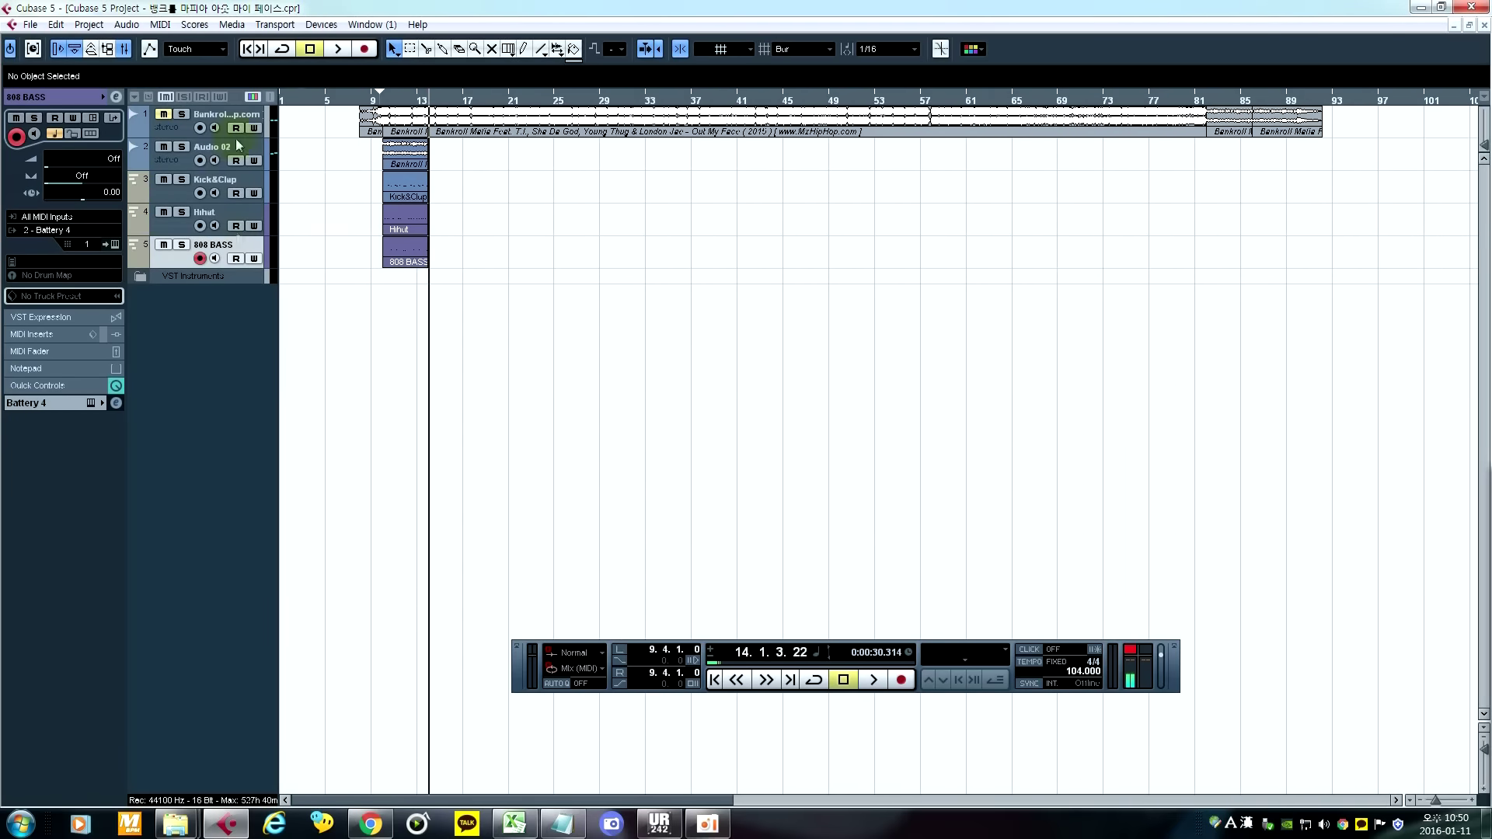
{"action": "left_click", "coordinate": [346, 104]}
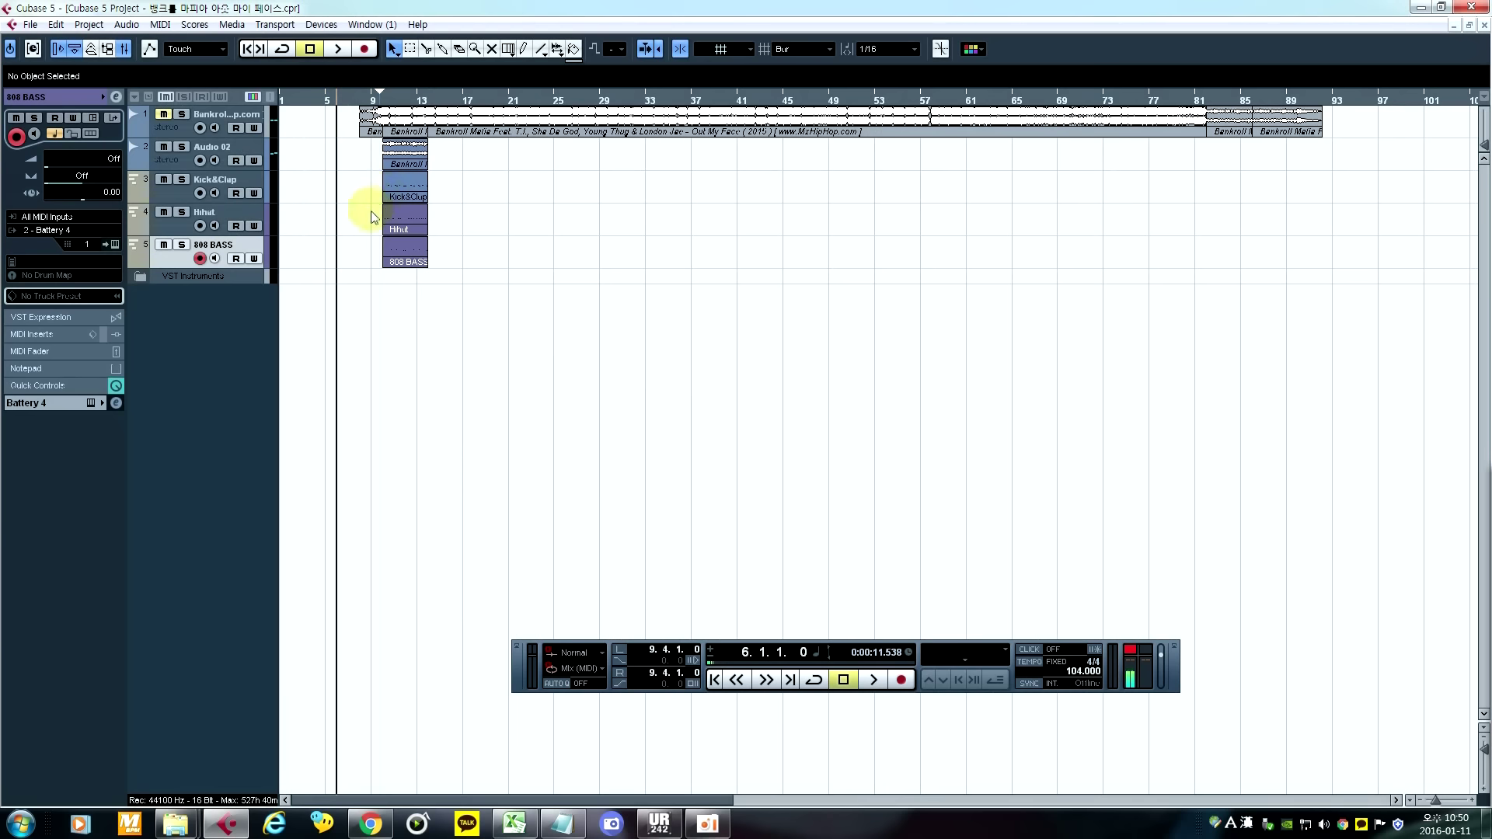